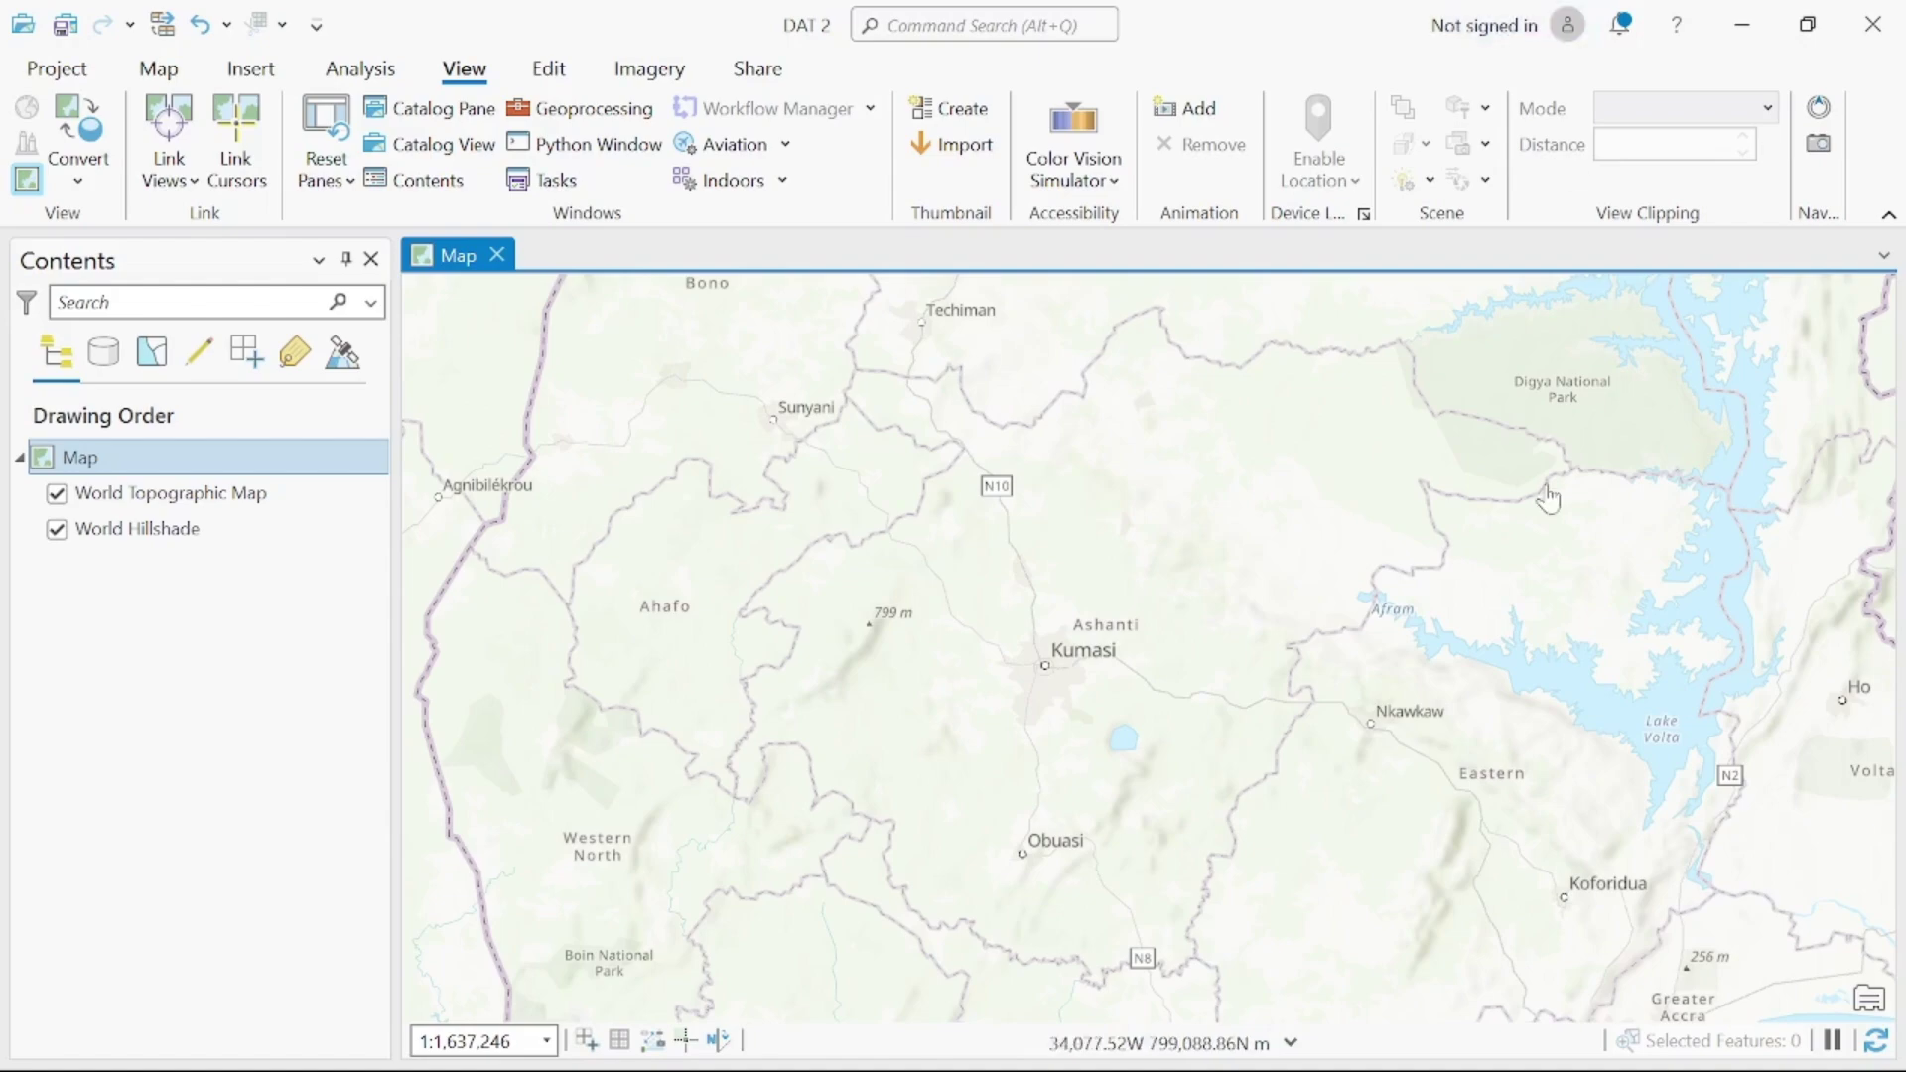
- Look over the district data spreadsheet in WPS Office, then return to the DAT 2 project
mouse_move(1259, 1050)
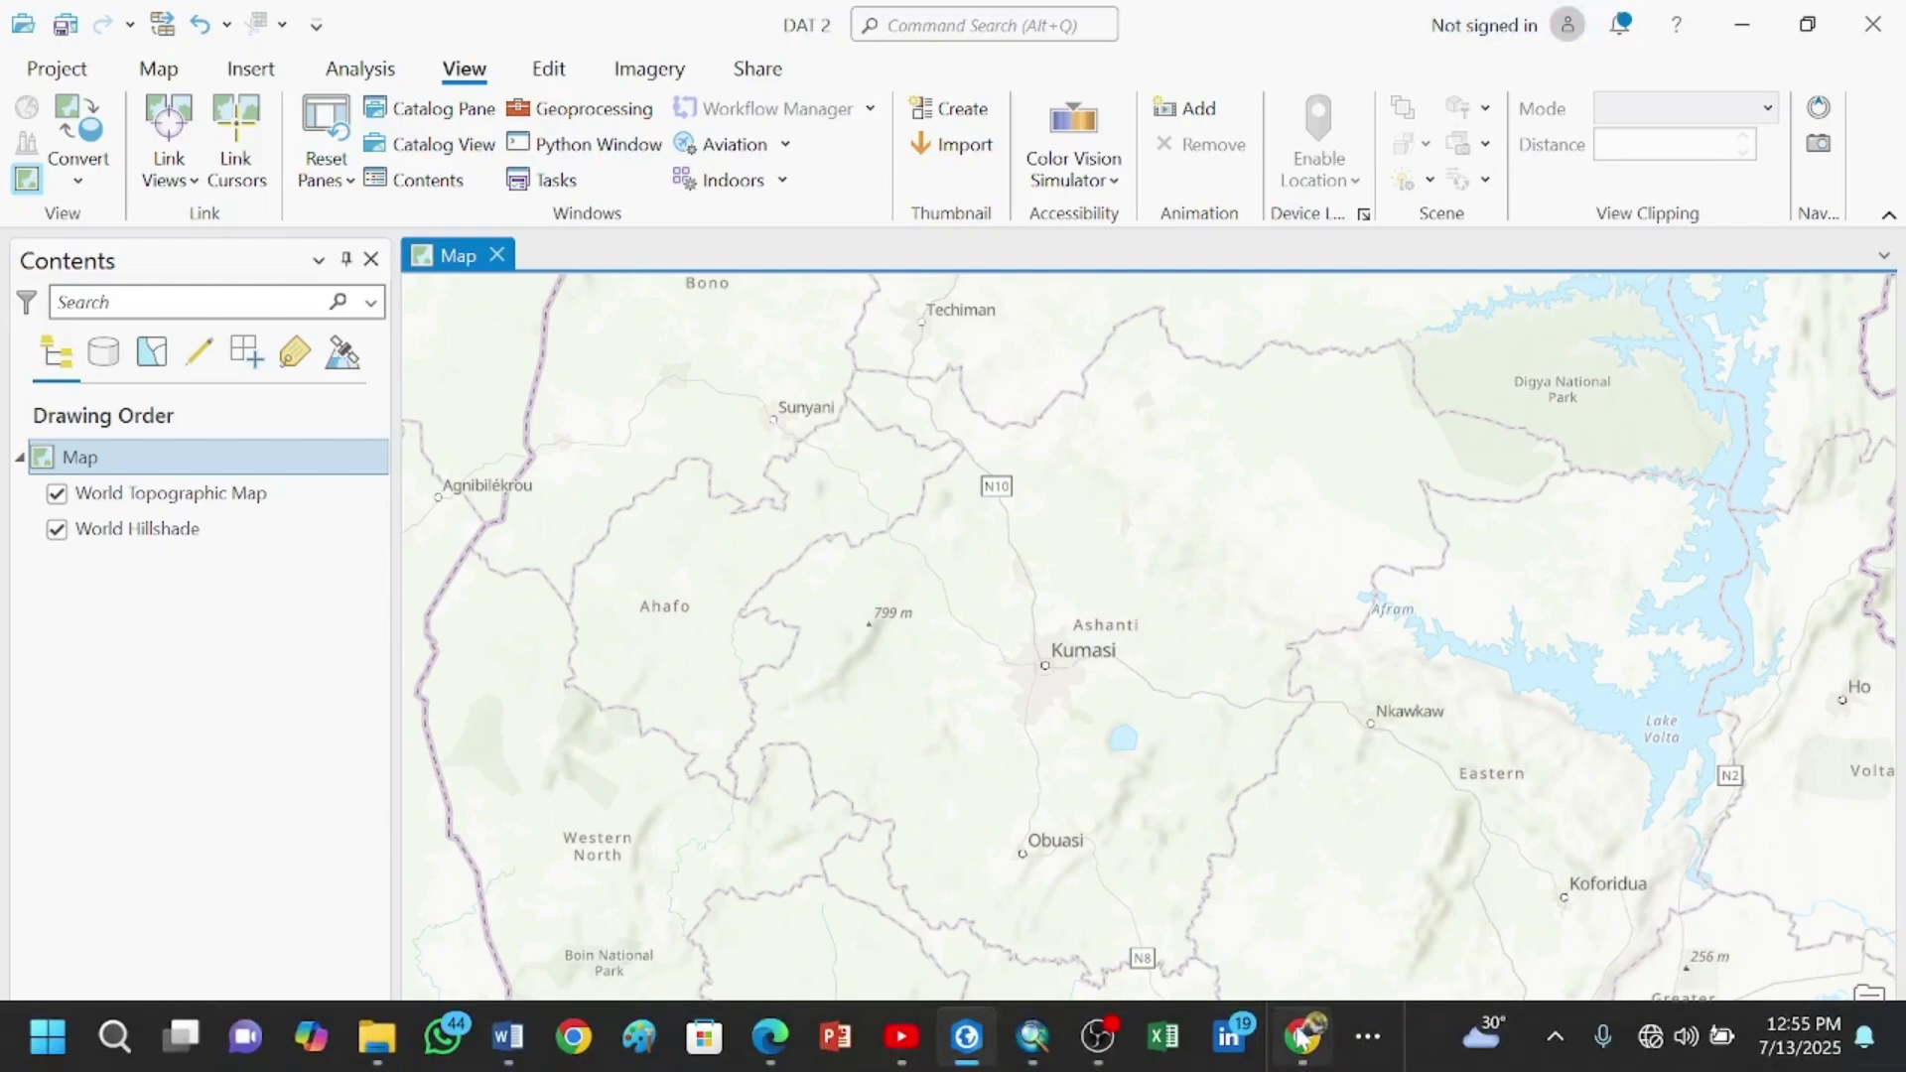
click(1368, 1039)
click(1432, 948)
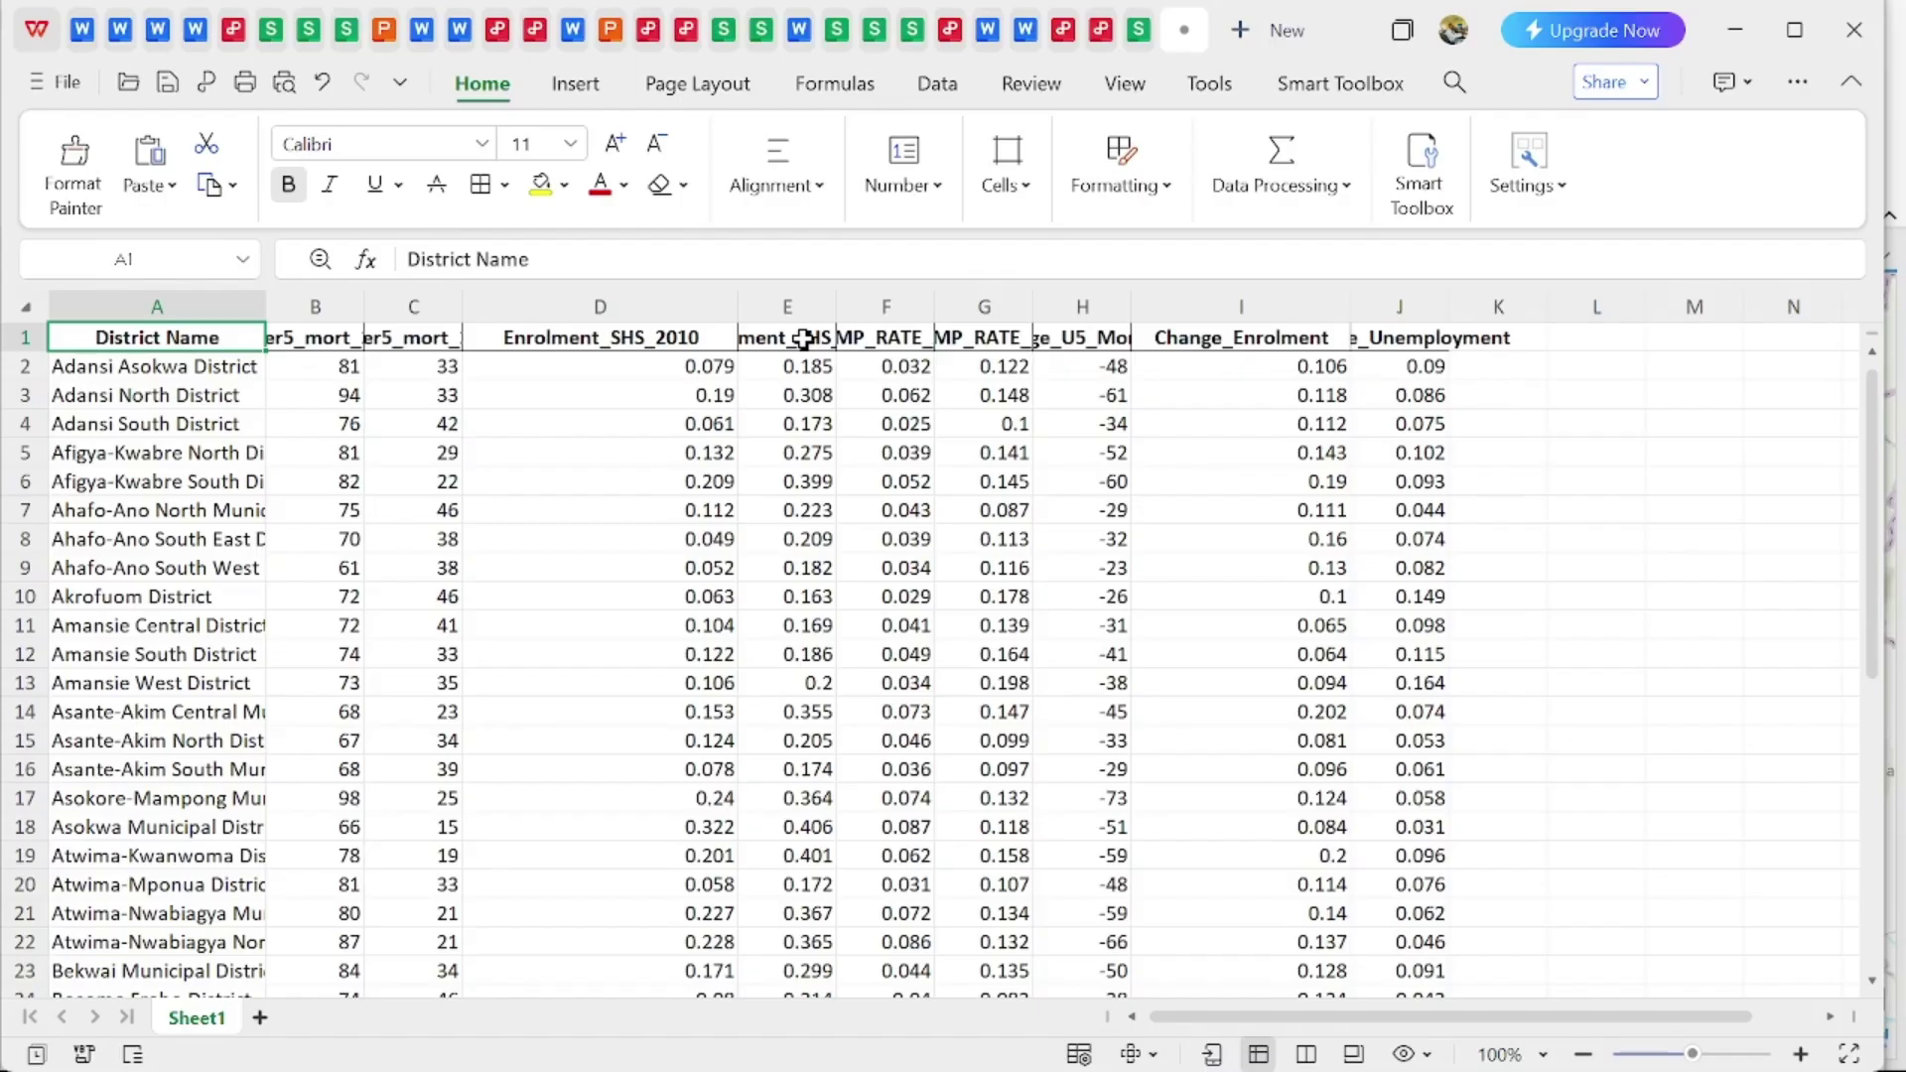
scroll(310, 495, down, 14)
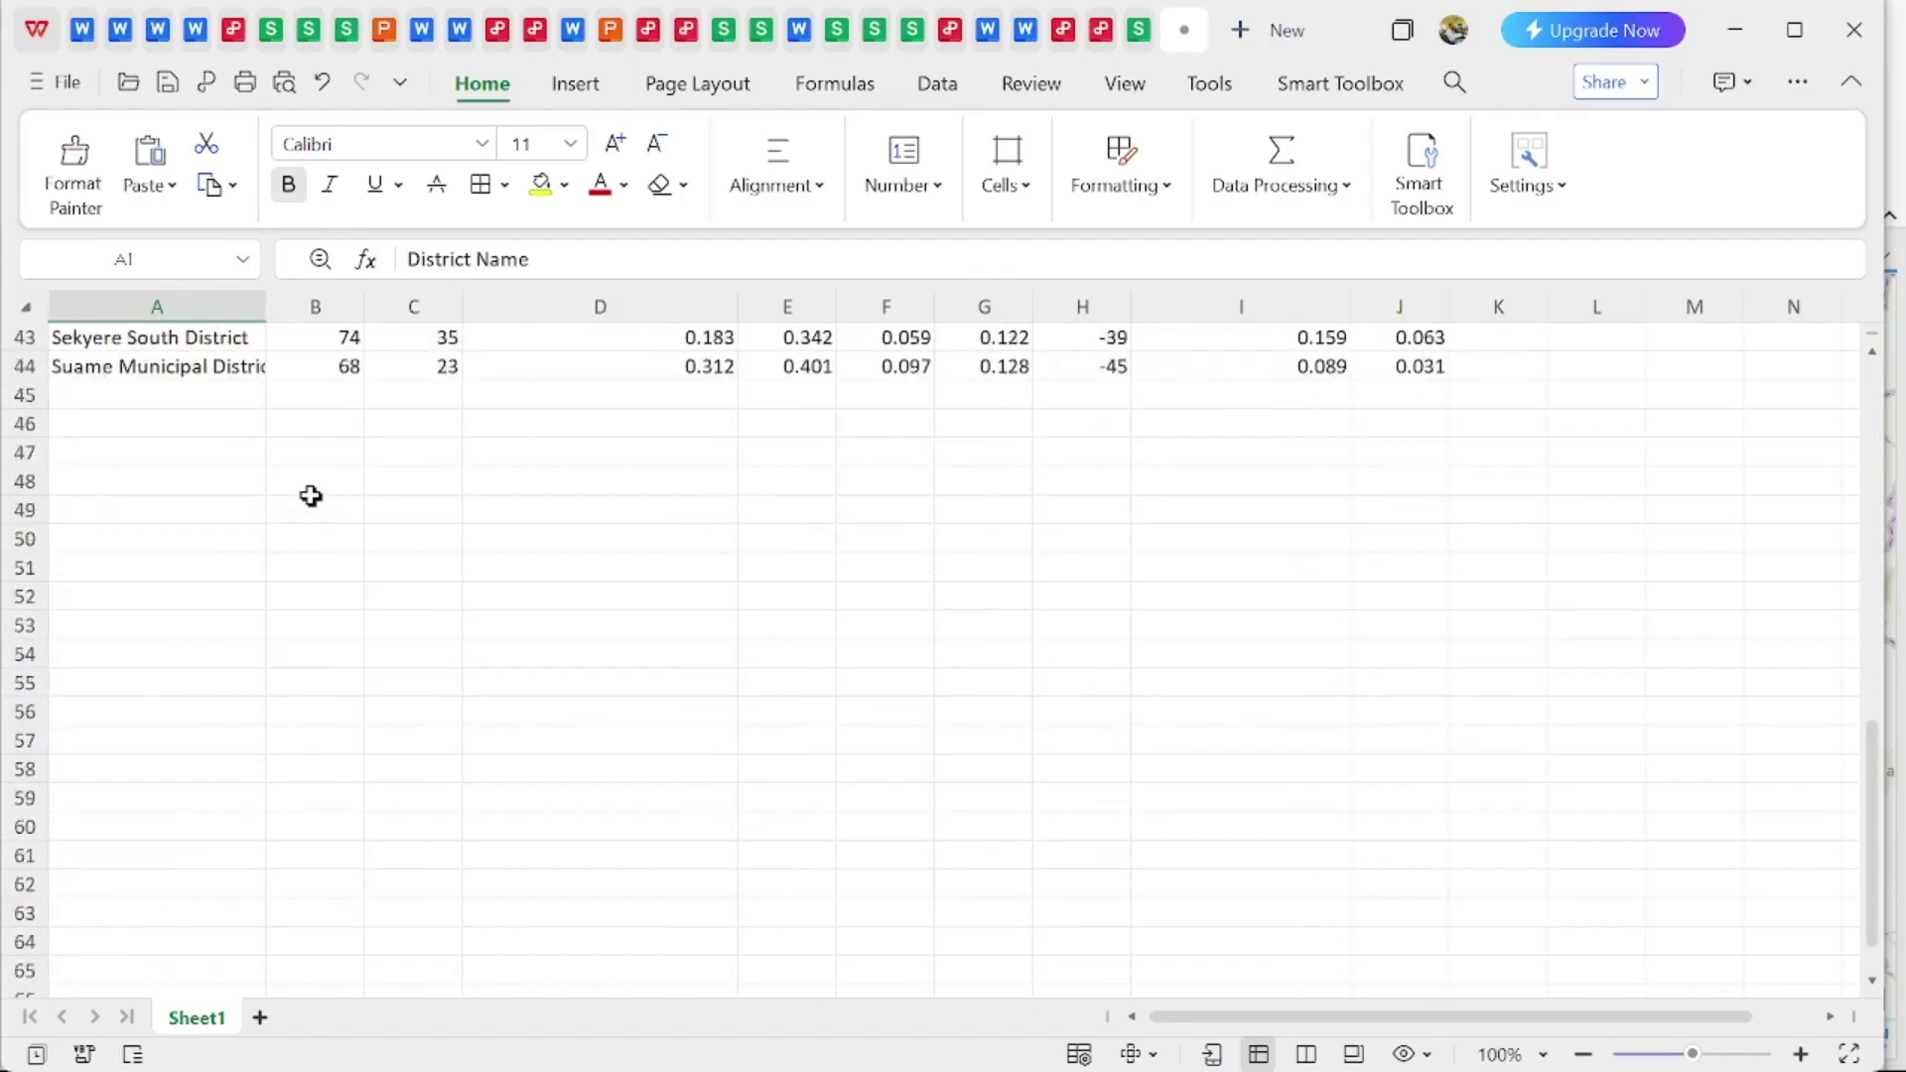
scroll(311, 496, down, 5)
scroll(311, 495, up, 19)
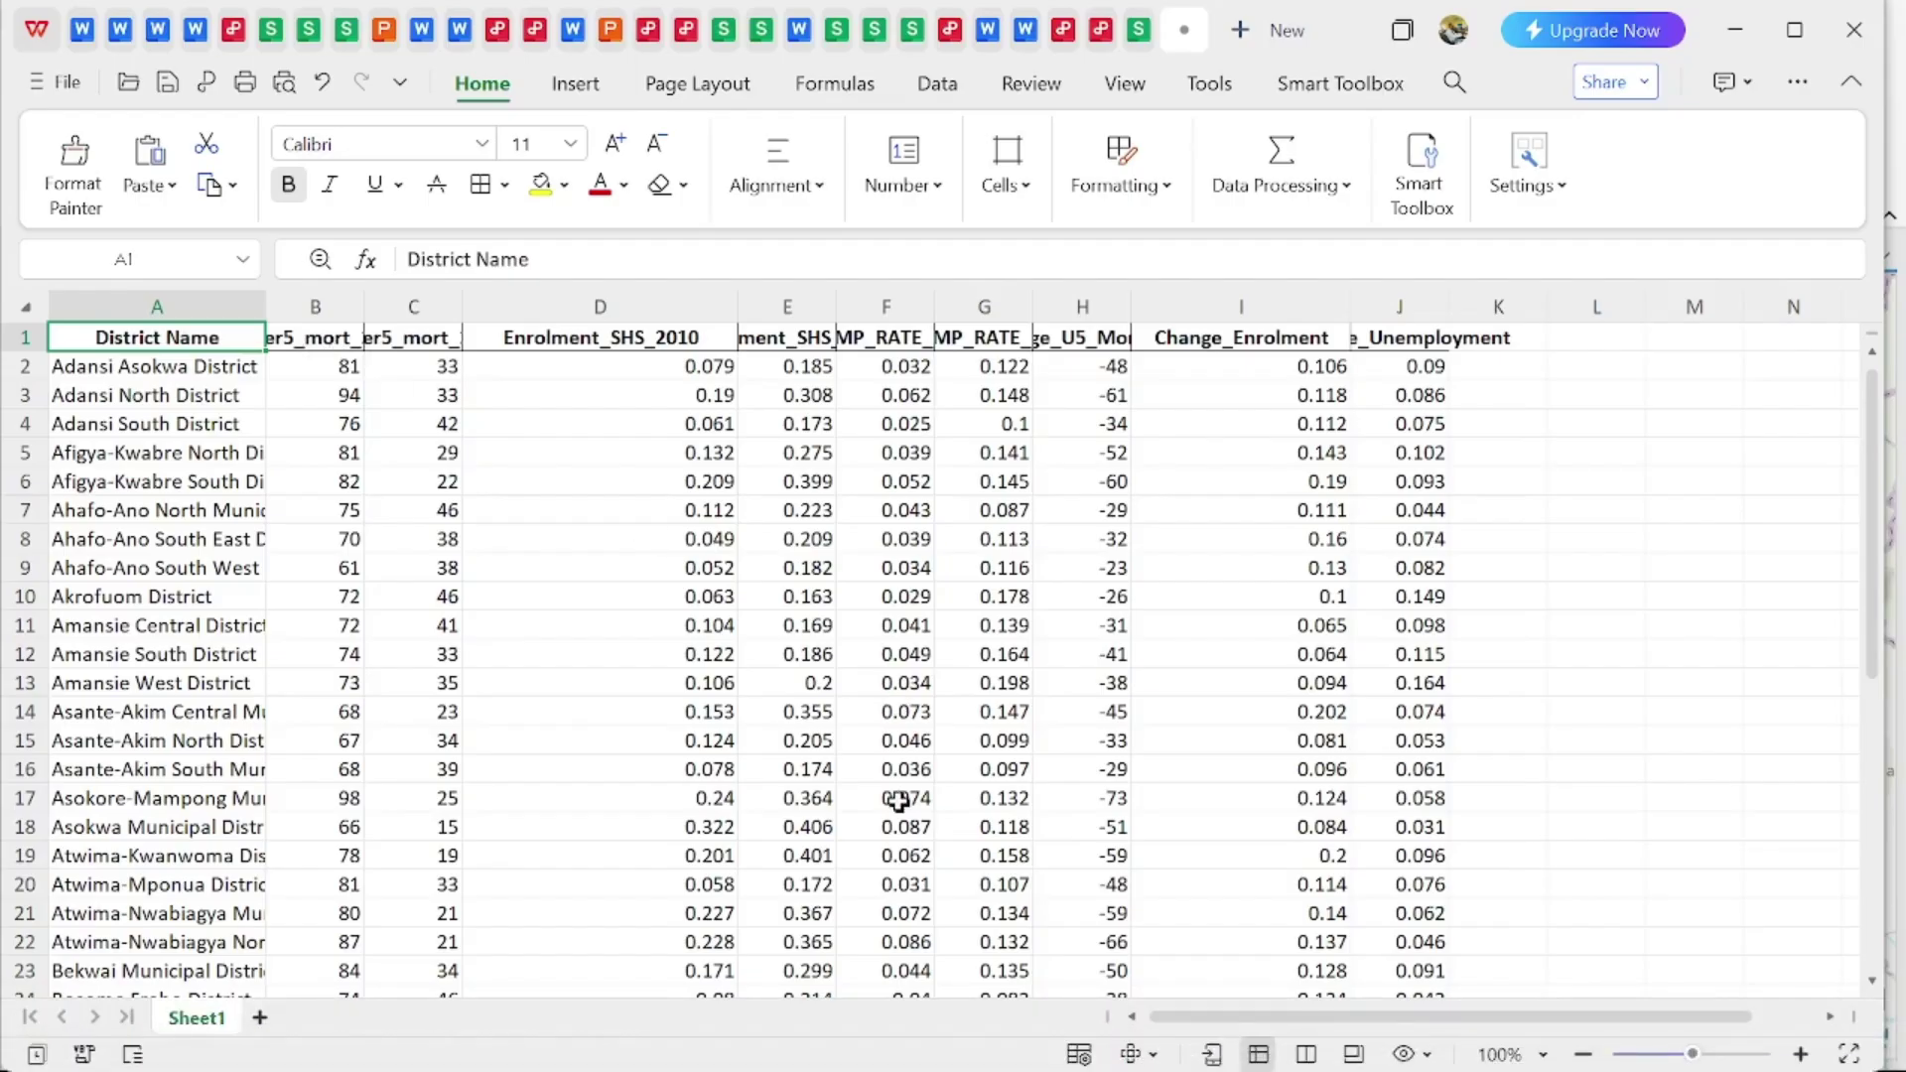
mouse_move(968, 1056)
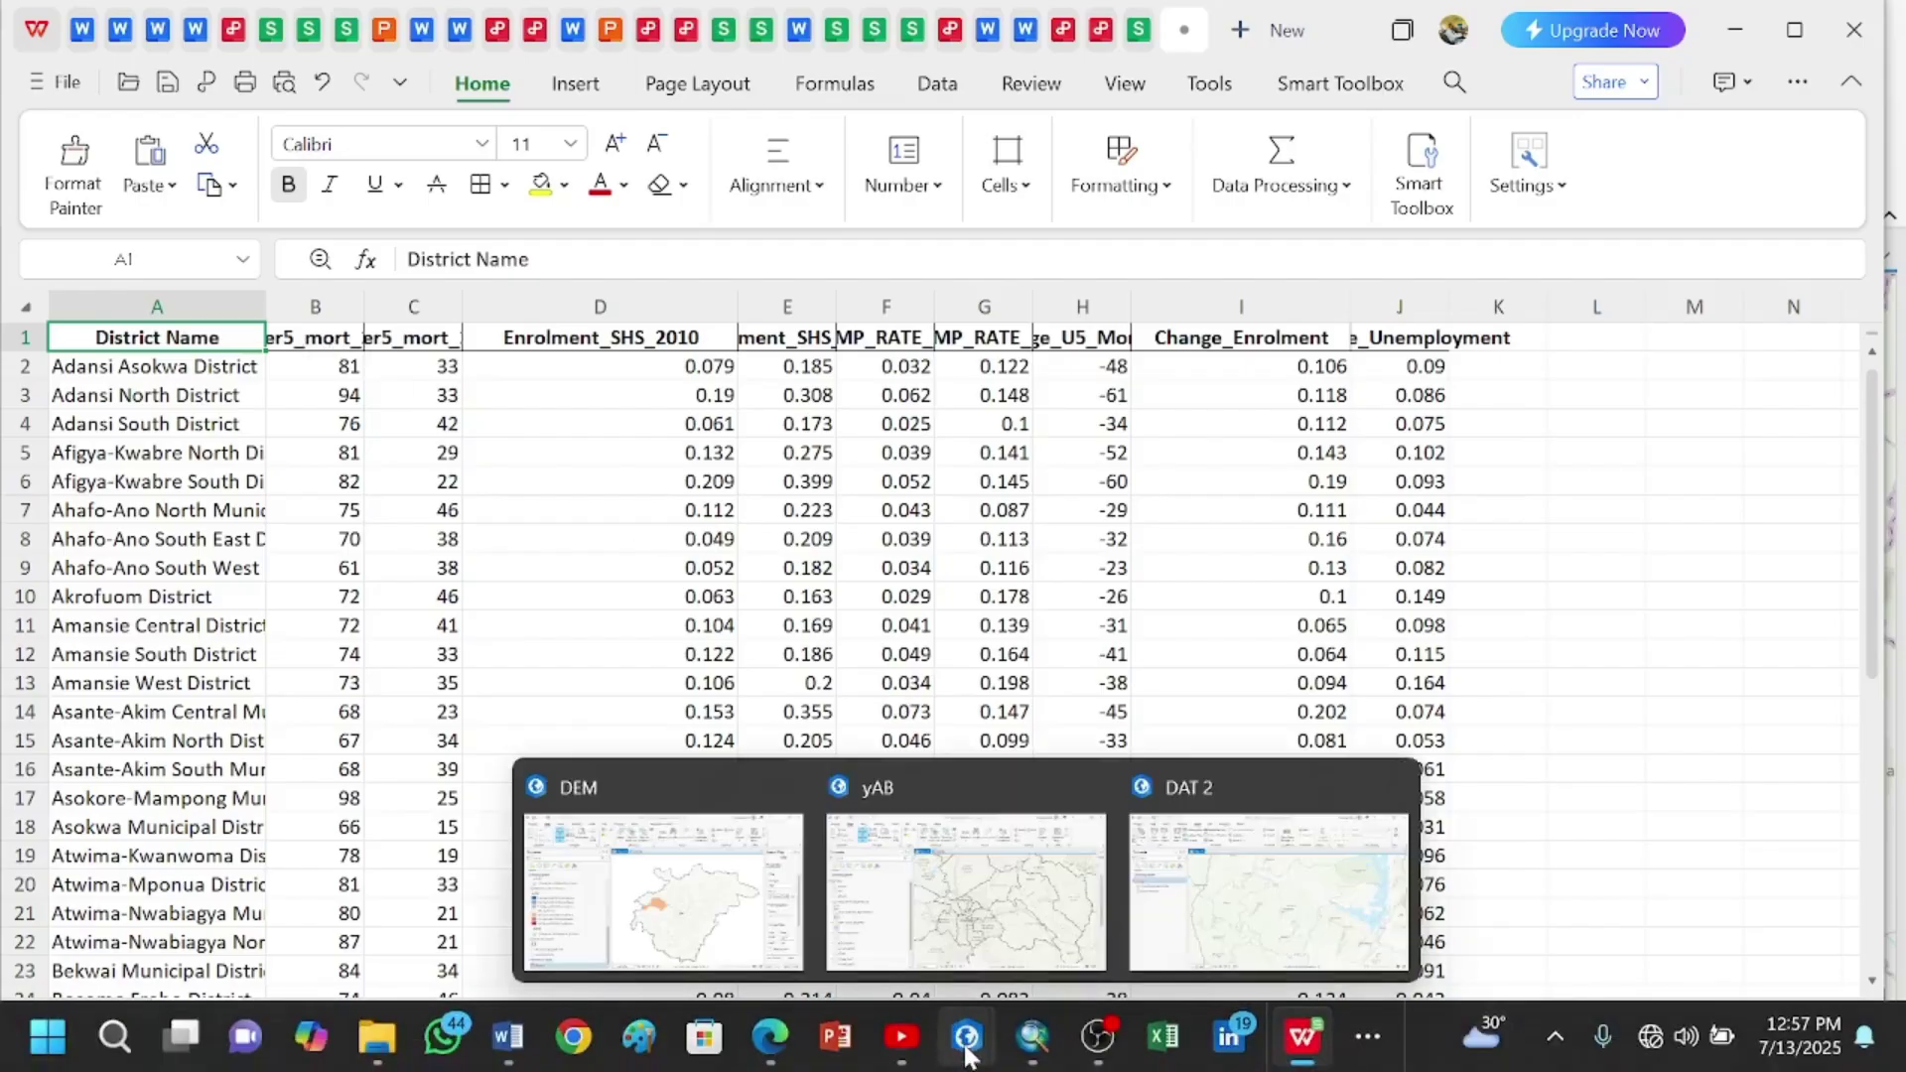
click(1301, 901)
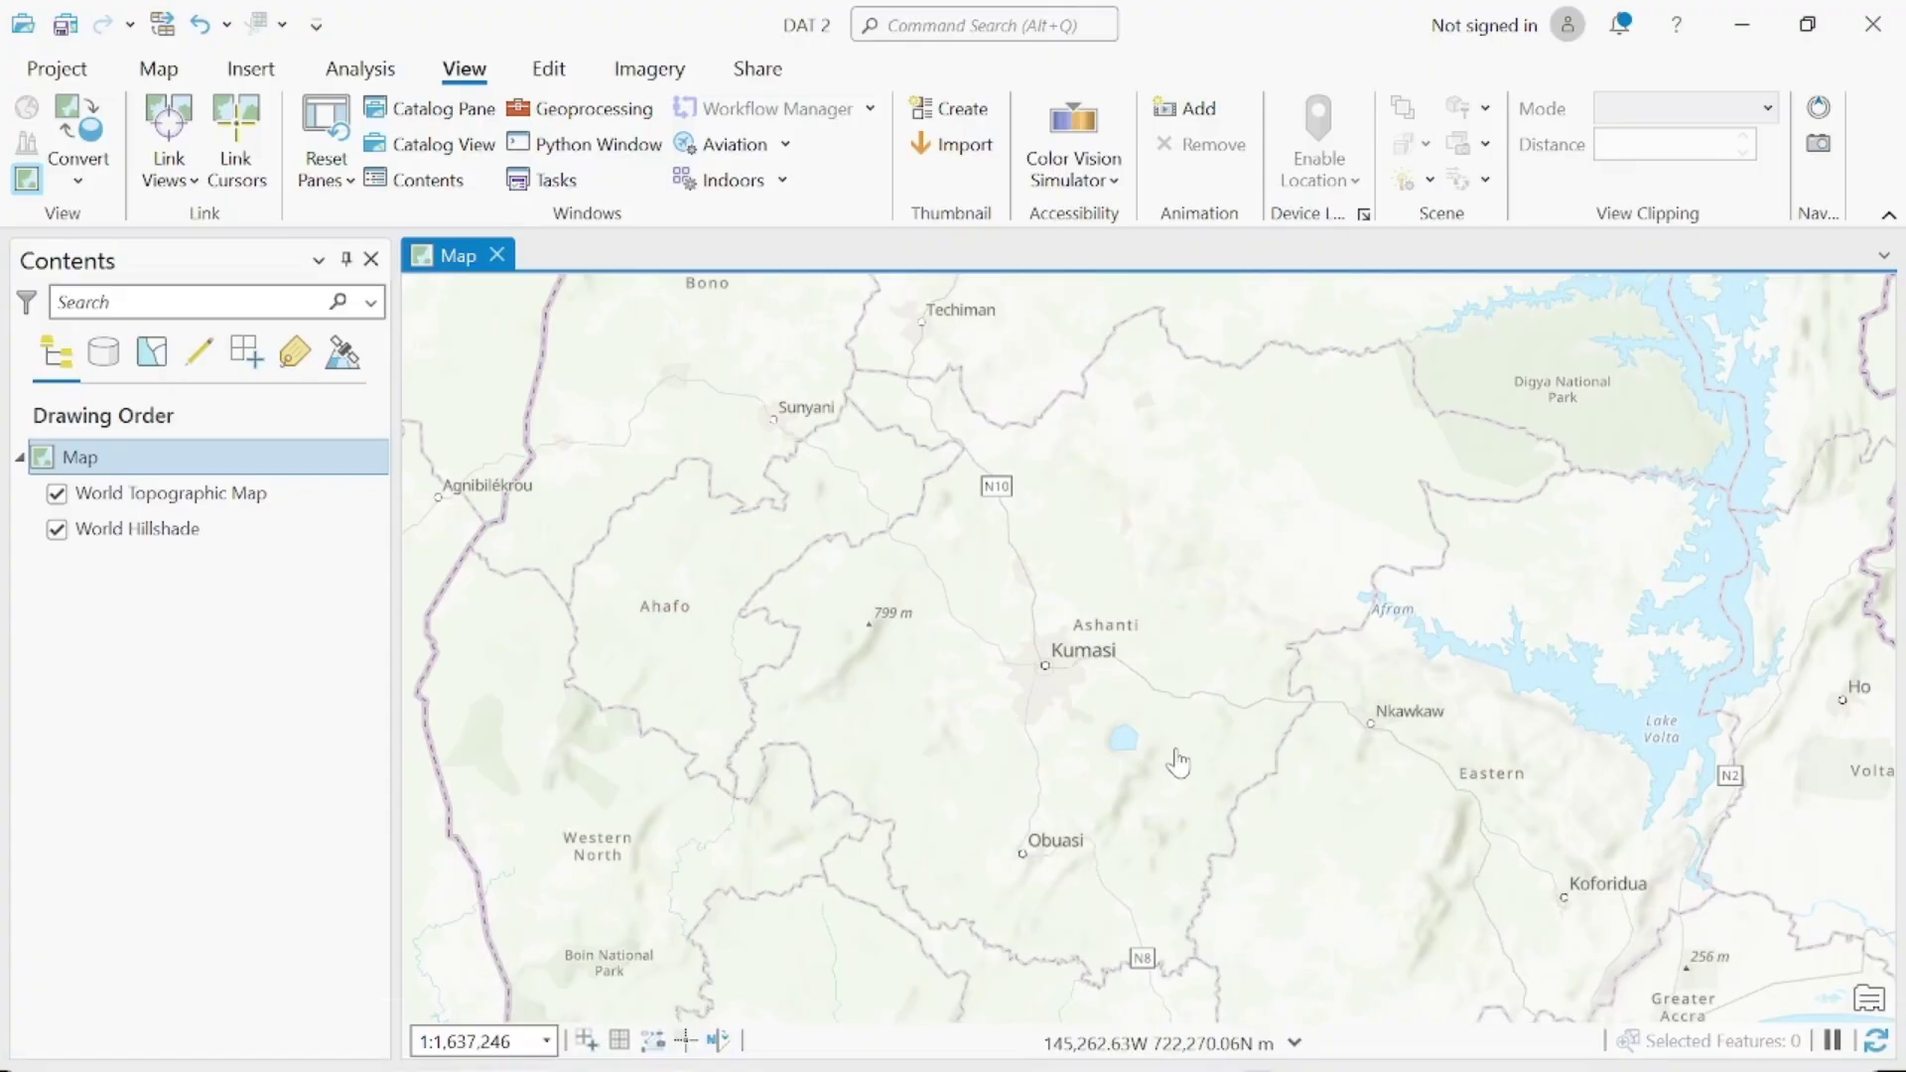
- Add Ashantii_regions.shp from the Target > west Africa folder to the map
click(159, 72)
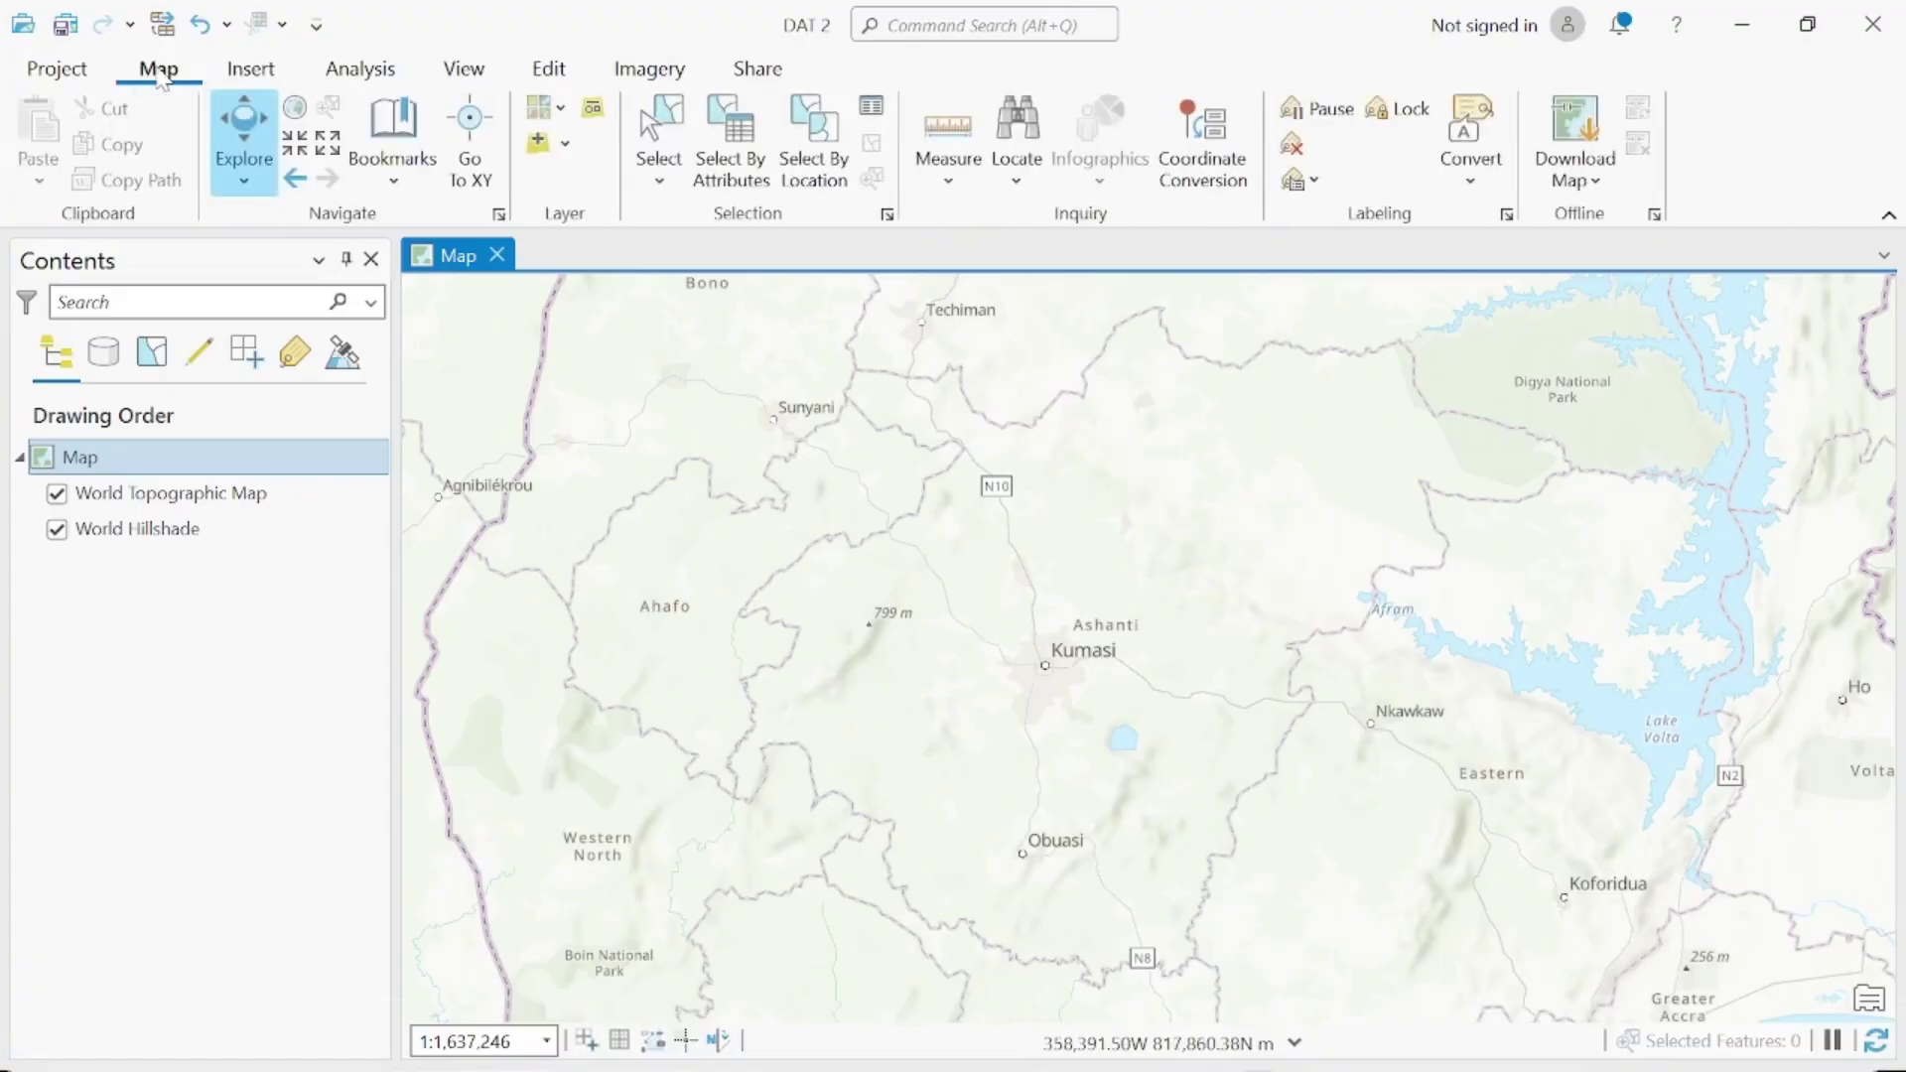
click(539, 144)
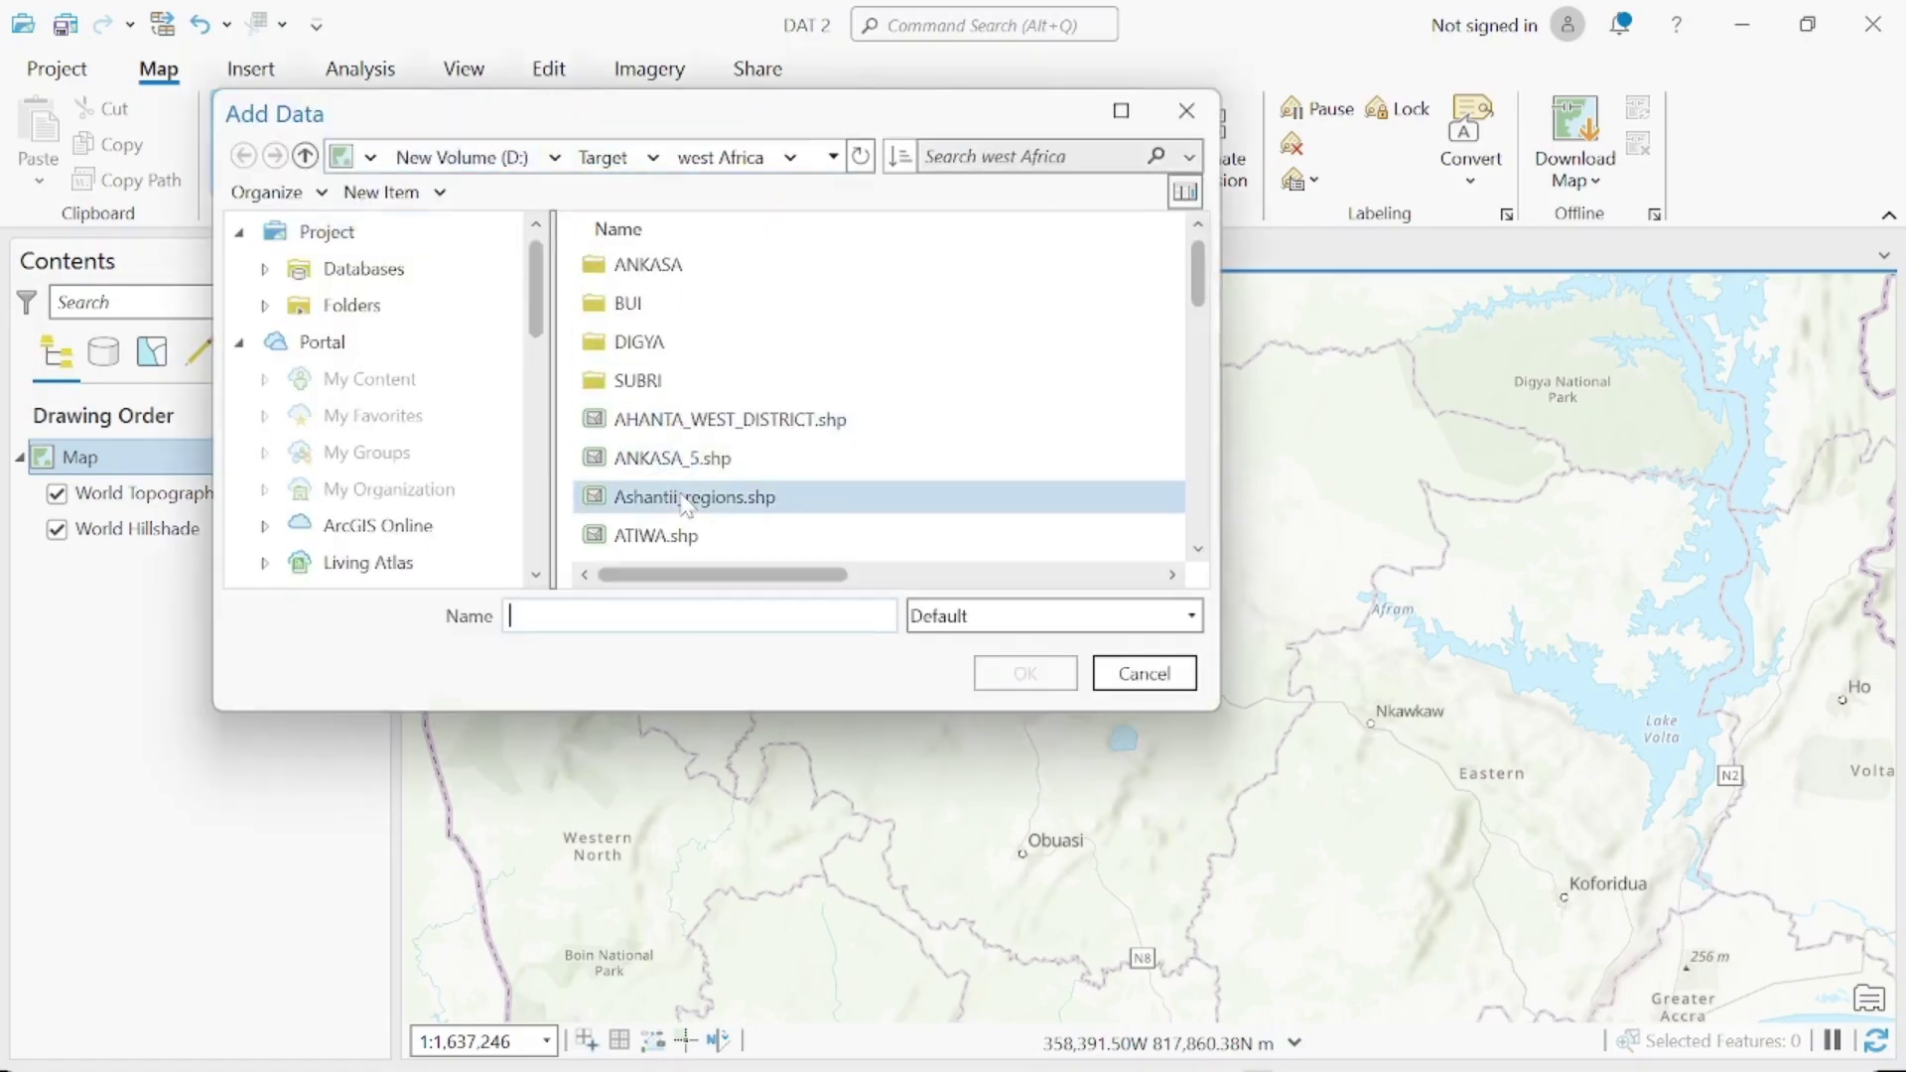
click(305, 156)
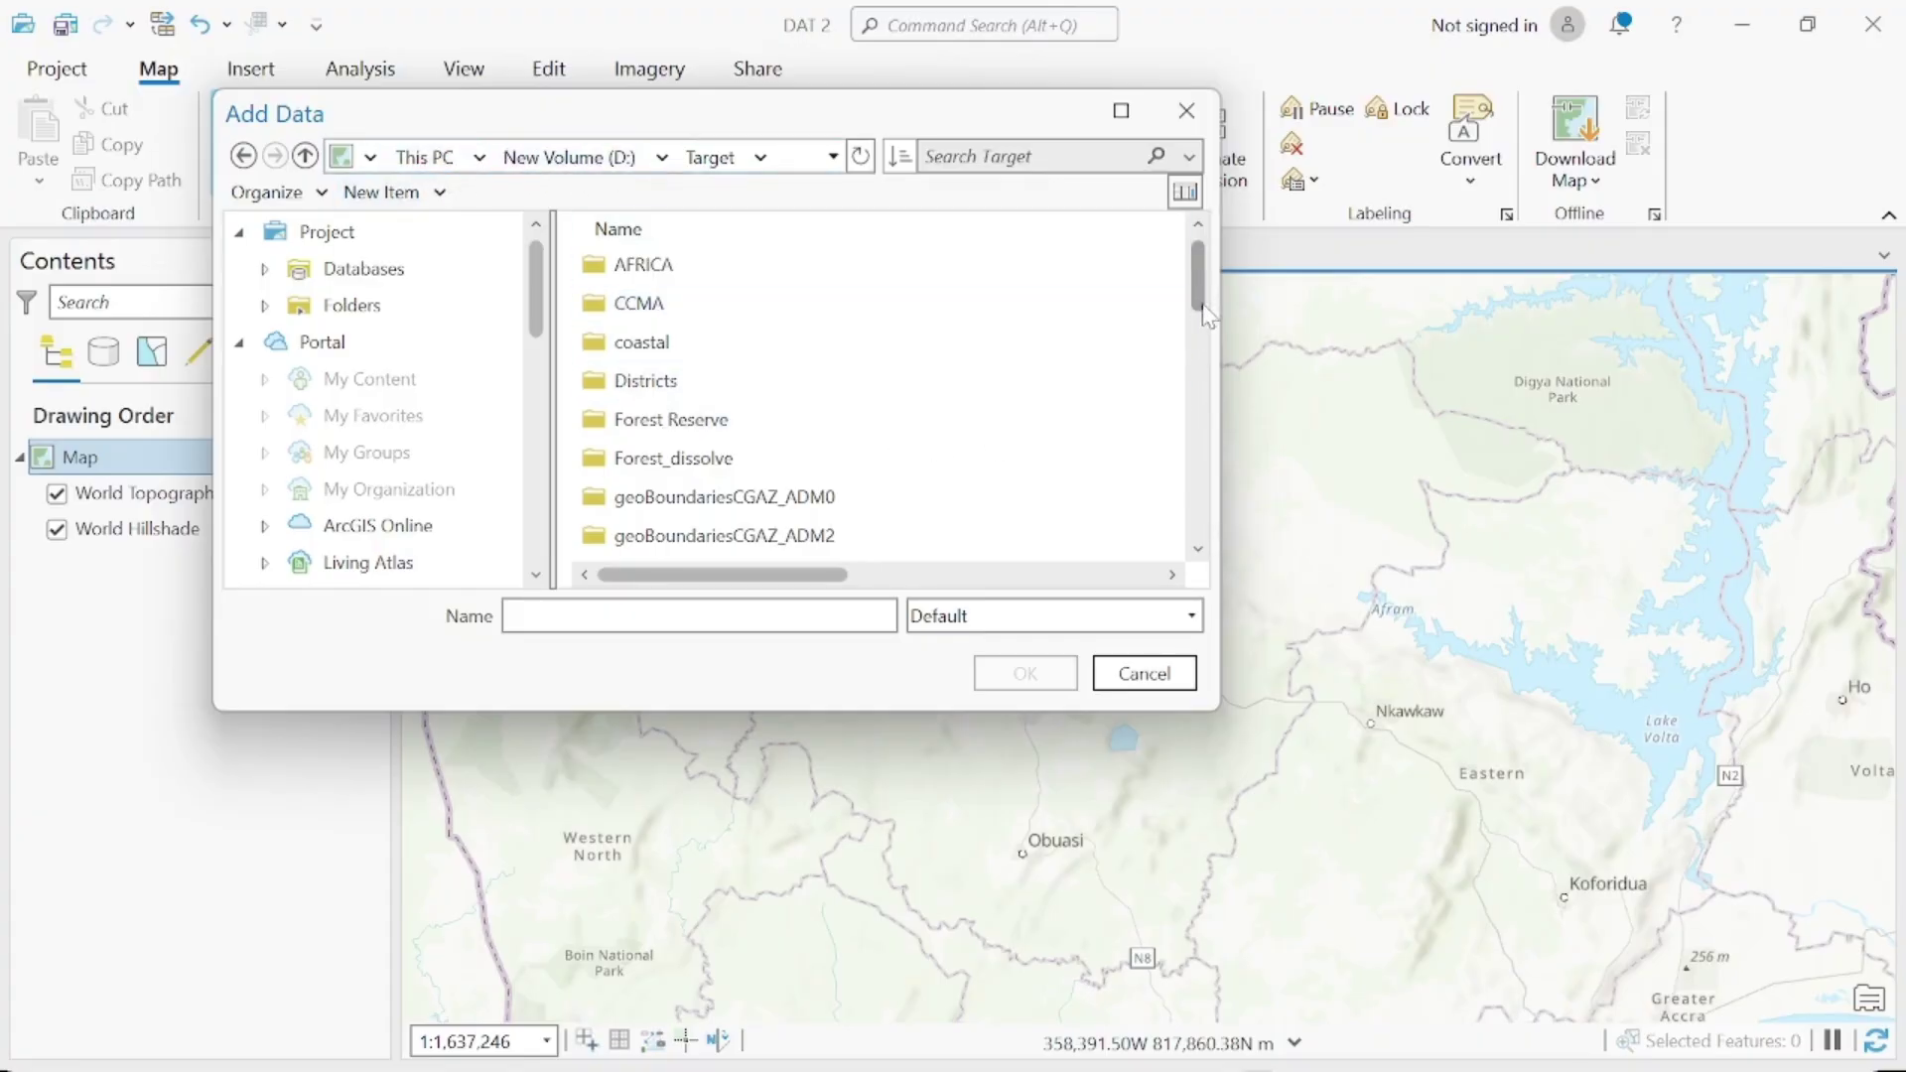
drag(1203, 316, 1187, 459)
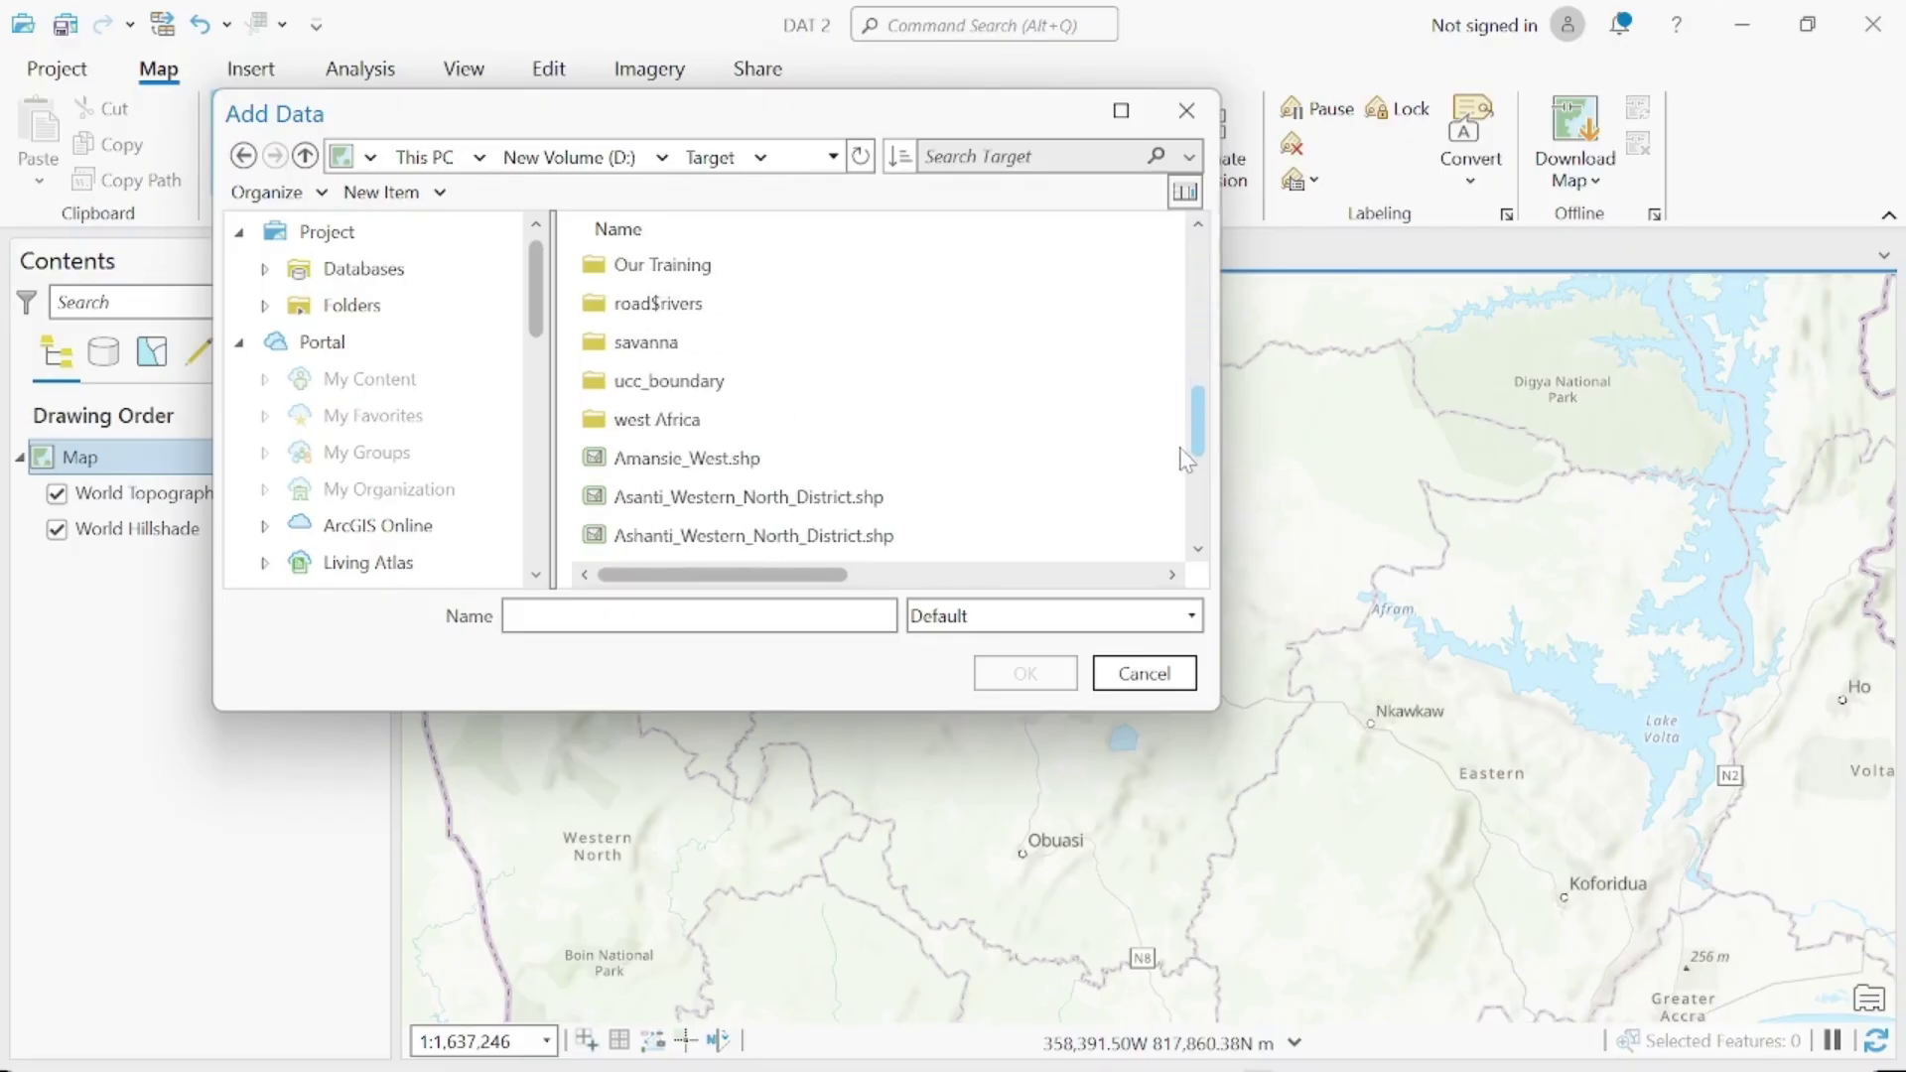
click(732, 422)
double_click(732, 422)
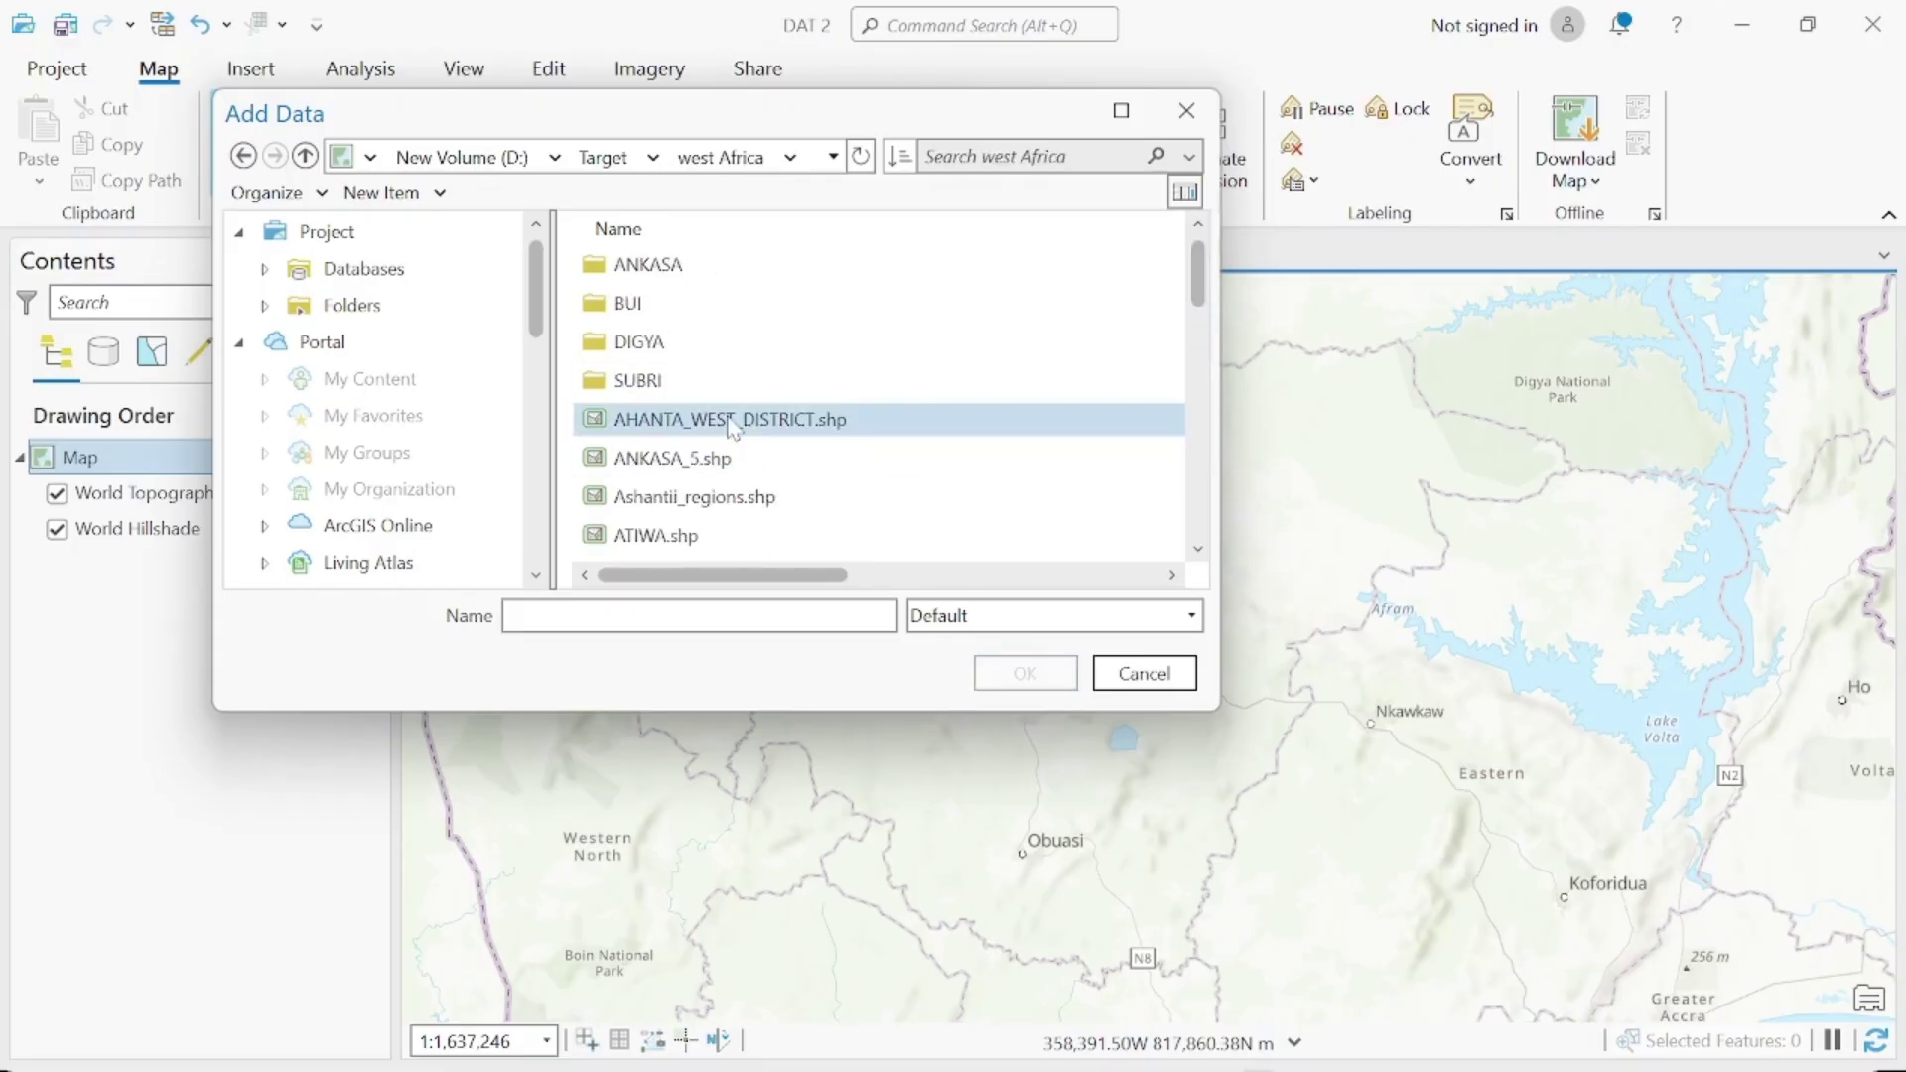
click(708, 496)
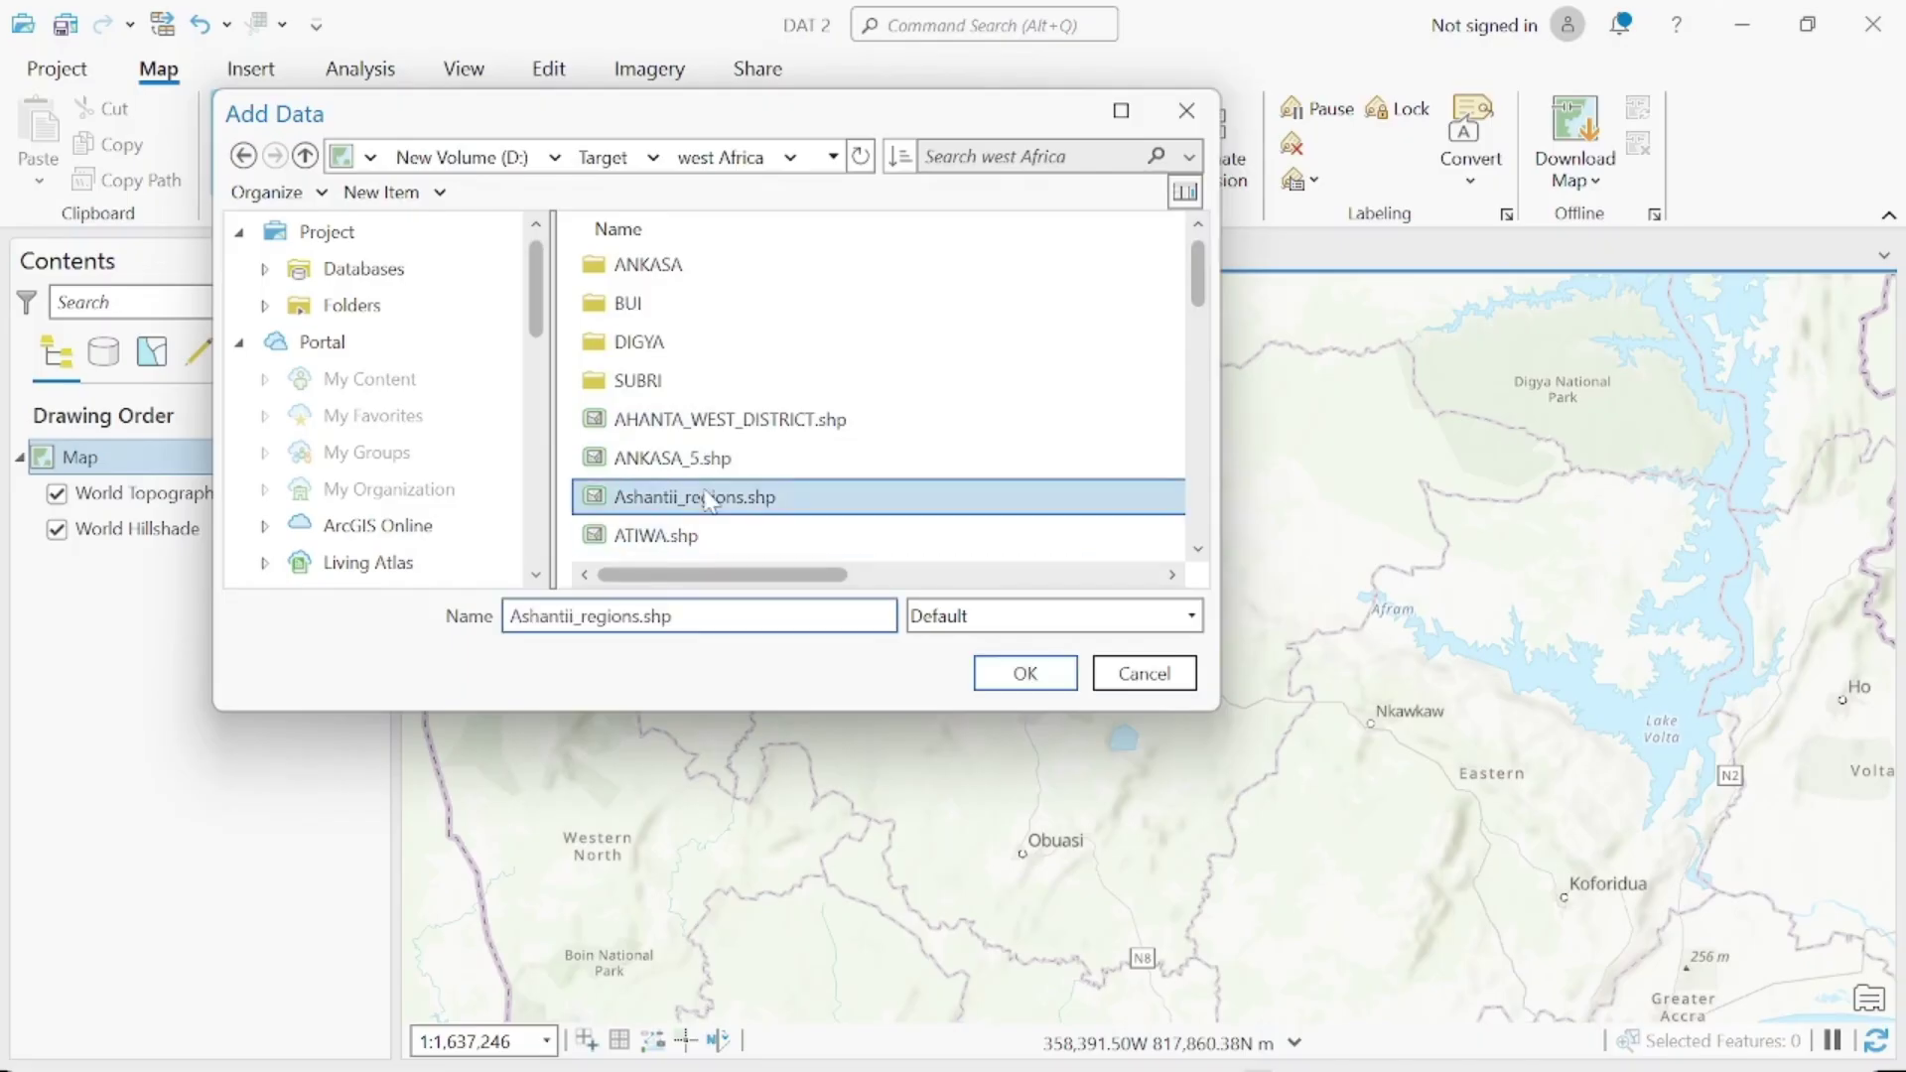
click(1026, 674)
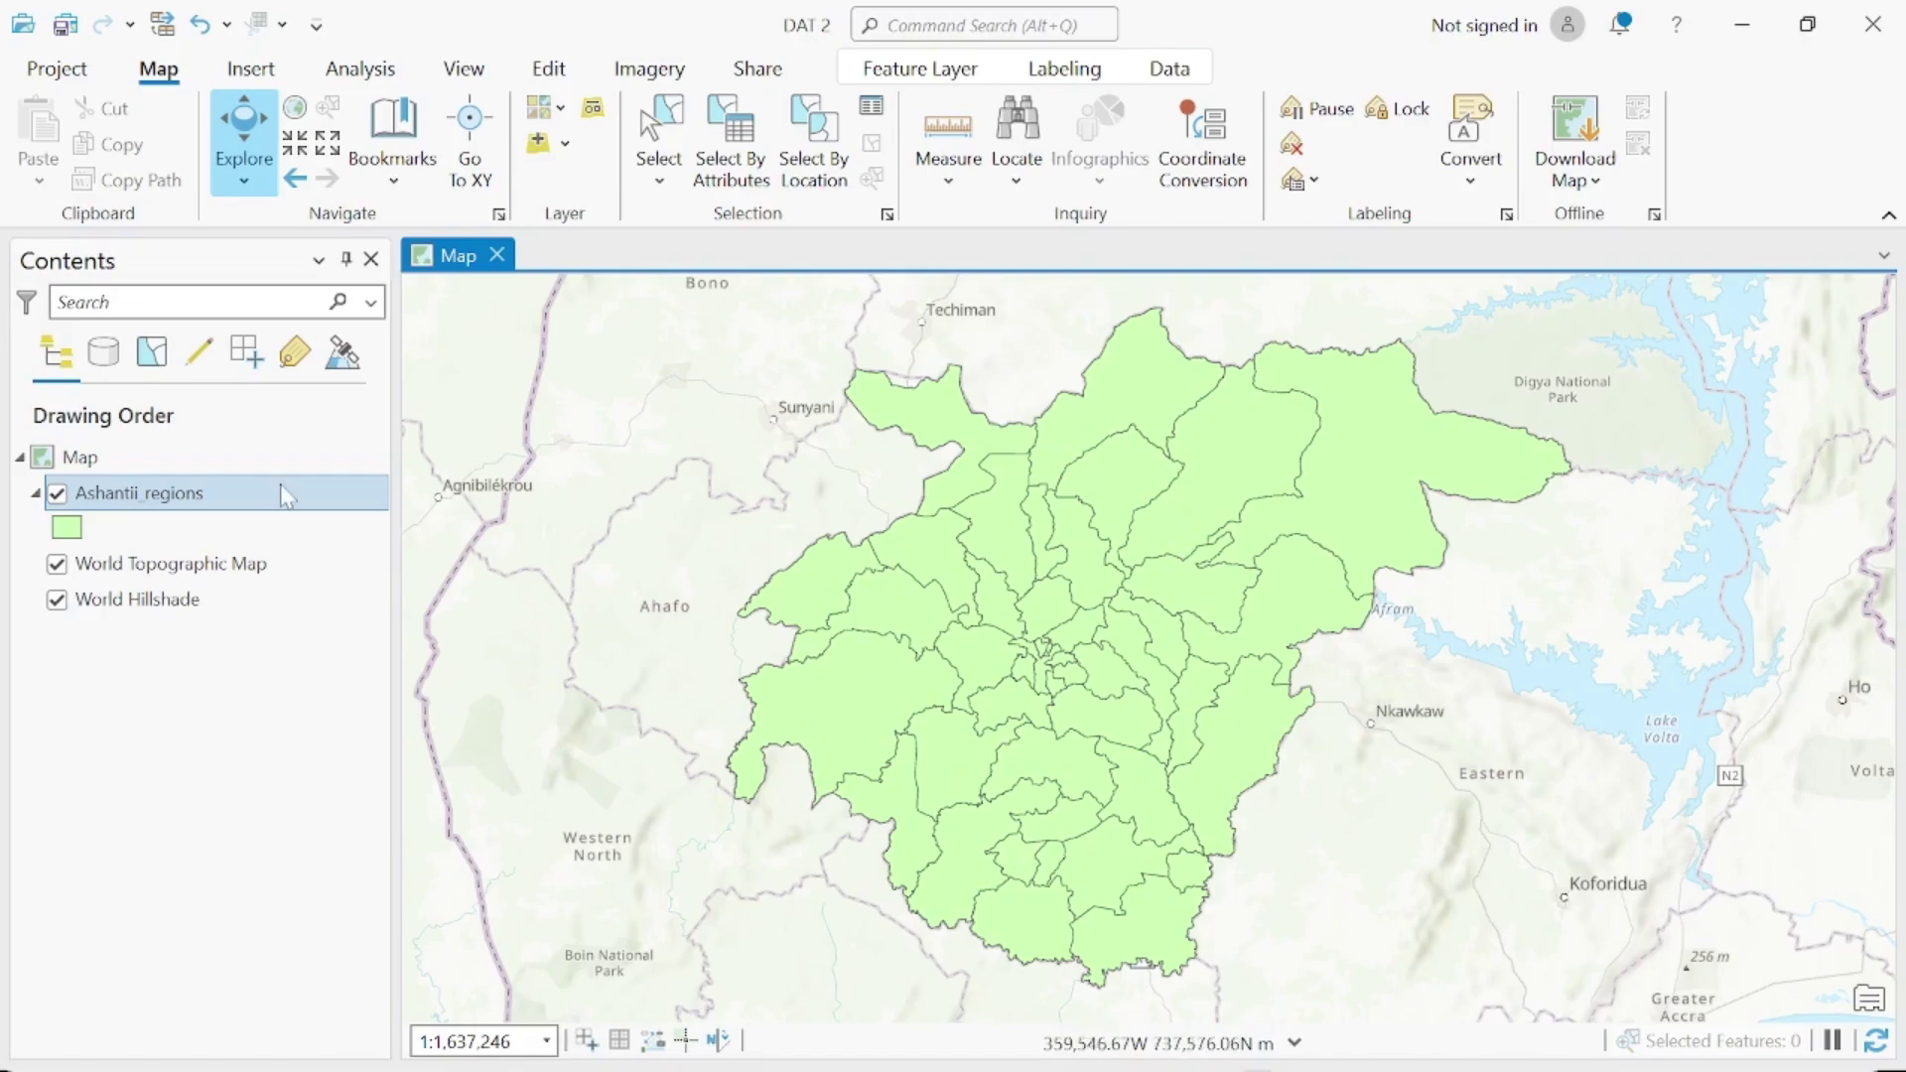
click(537, 144)
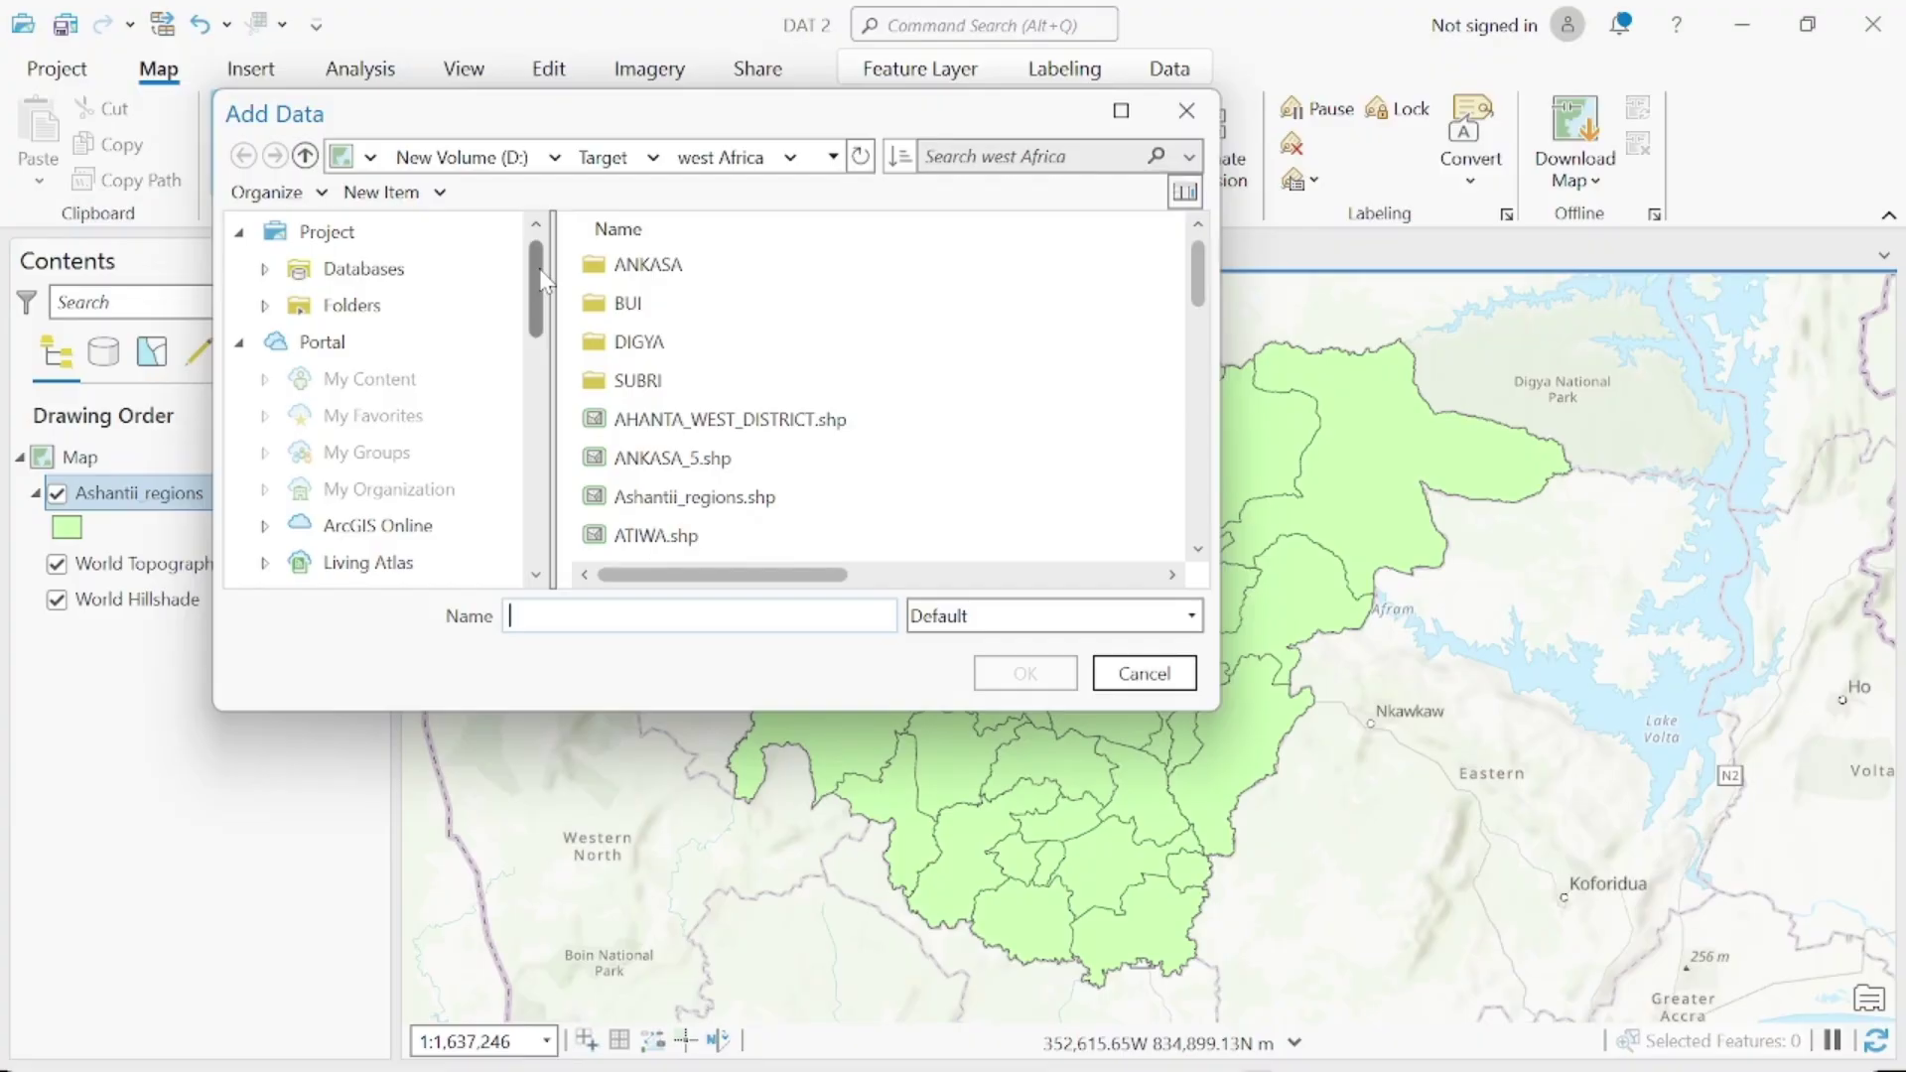
- Add Sheet1$ from Desktop's HOTSPOT_ANALYSIS_PROCESSED.xlsx to the map as a standalone table
scroll(544, 281, down, 5)
click(343, 383)
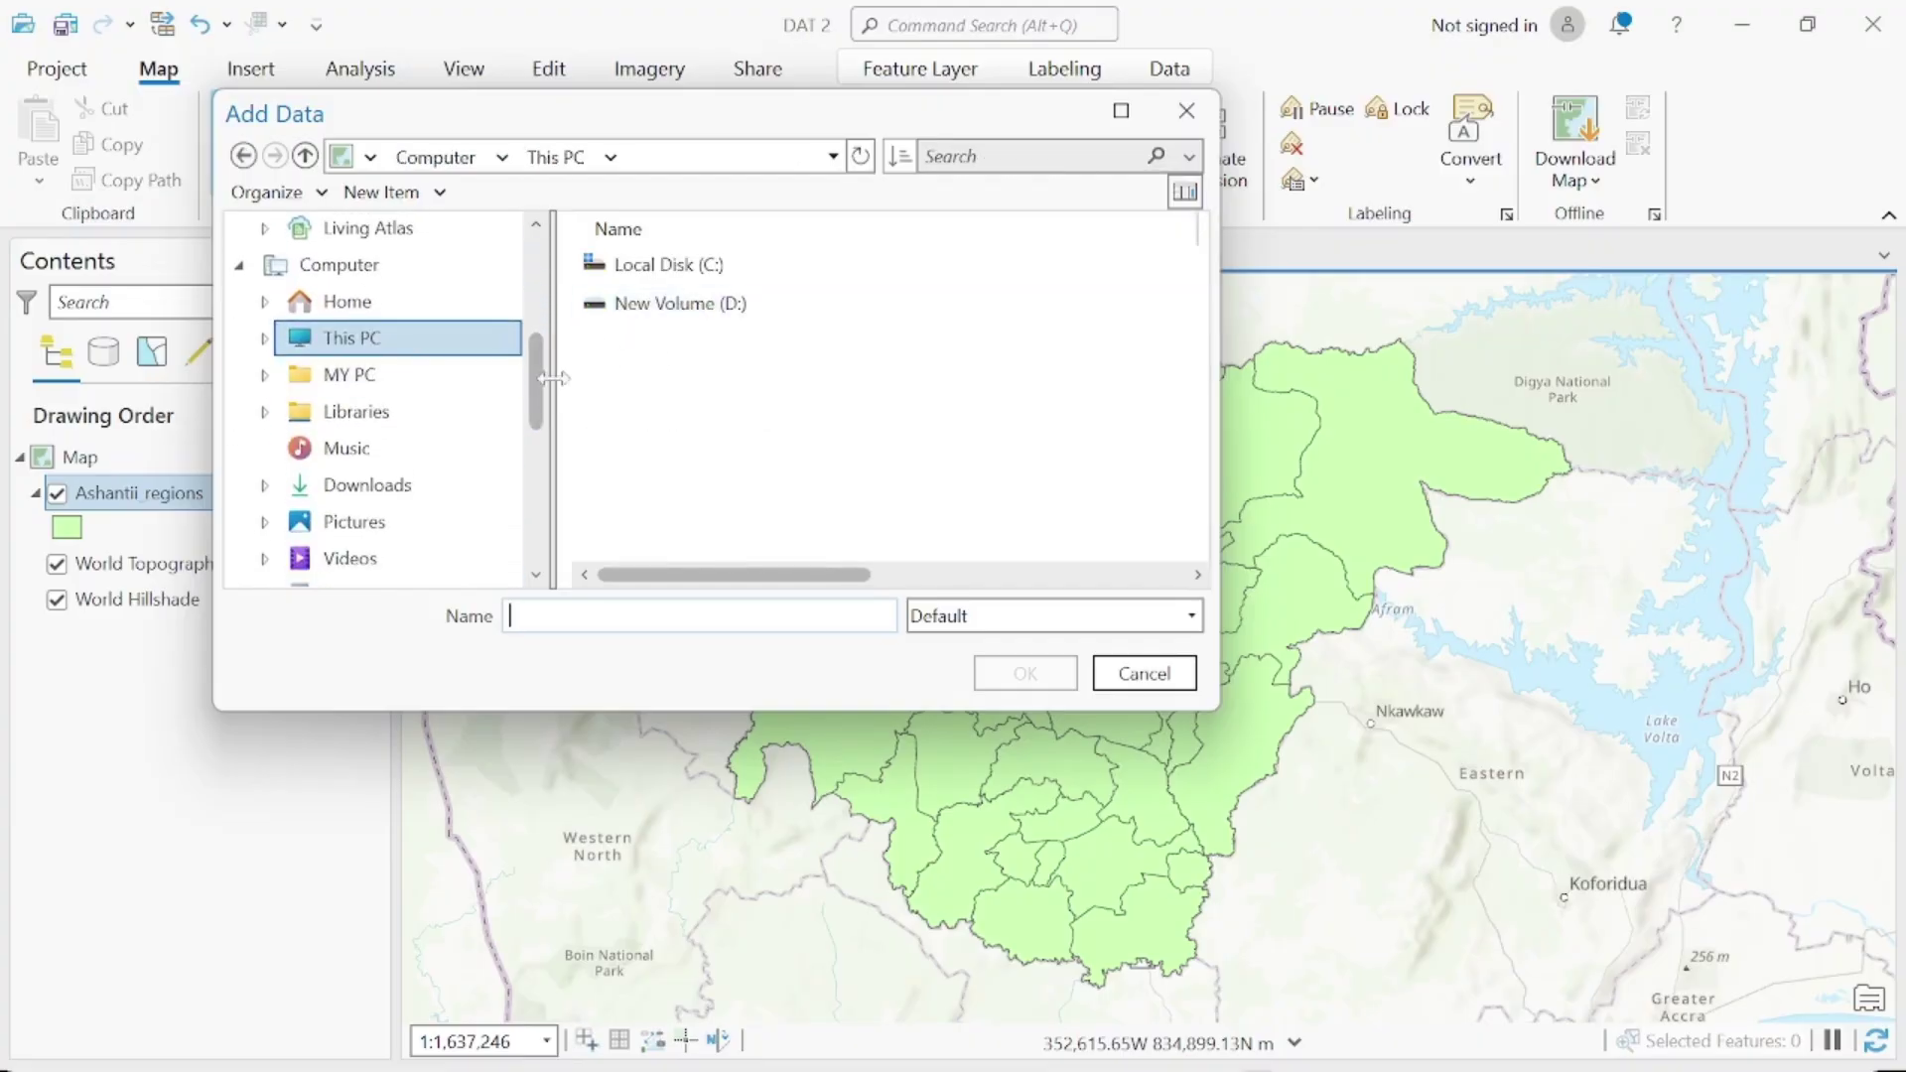
scroll(544, 387, down, 2)
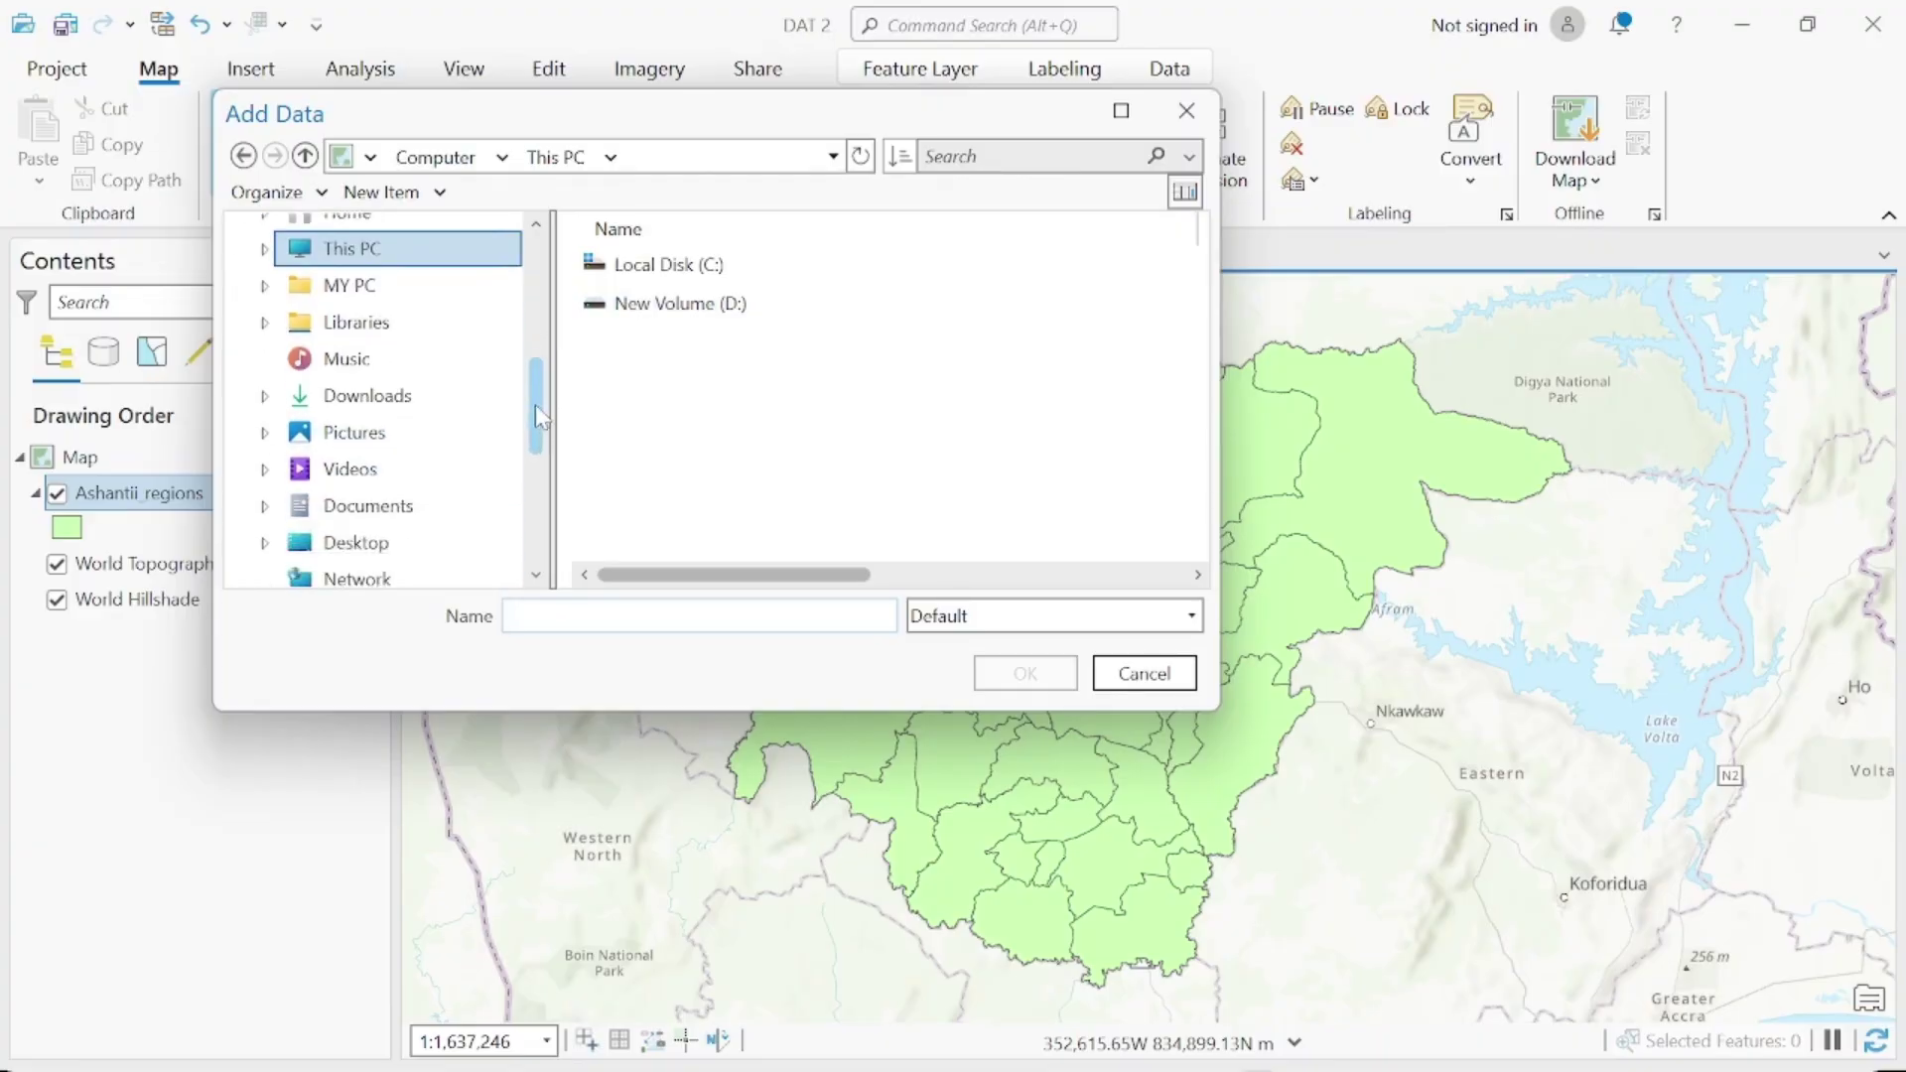
click(388, 459)
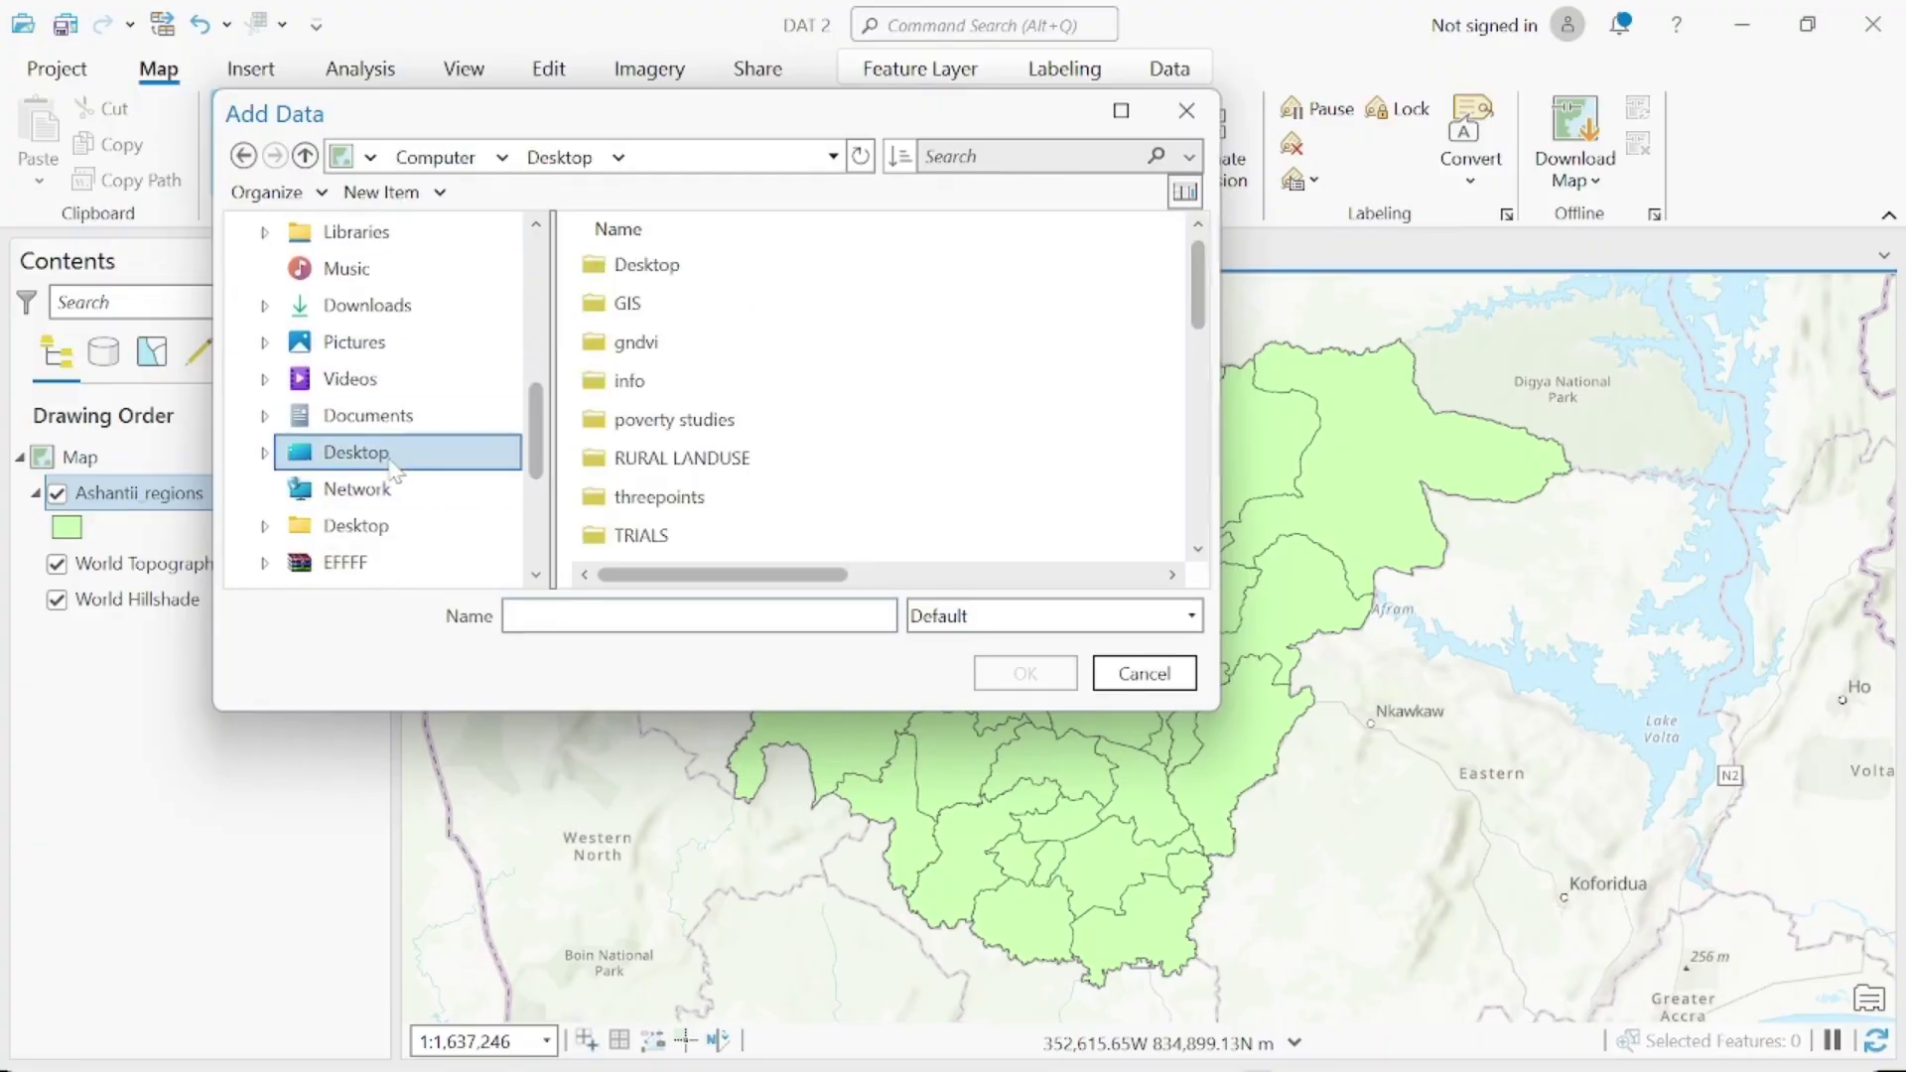
drag(1203, 285, 1145, 408)
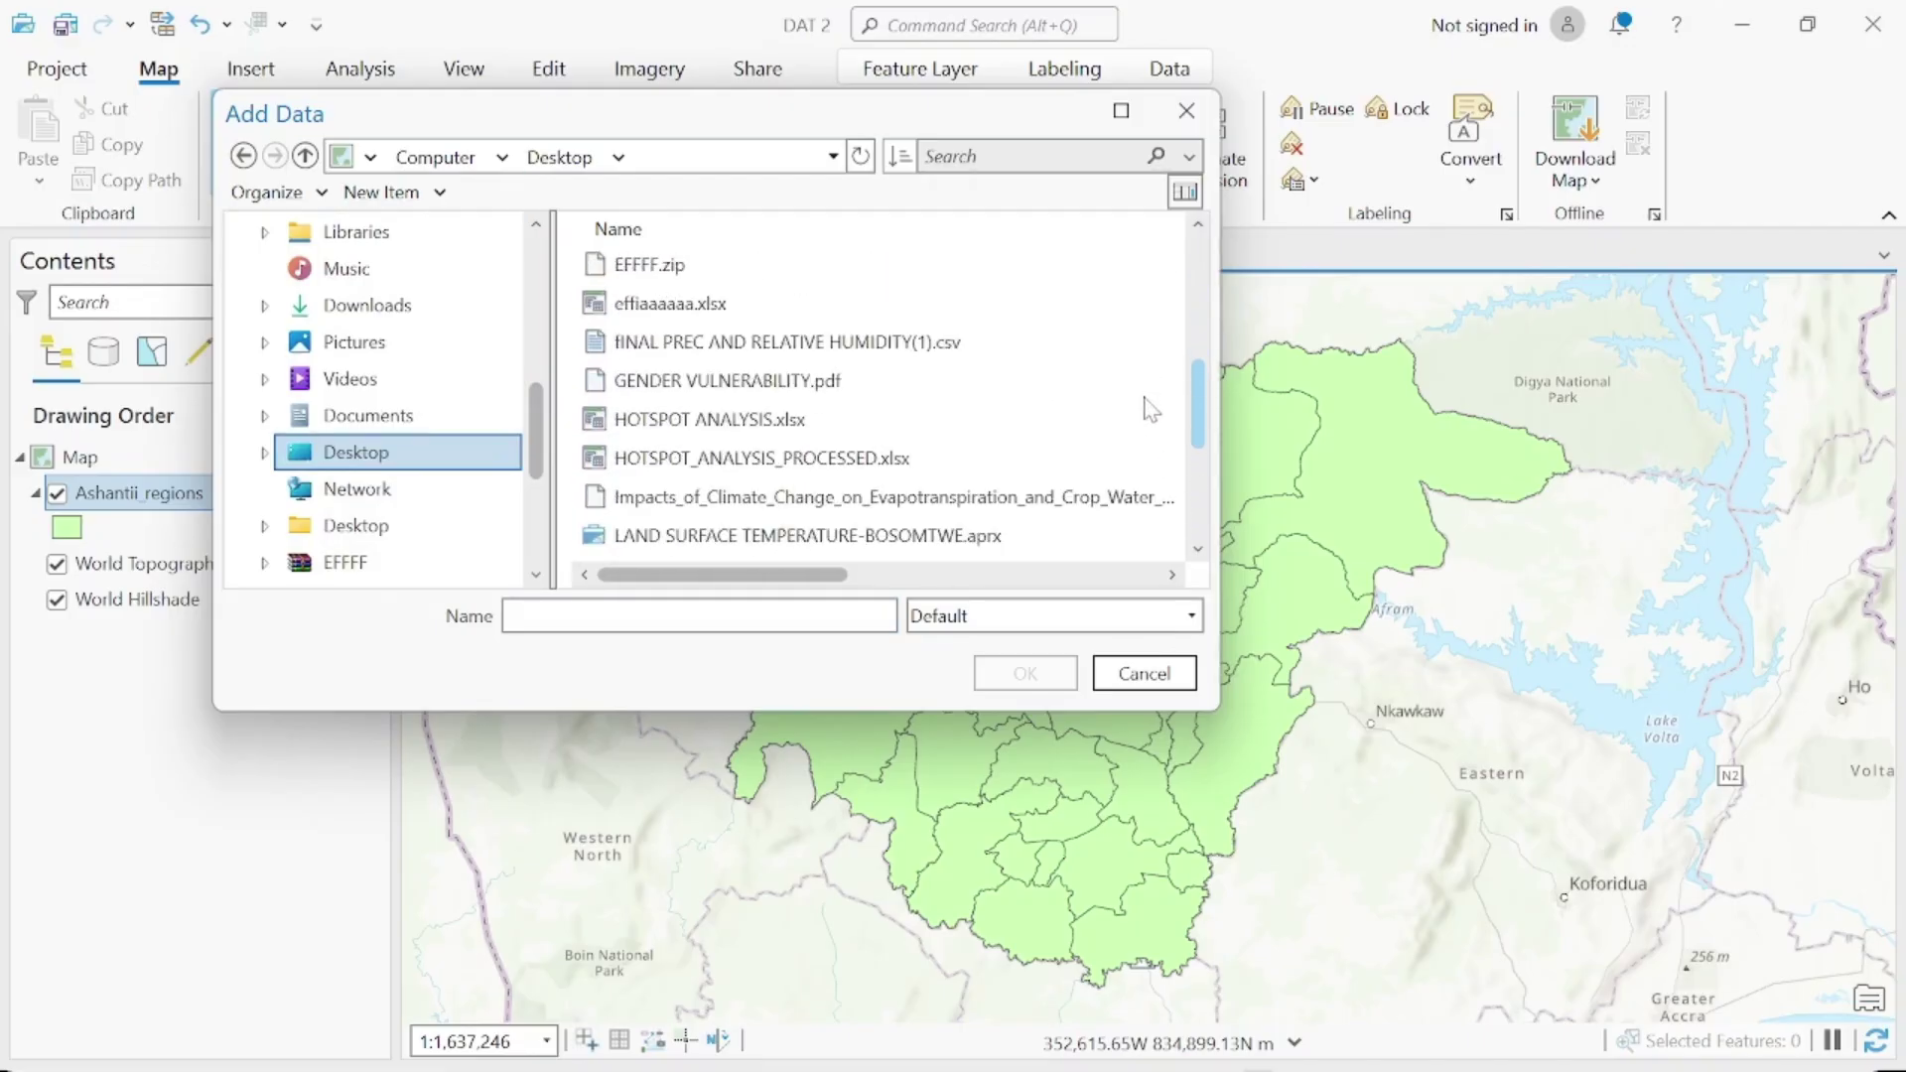
click(930, 462)
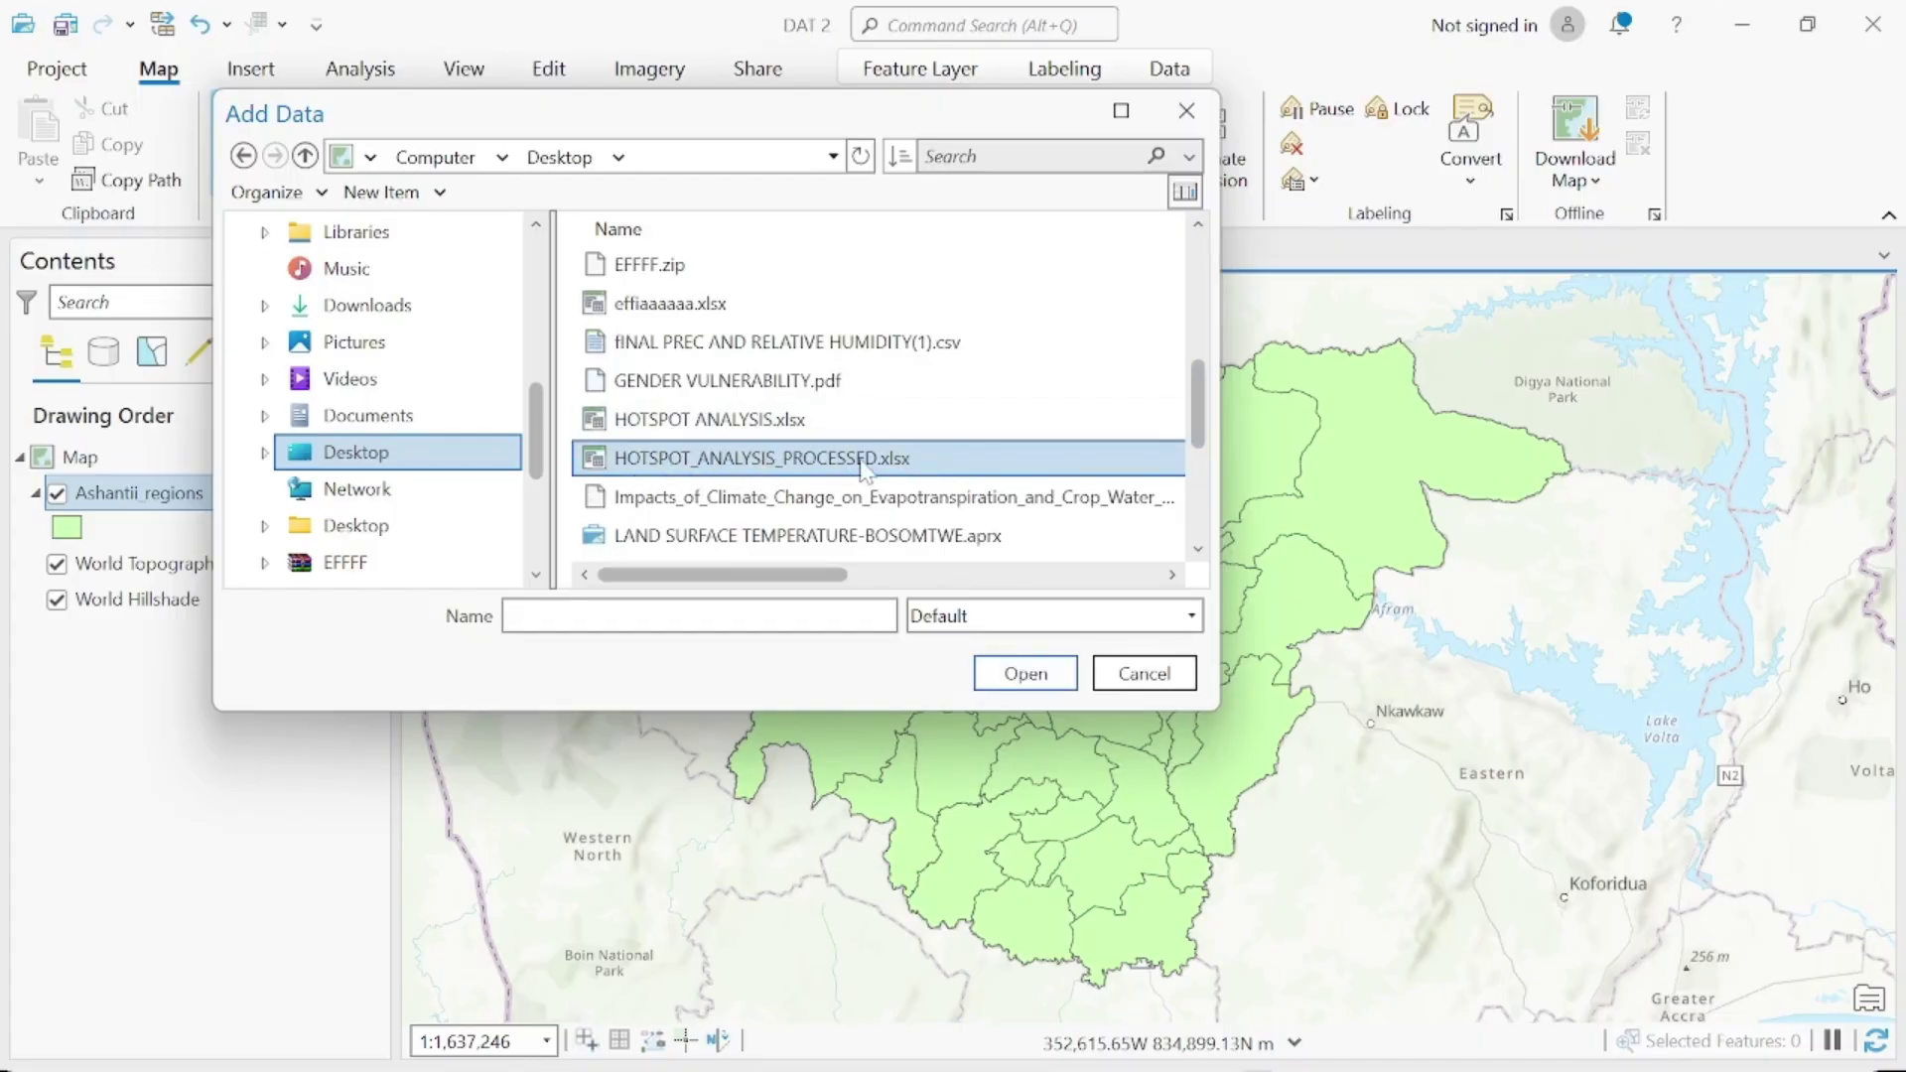
click(1032, 678)
click(671, 265)
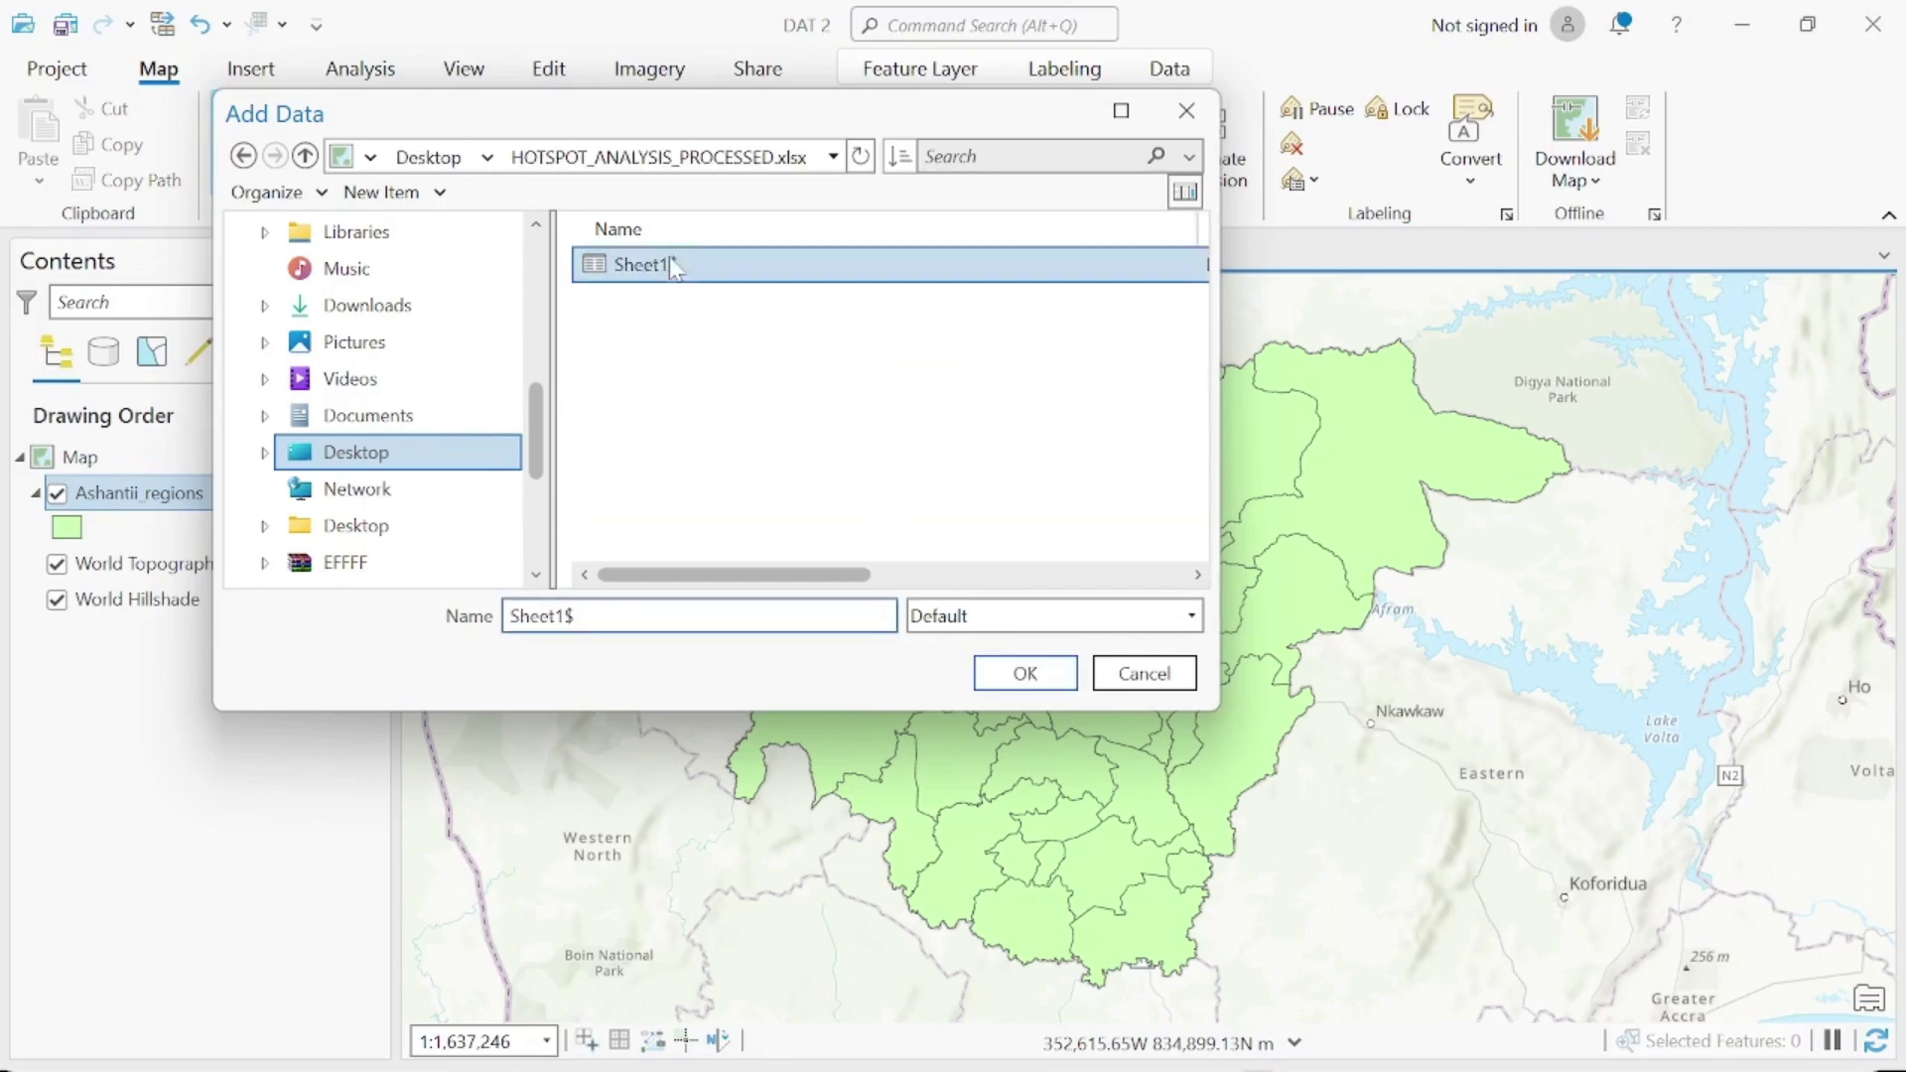
click(1015, 677)
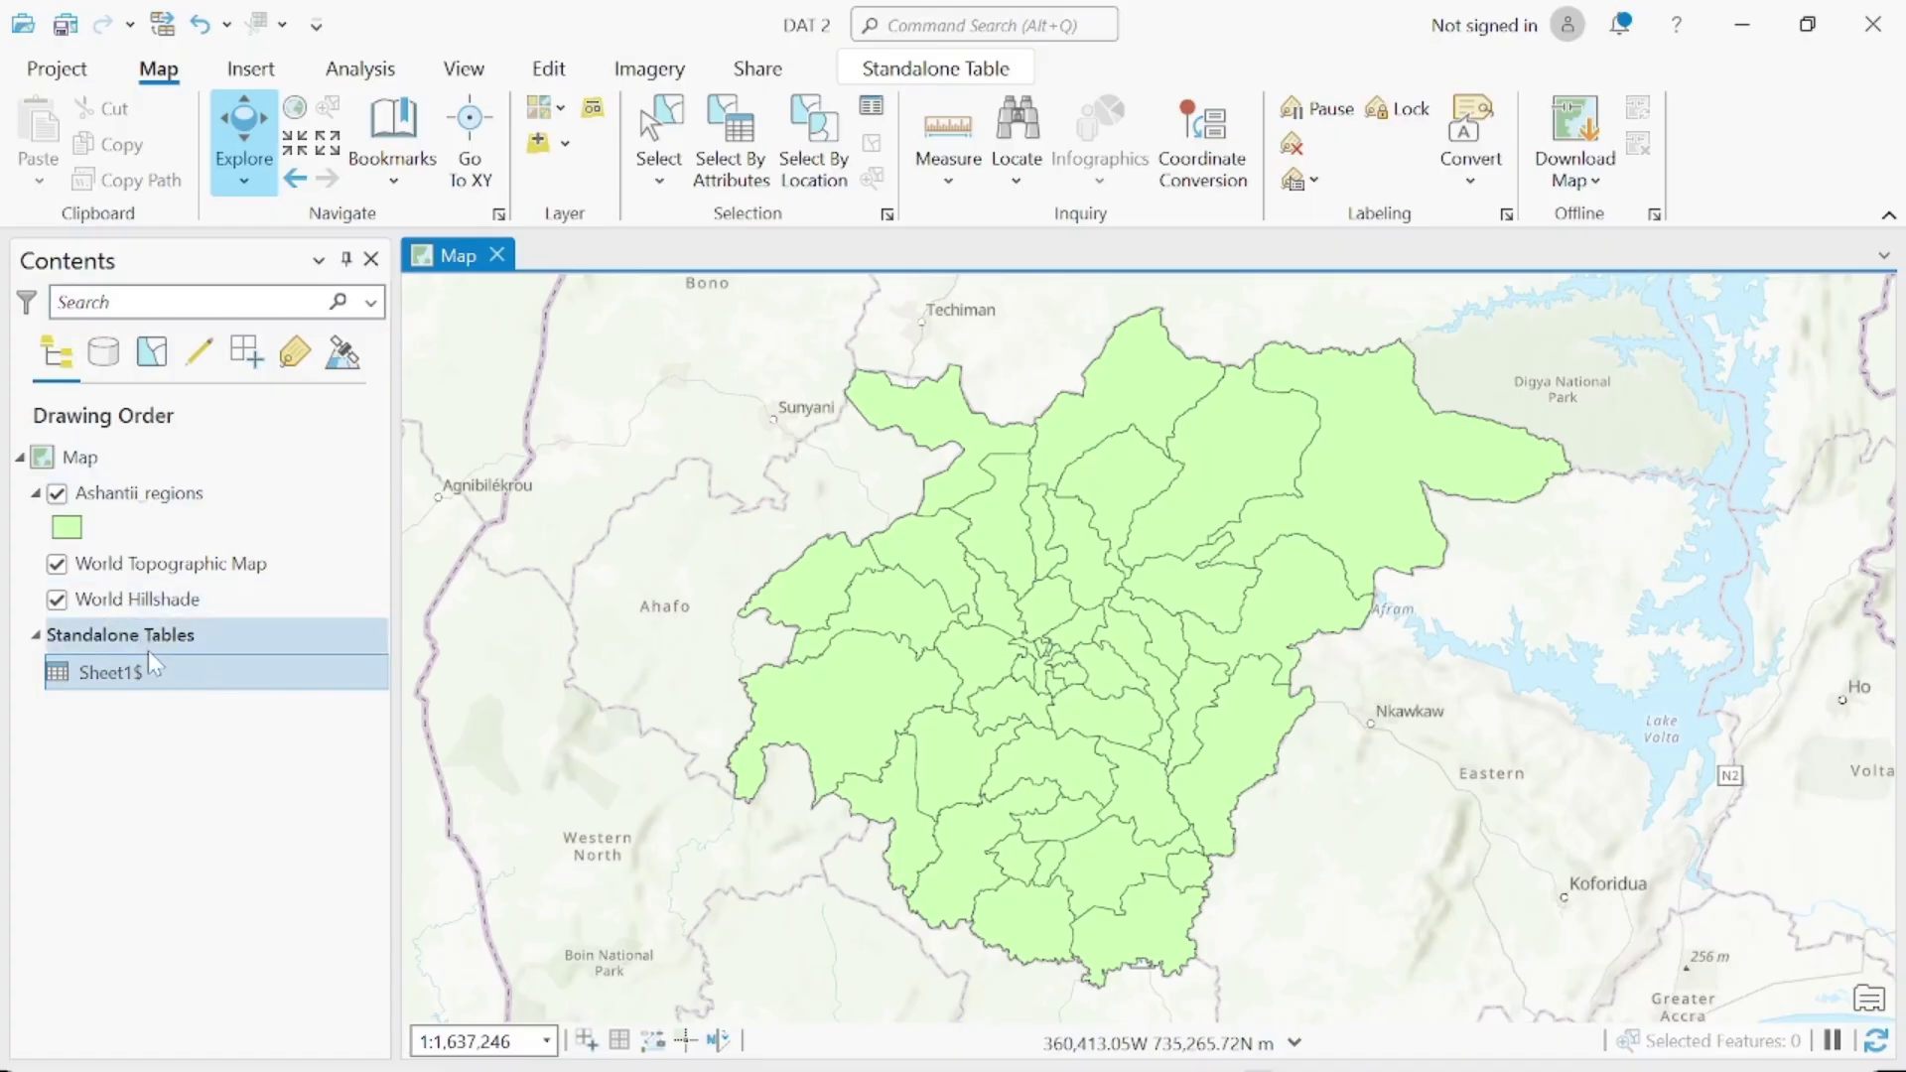
- Start an Add Join on Ashantii_regions matching on the name field, then check the spreadsheet's column names
right_click(164, 496)
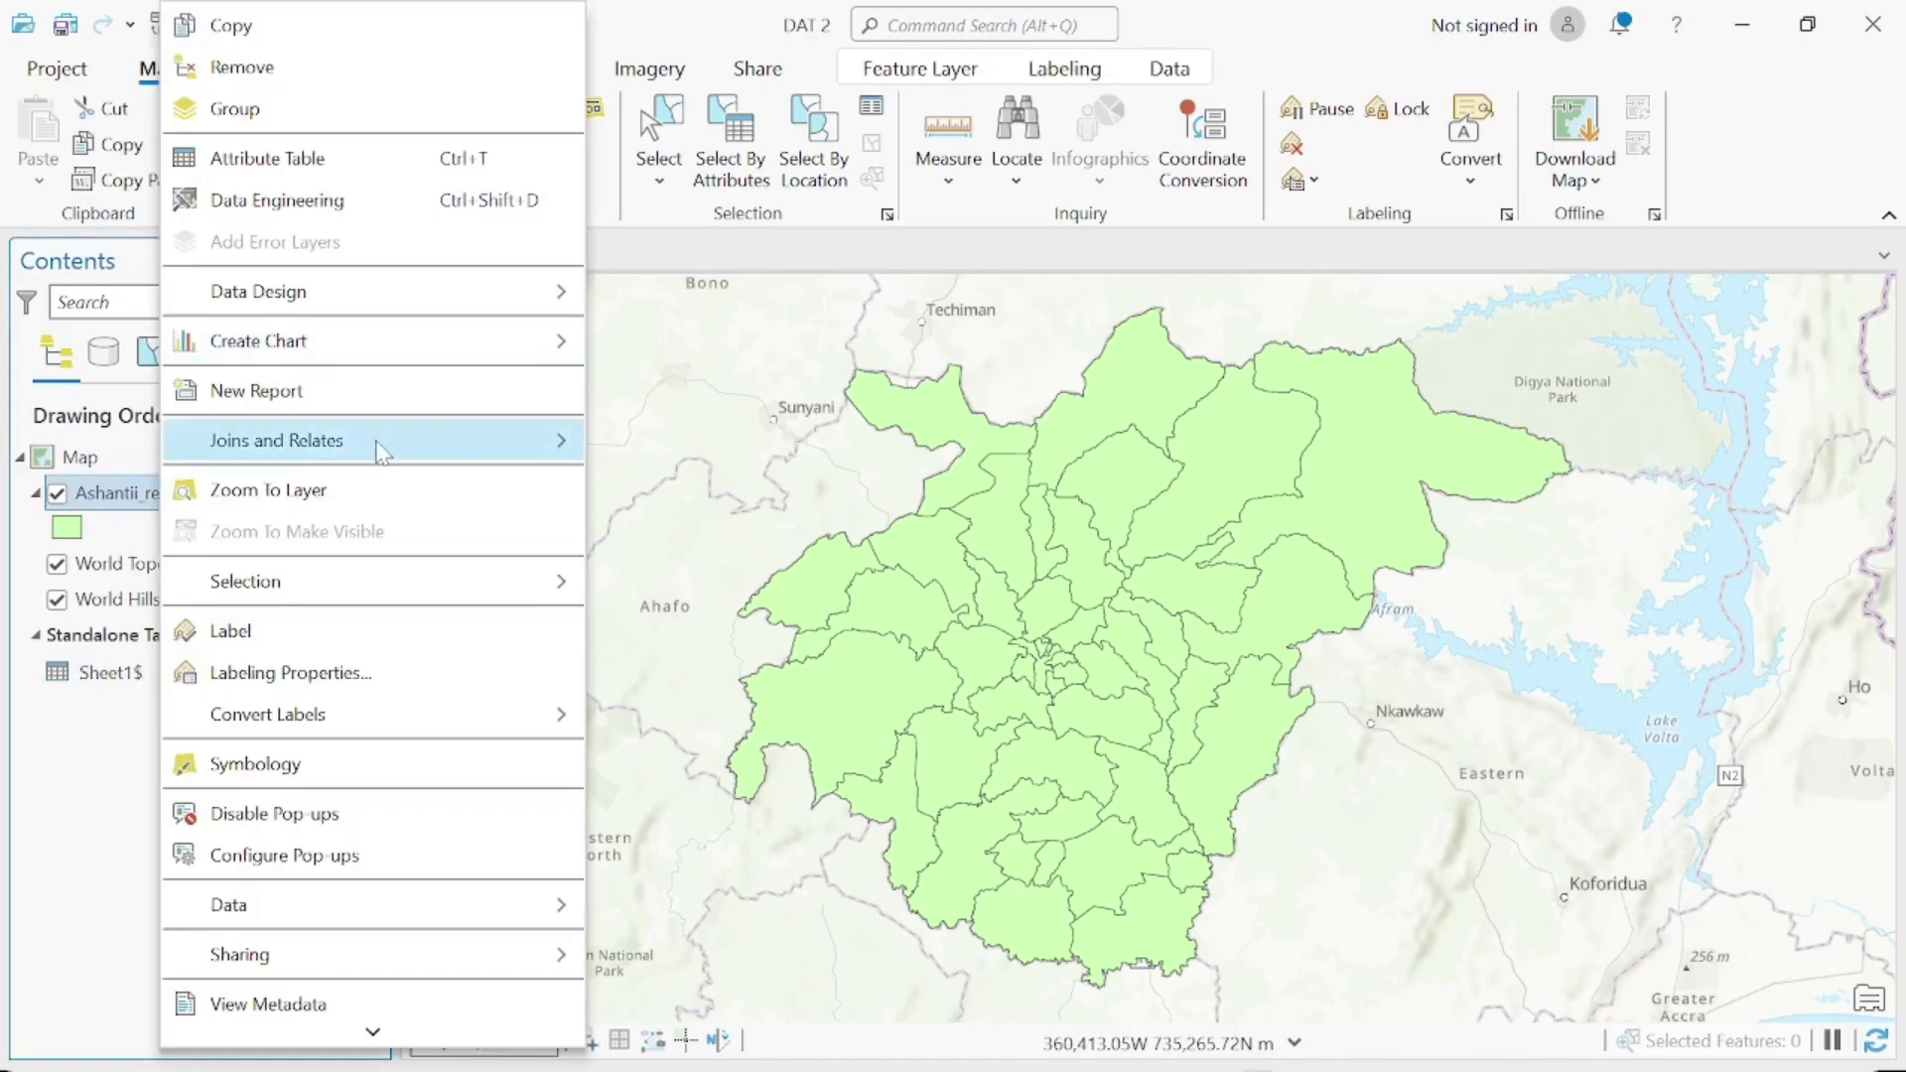
mouse_move(380, 449)
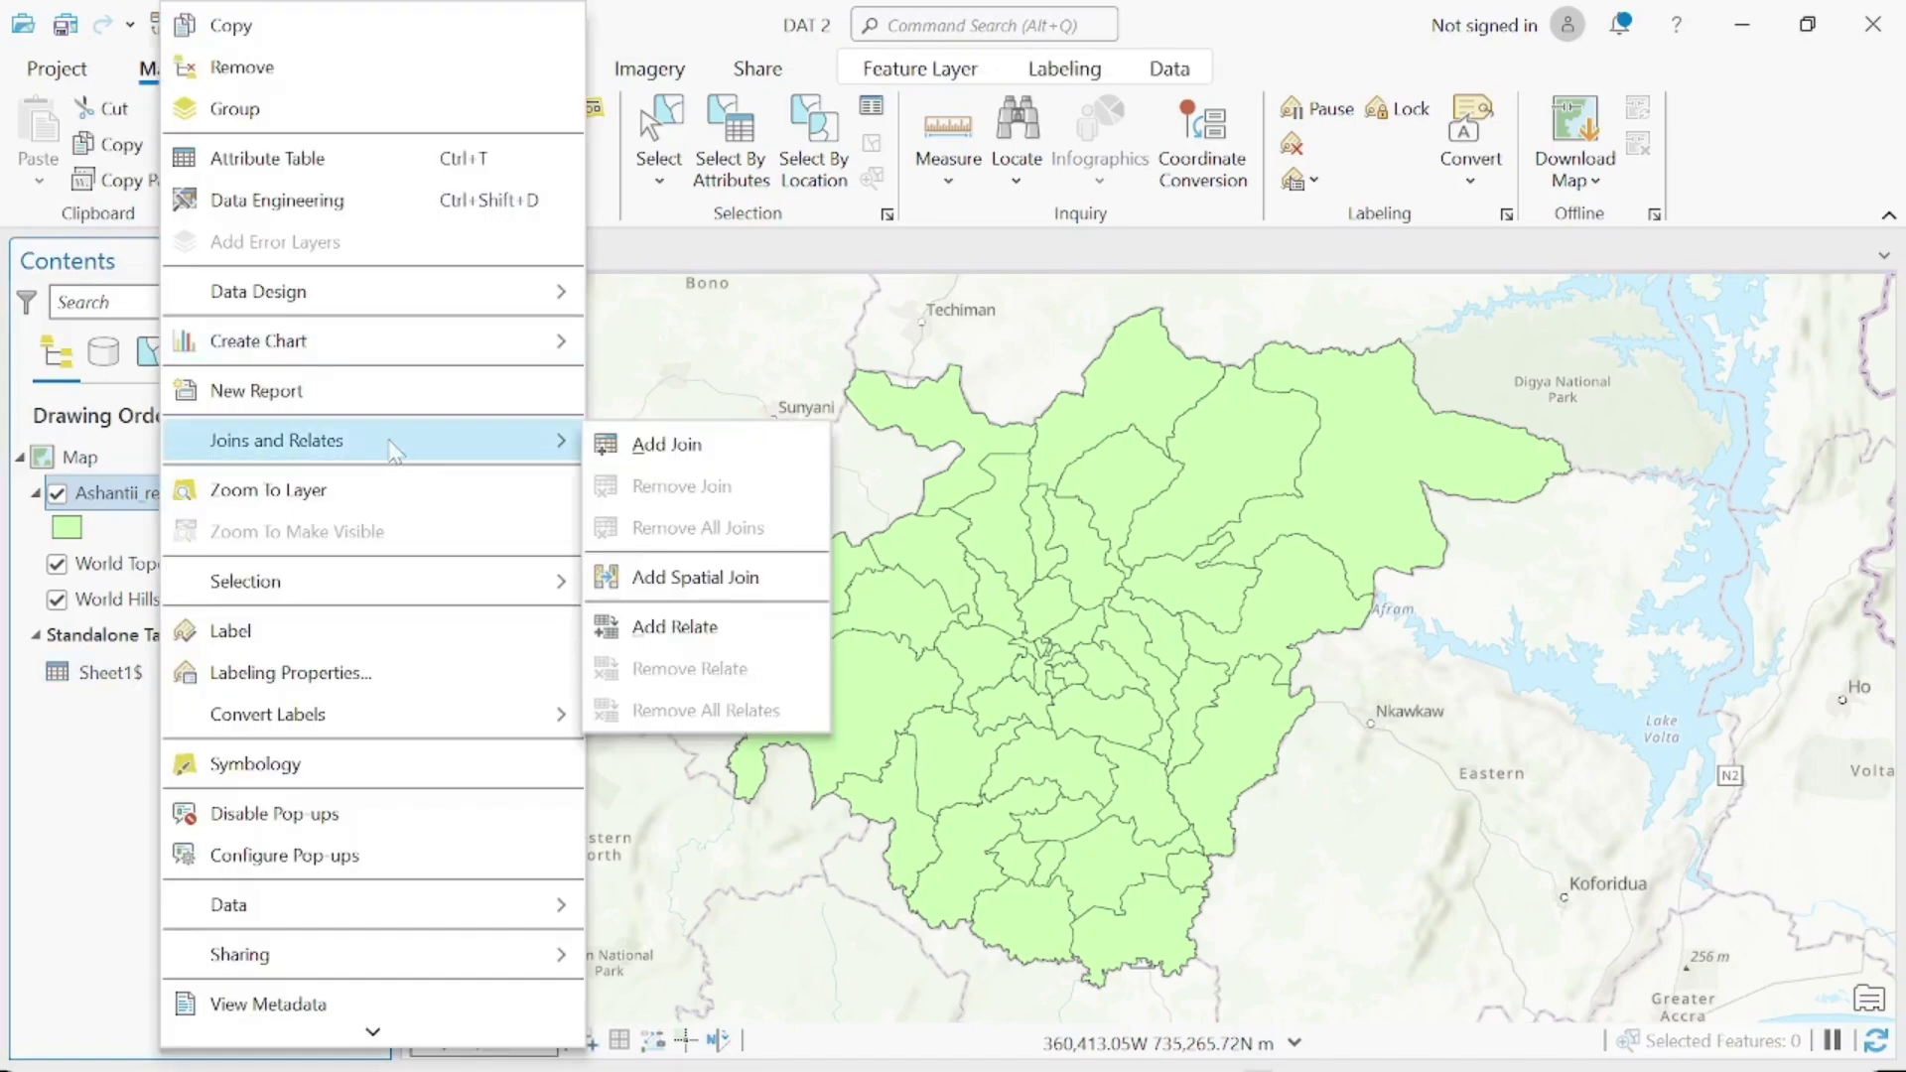
click(683, 449)
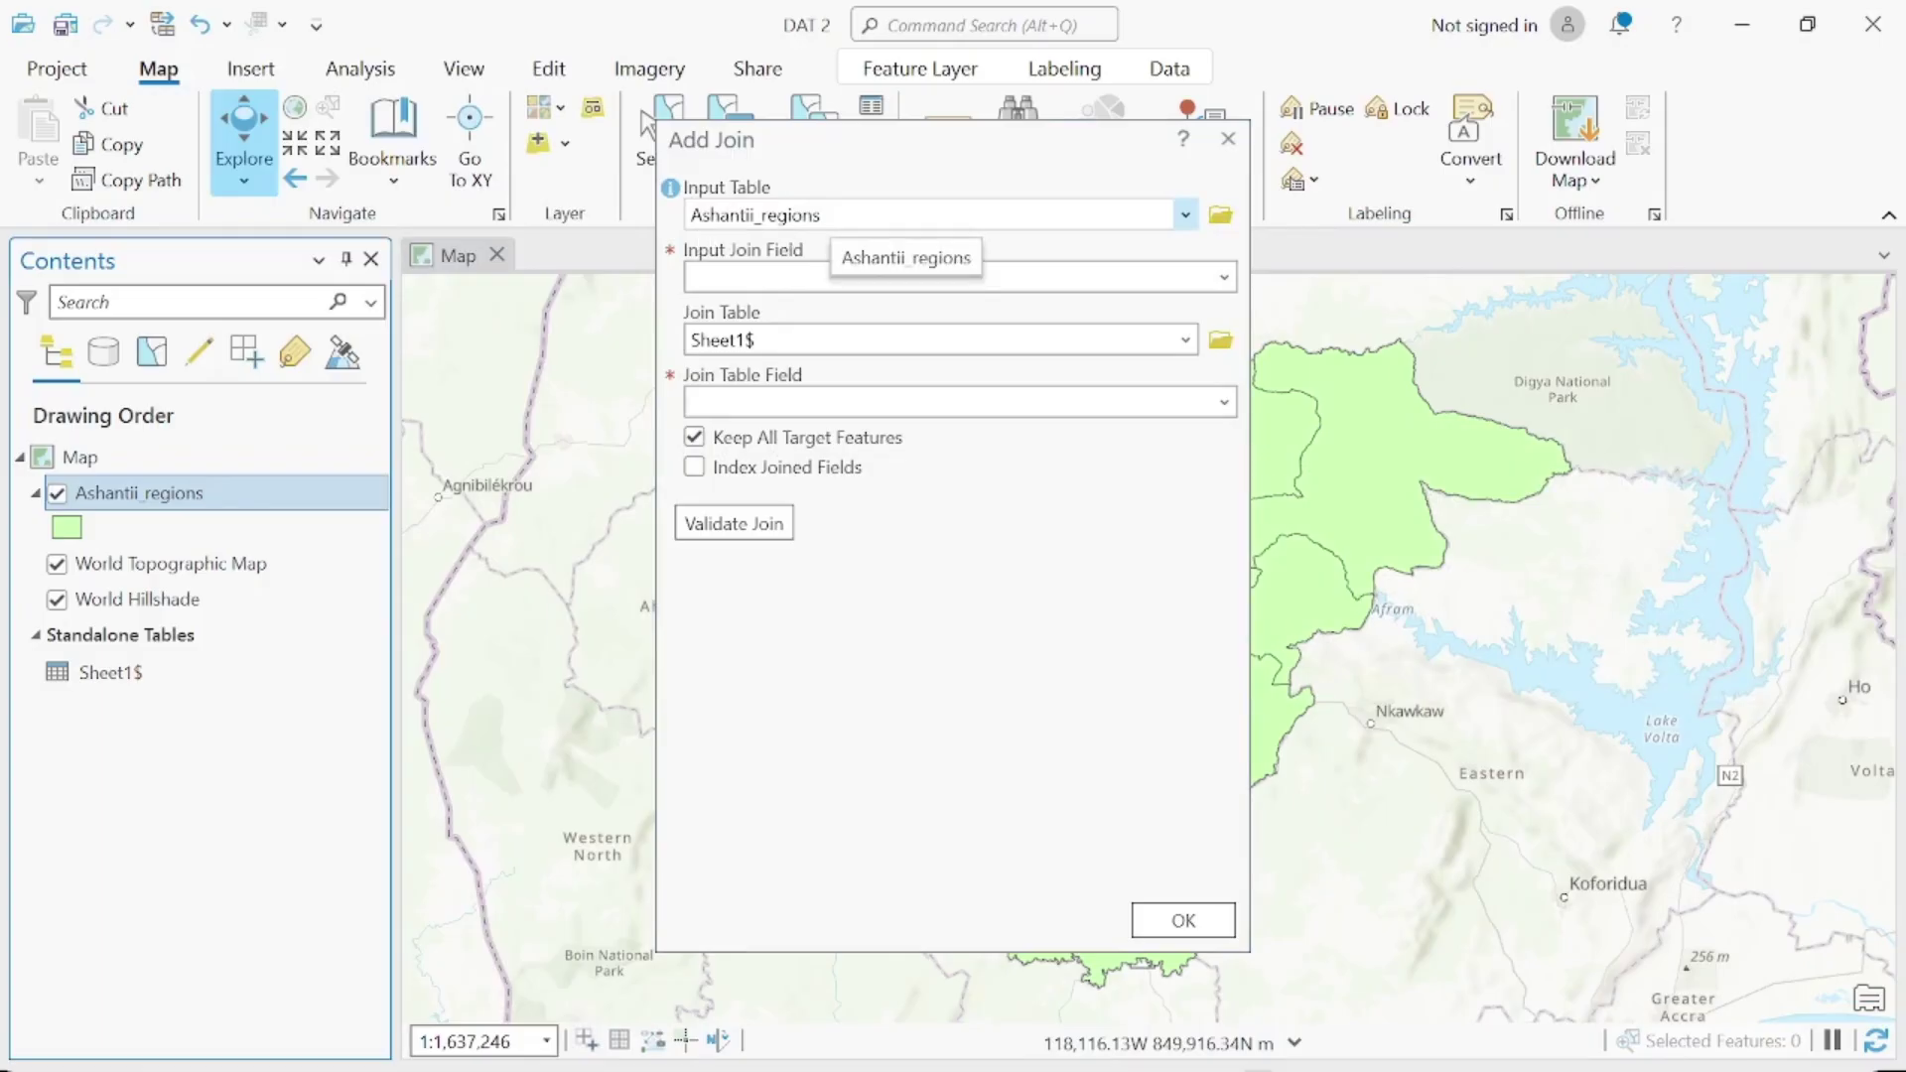
click(1225, 280)
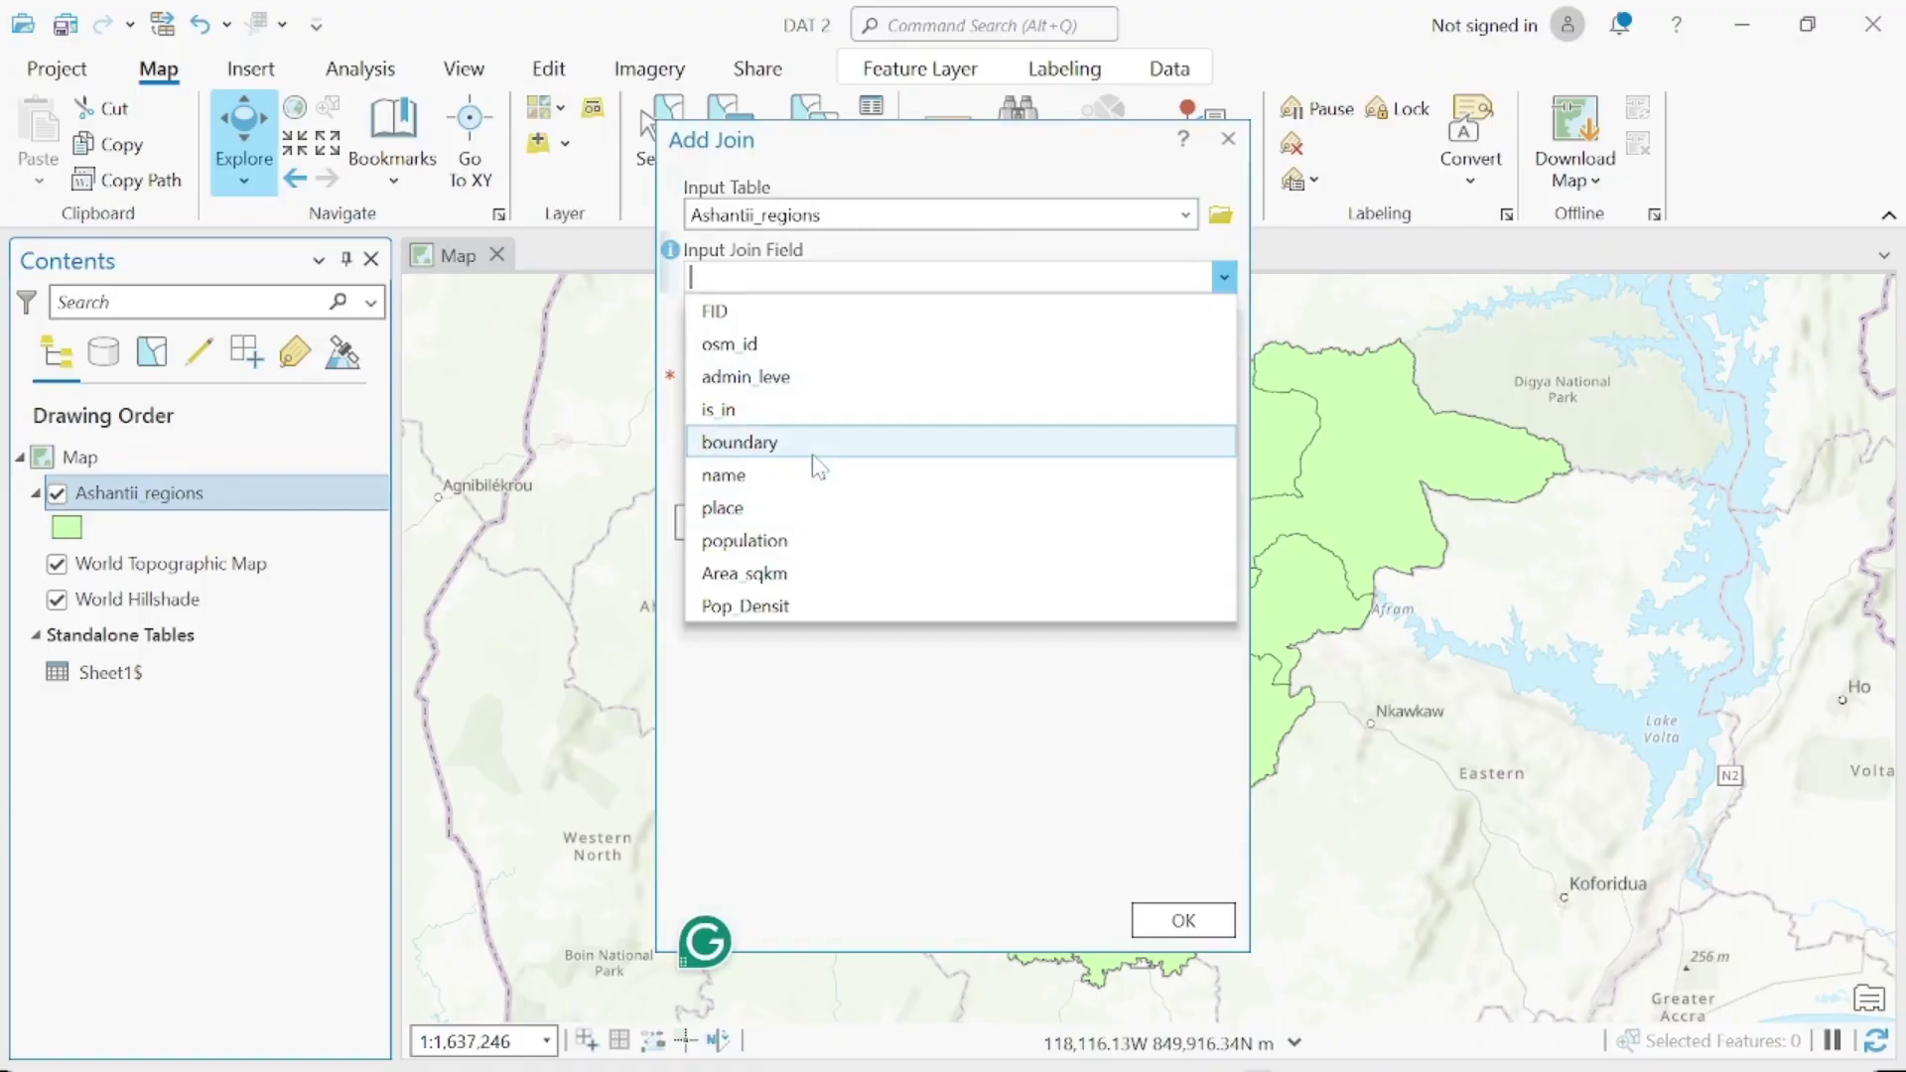
click(812, 477)
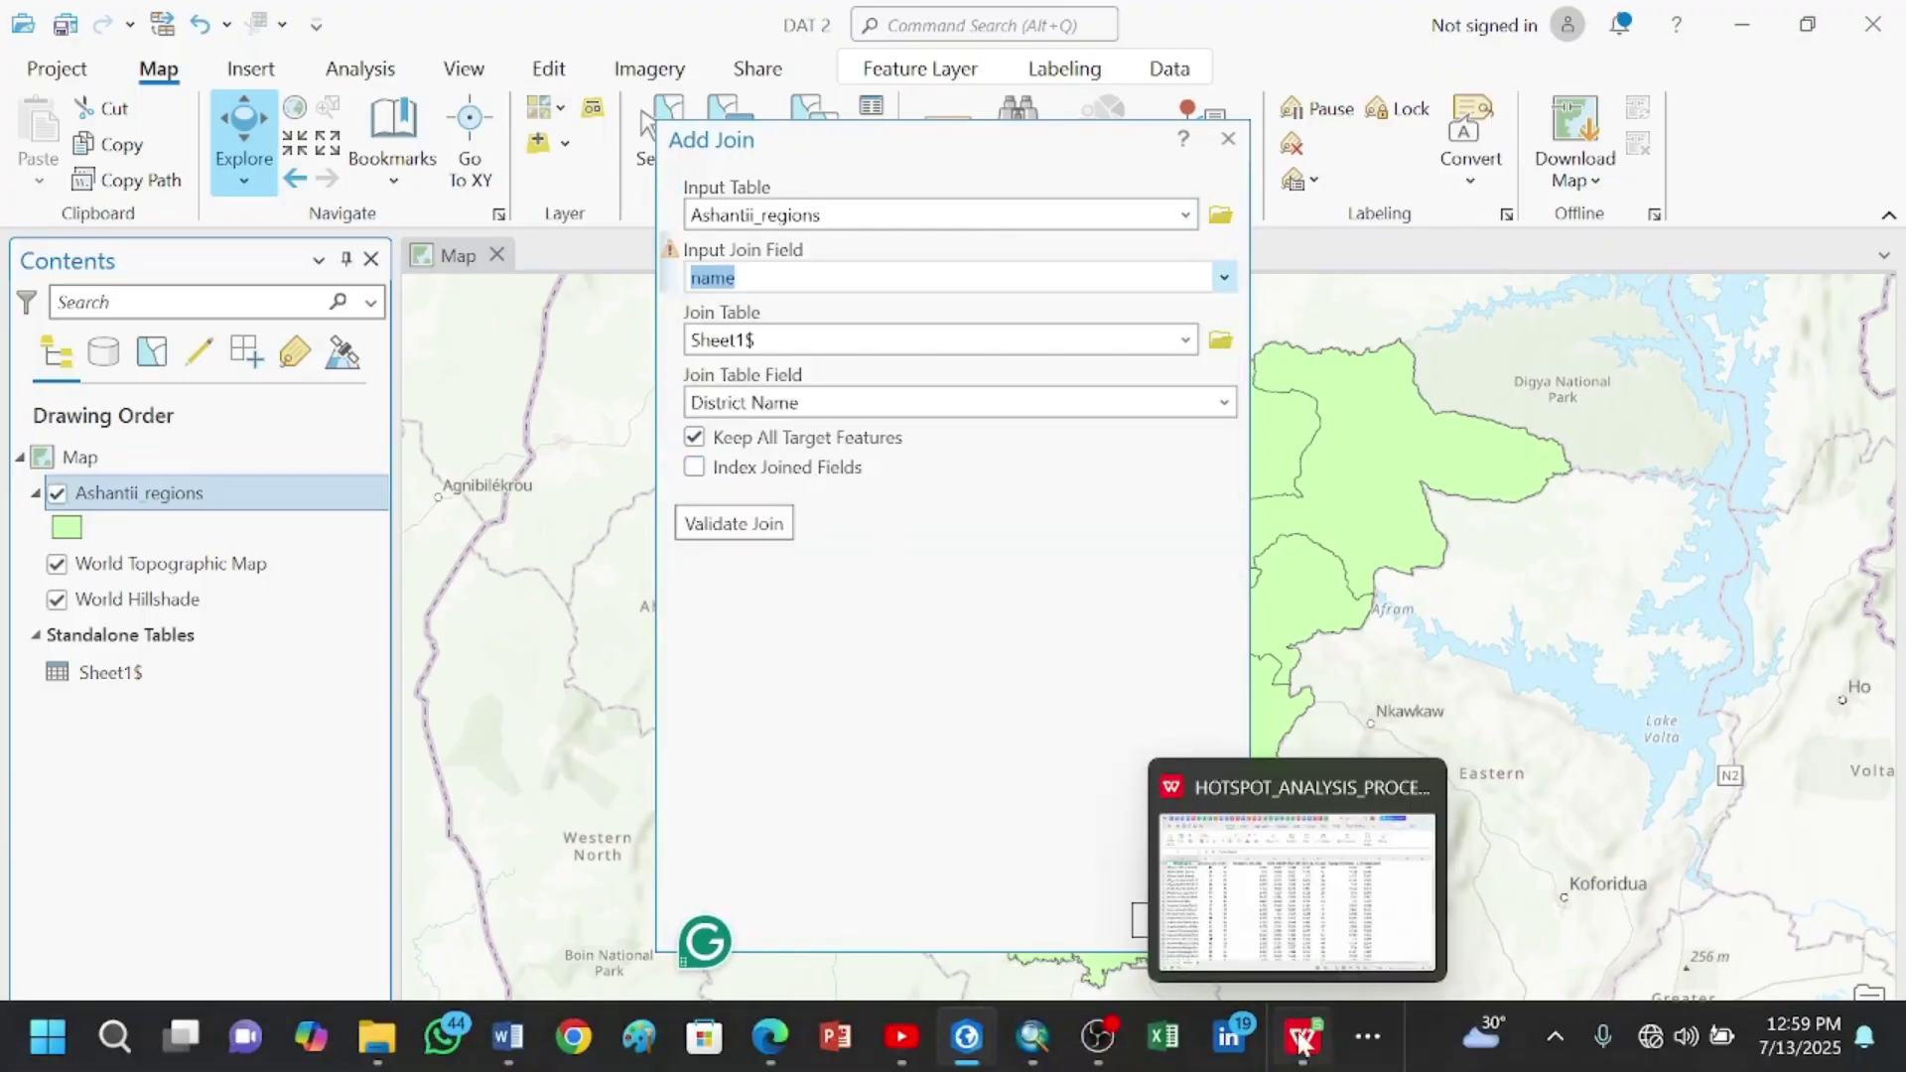
click(1301, 1040)
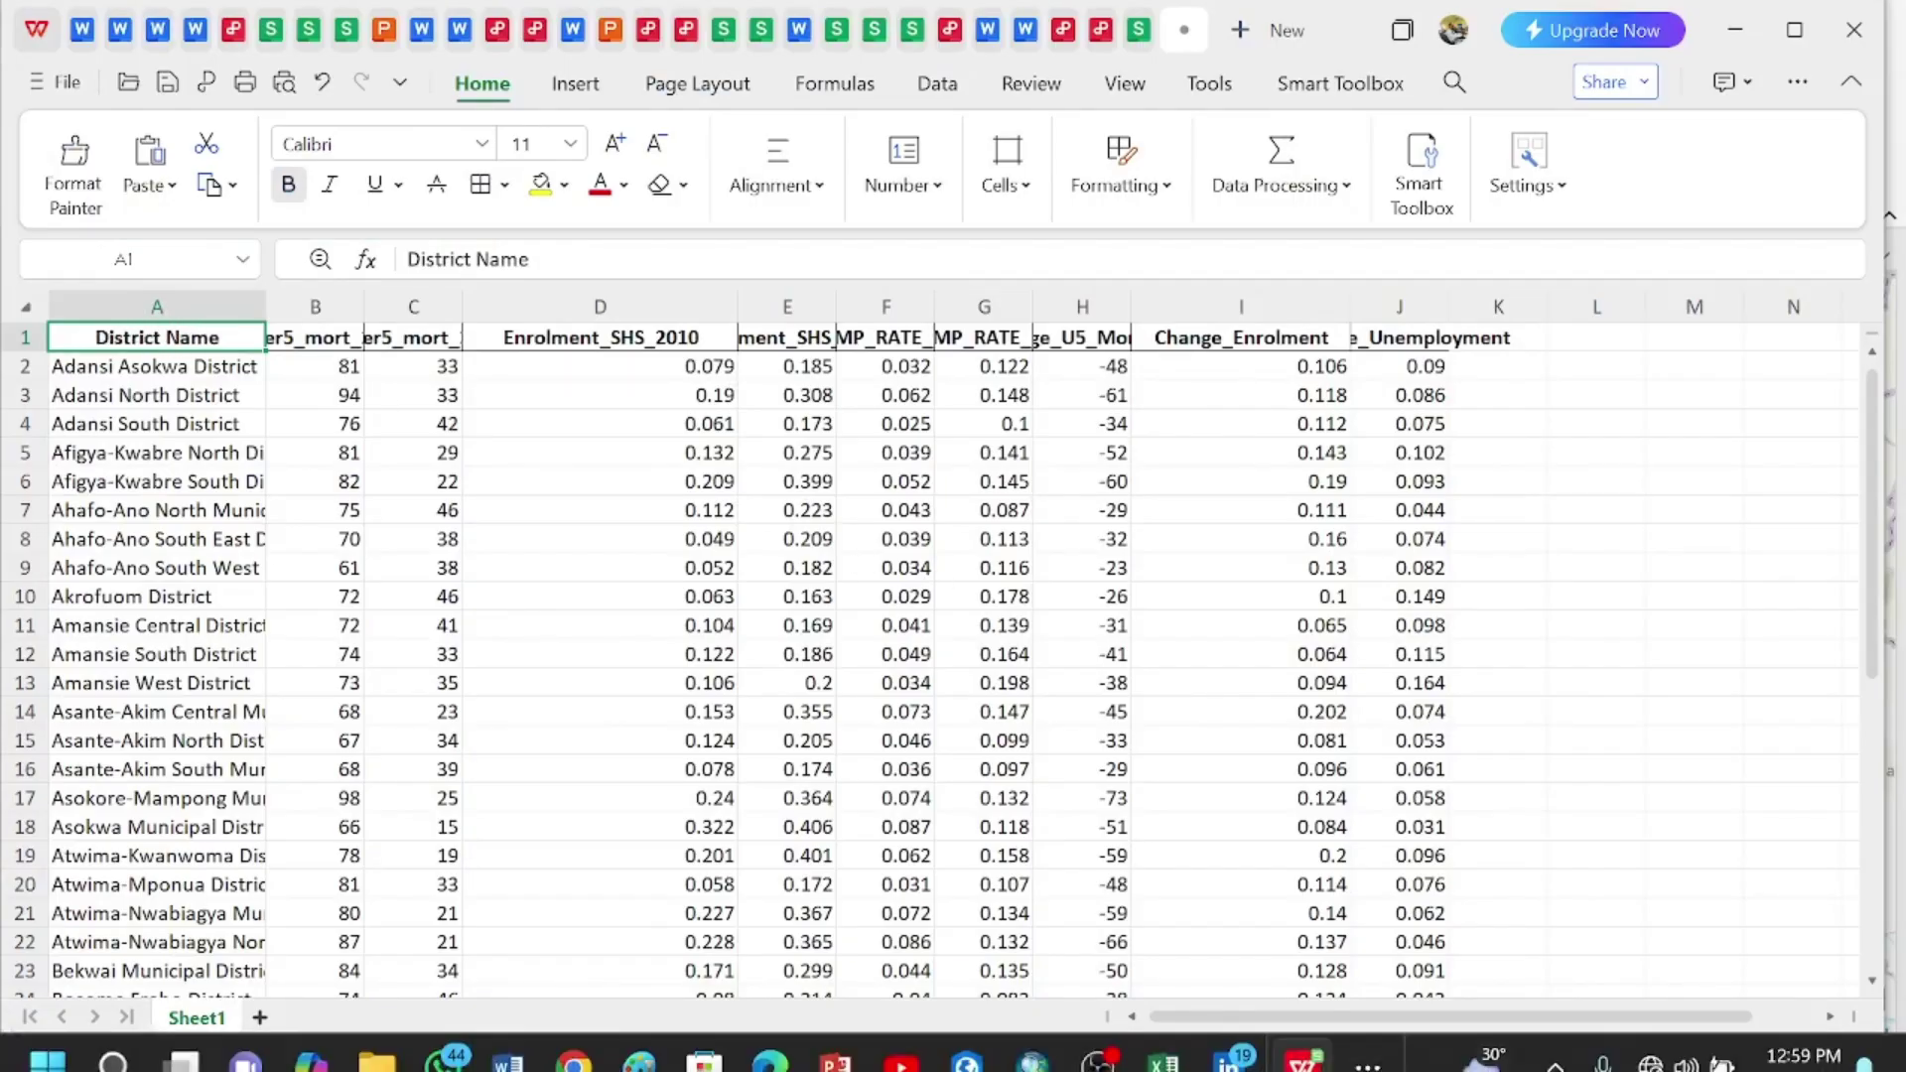
- Switch from the spreadsheet back to the ArcGIS Pro DAT 2 project
mouse_move(967, 1038)
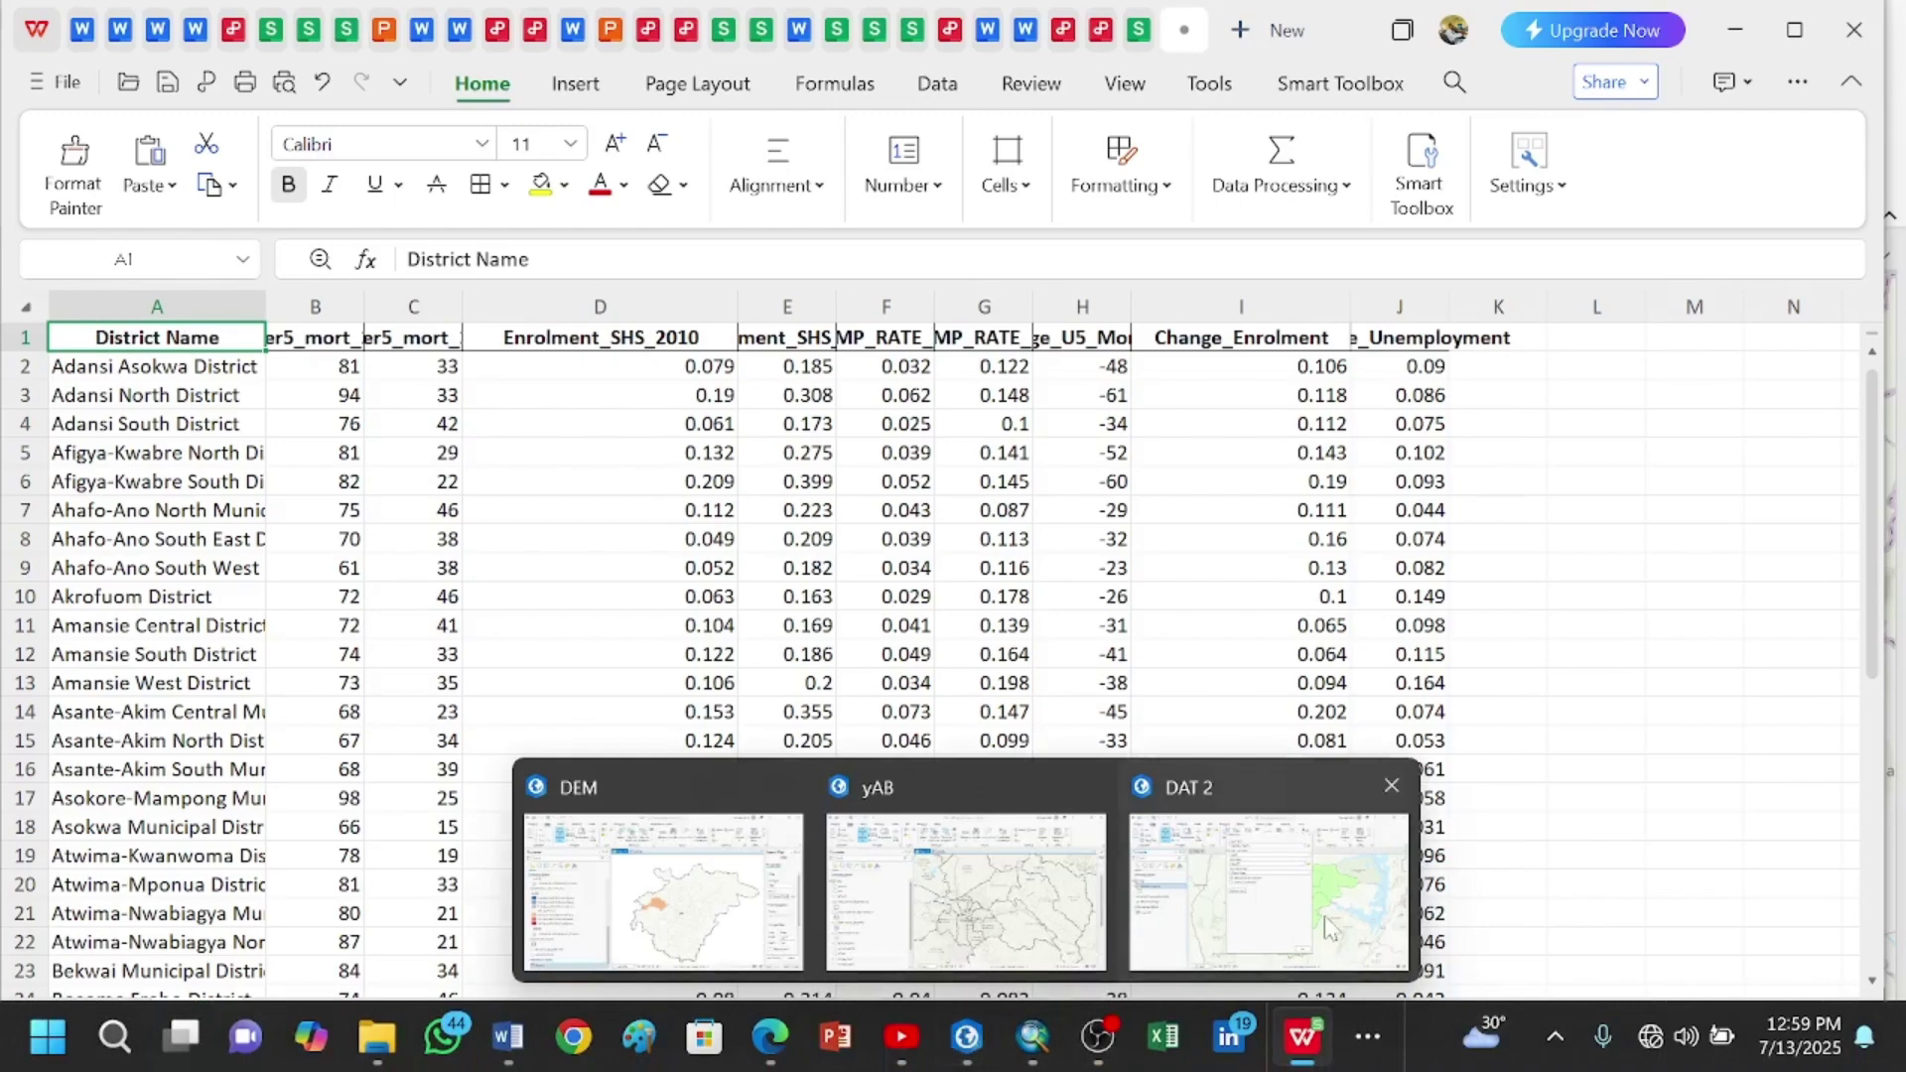
click(1269, 891)
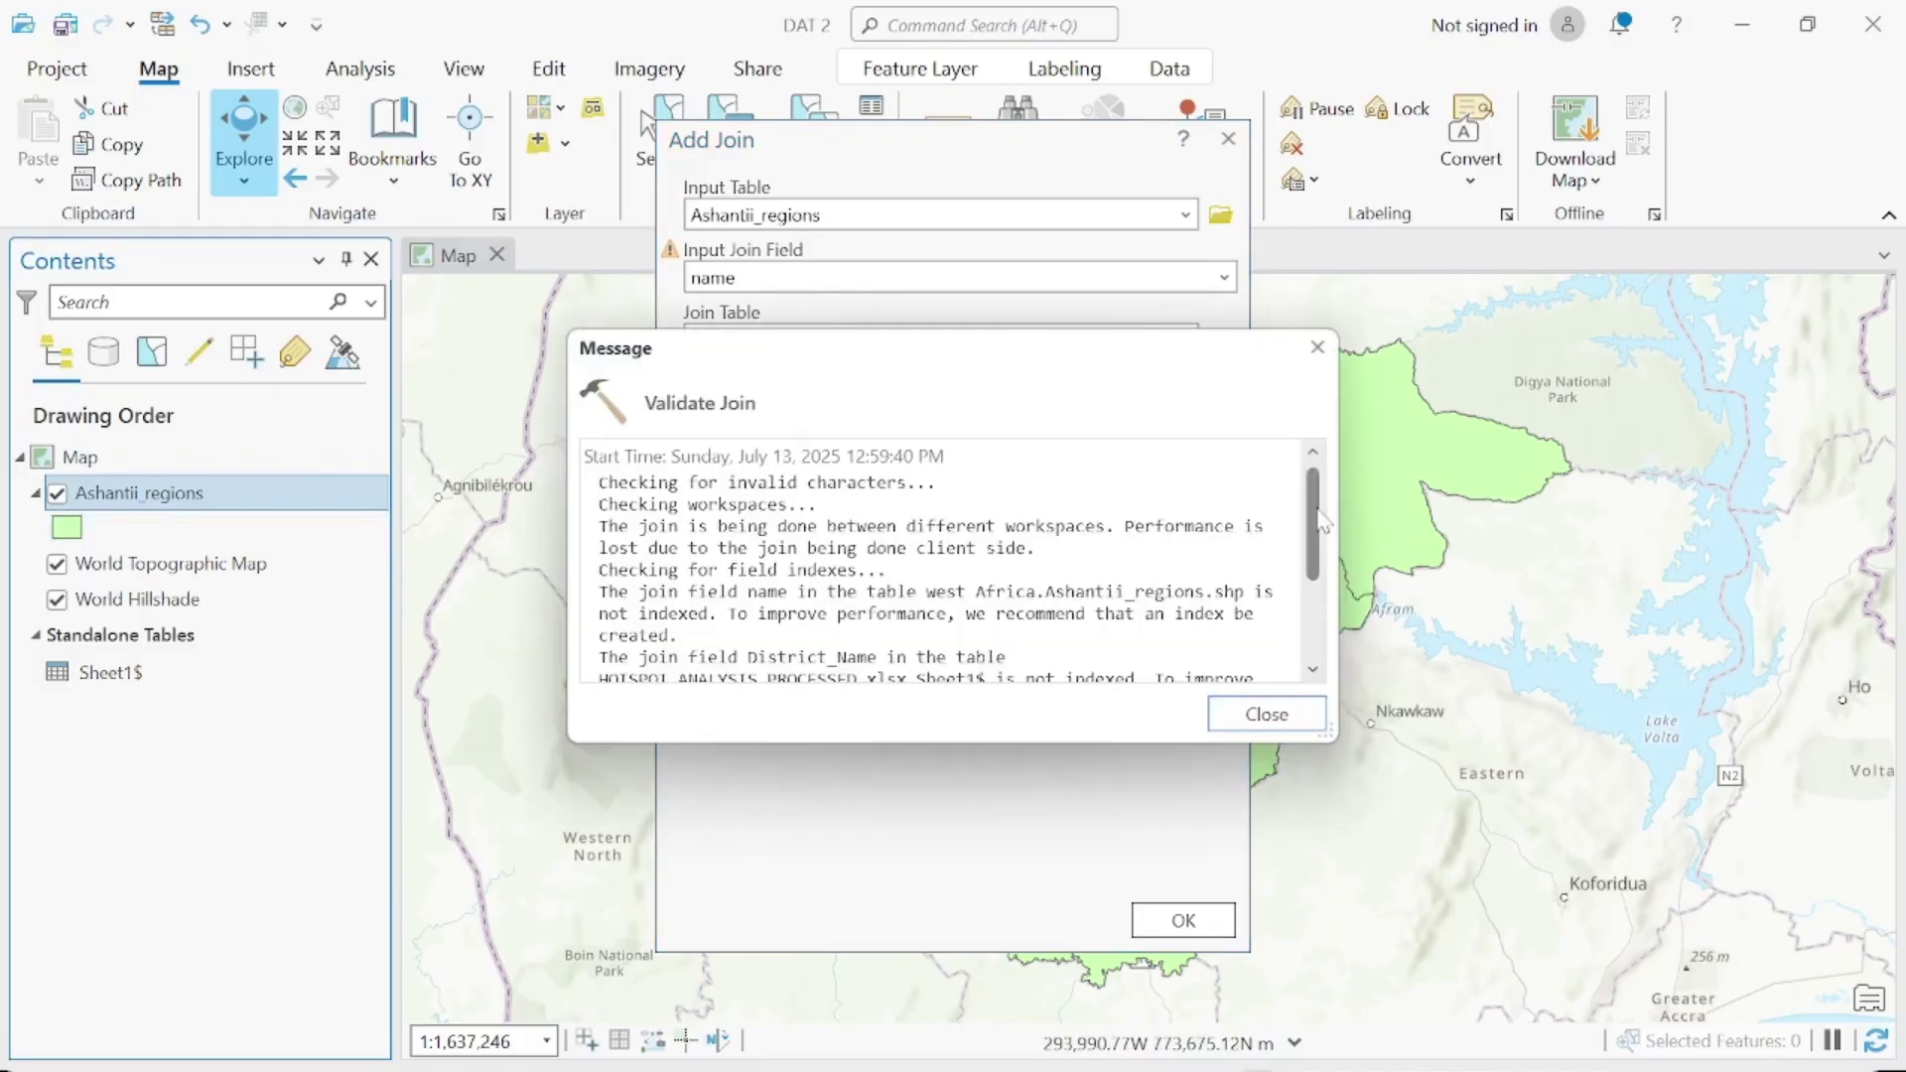
- Confirm the validation's one-to-one match of 43 records and apply the join to Ashantii_regions
scroll(943, 561, down, 3)
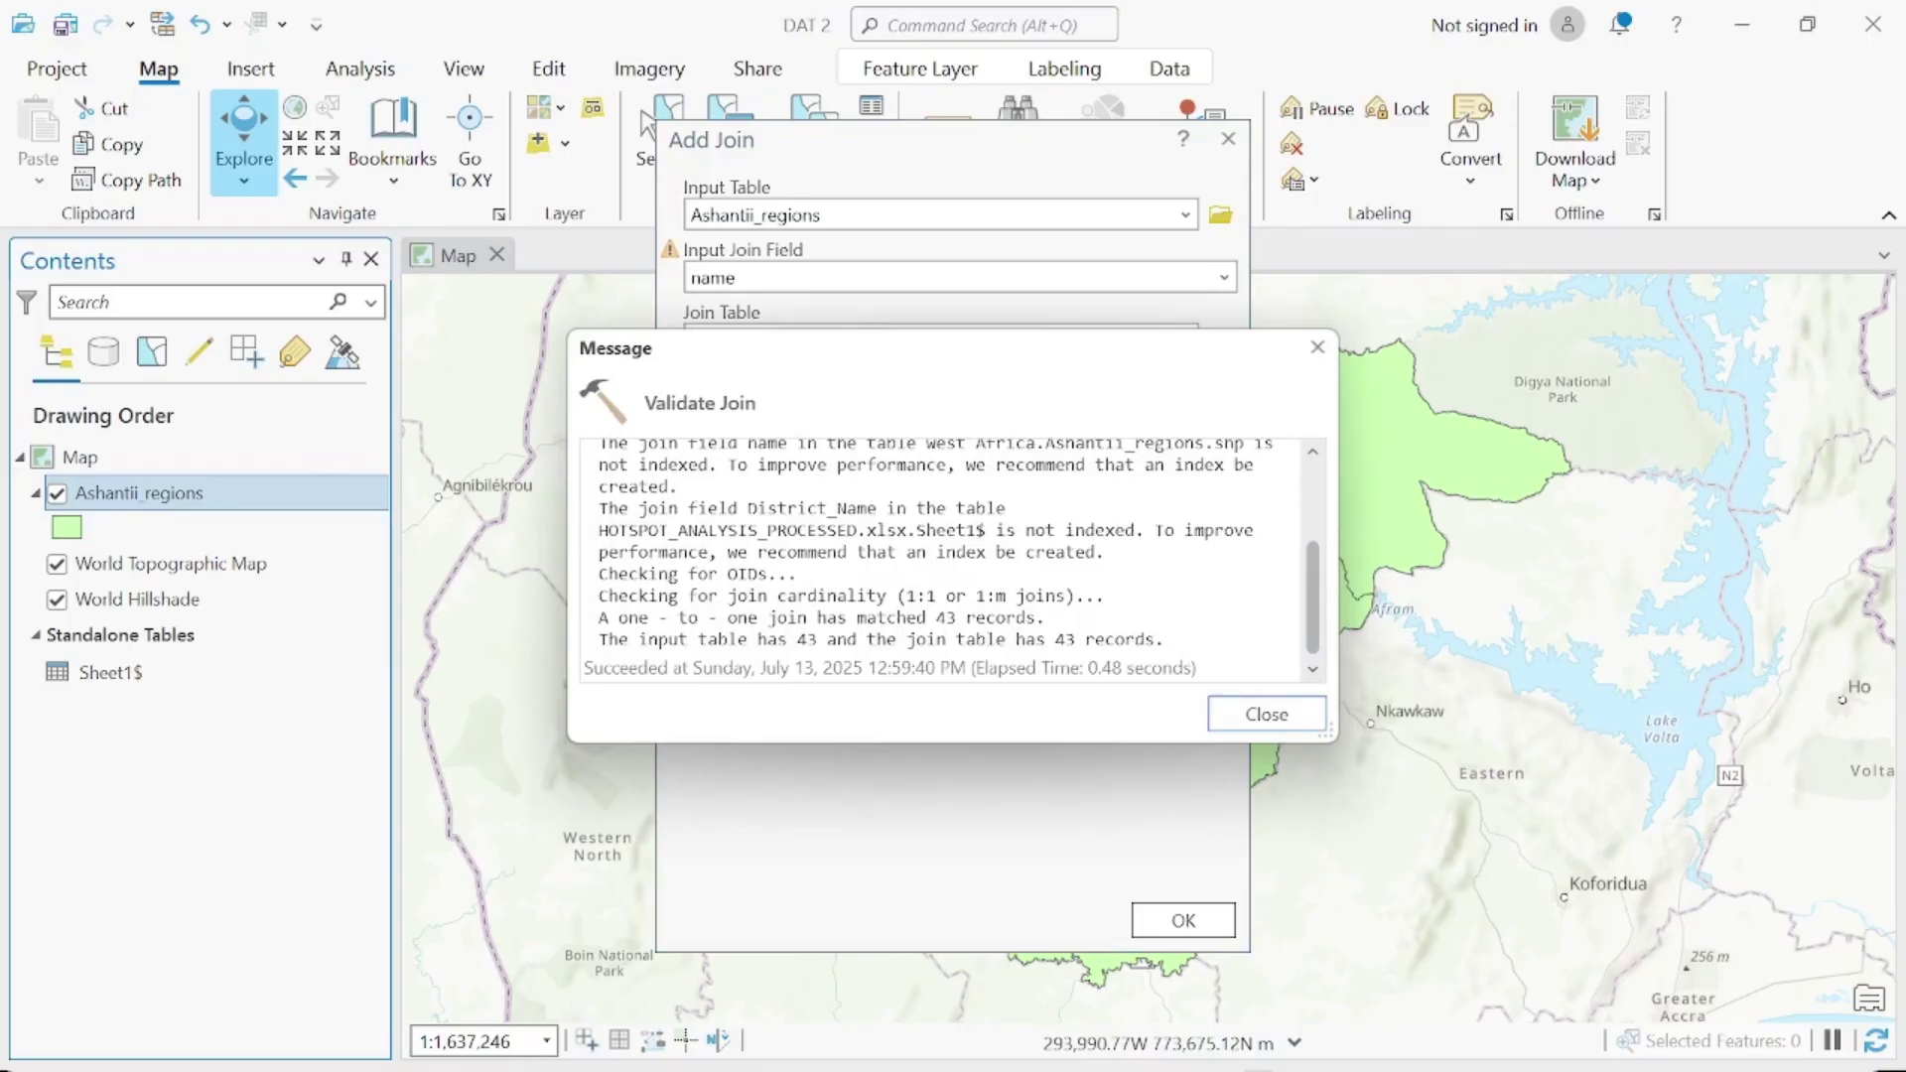
drag(599, 595, 1045, 617)
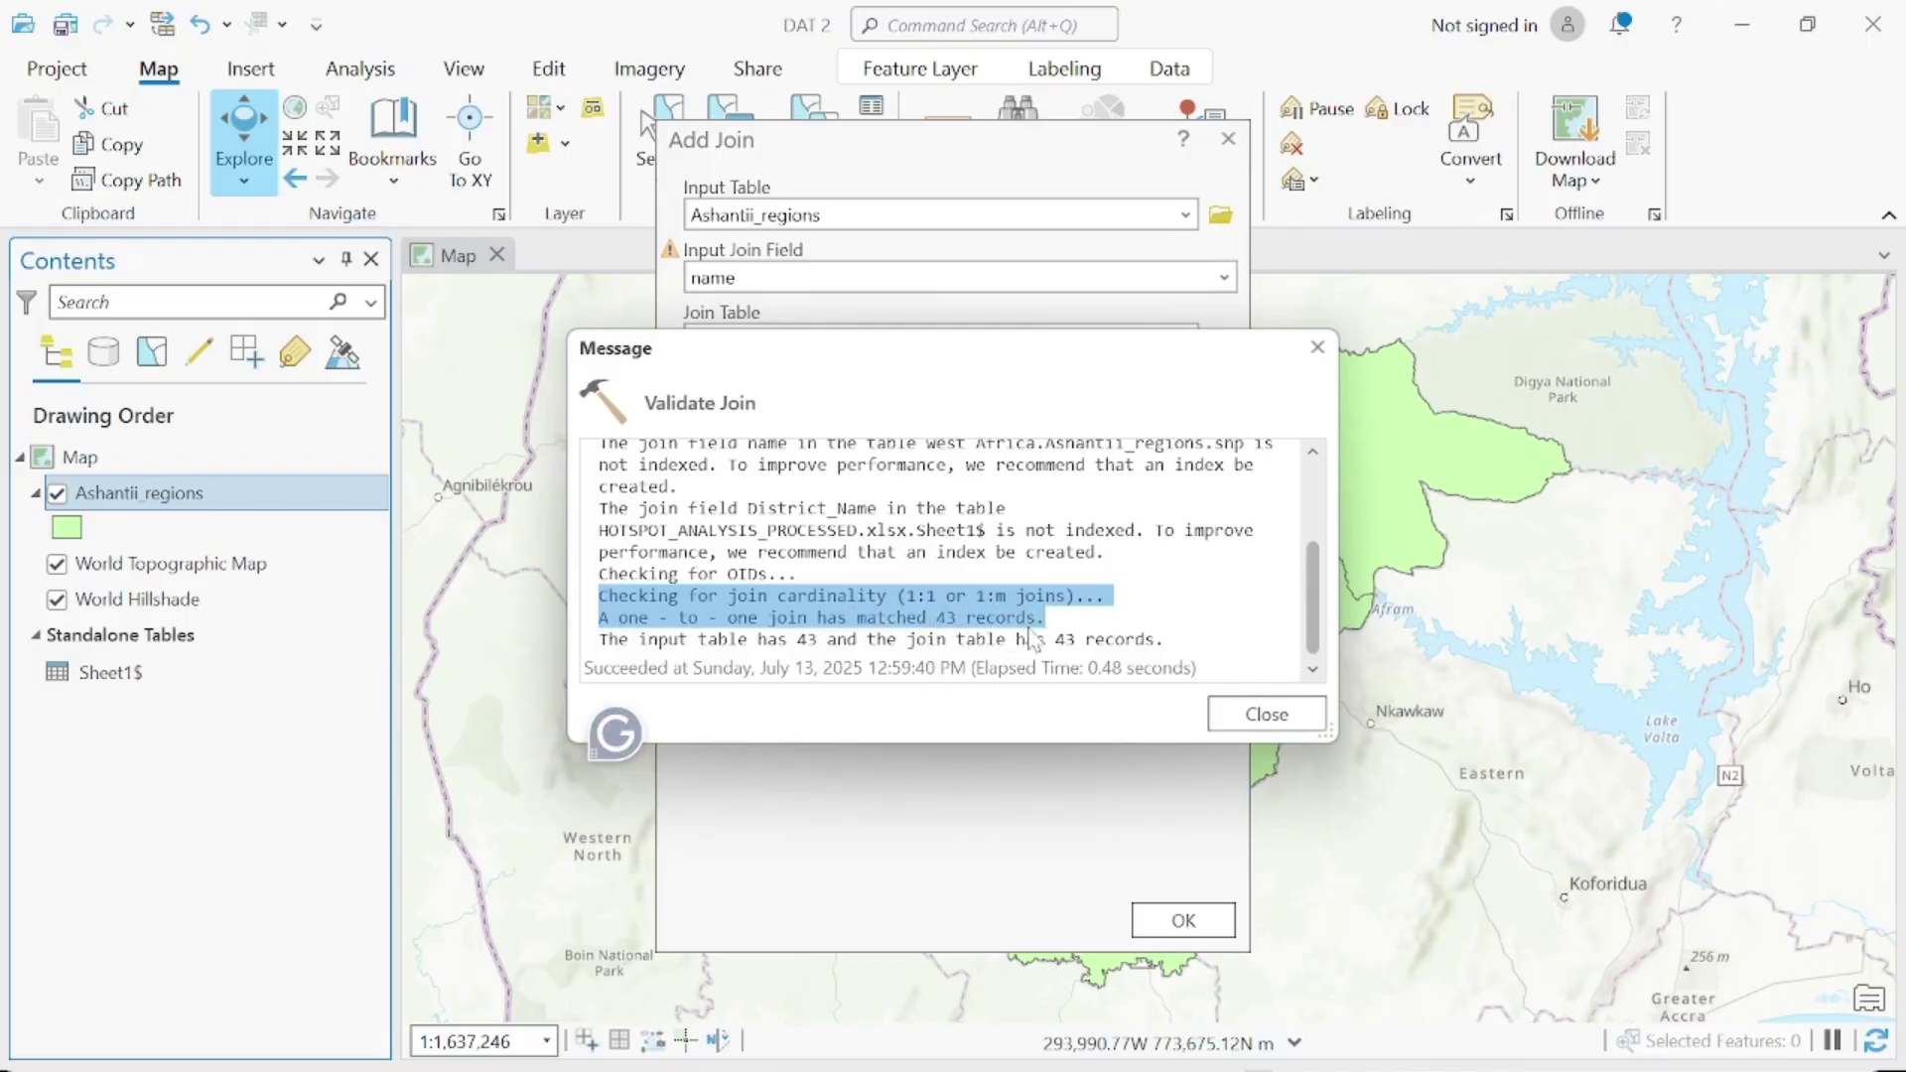
click(1259, 712)
click(1184, 919)
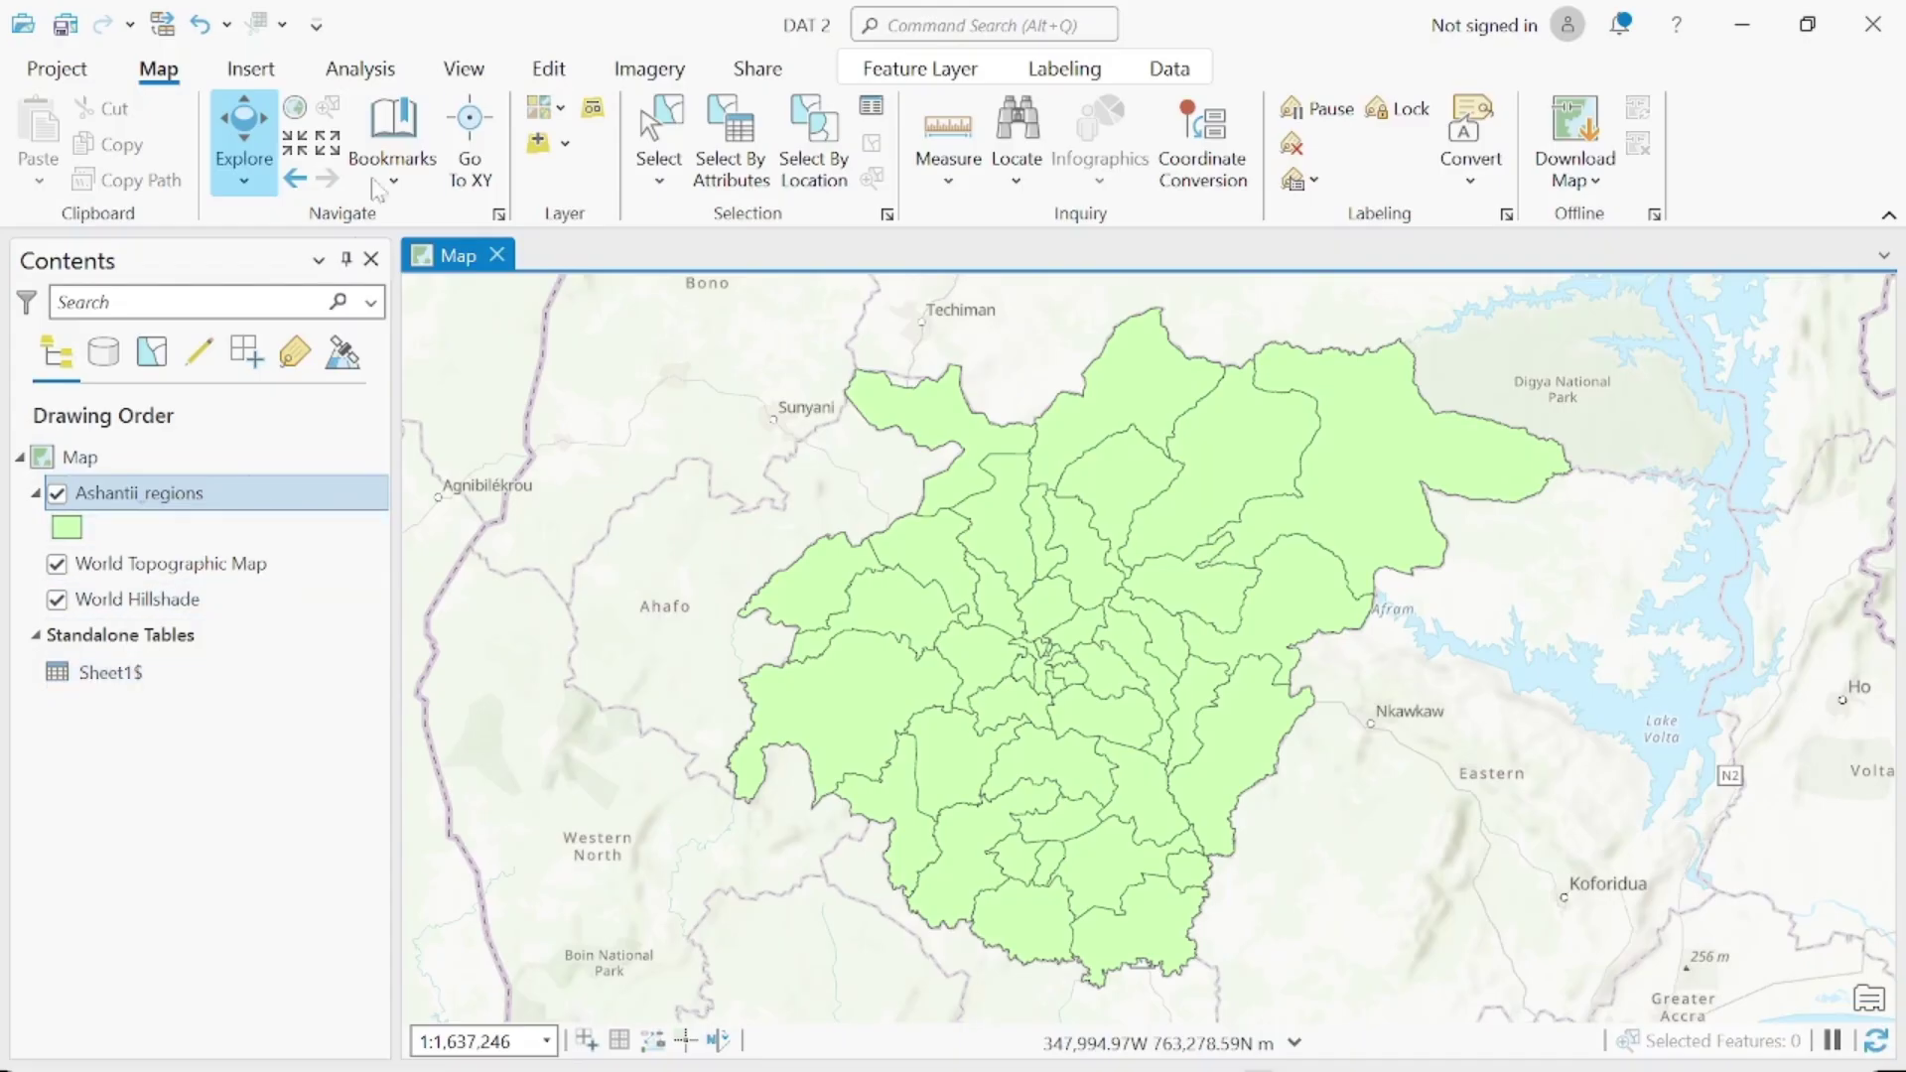
- Launch Hot Spot Analysis (Getis-Ord Gi*) from Spatial Statistics Tools > Mapping Clusters in Geoprocessing
click(462, 75)
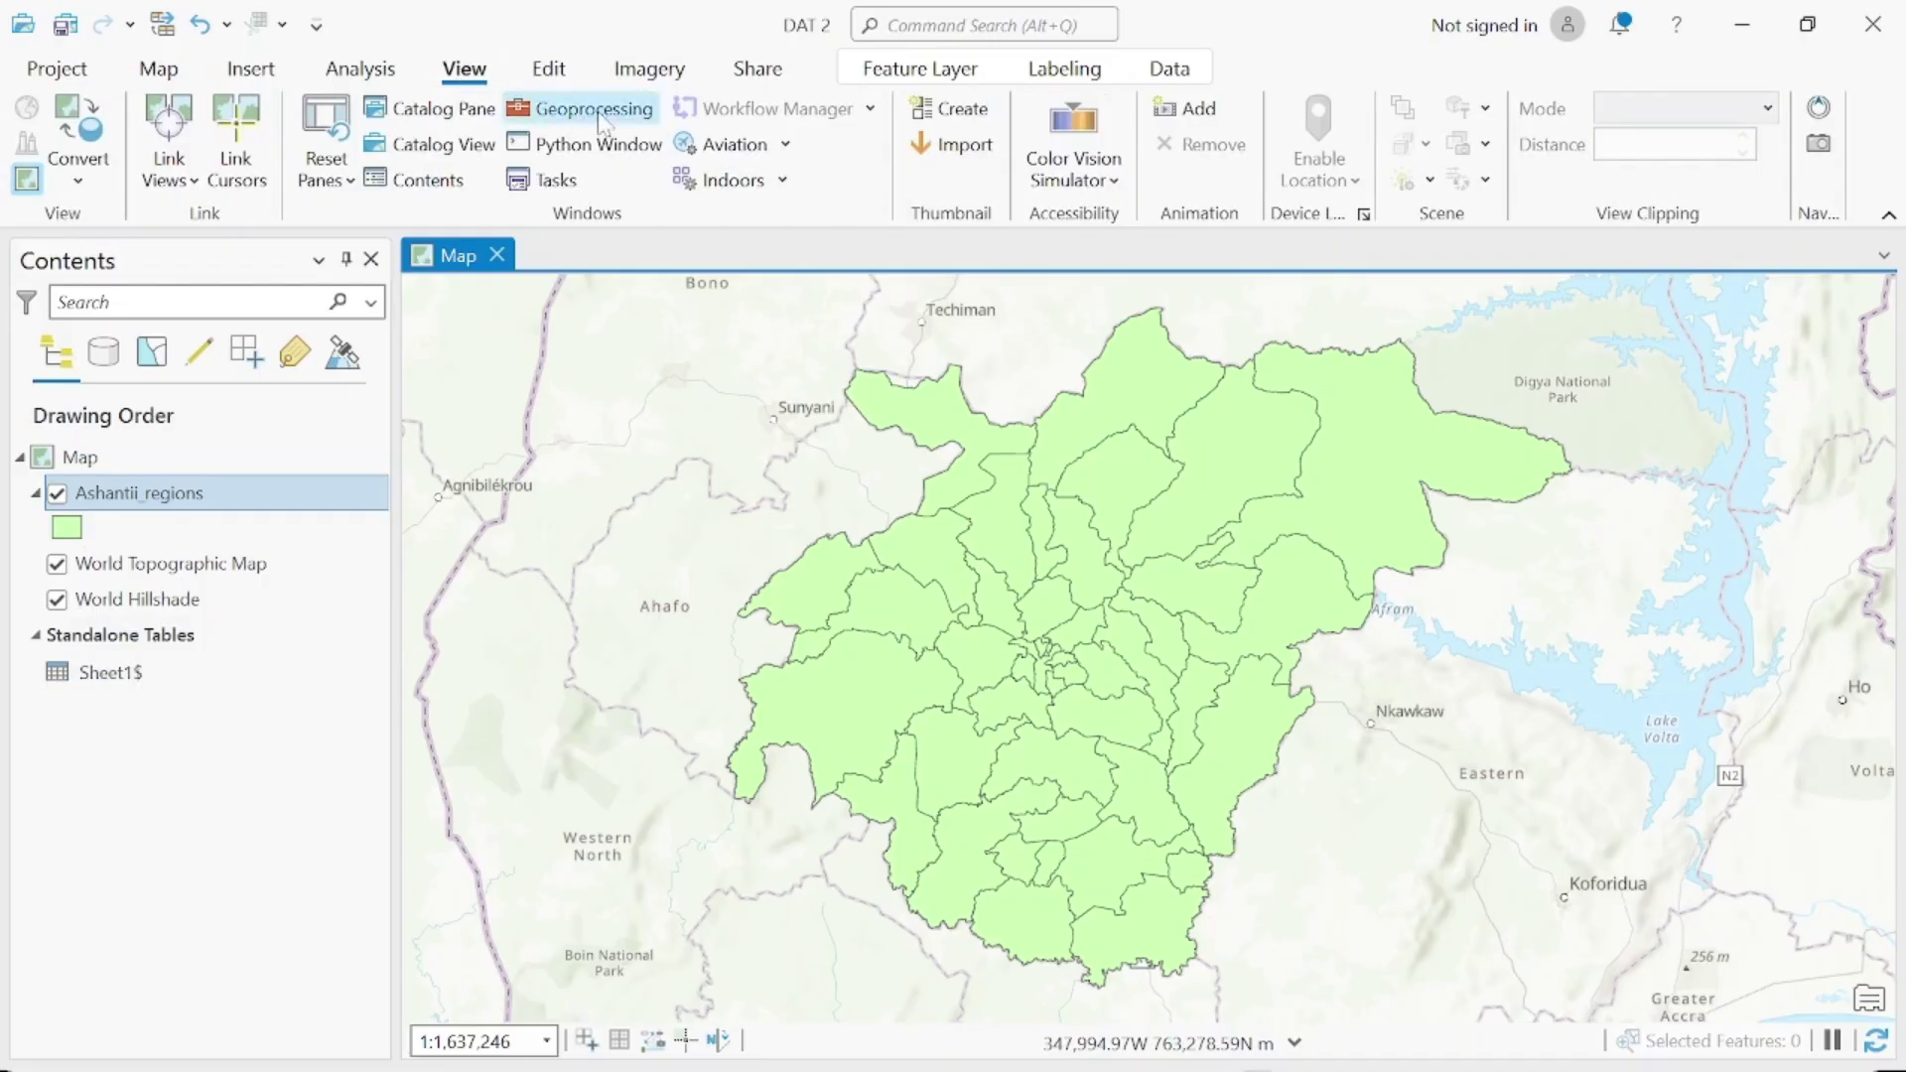
click(541, 107)
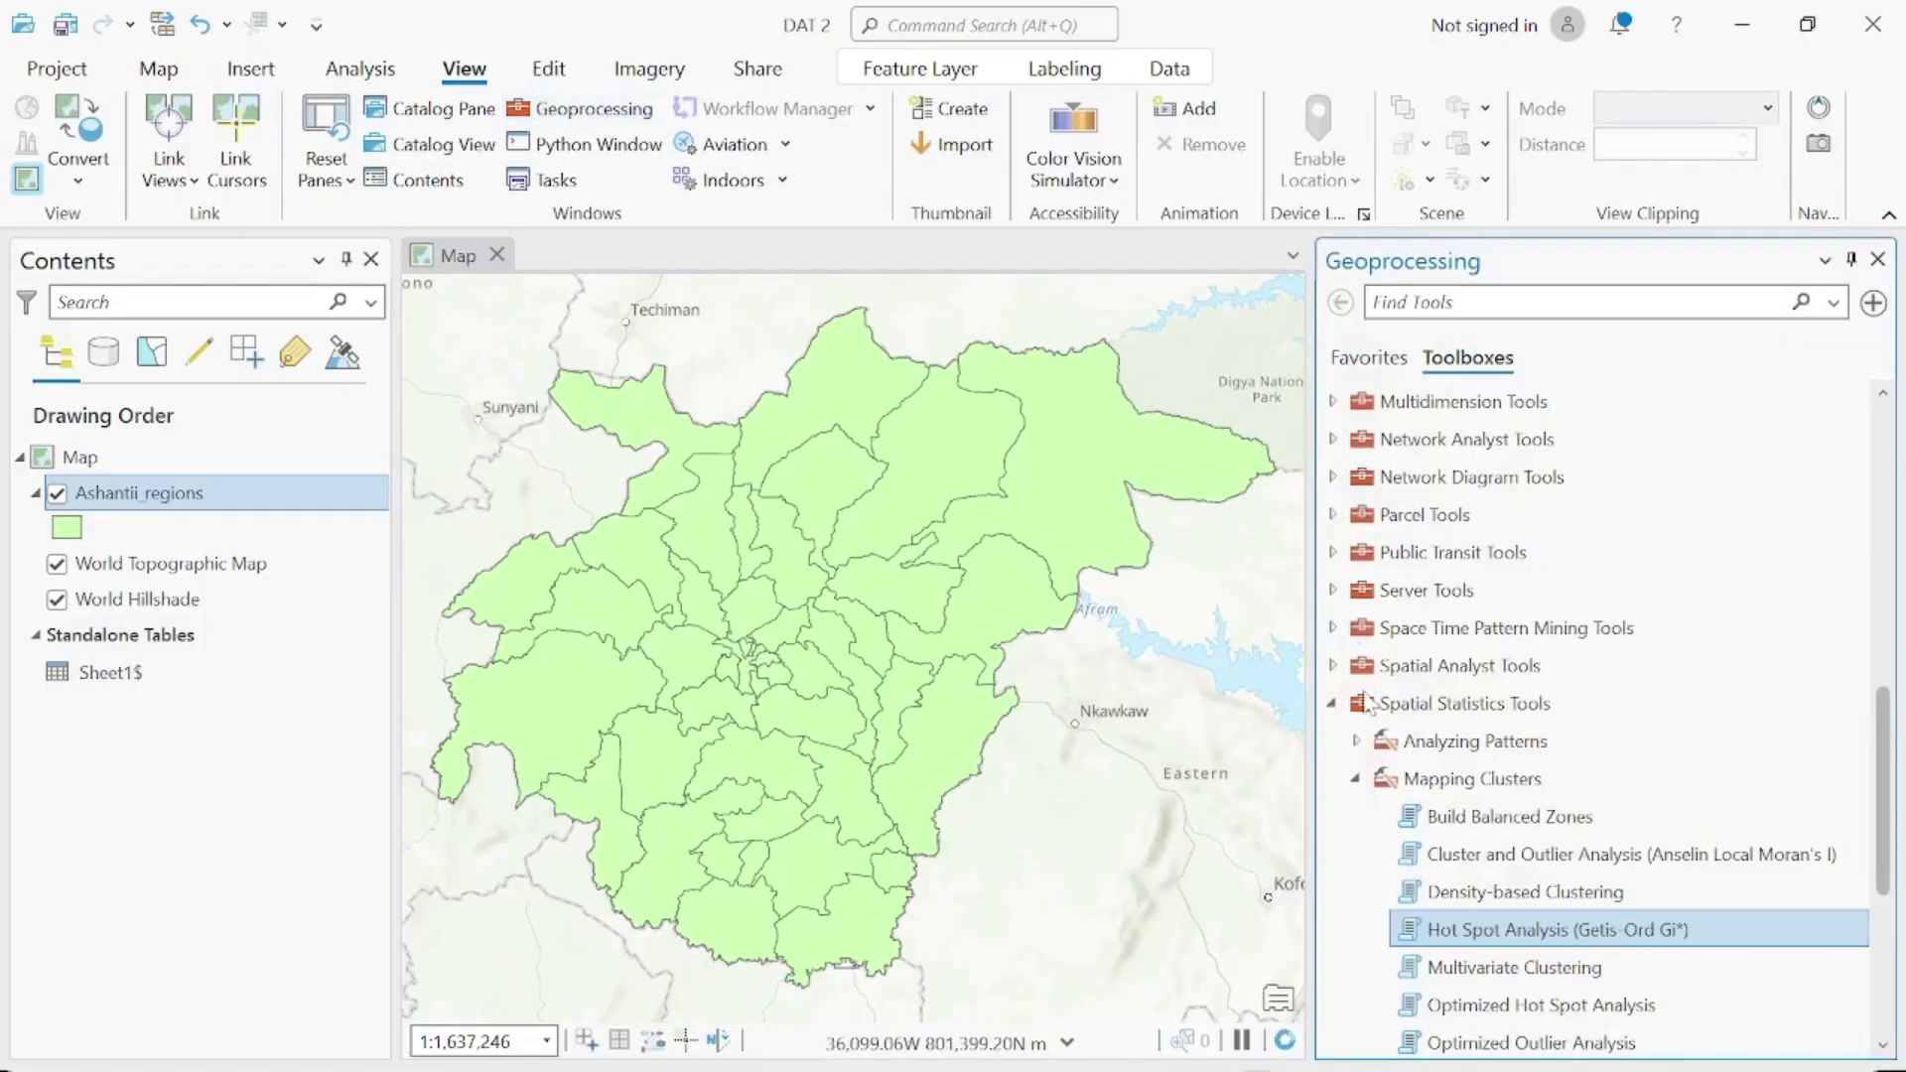
click(1355, 780)
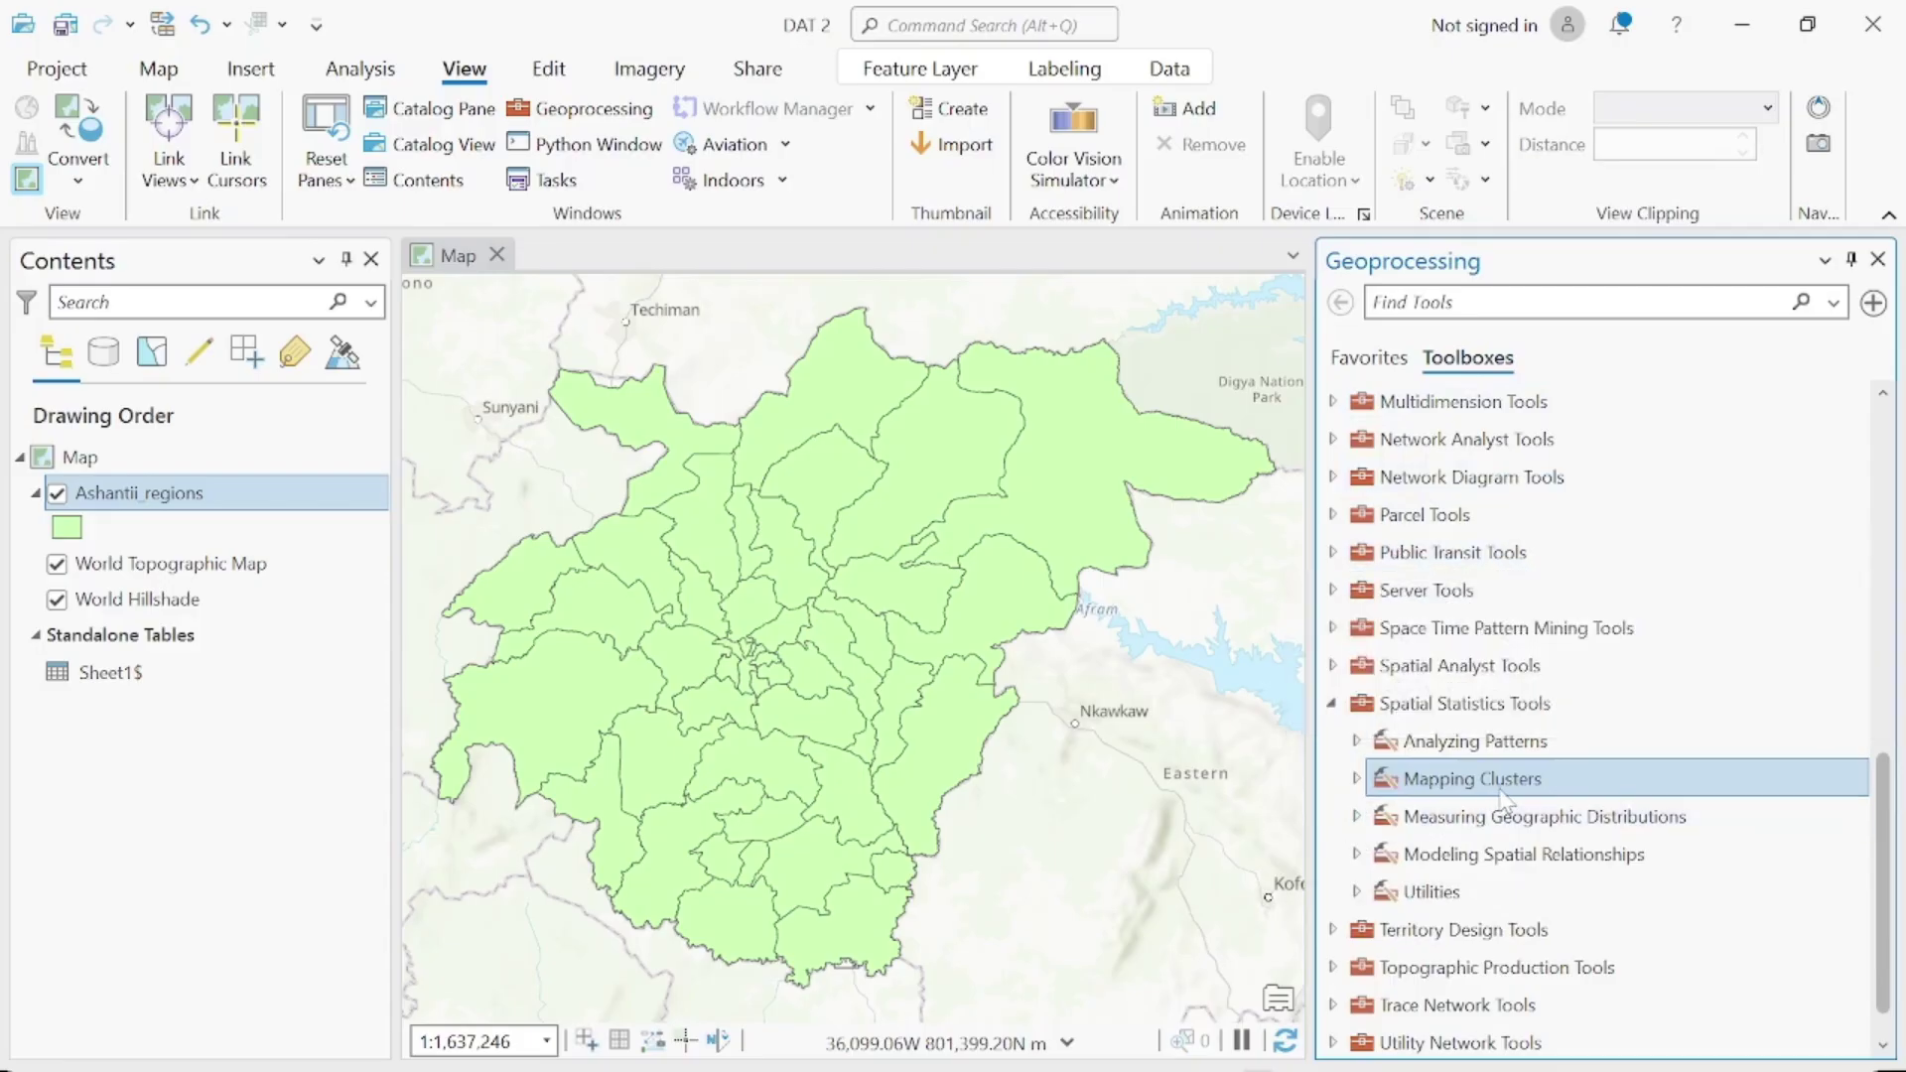
click(1357, 780)
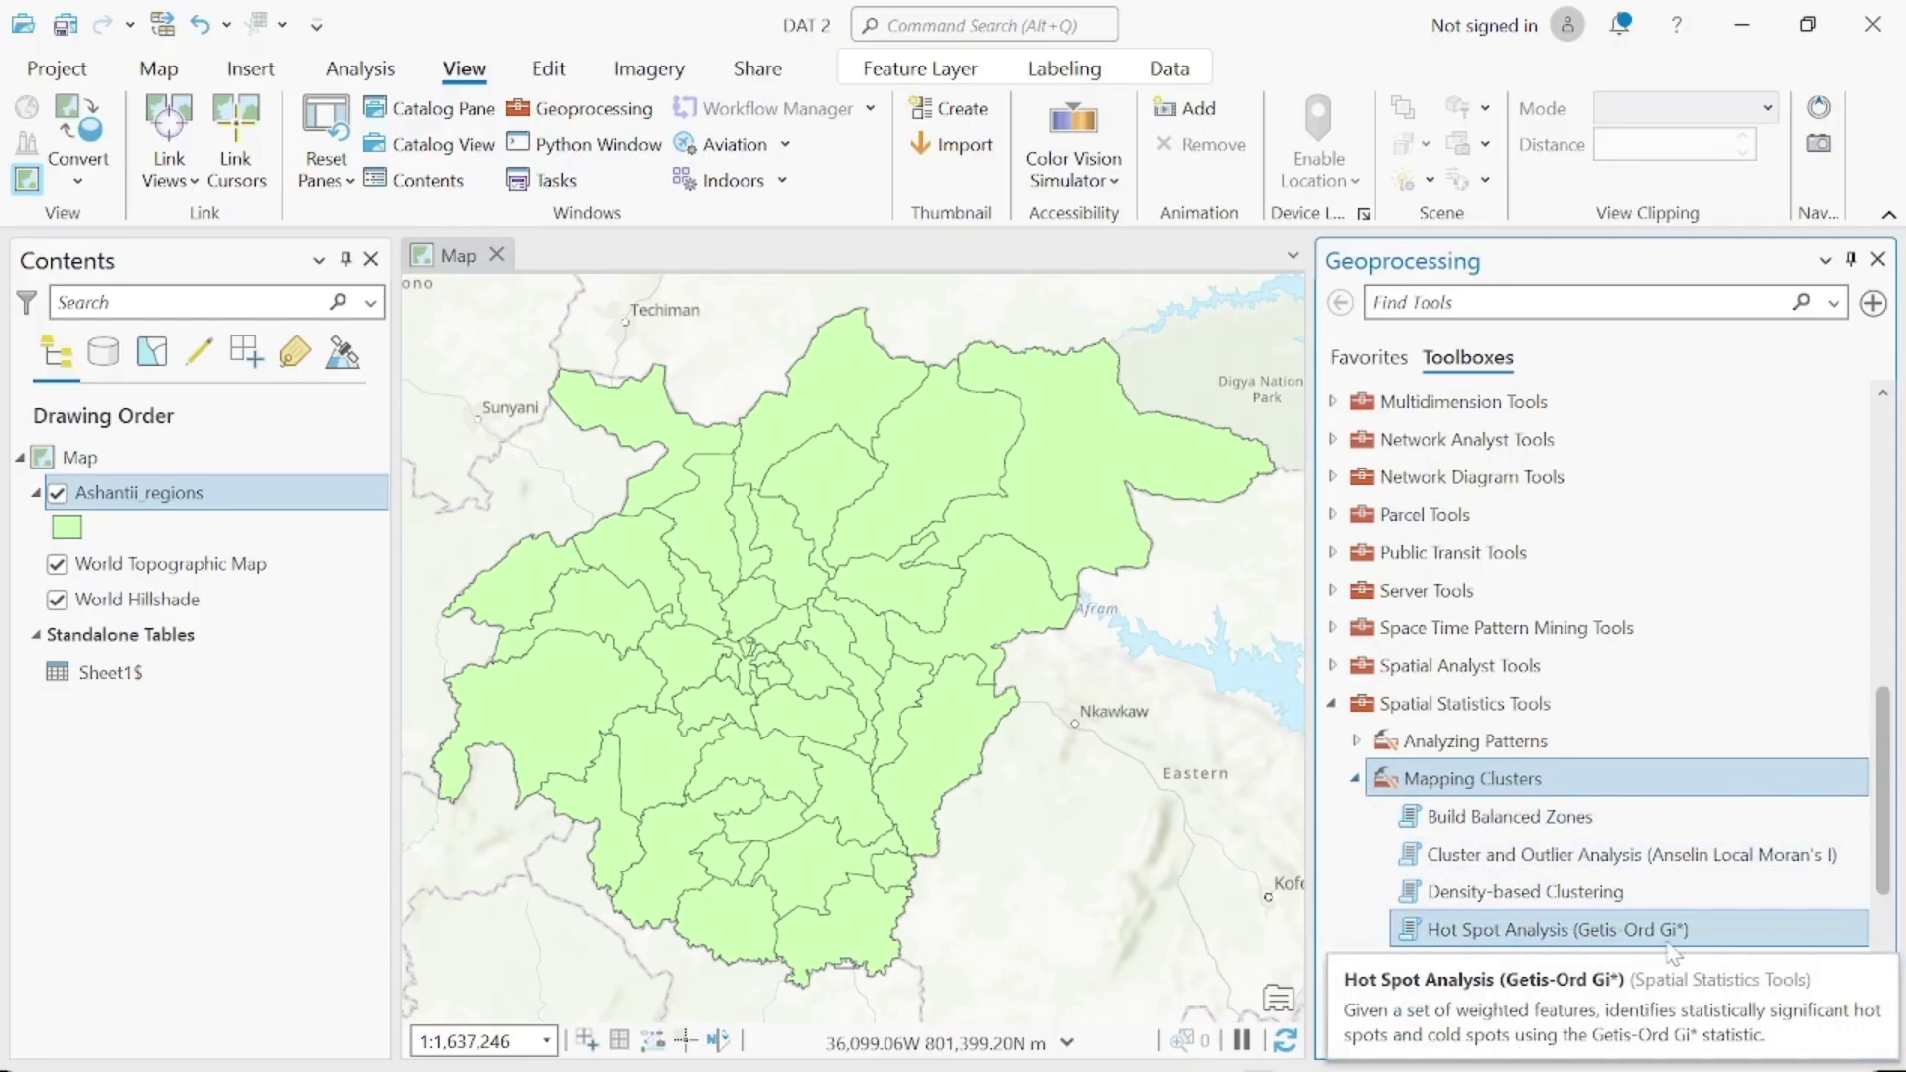
click(1477, 940)
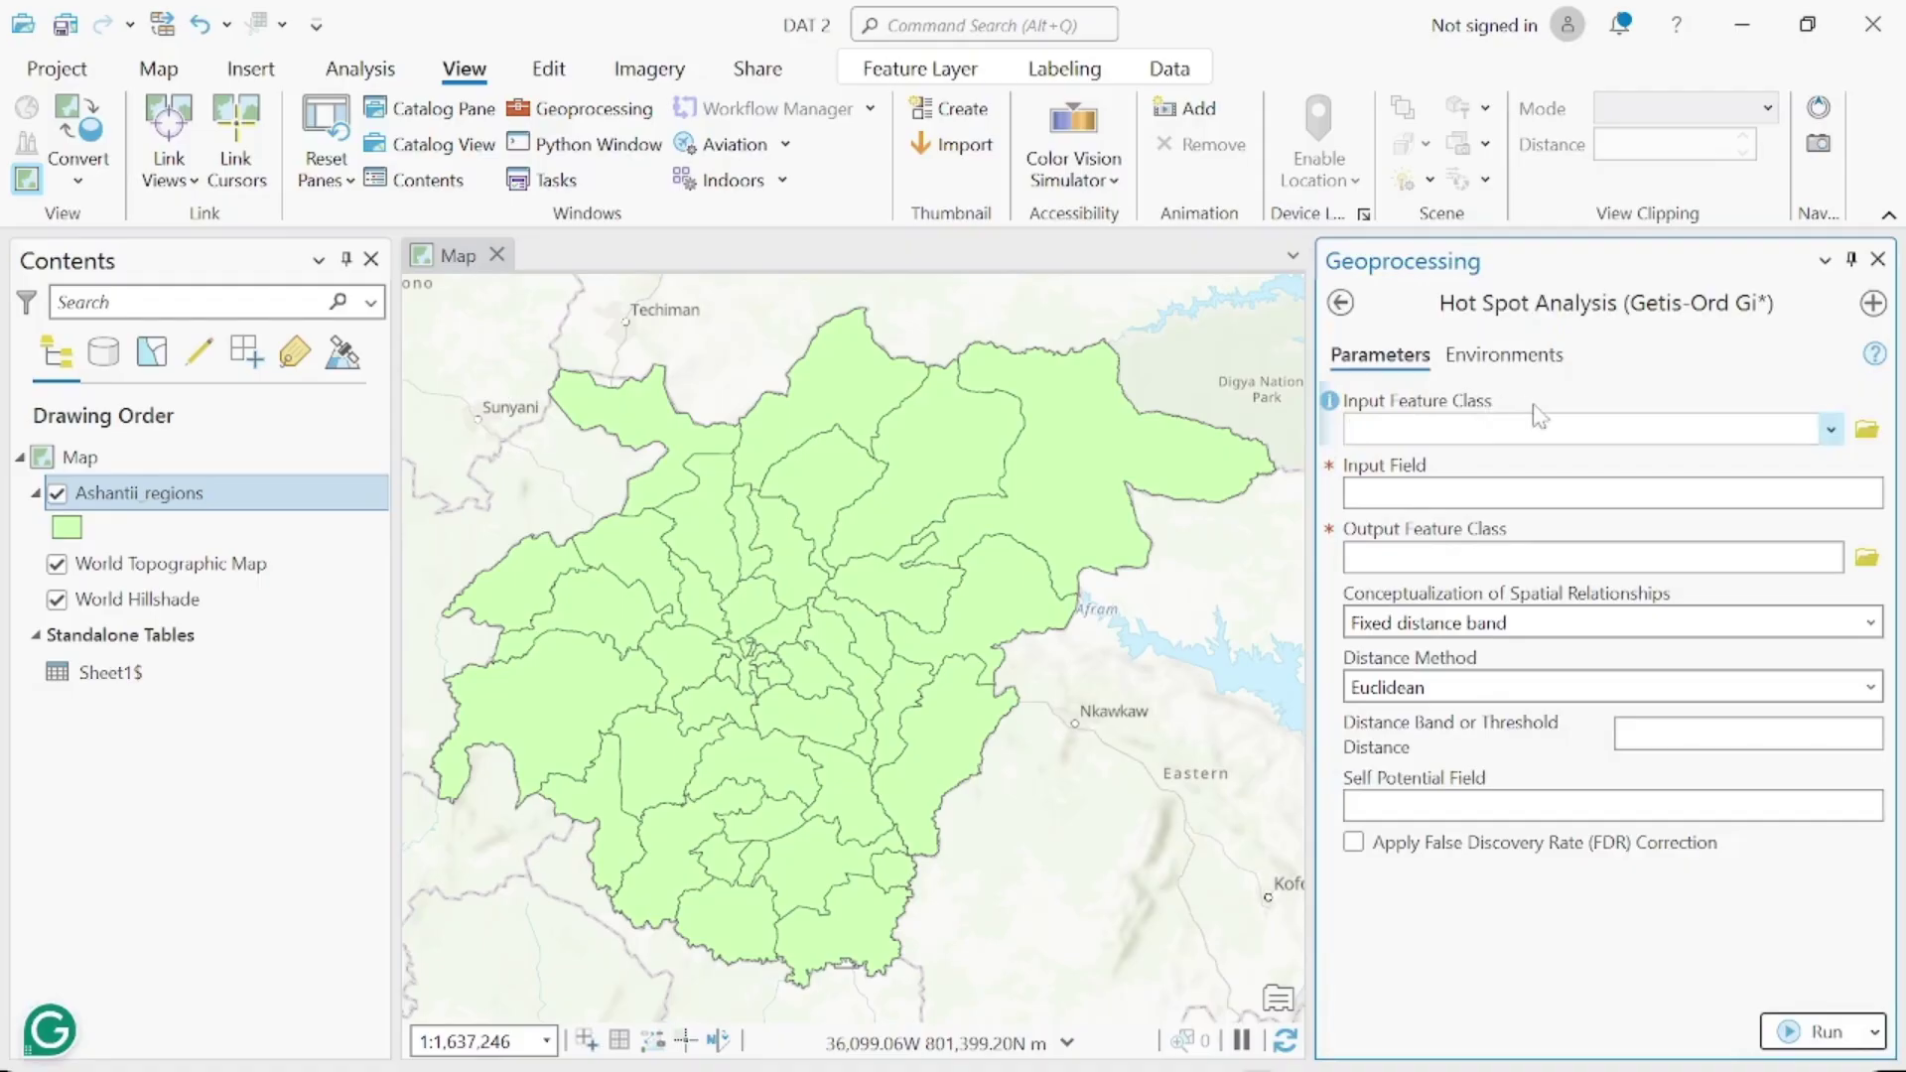
- Choose Ashantii_regions as the input features, list its fields, then compare with the spreadsheet
click(1833, 429)
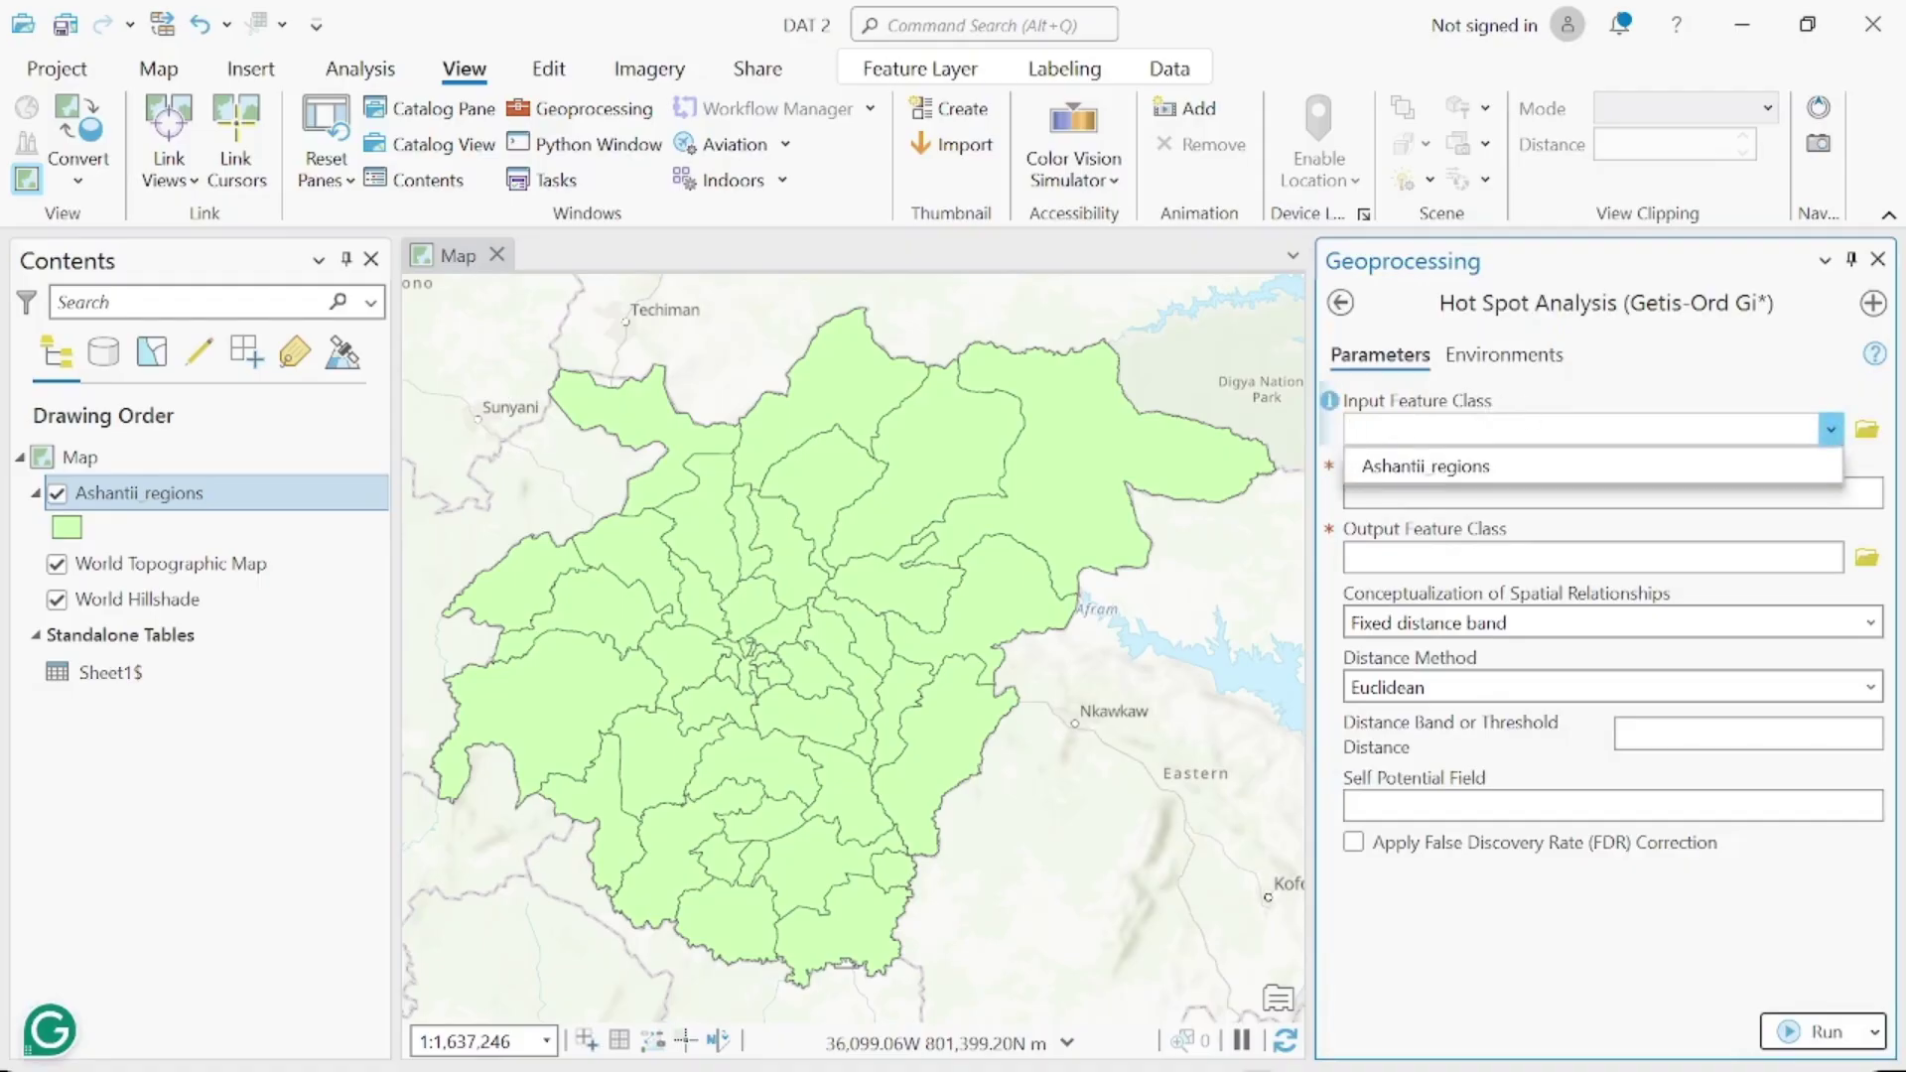
click(1680, 469)
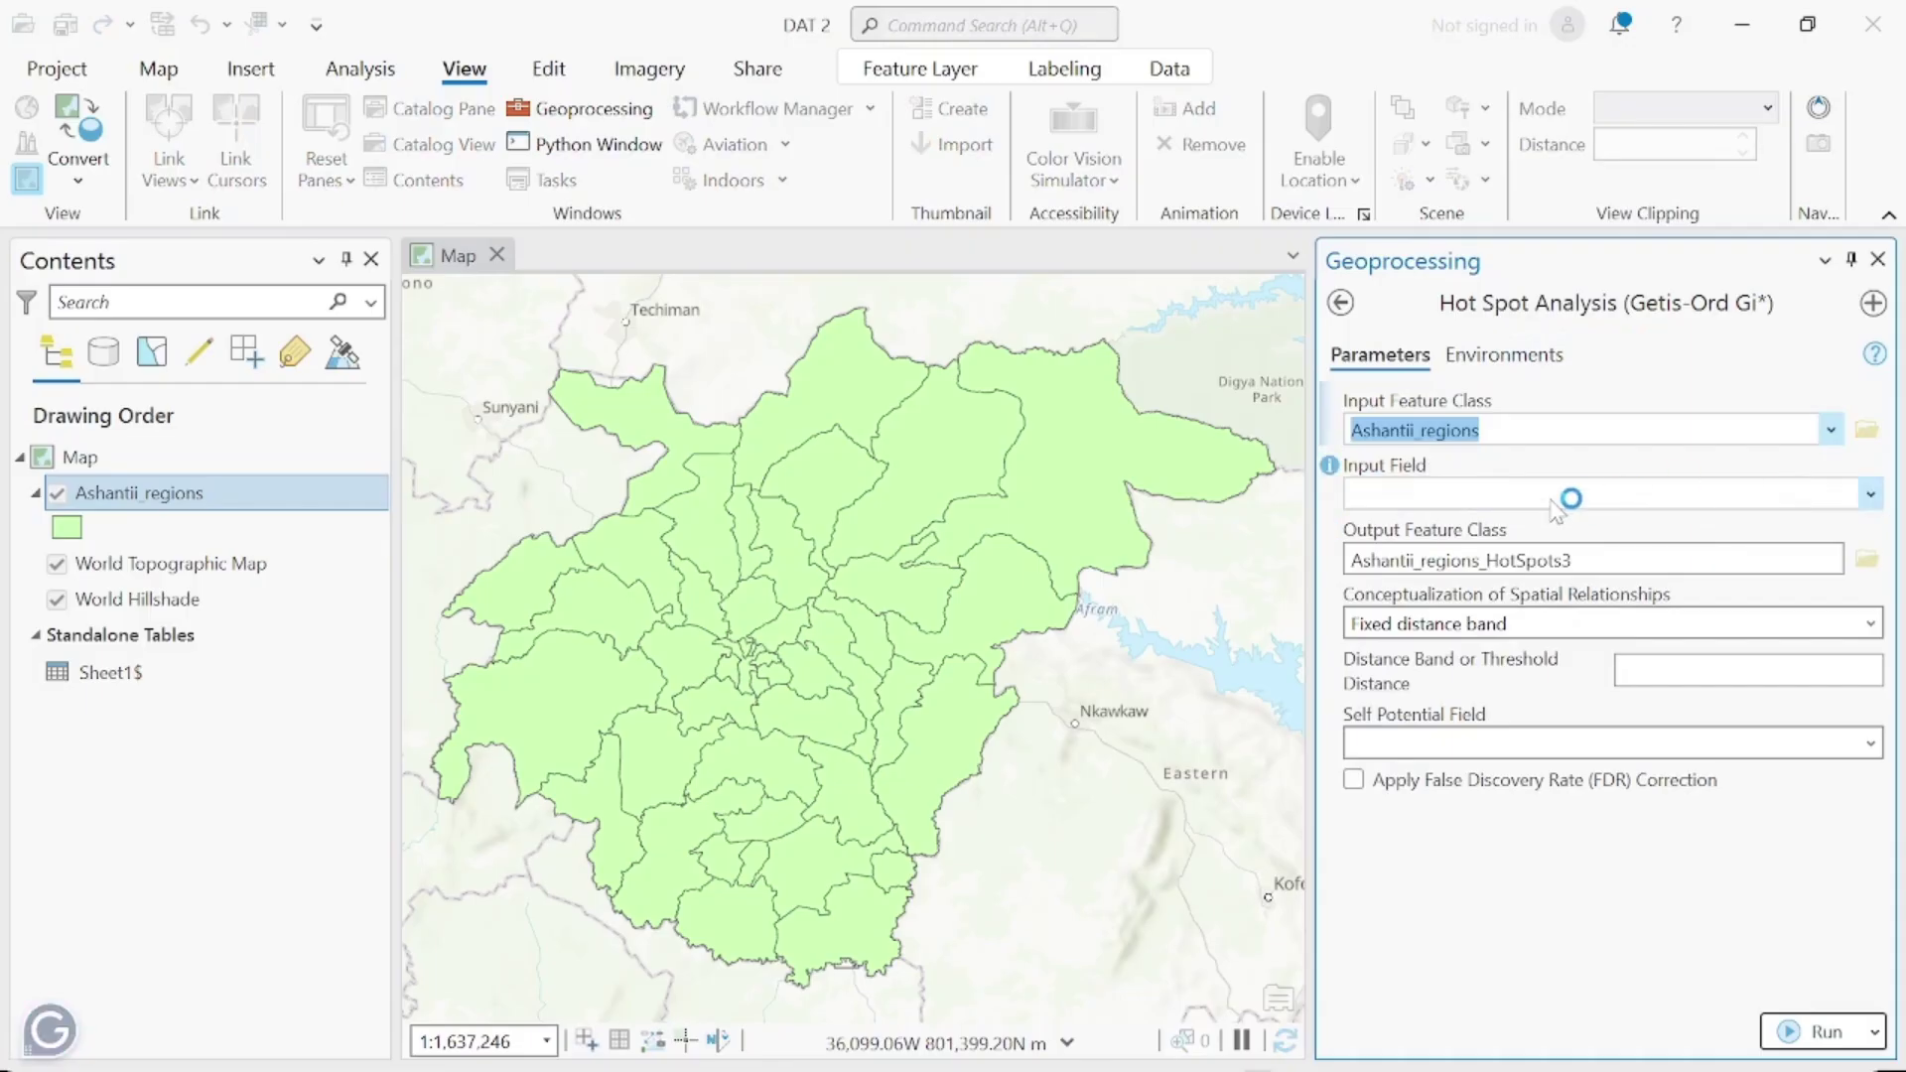
click(1871, 495)
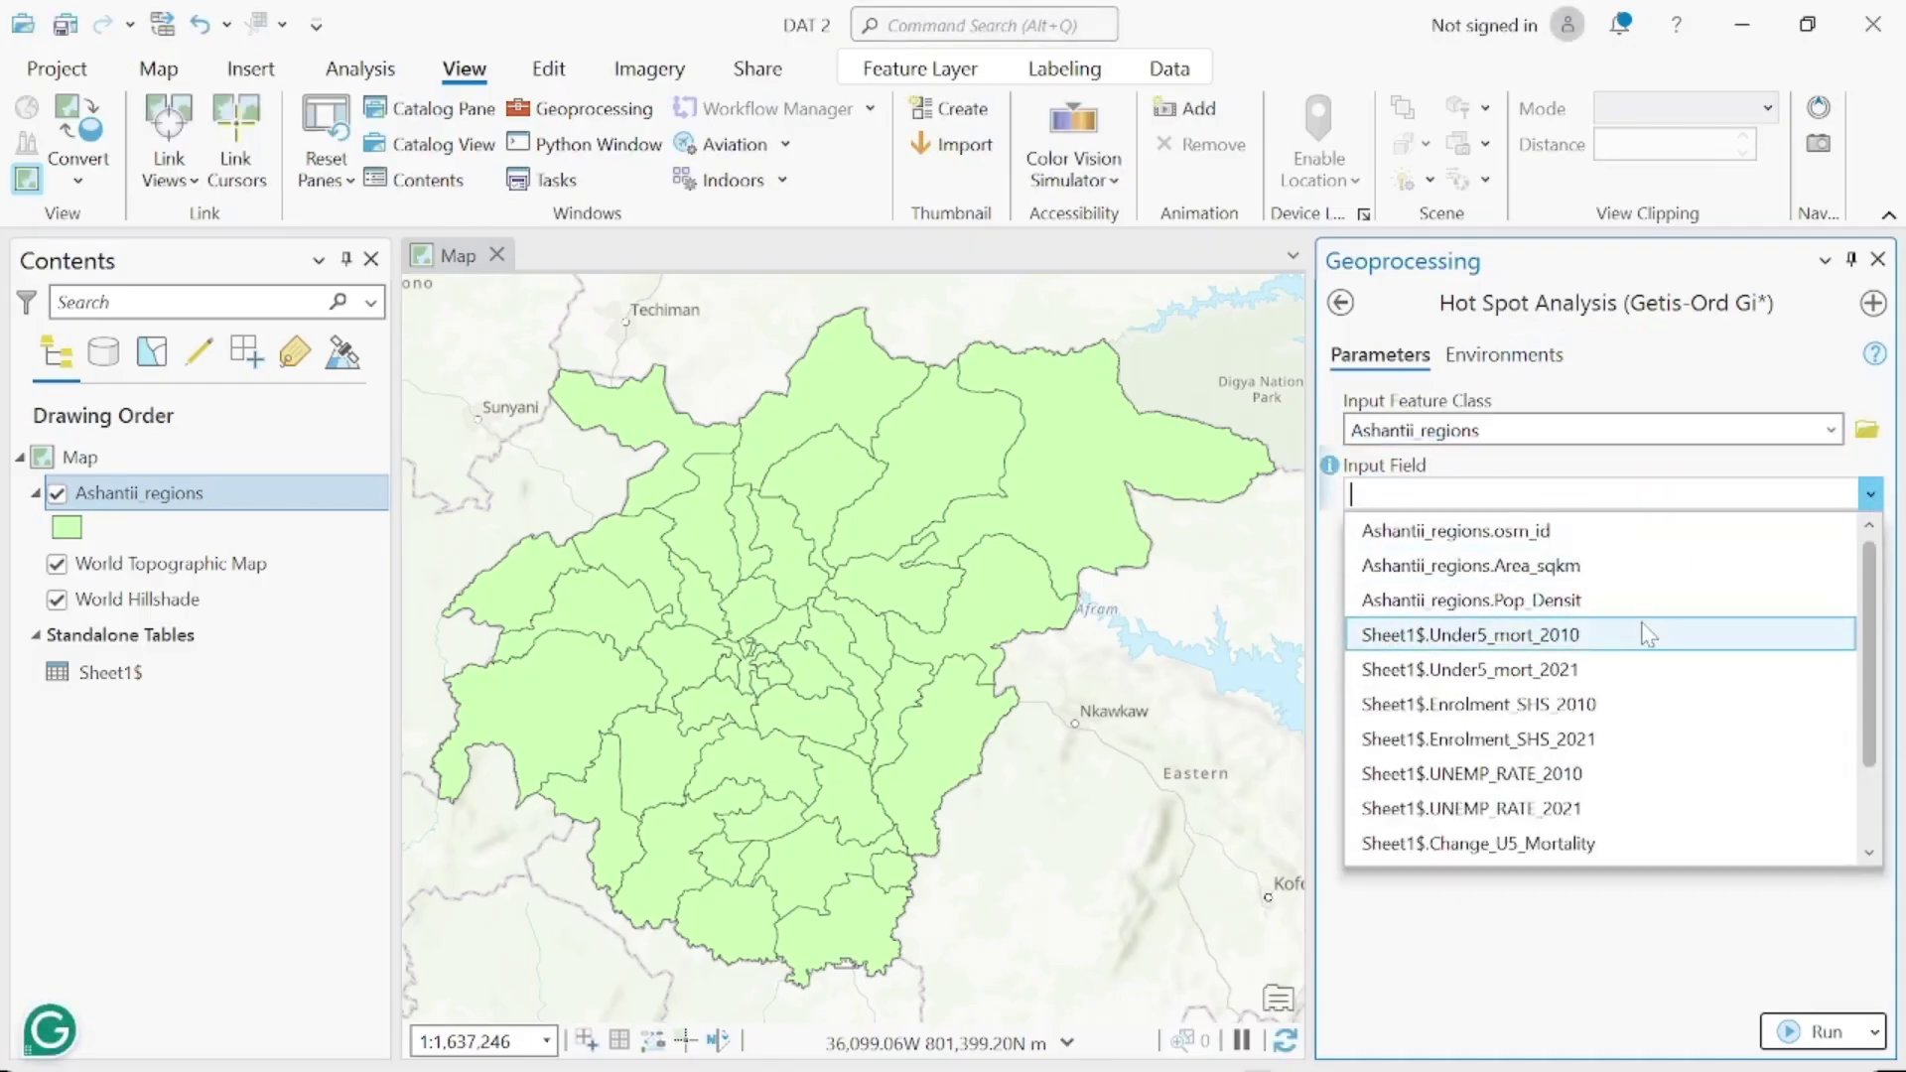
click(1301, 1036)
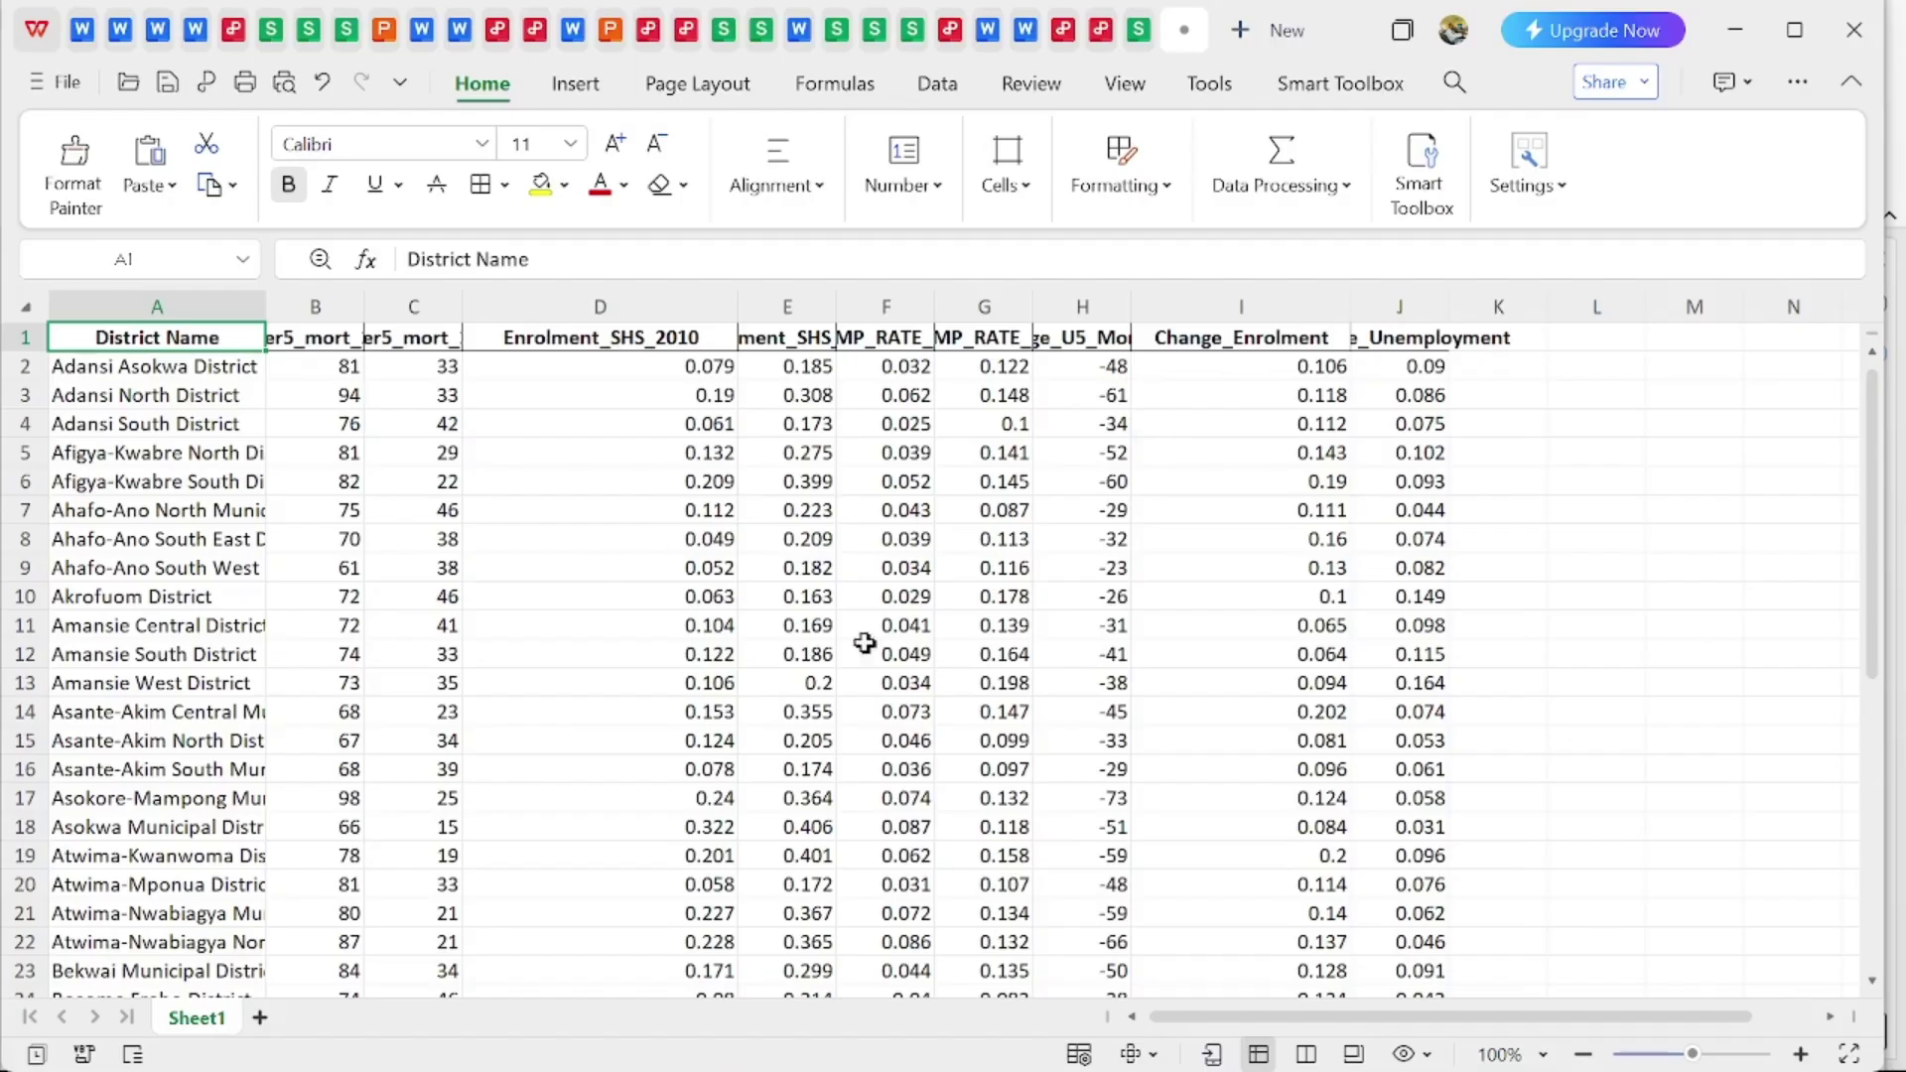
- Return from the spreadsheet to the Hot Spot Analysis tool in the DAT 2 project
mouse_move(1375, 1063)
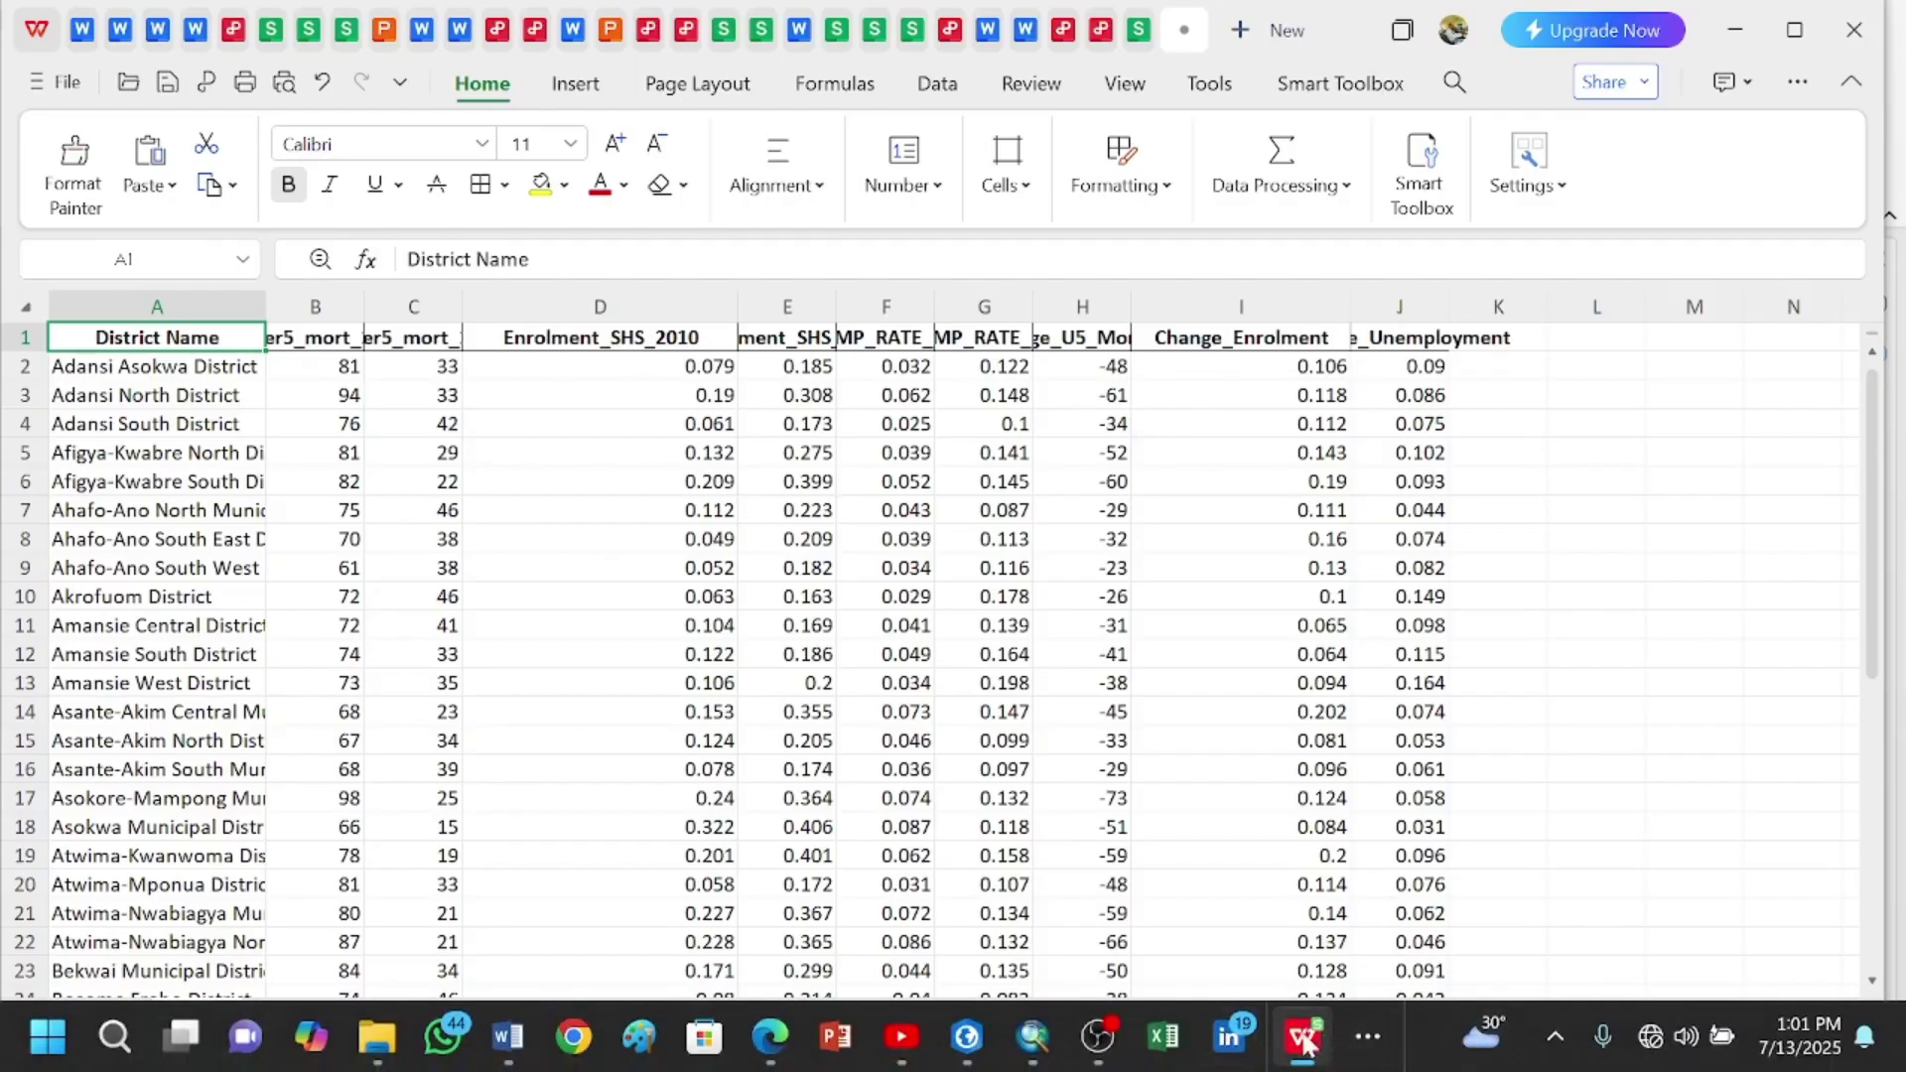
mouse_move(967, 1037)
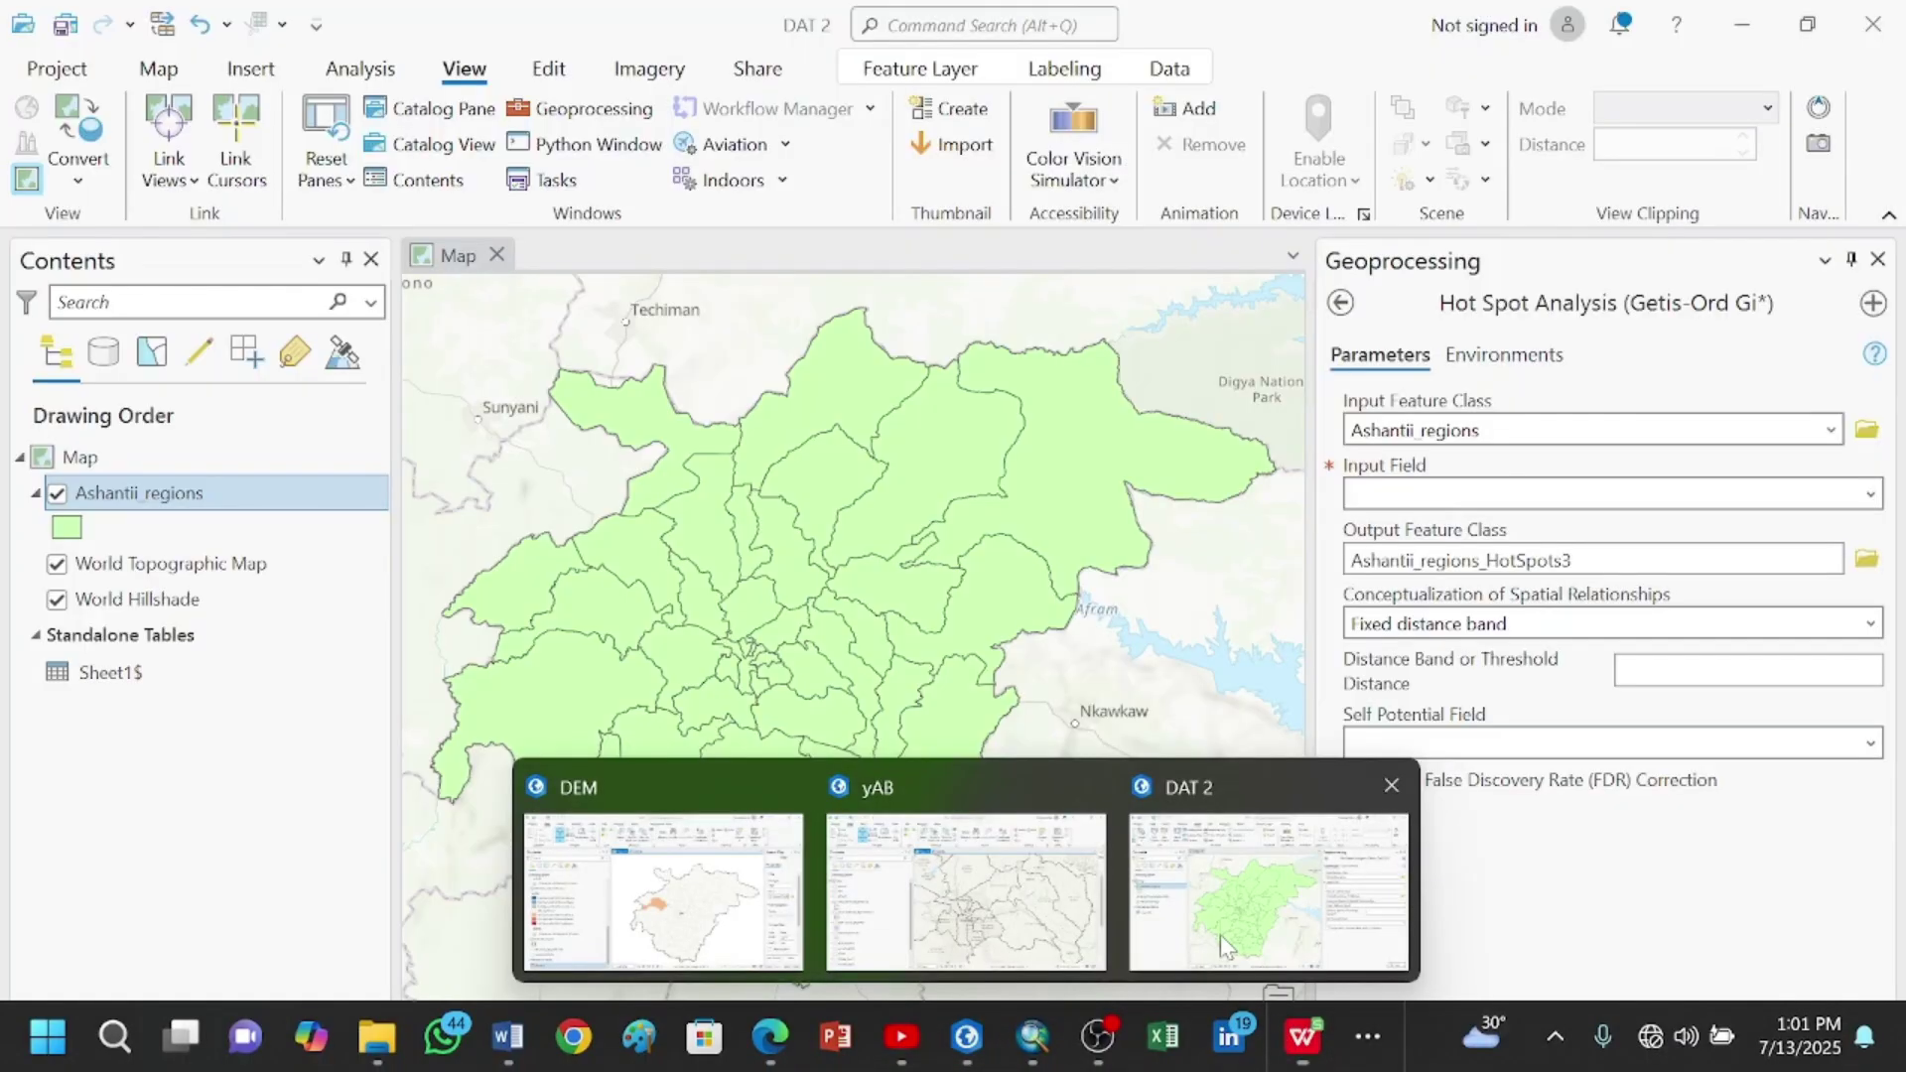
click(1183, 961)
- Run Hot Spot Analysis on Sheet1$.Change_U5_Mortality using a Fixed distance band
click(1870, 494)
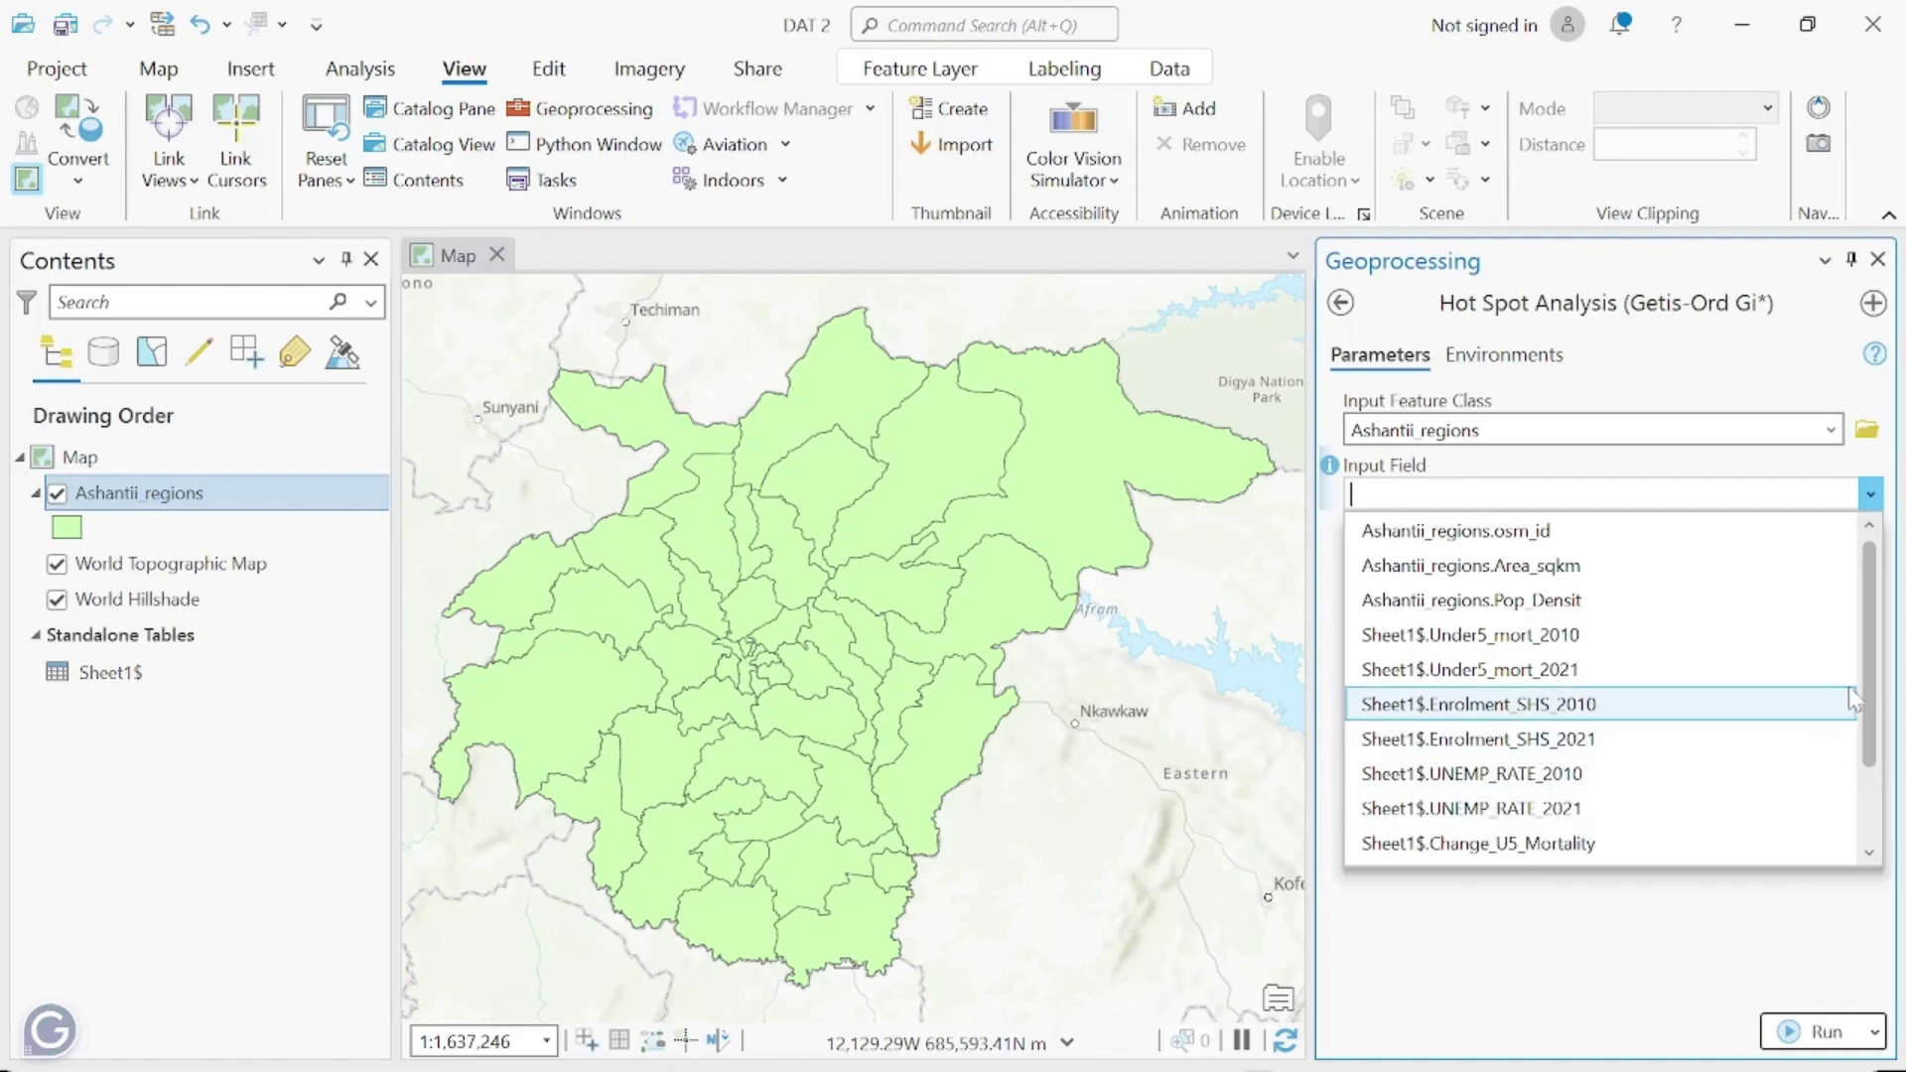
drag(1867, 695, 1861, 820)
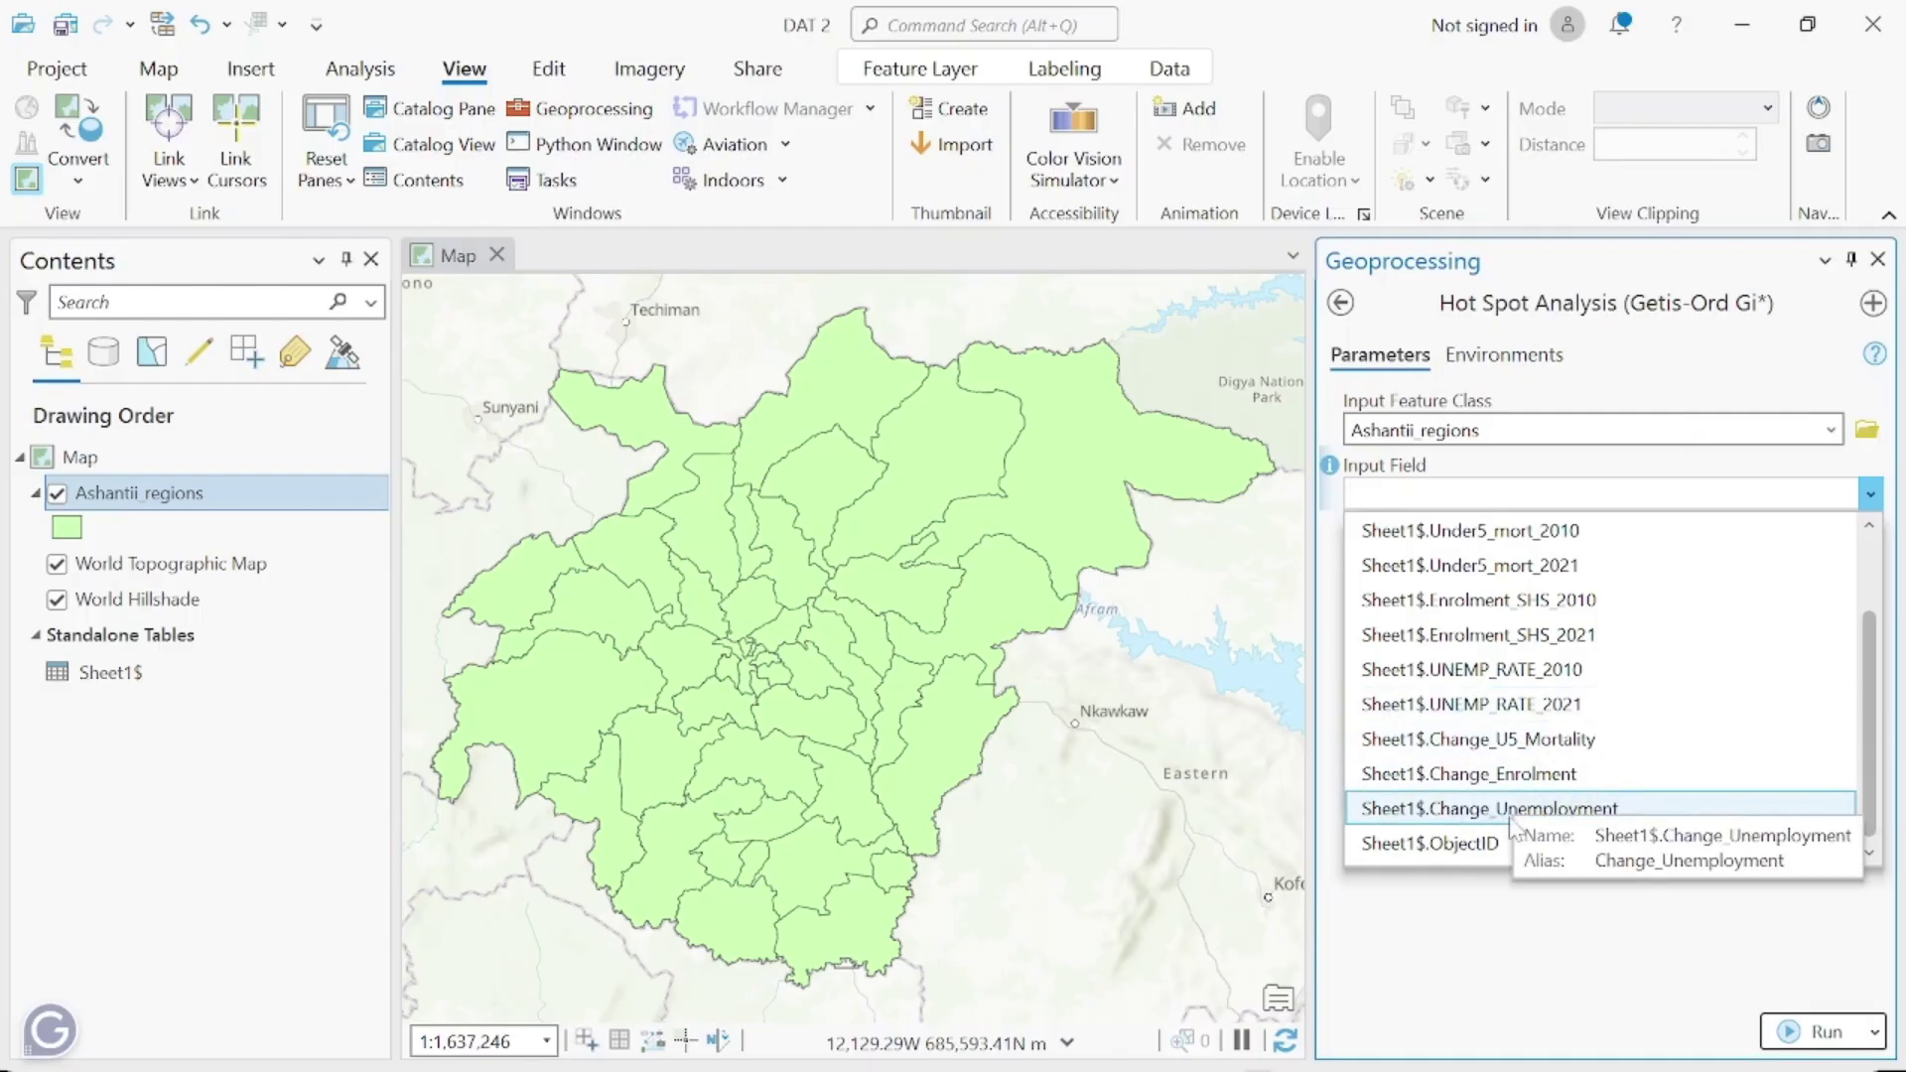
click(1537, 752)
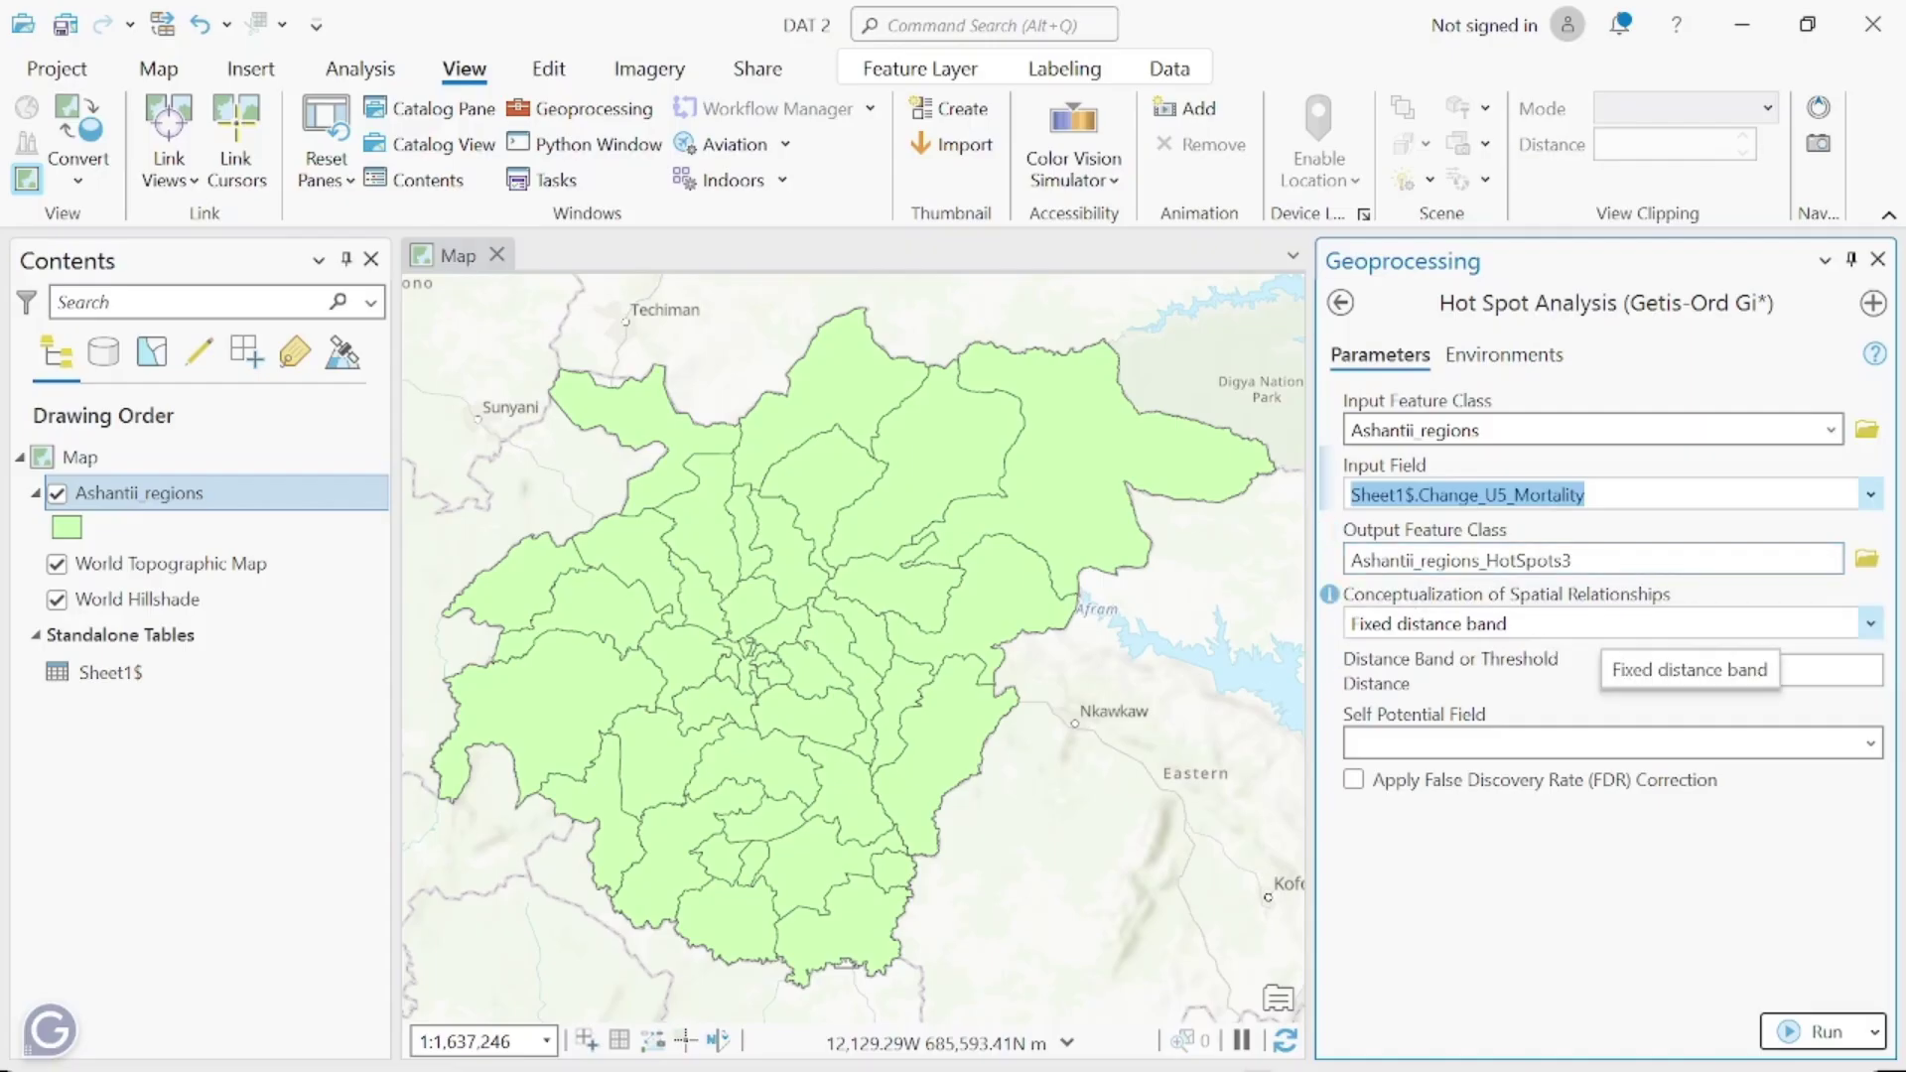
click(1871, 626)
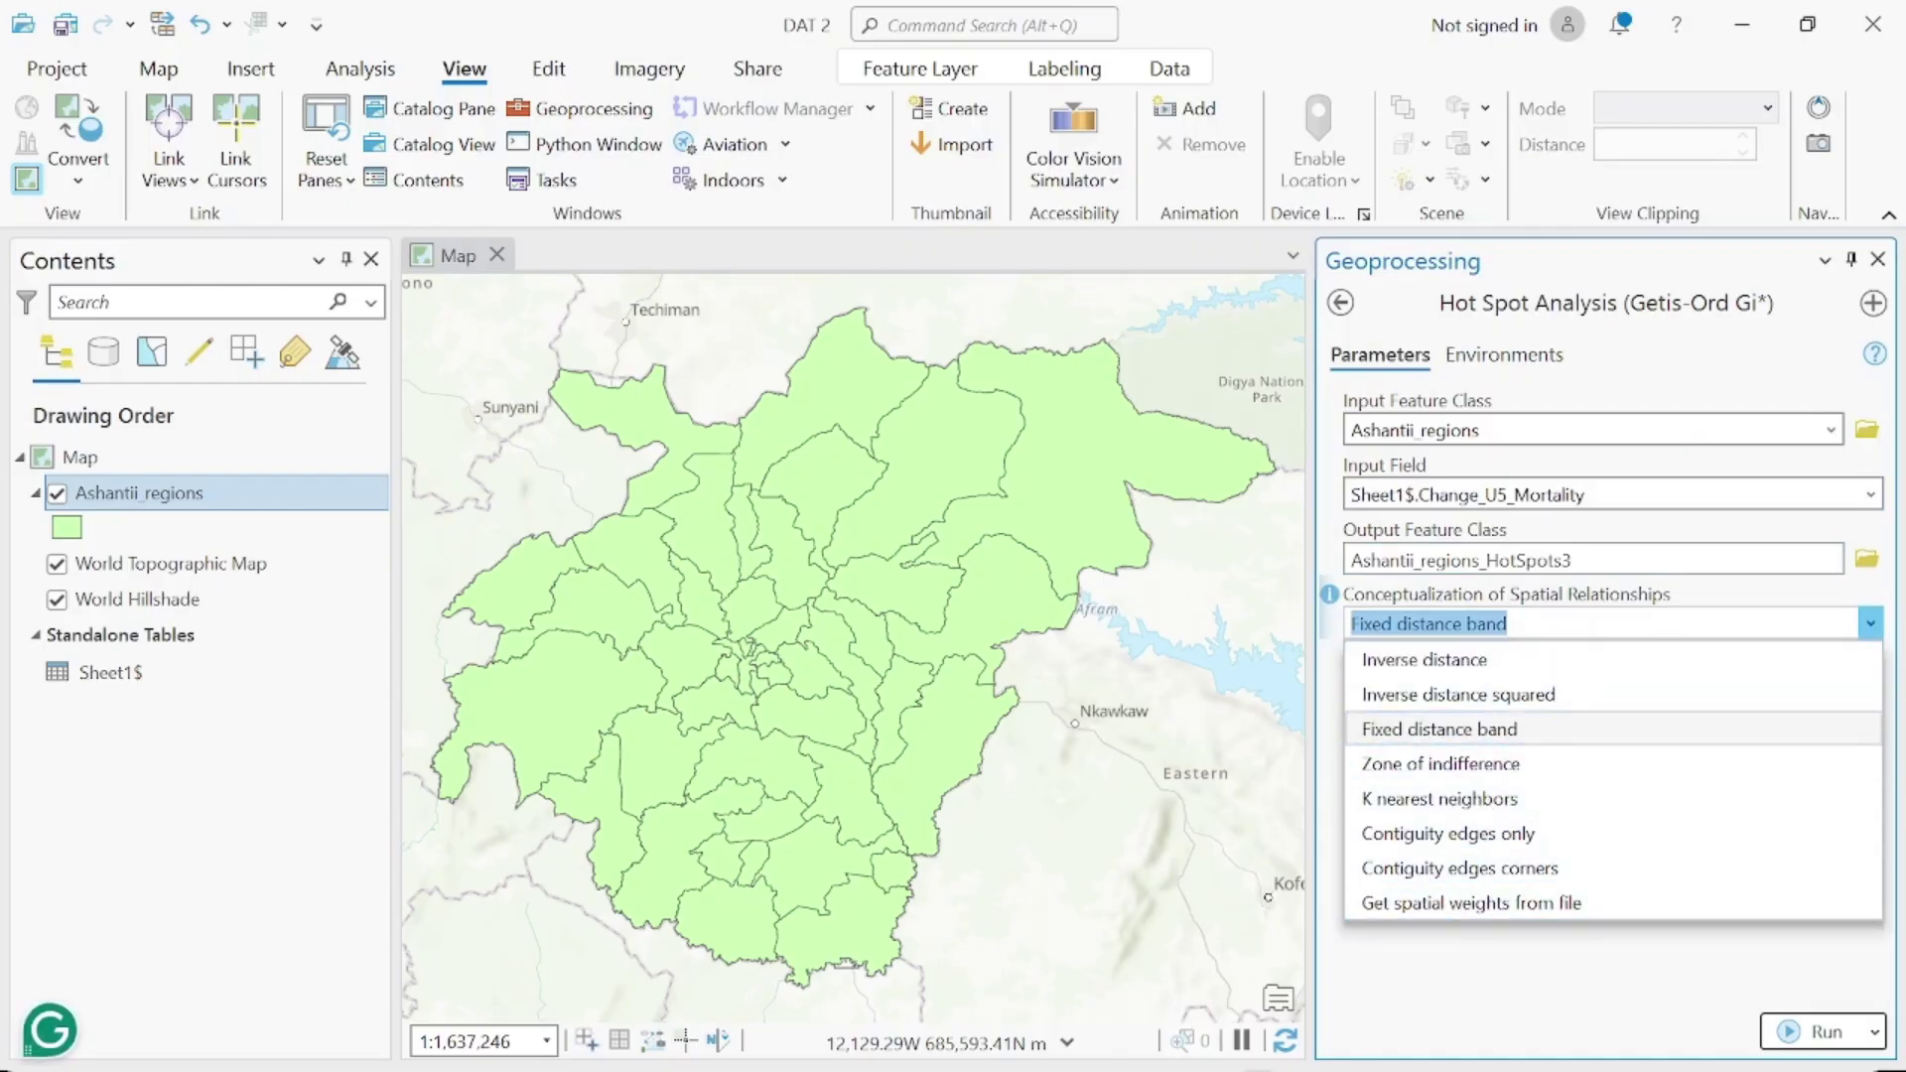
click(1440, 728)
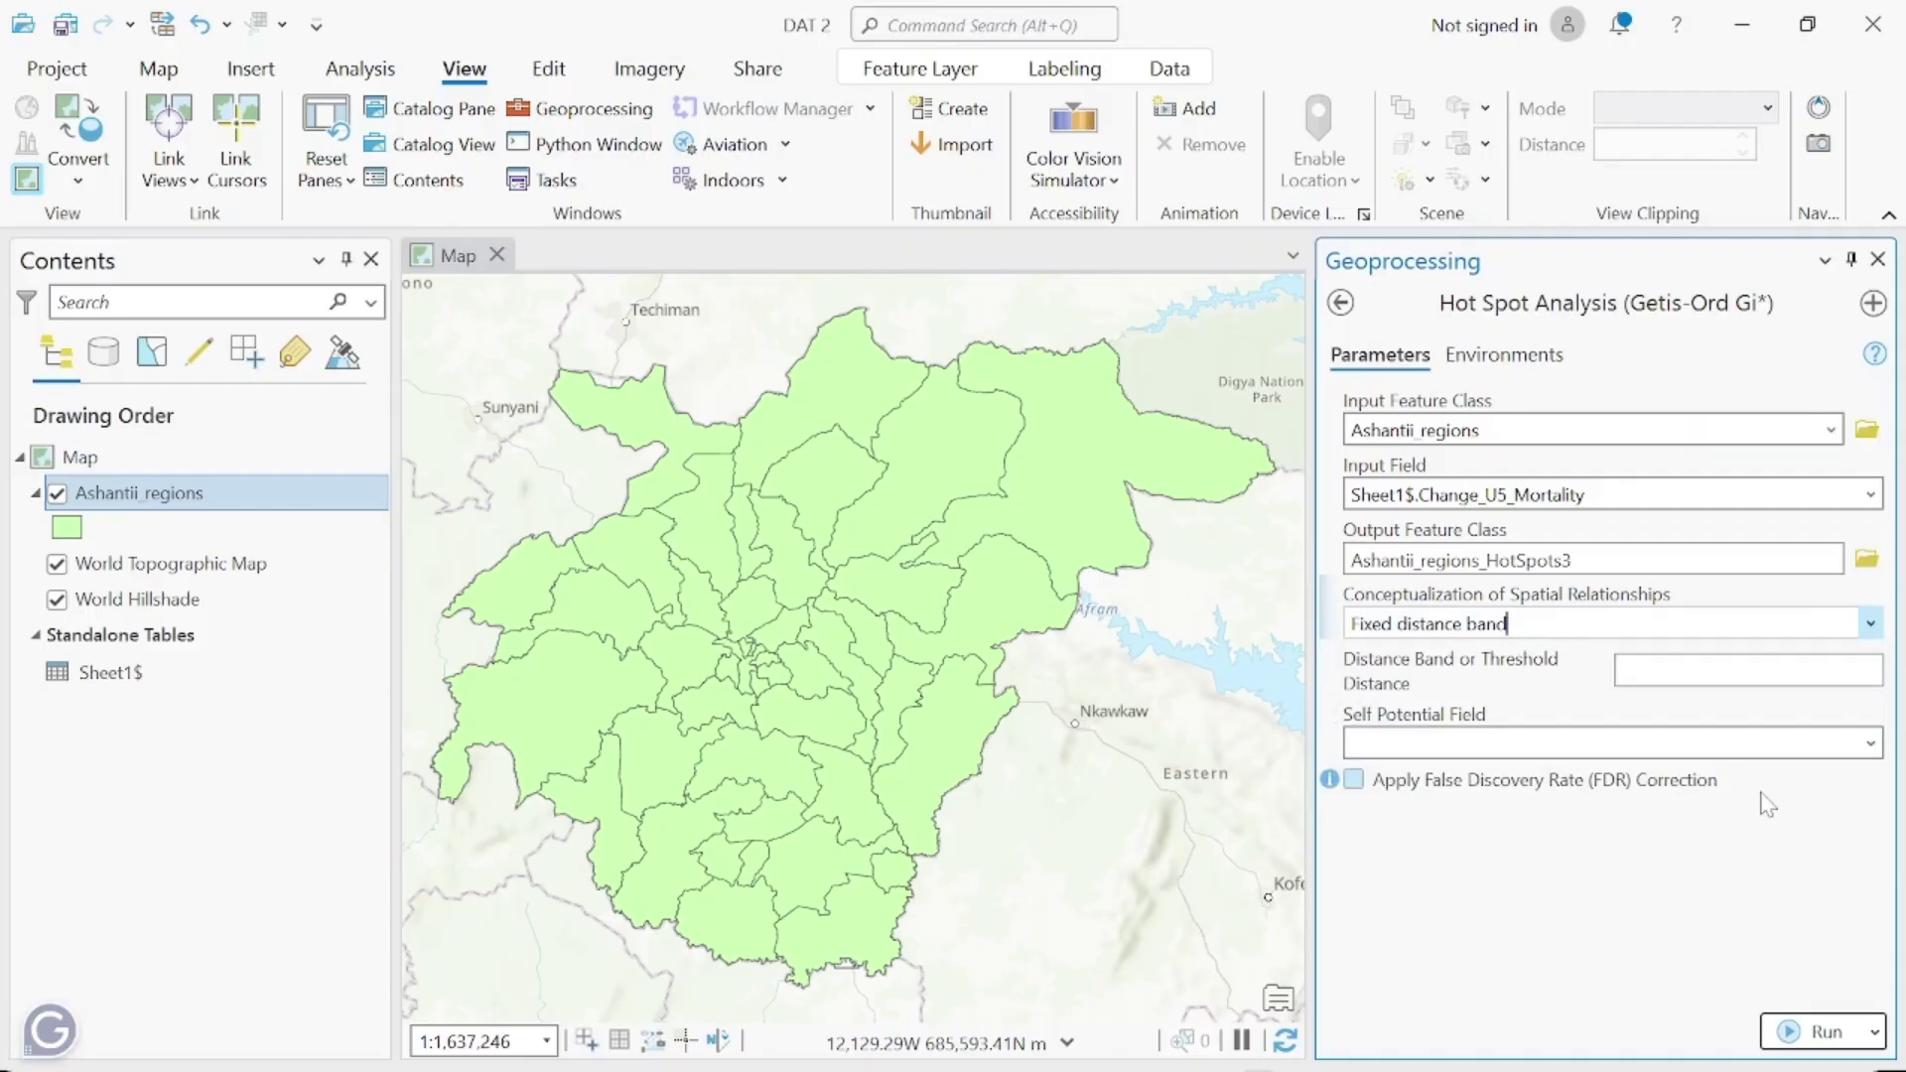
click(1833, 1022)
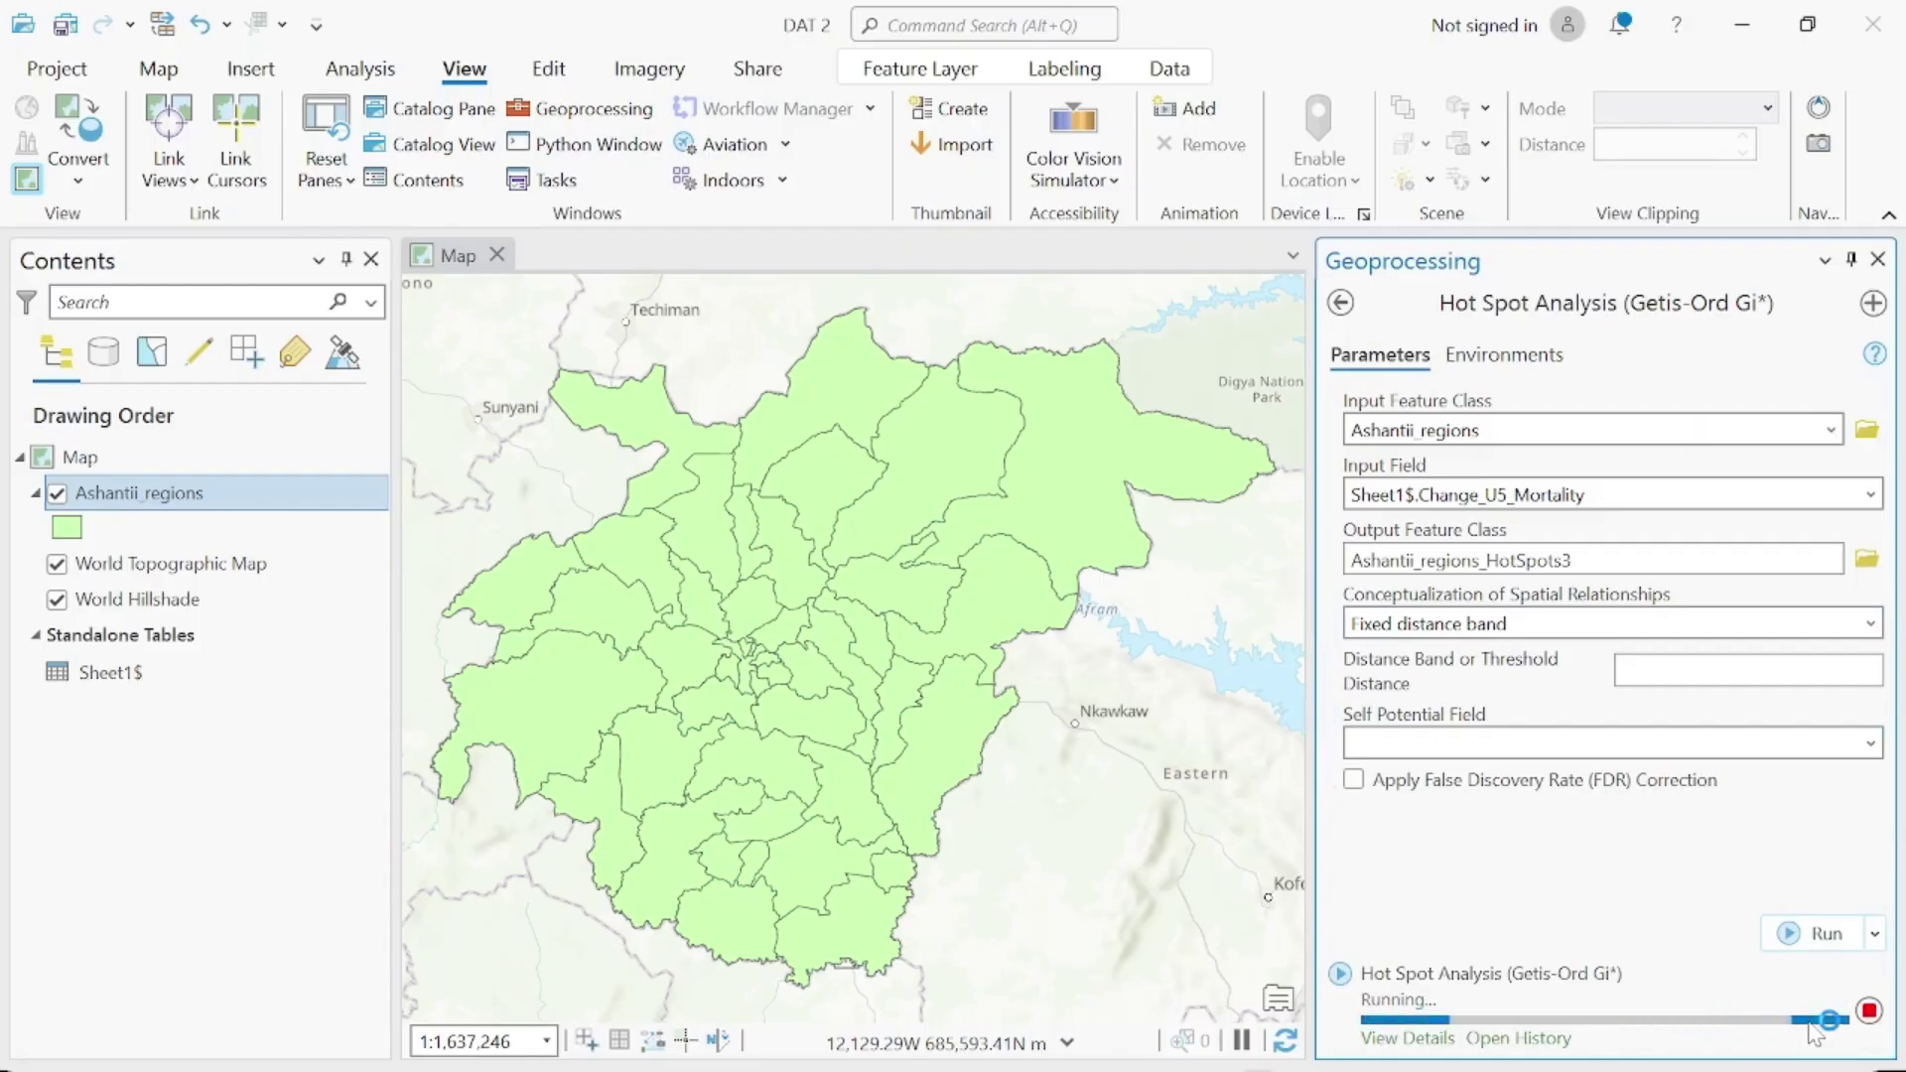
- Wait for Ashantii_regions_HotSpots3 to appear, showing central cold spots and eastern/western 95% hot spots
mouse_move(1815, 1070)
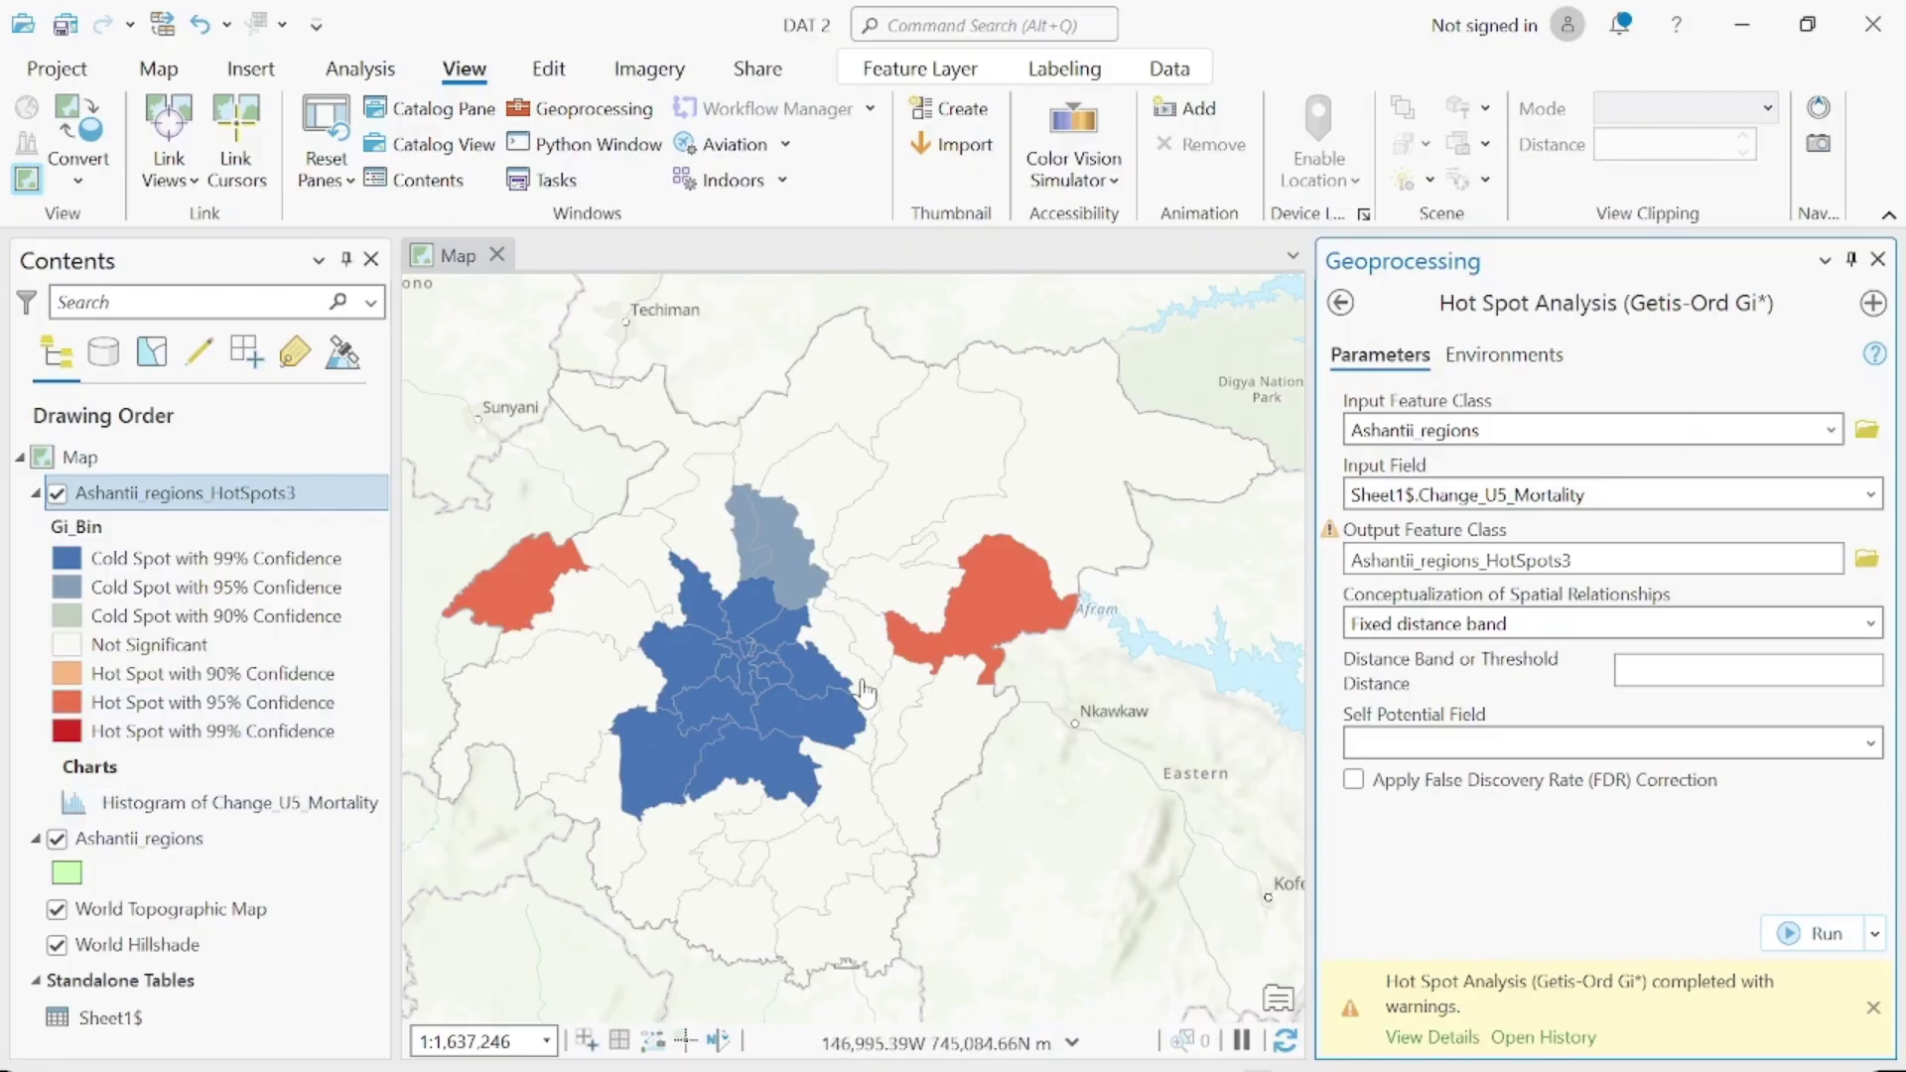
- Open the Change_U5_Mortality histogram, review its statistics (mean −45.3, std. dev. 12.8), then close it
right_click(274, 816)
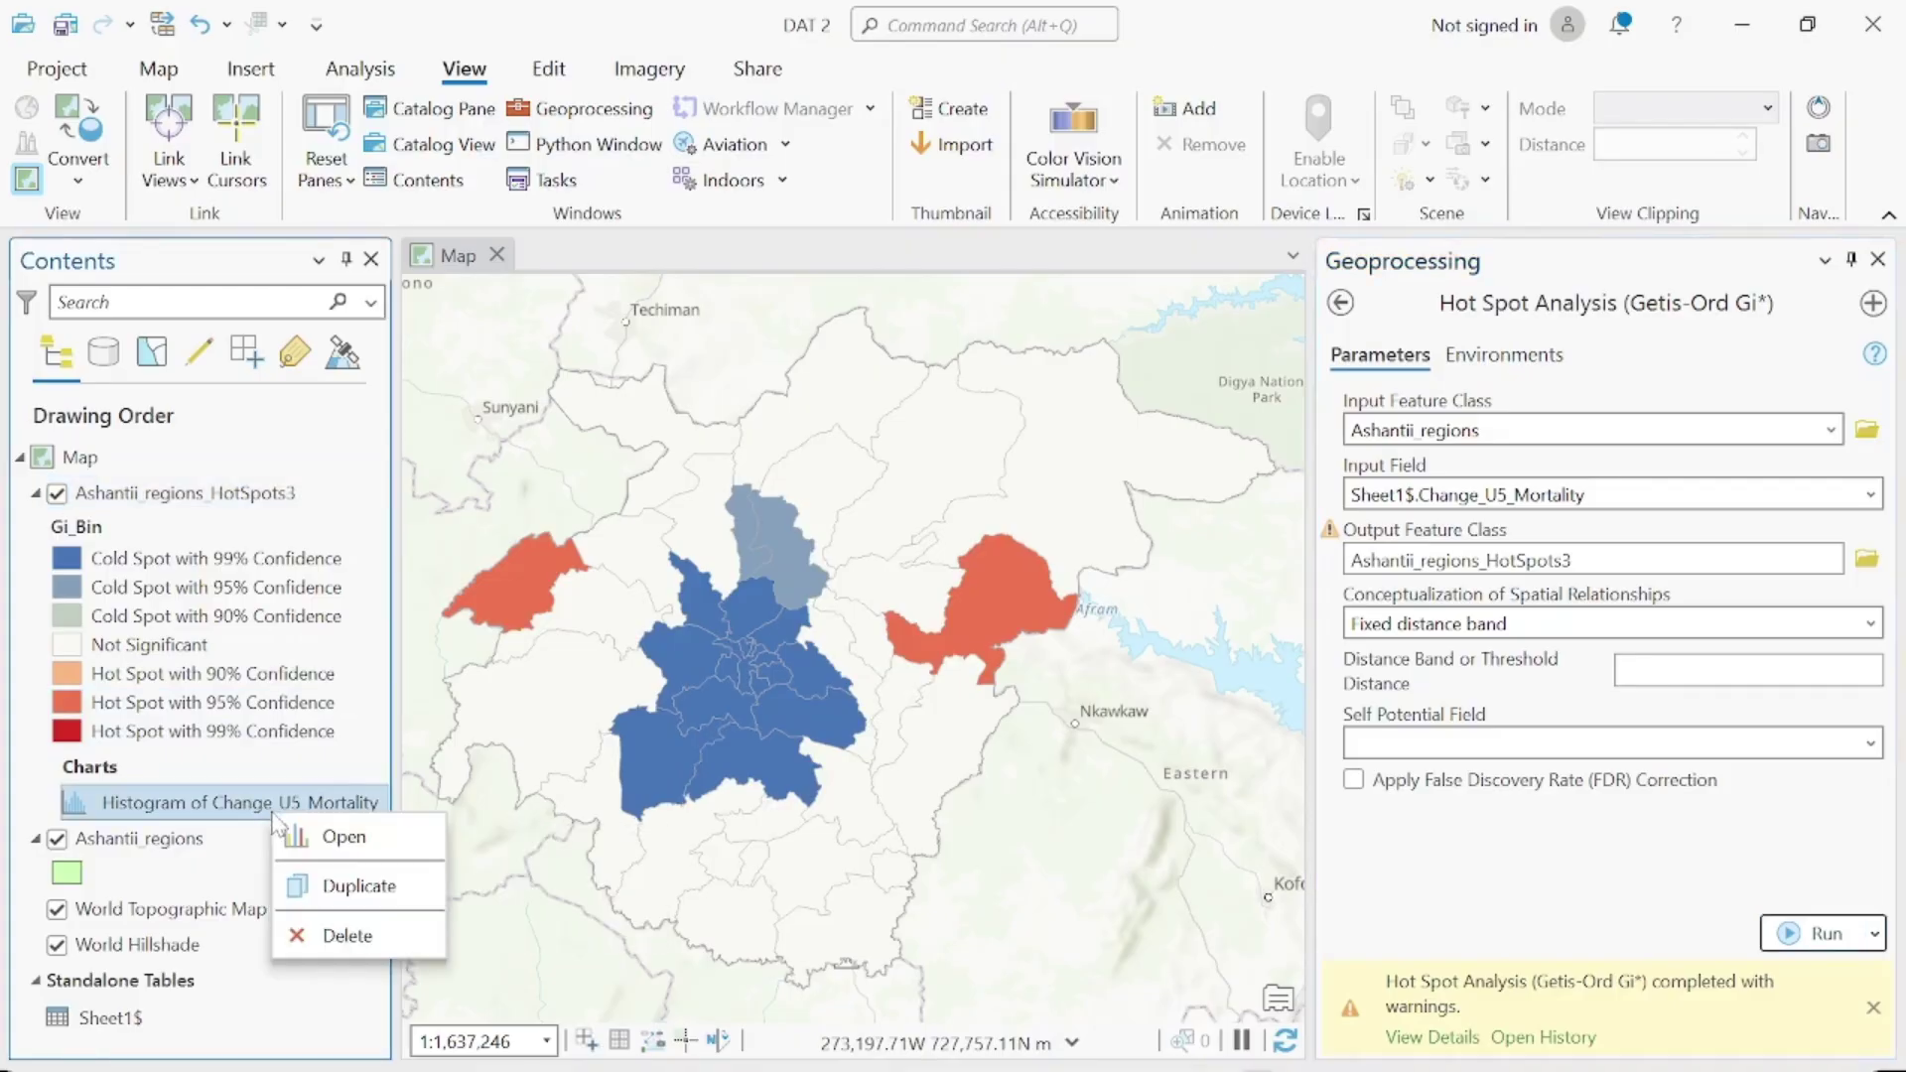
click(367, 846)
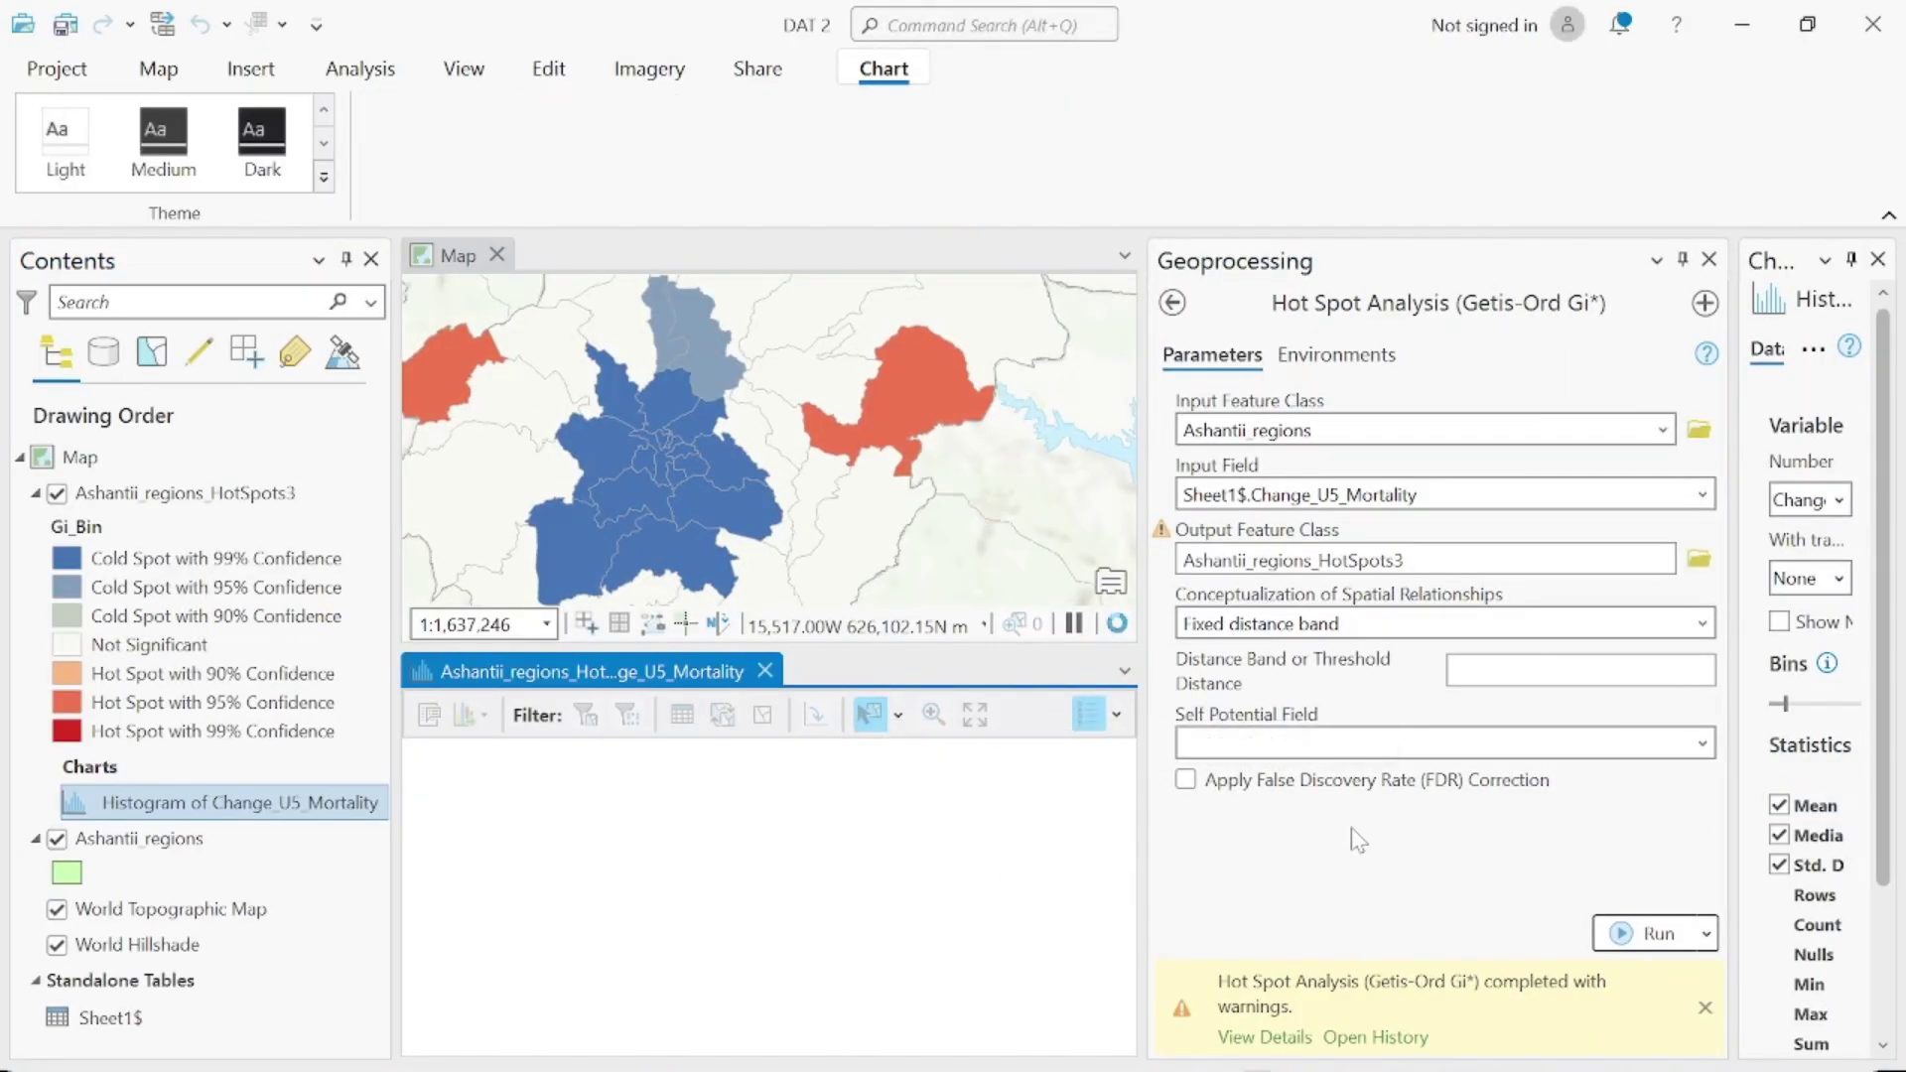
click(1710, 259)
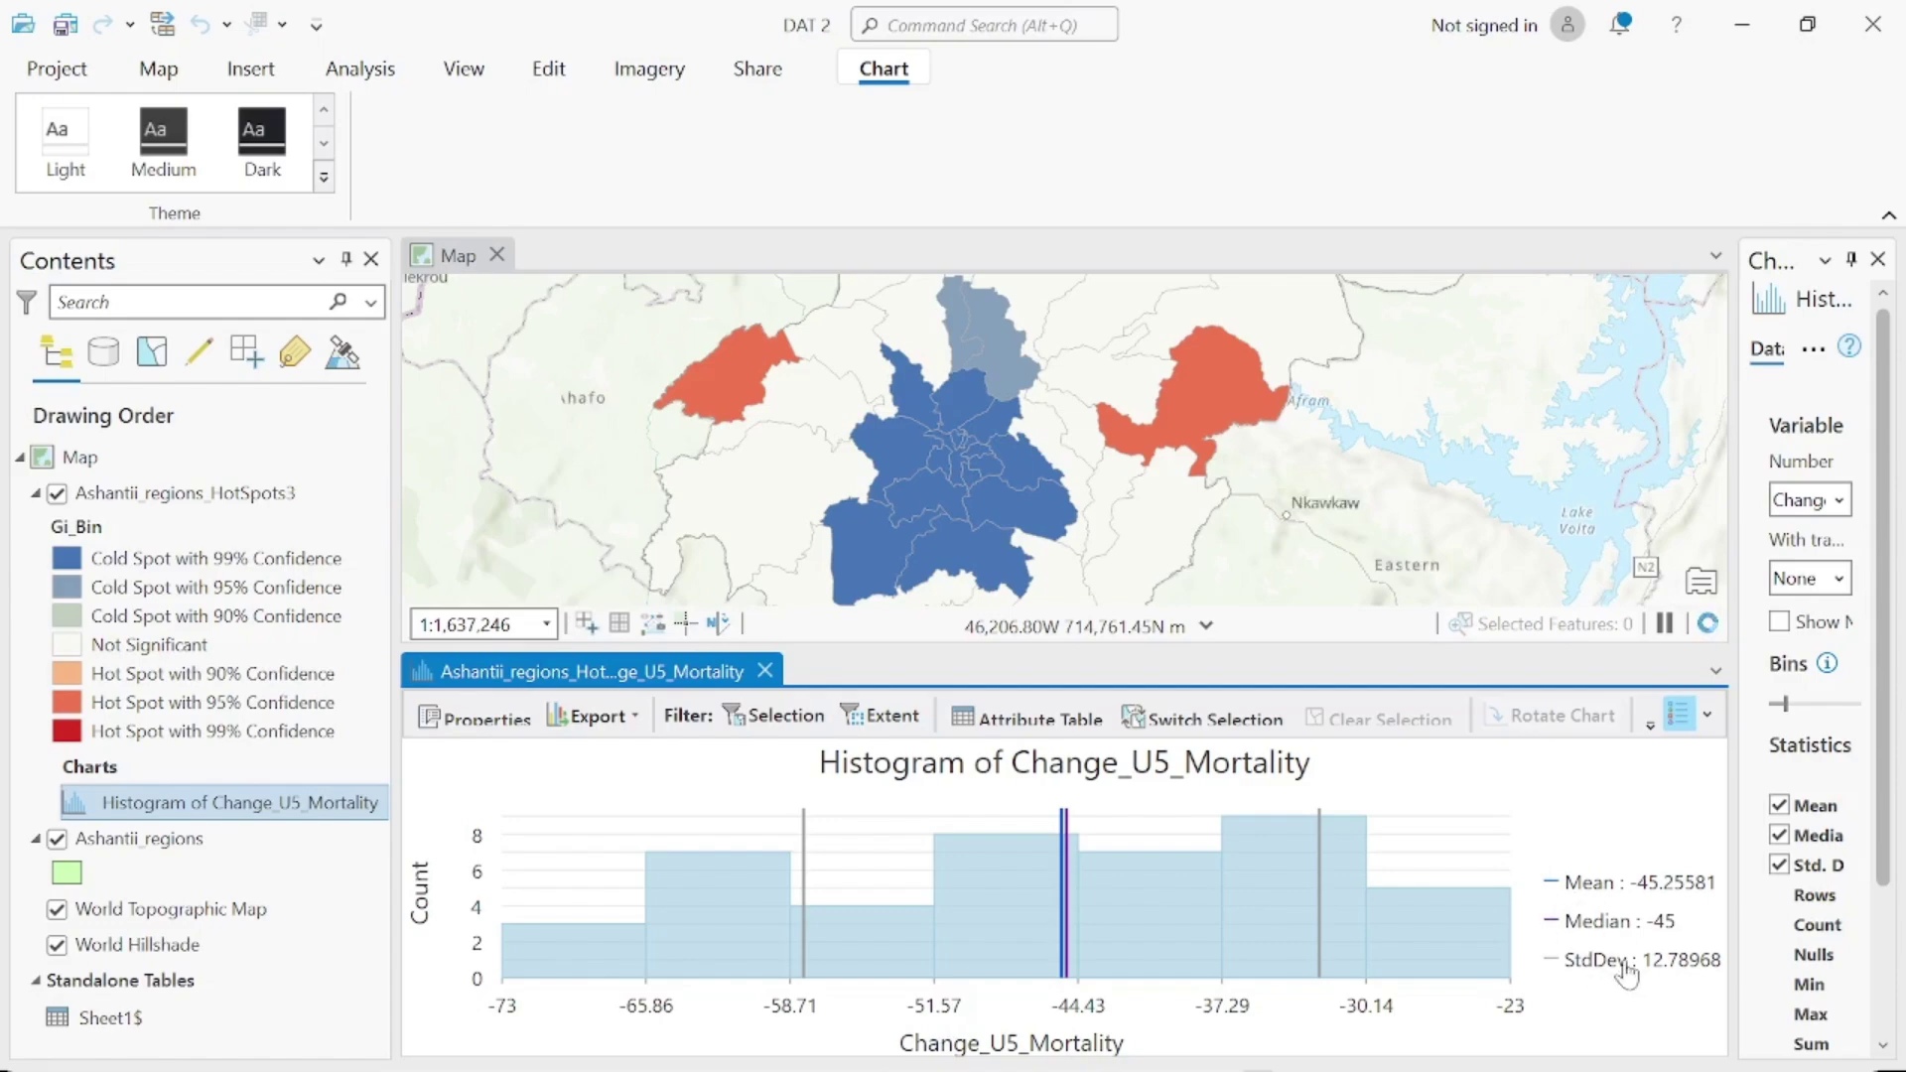
drag(1733, 754, 1599, 755)
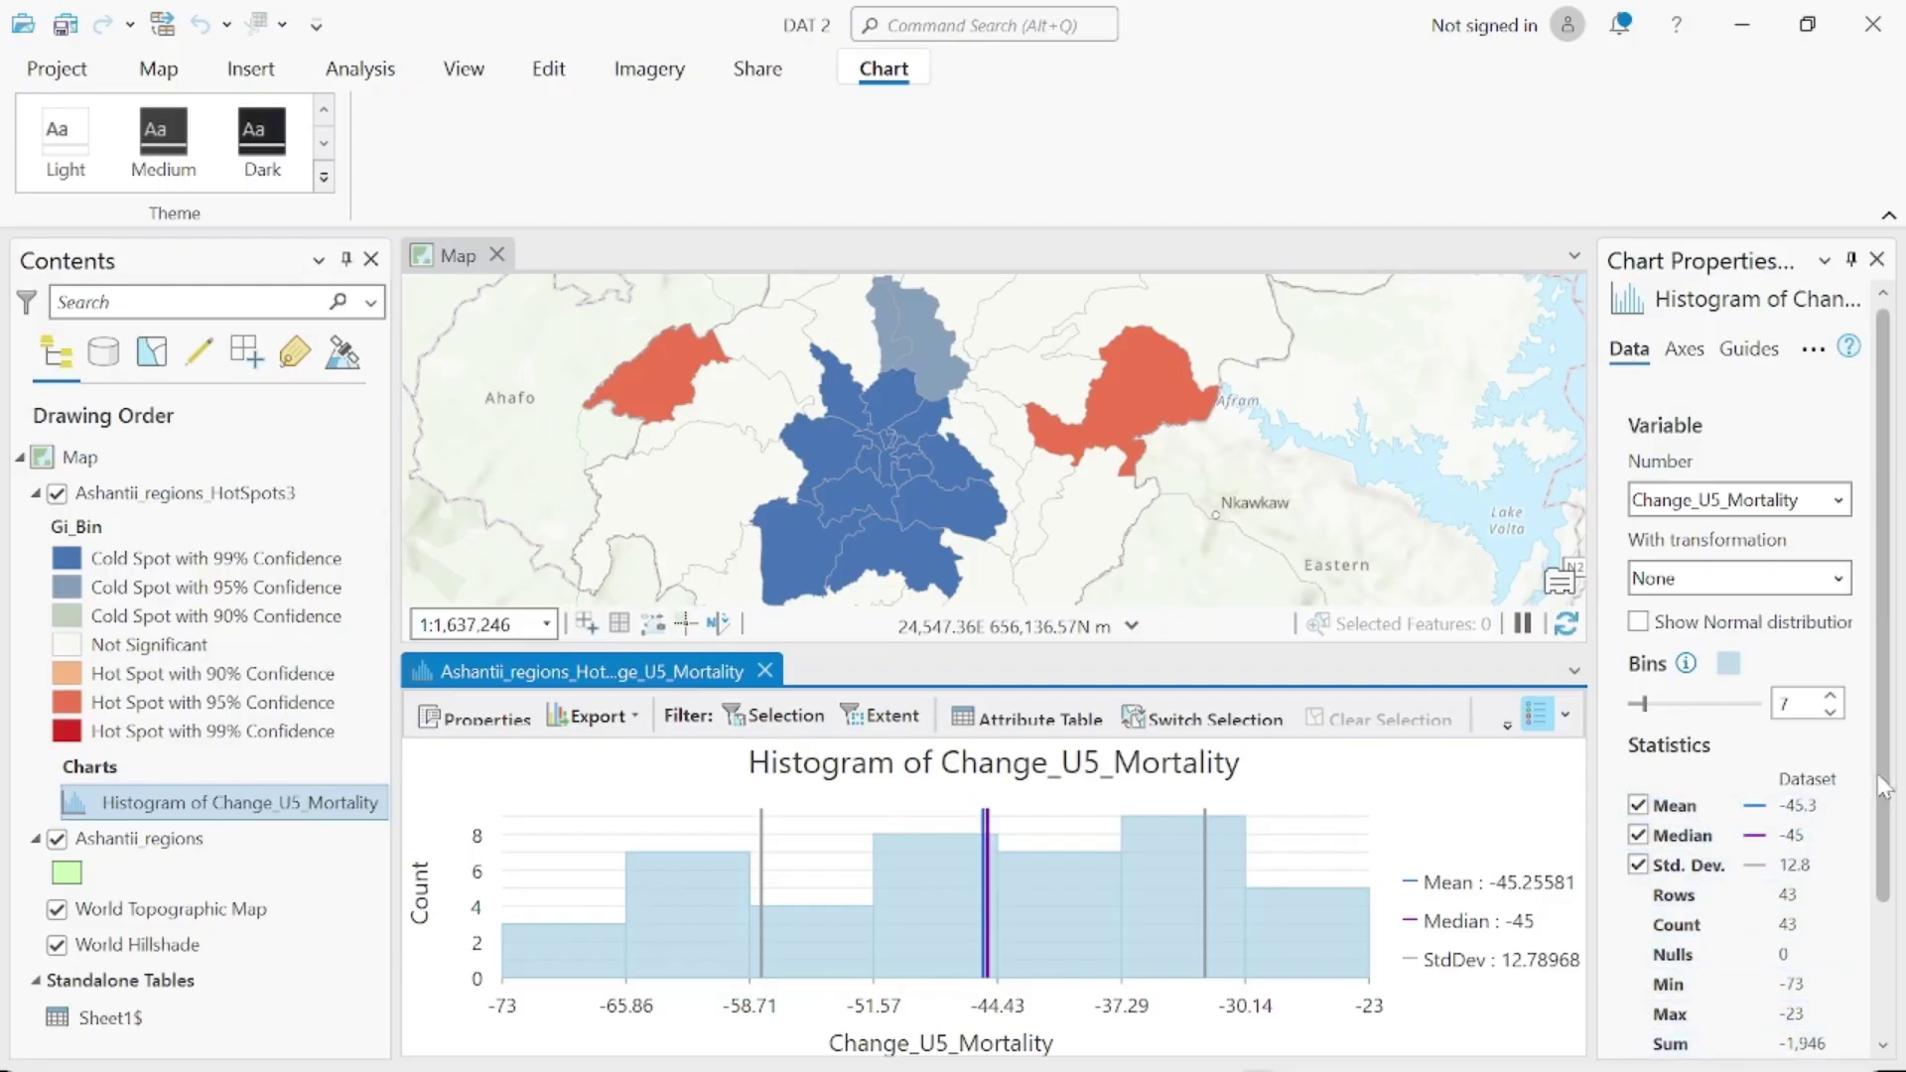
drag(1887, 784, 1894, 546)
click(767, 672)
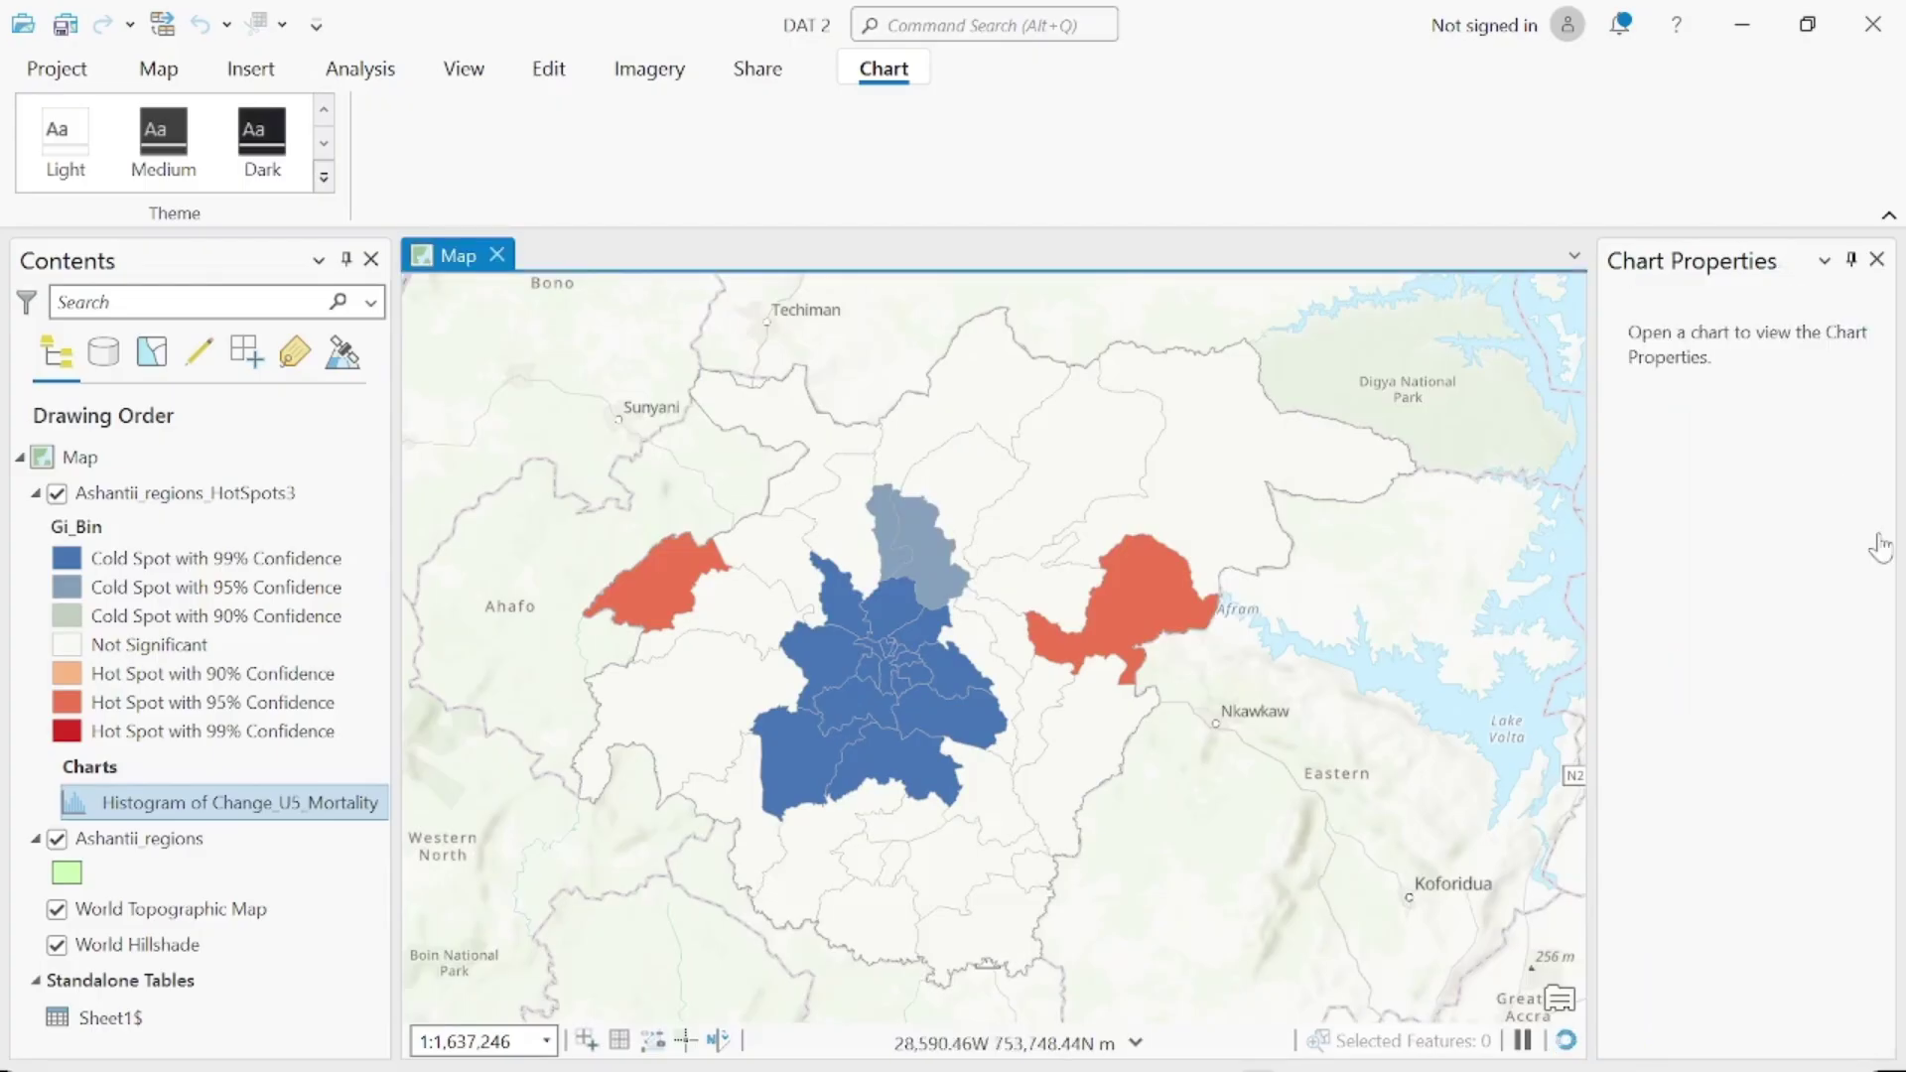
- Close the chart properties pane and hide the HotSpots3 and Ashantii_regions layers
click(1877, 262)
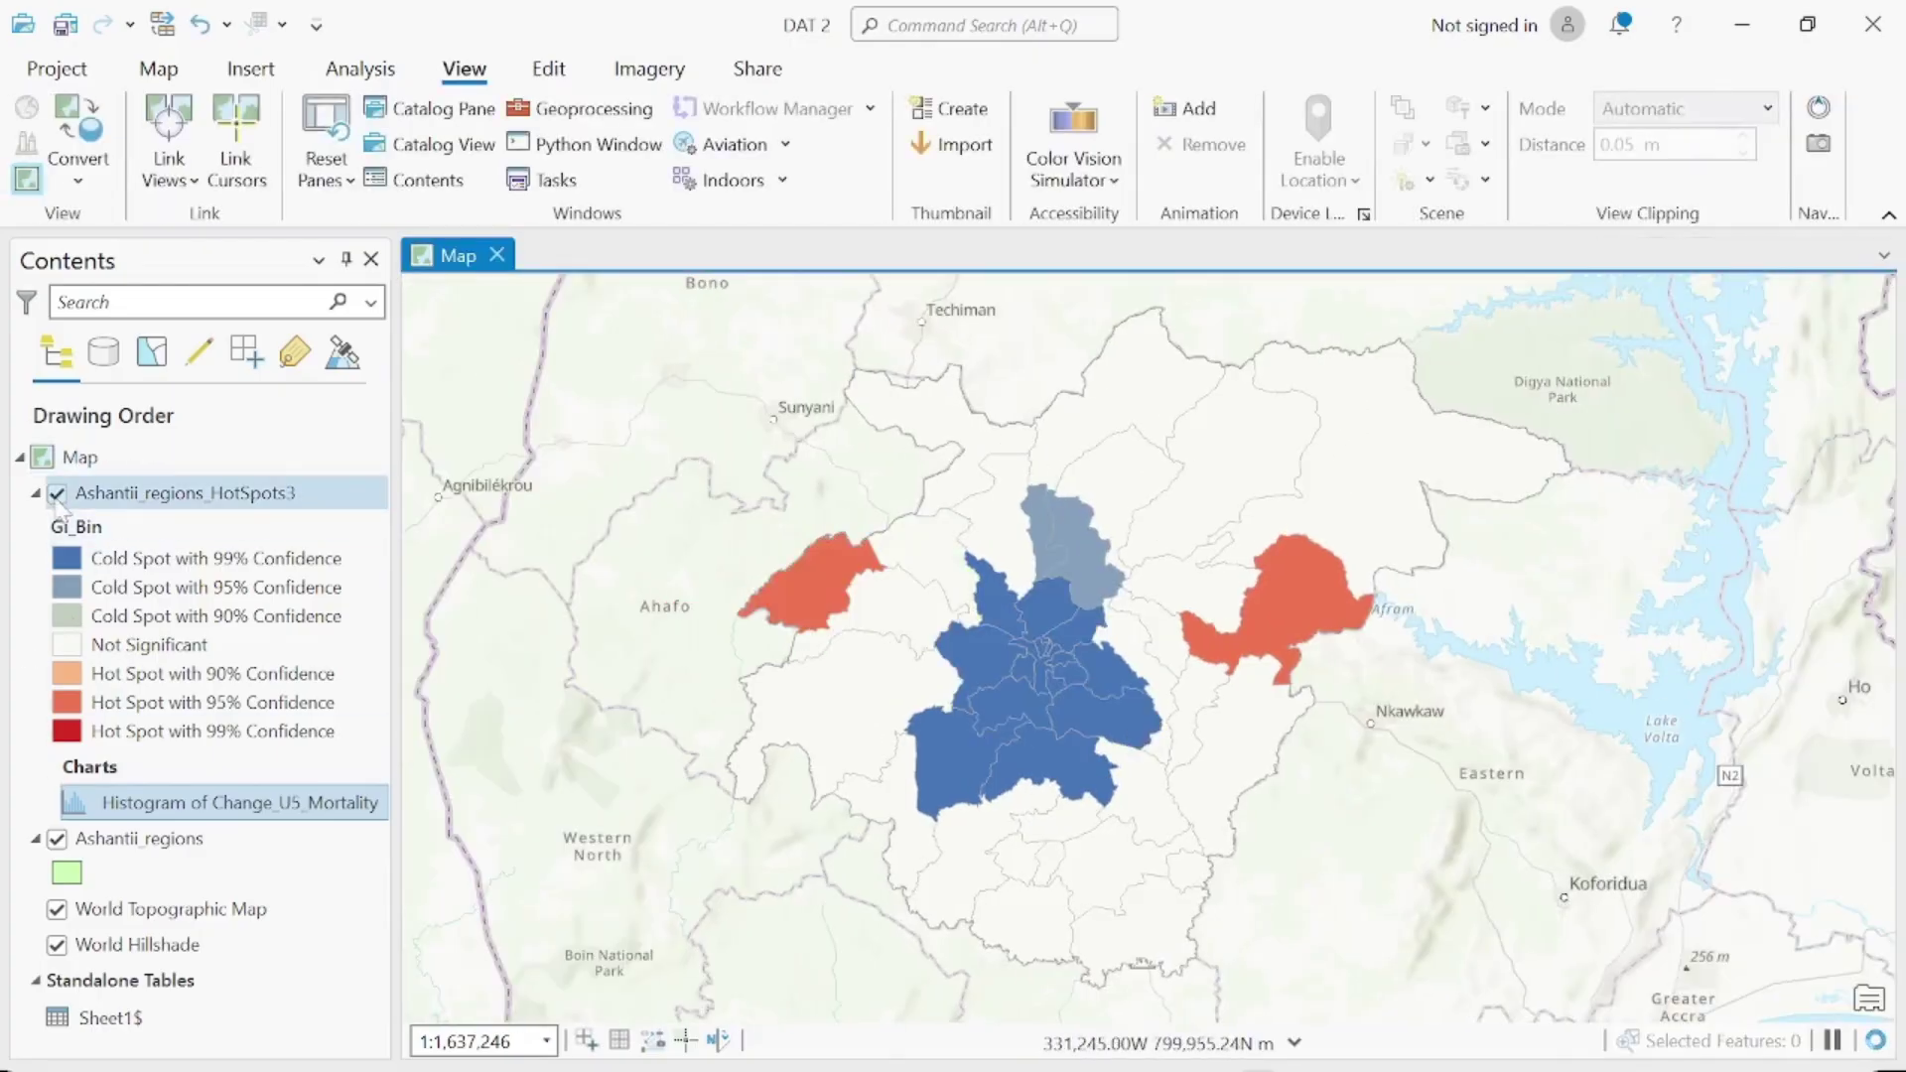
click(57, 492)
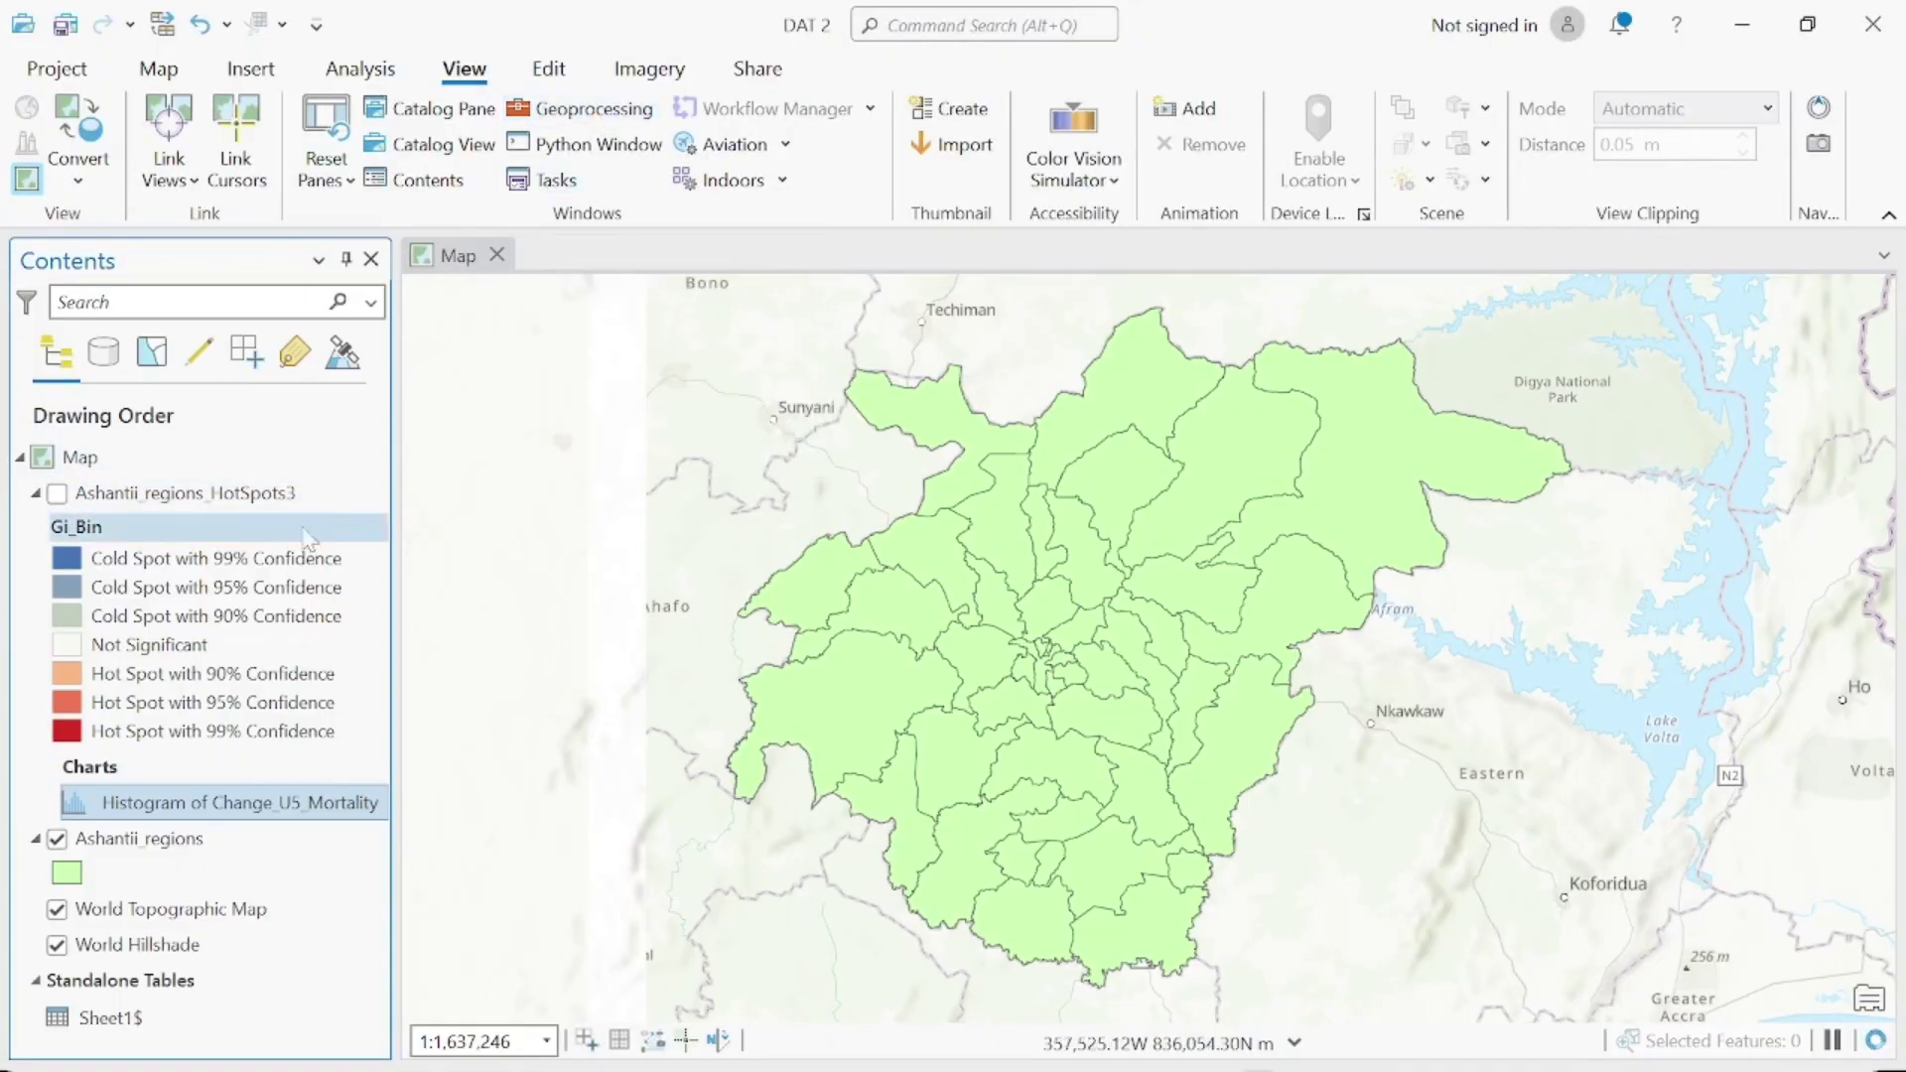
click(57, 840)
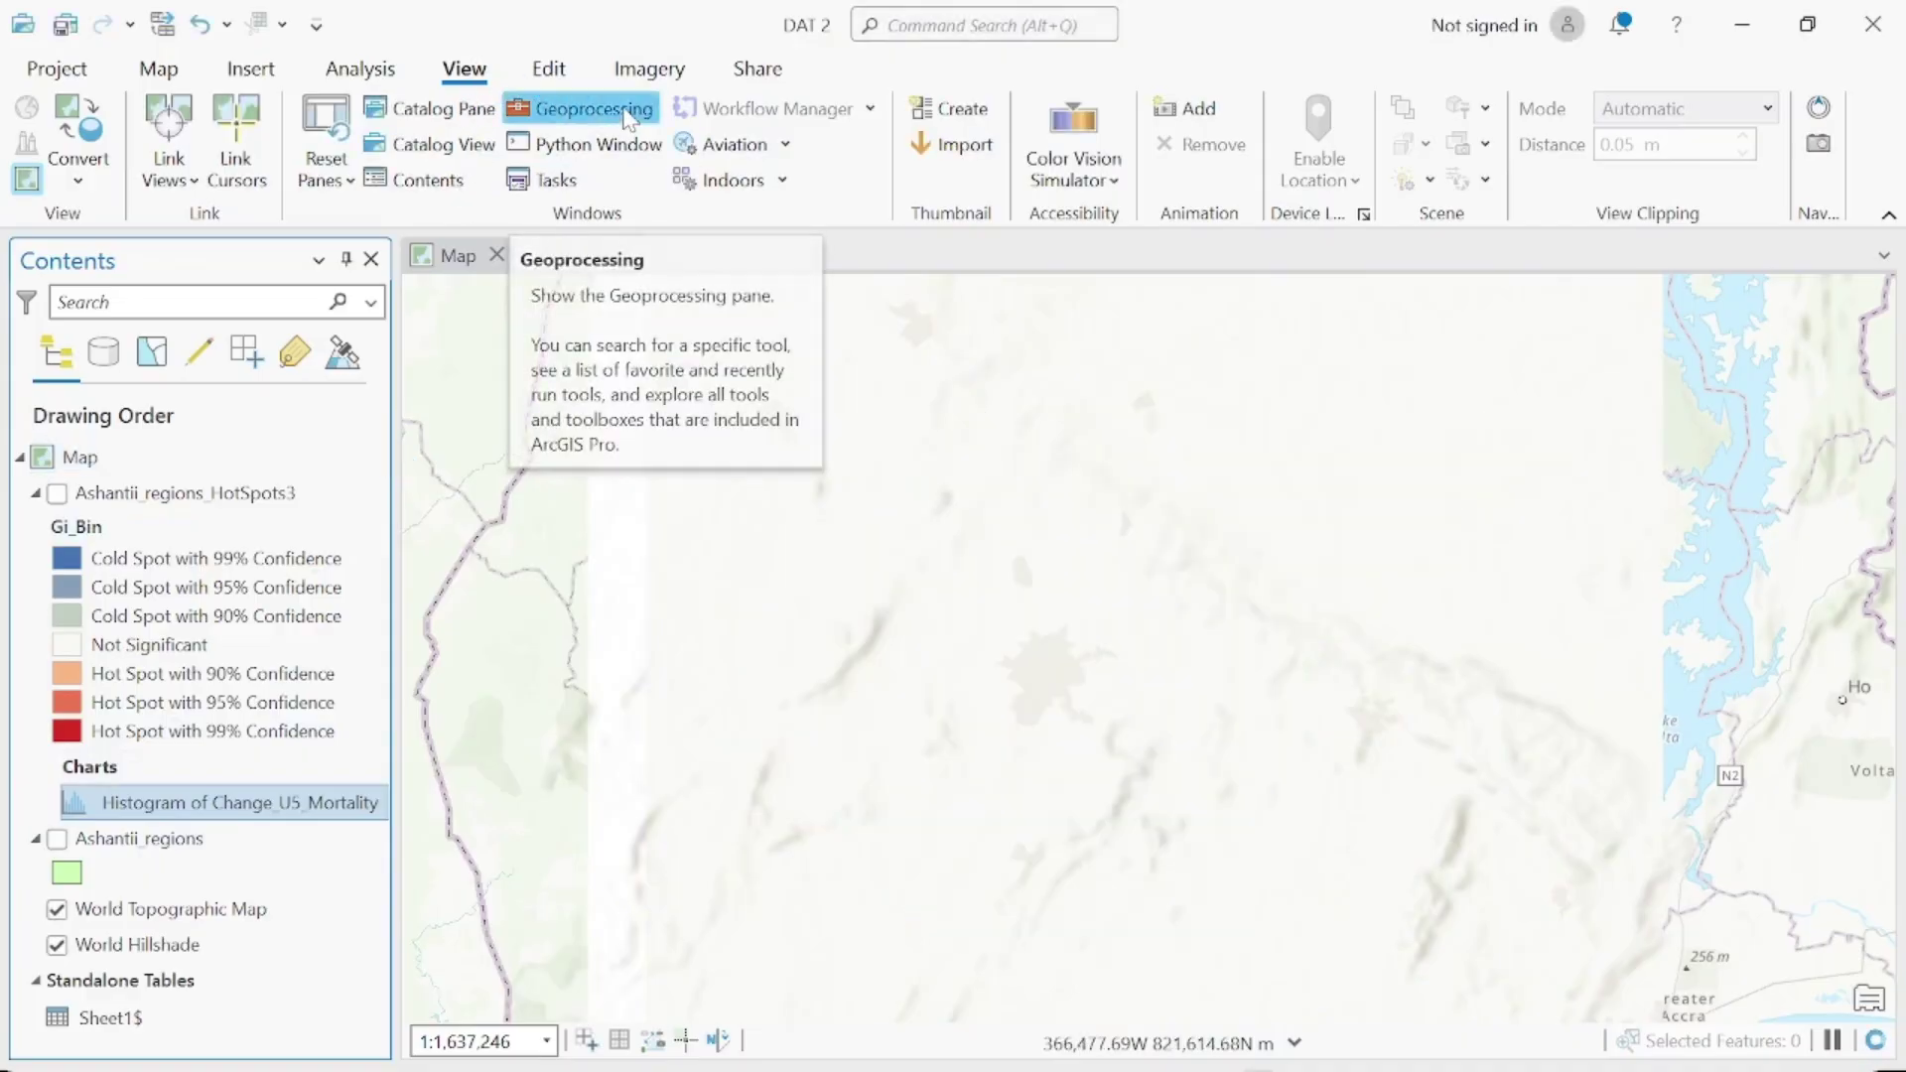
- Run Hot Spot Analysis (Getis-Ord Gi*) on Ashantii_regions with Change_Enrolment as the input field
click(586, 109)
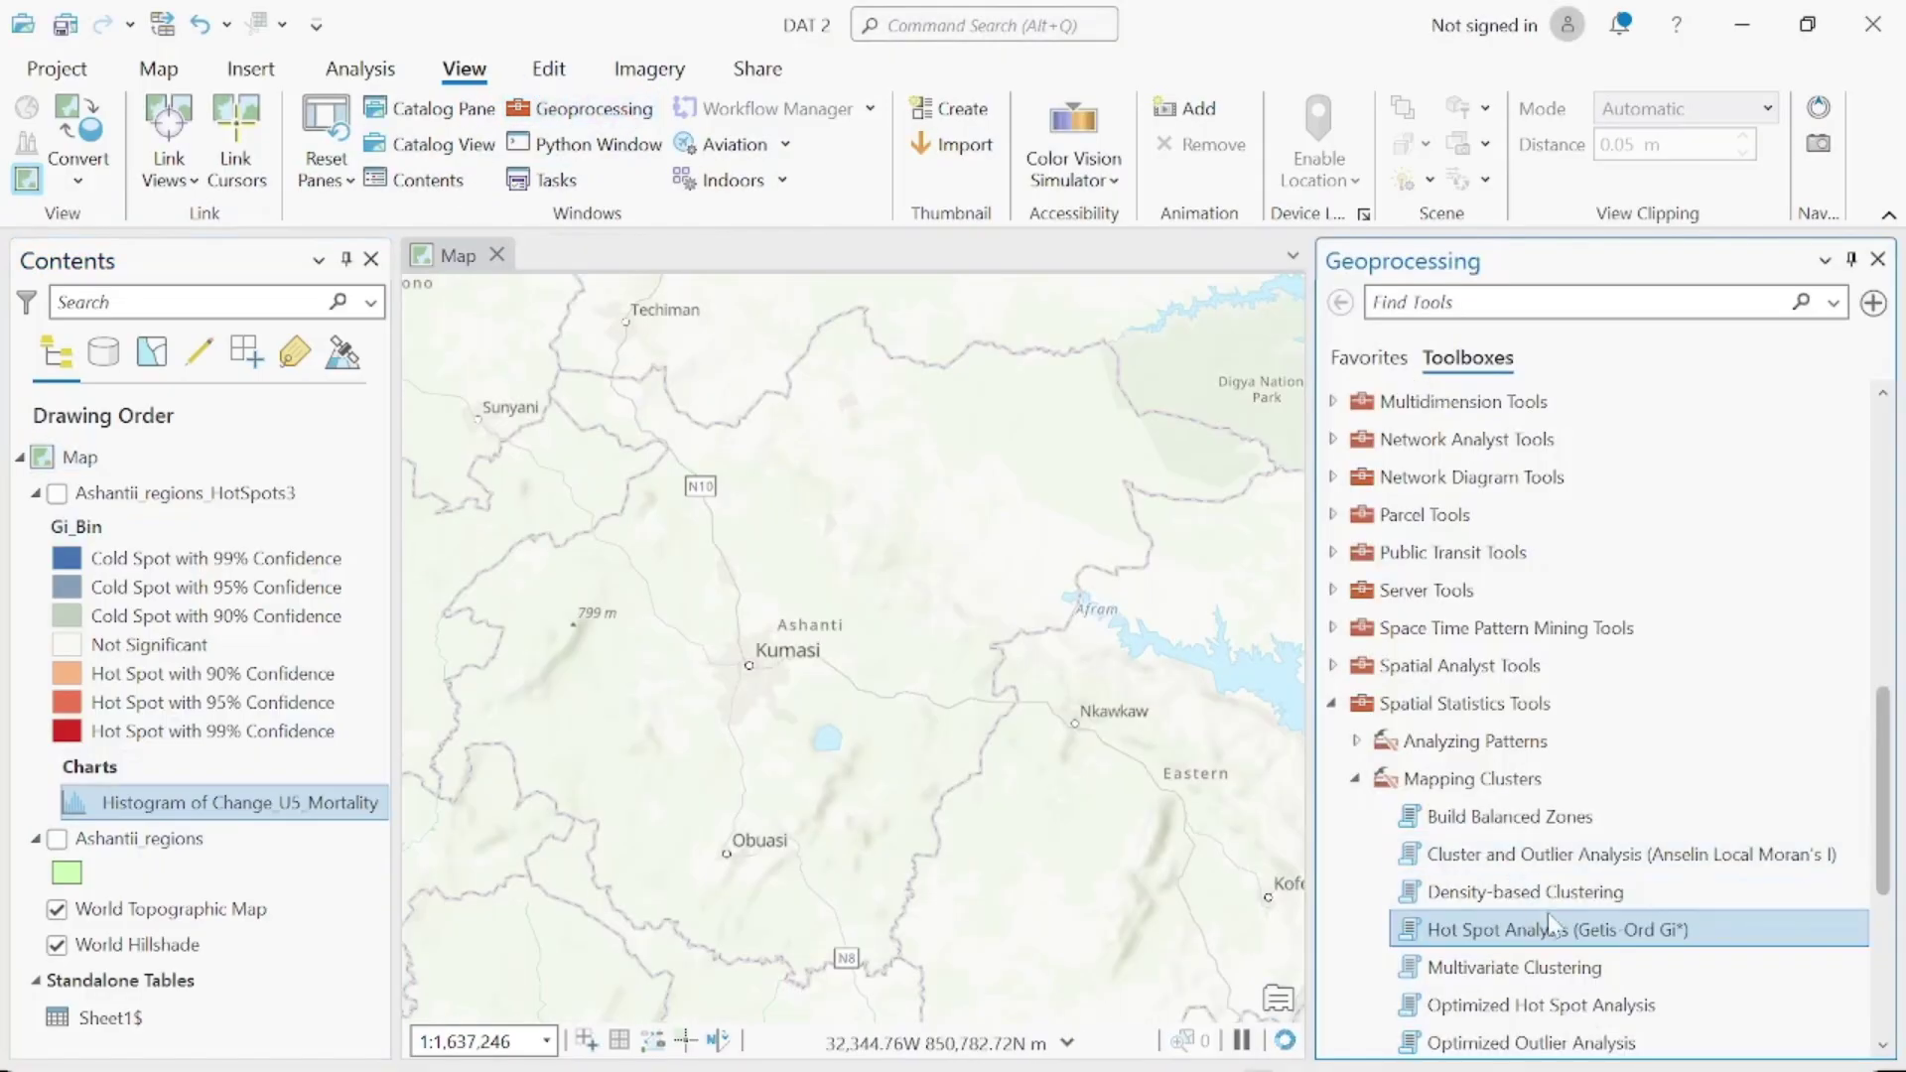
double_click(1570, 930)
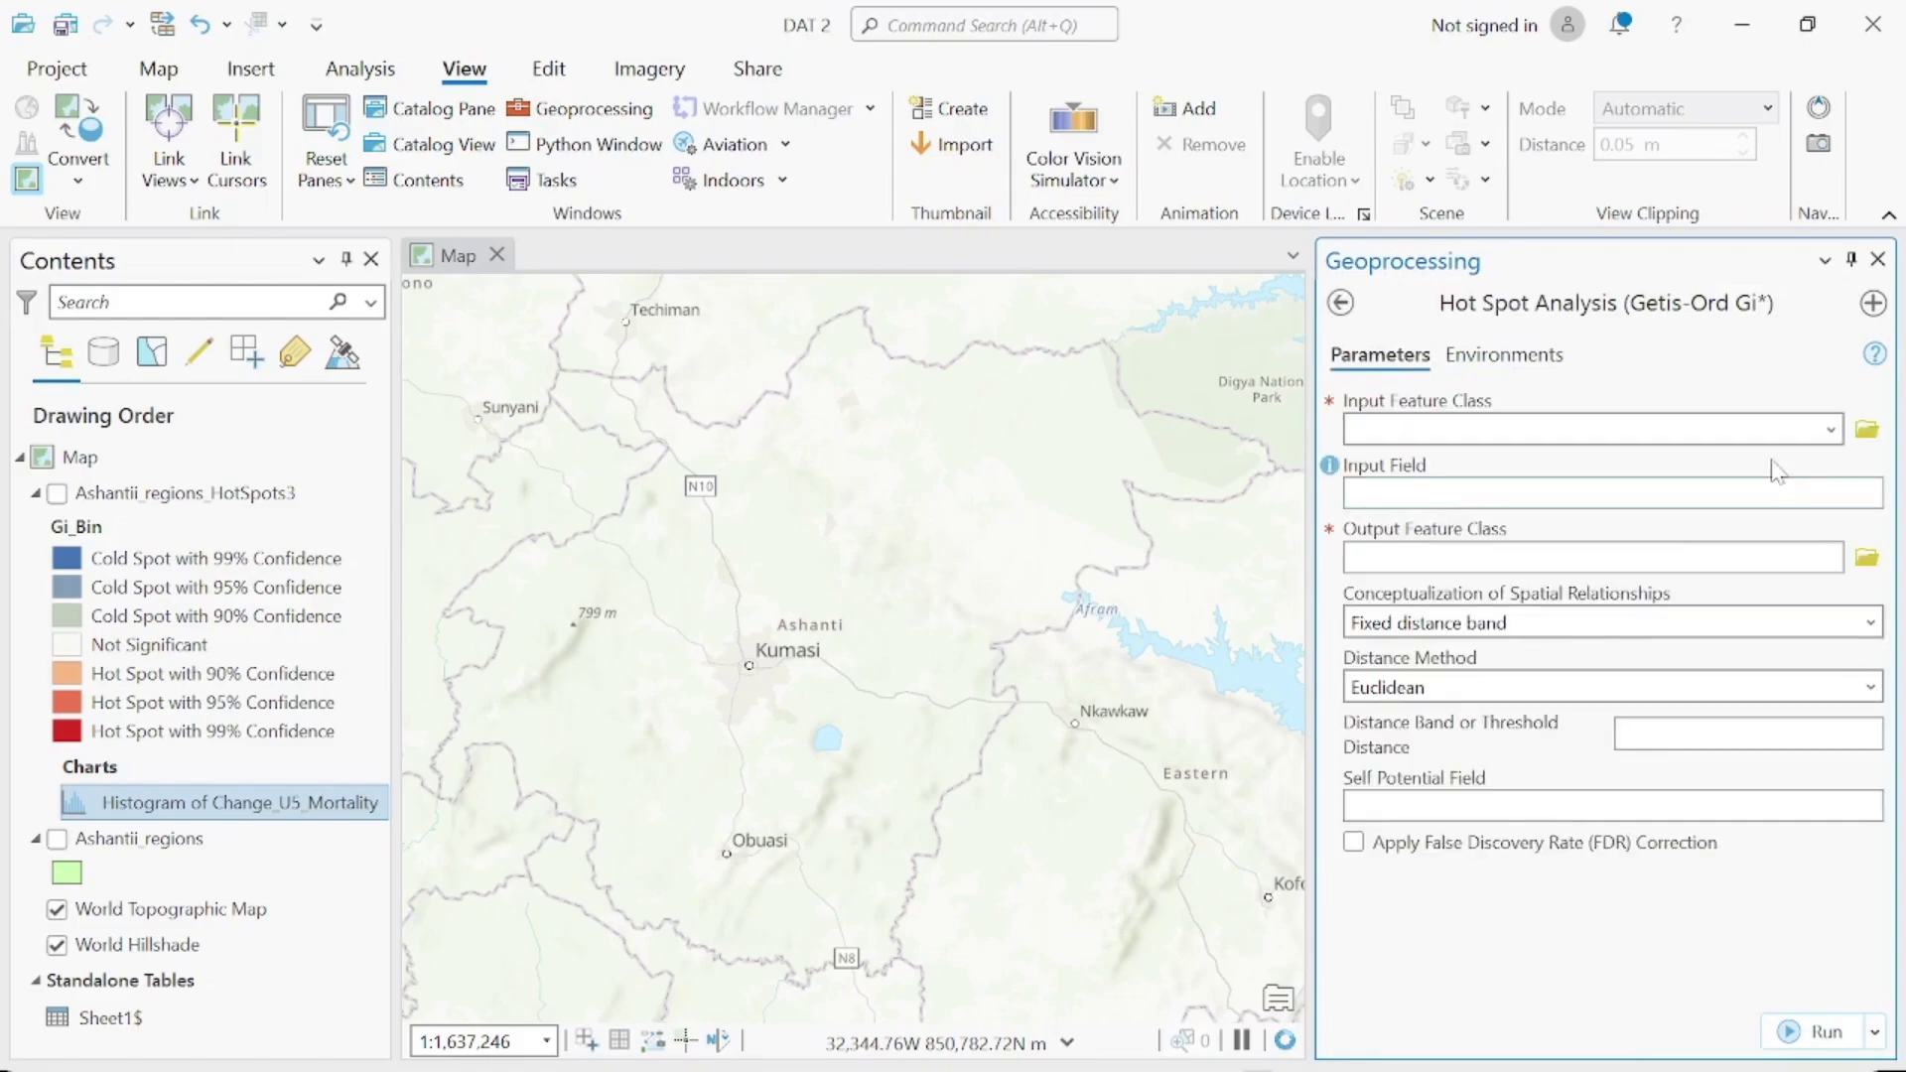
click(1832, 431)
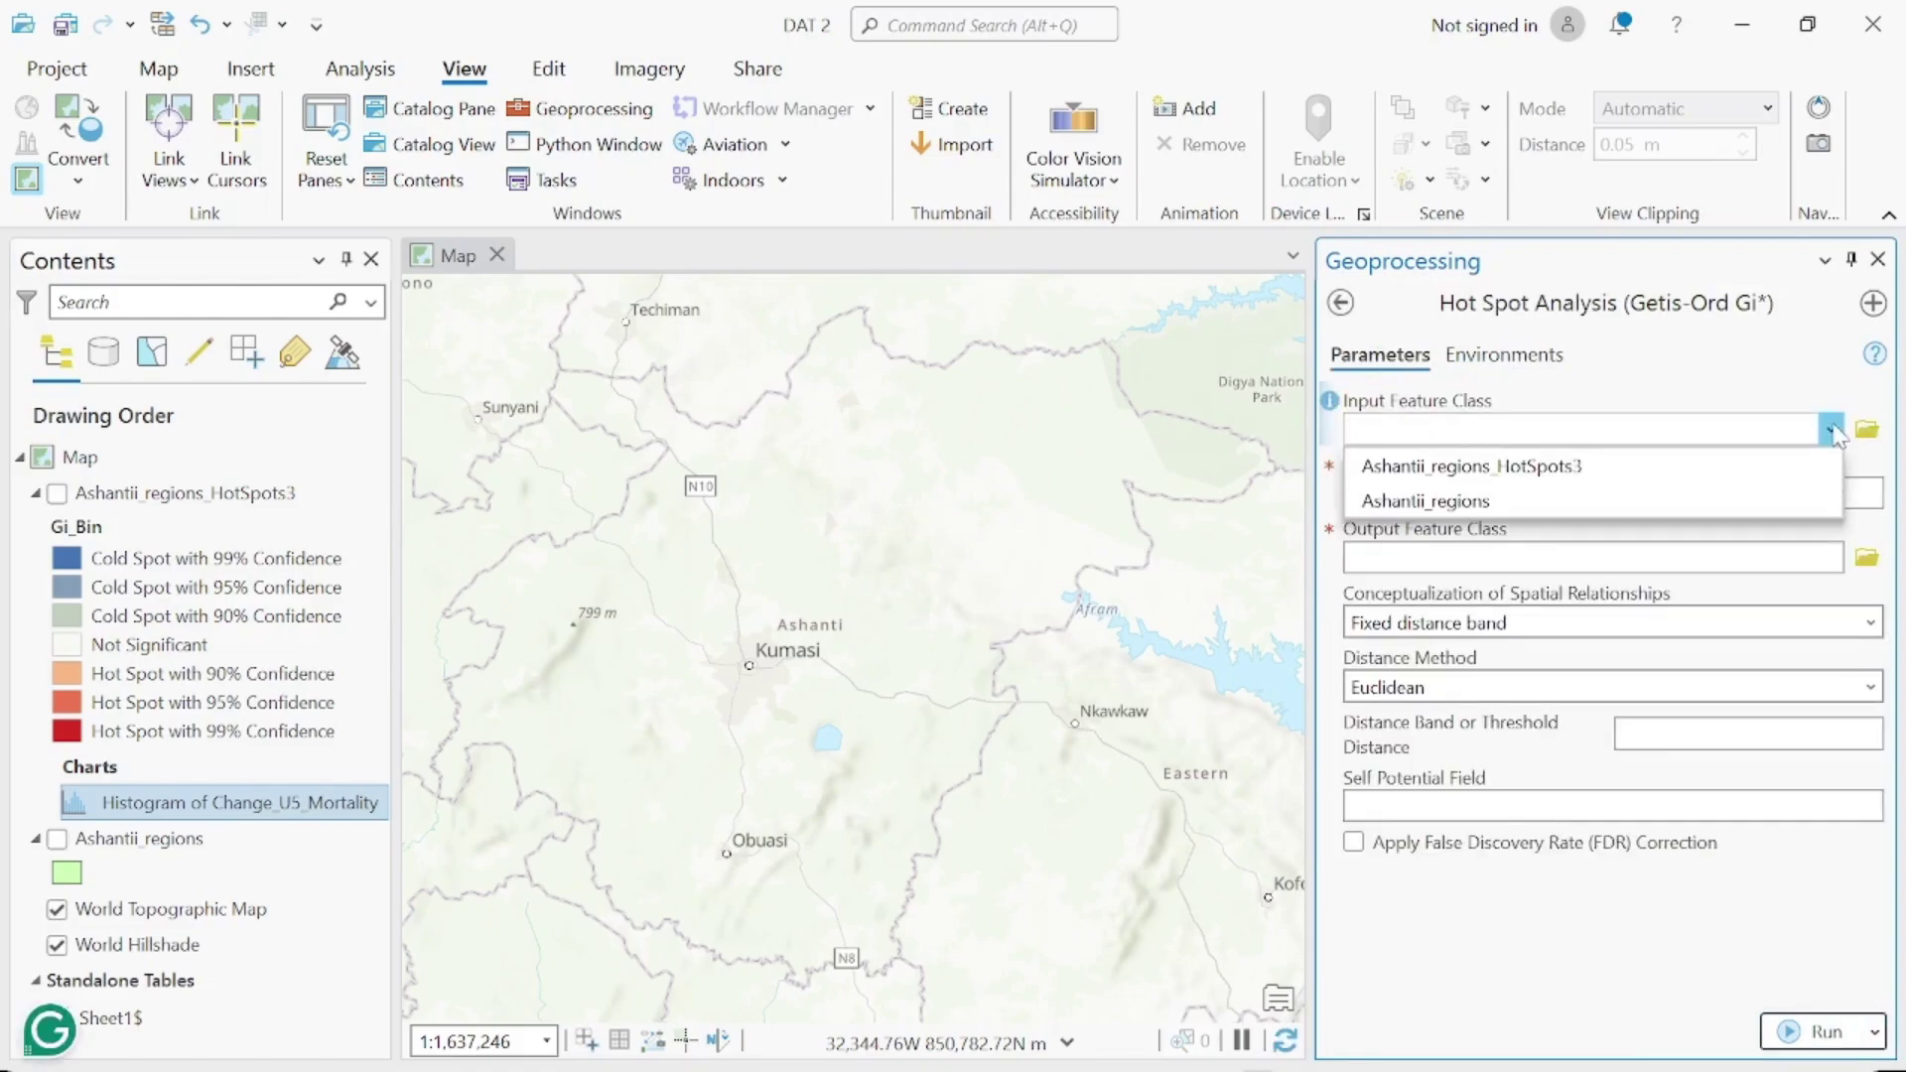
click(1718, 500)
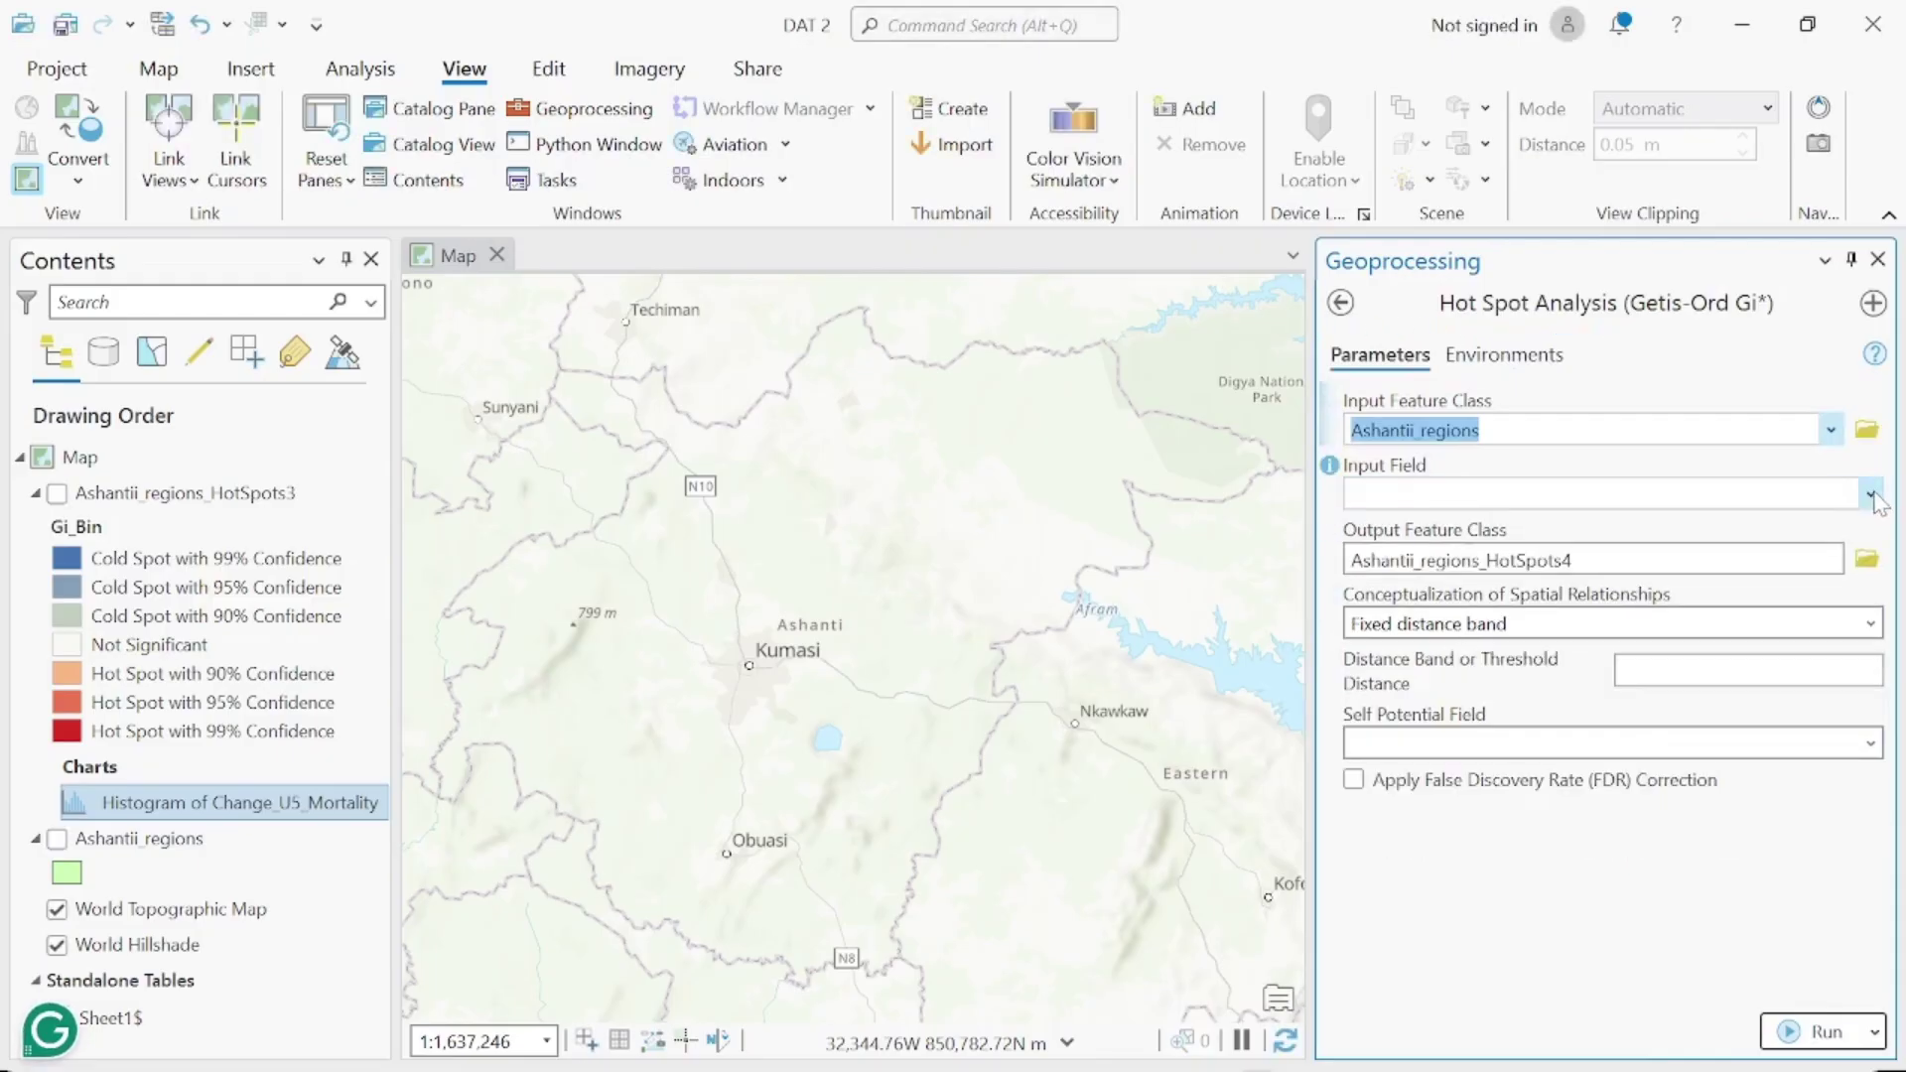
click(1870, 494)
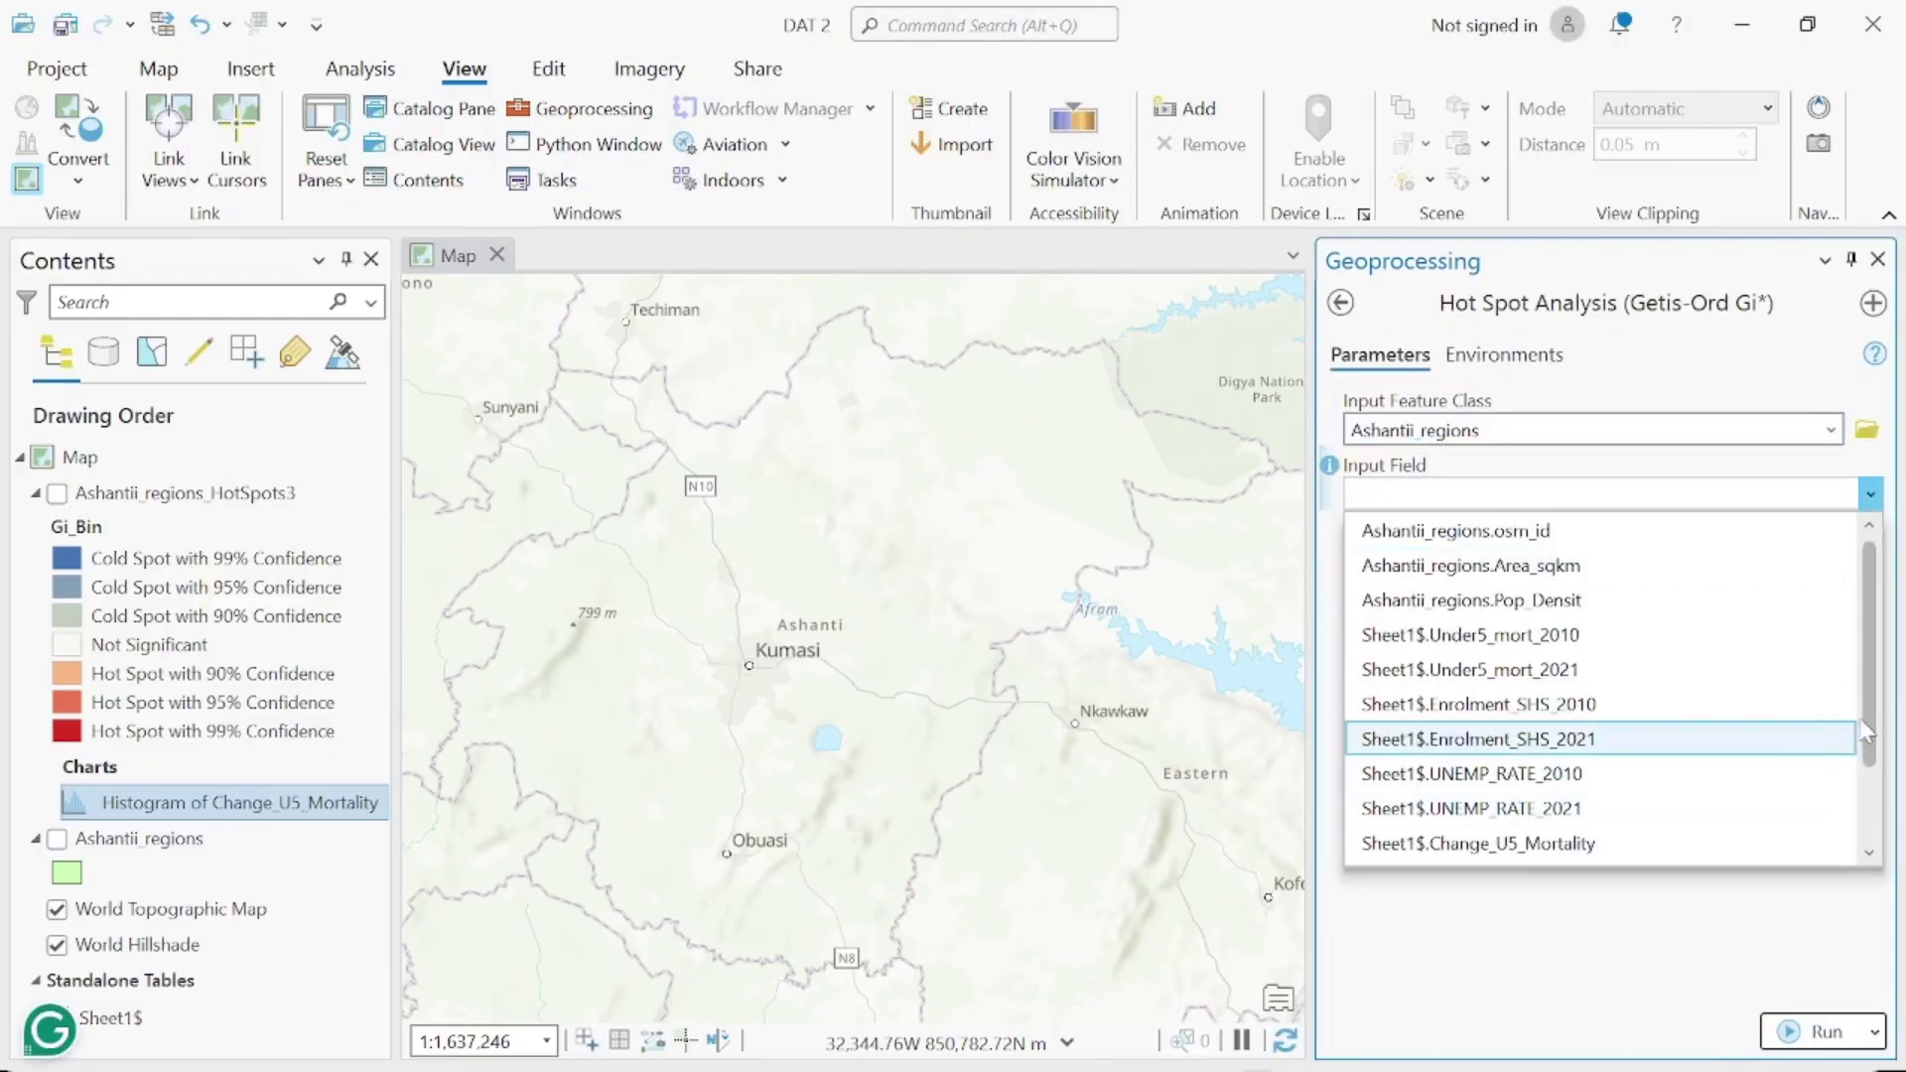
drag(1866, 732, 1867, 804)
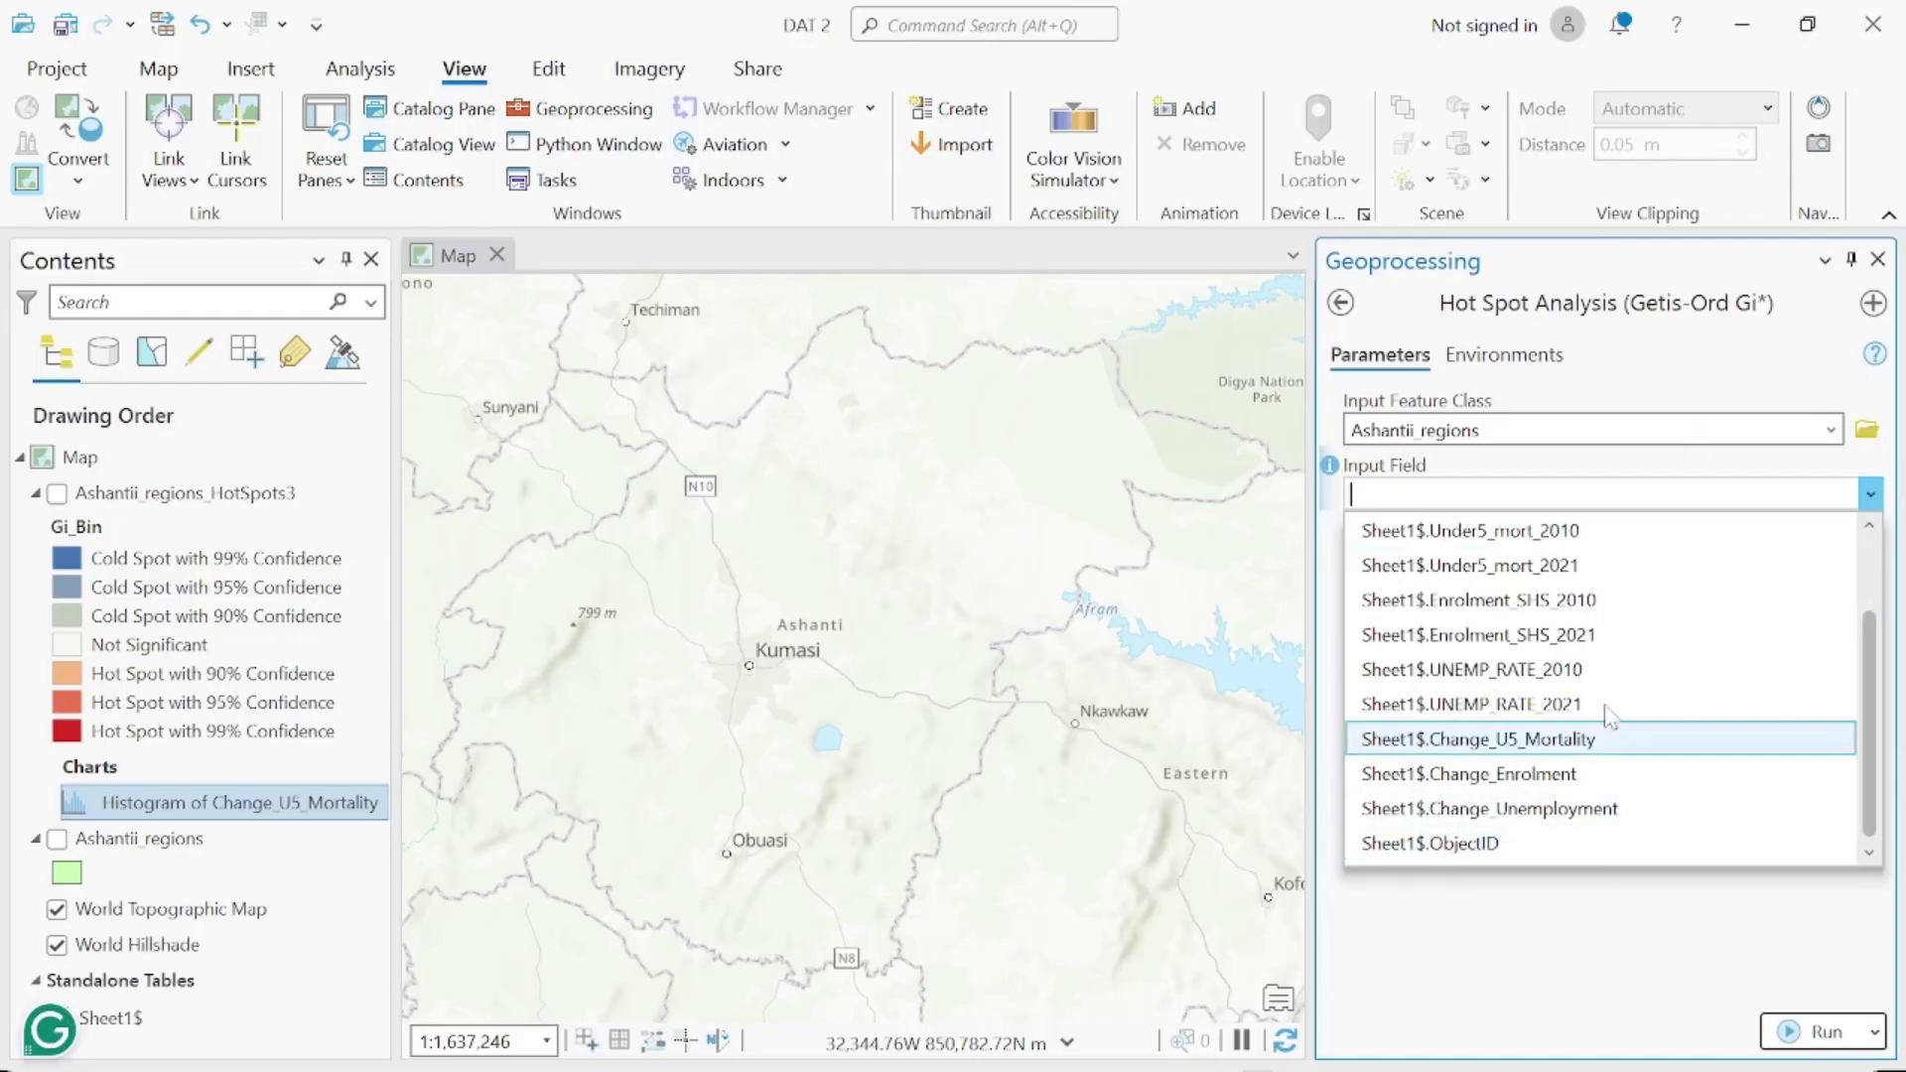
click(1520, 782)
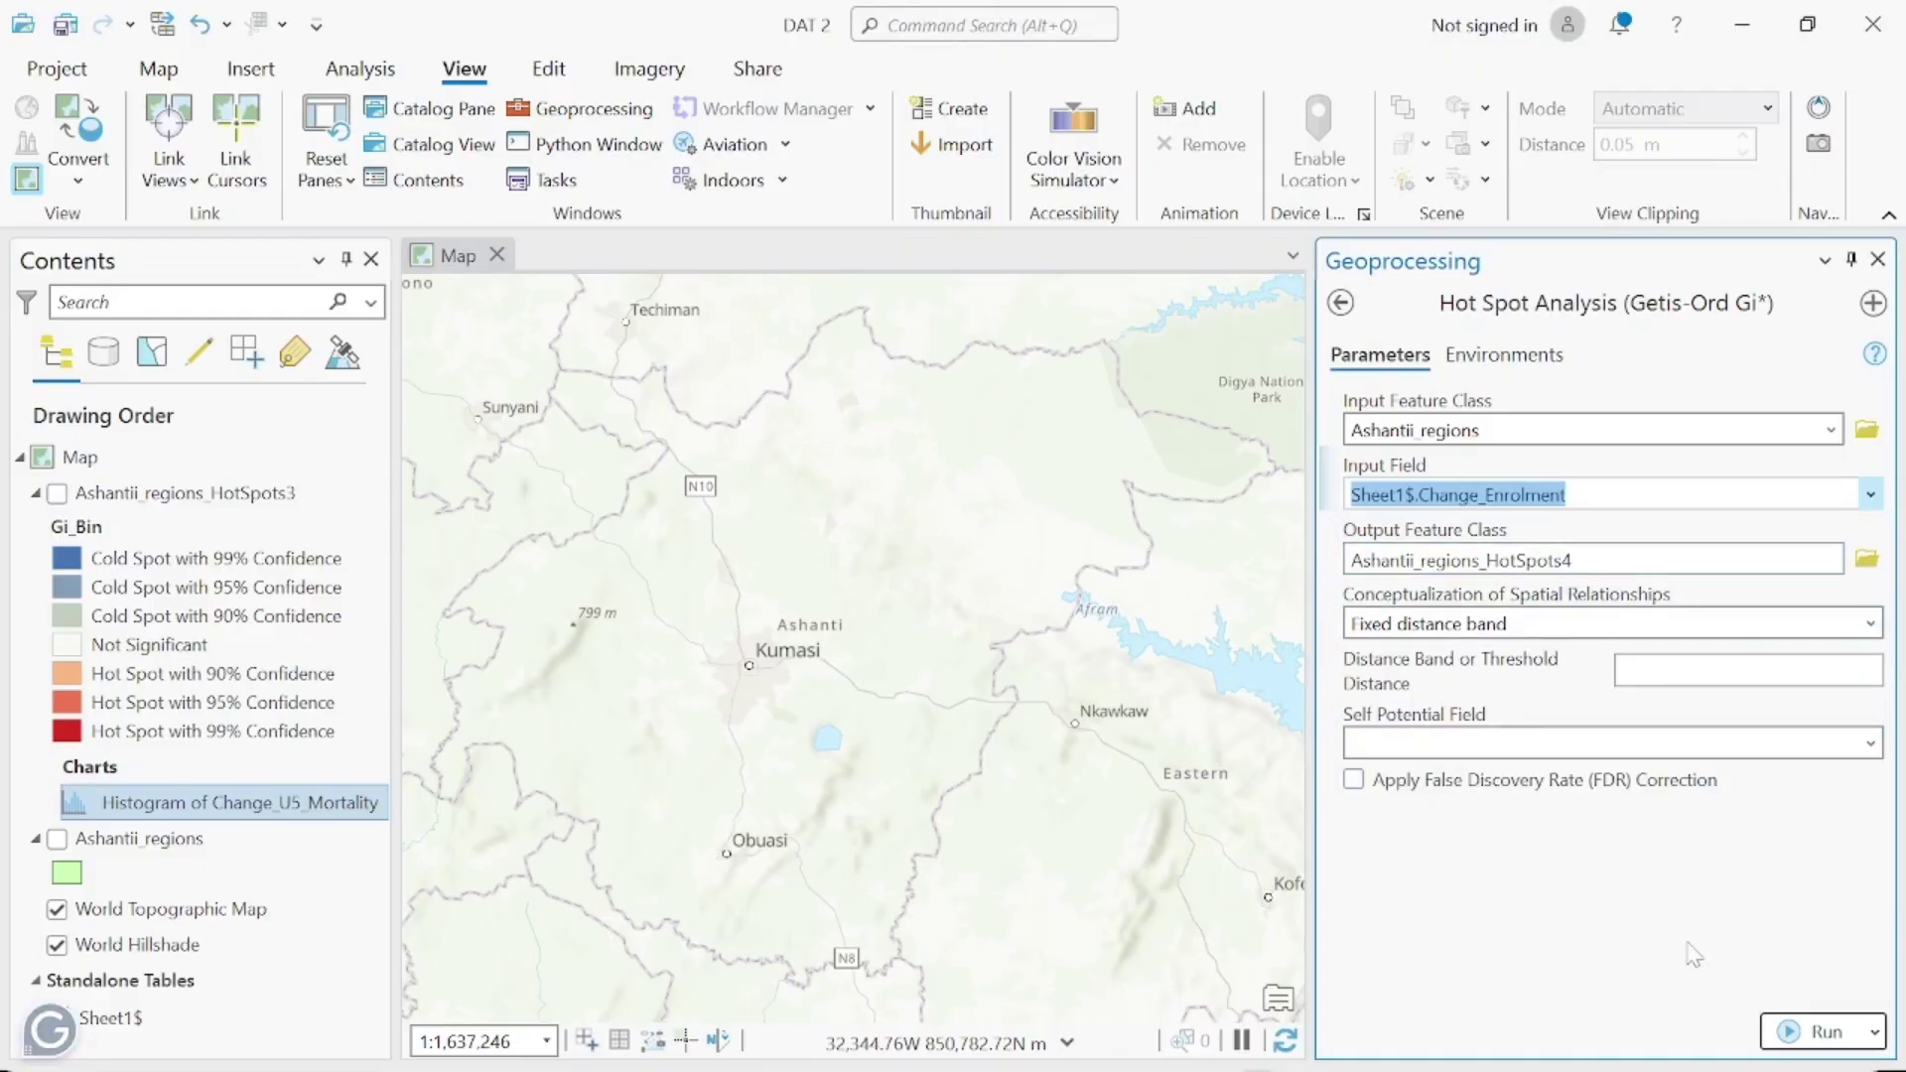
click(1795, 1032)
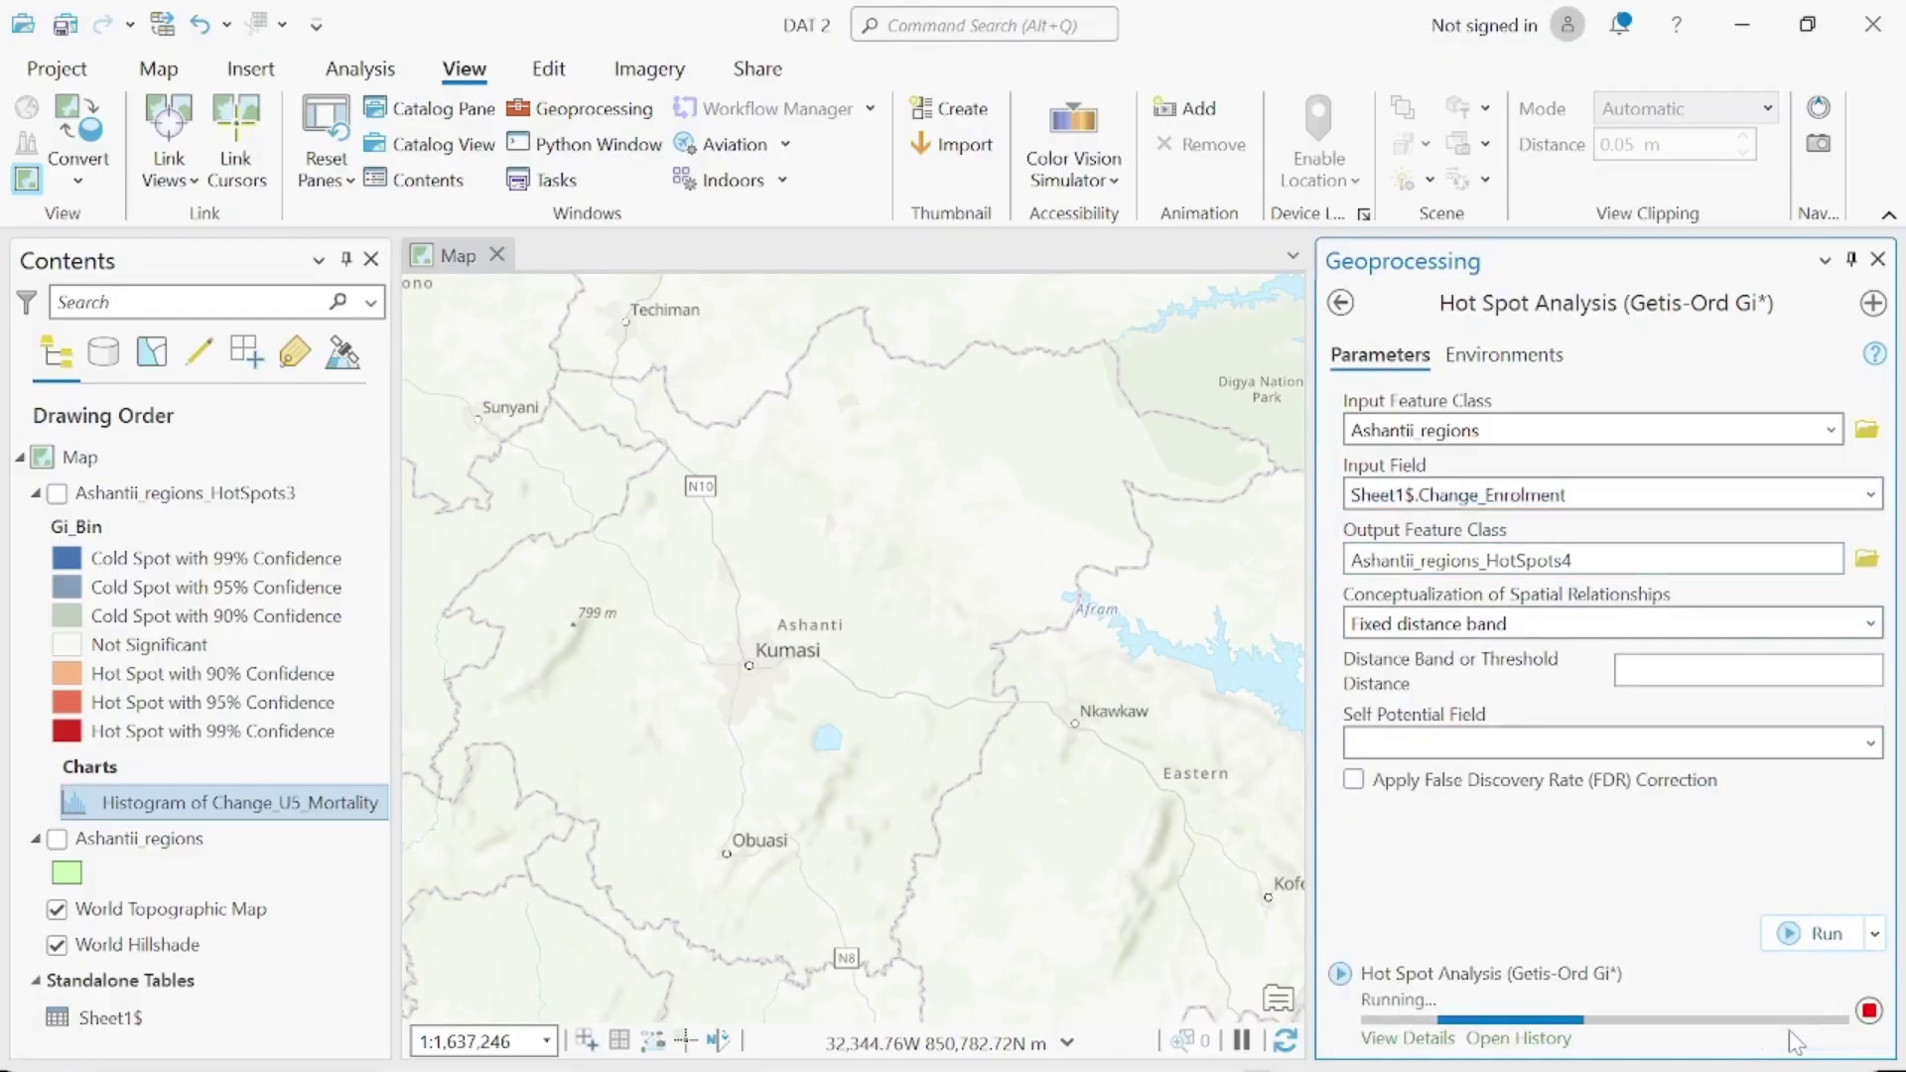
- Let the enrolment run finish and dismiss its details pop-up, leaving Ashantii_regions_HotSpots4 on the map
mouse_move(1795, 1042)
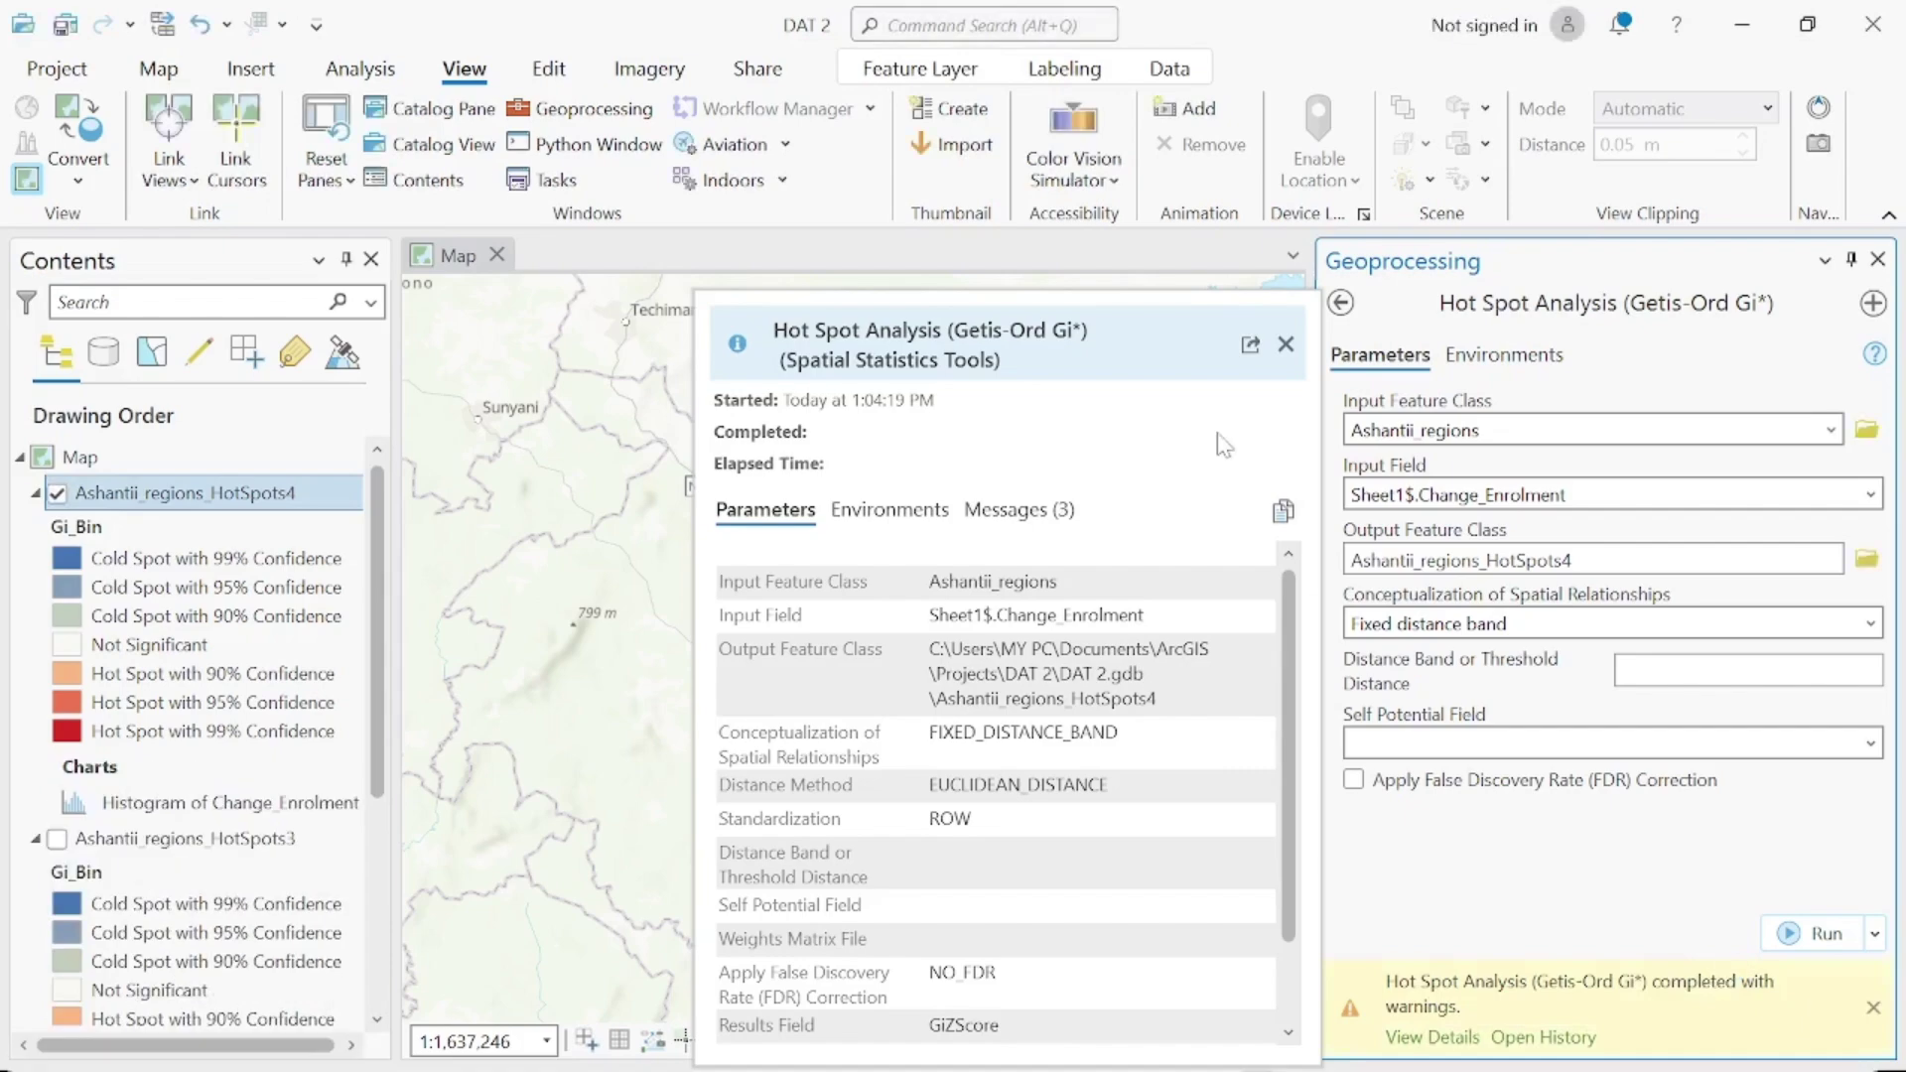
click(1285, 343)
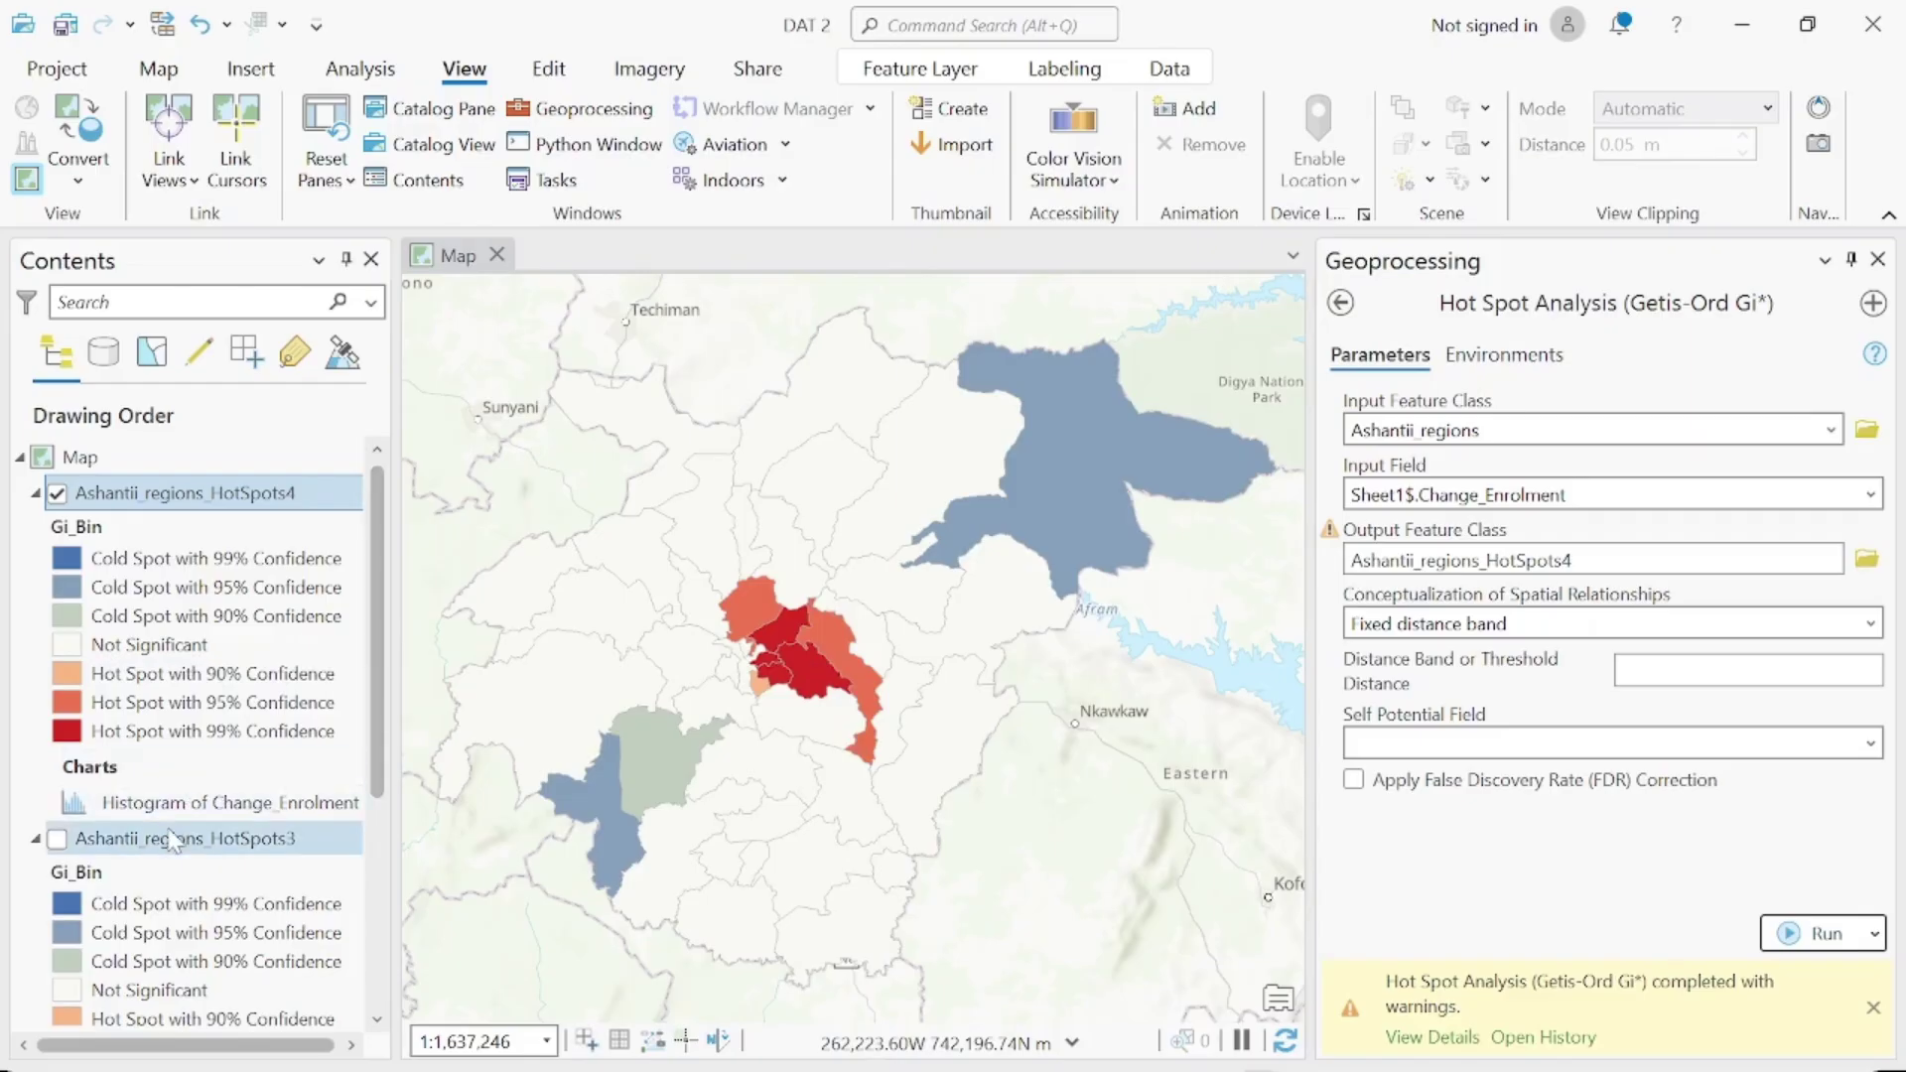
- Rerun Hot Spot Analysis on Ashantii_regions for Change_Unemployment, naming the output Ashantii_regions_umeployment
click(1830, 429)
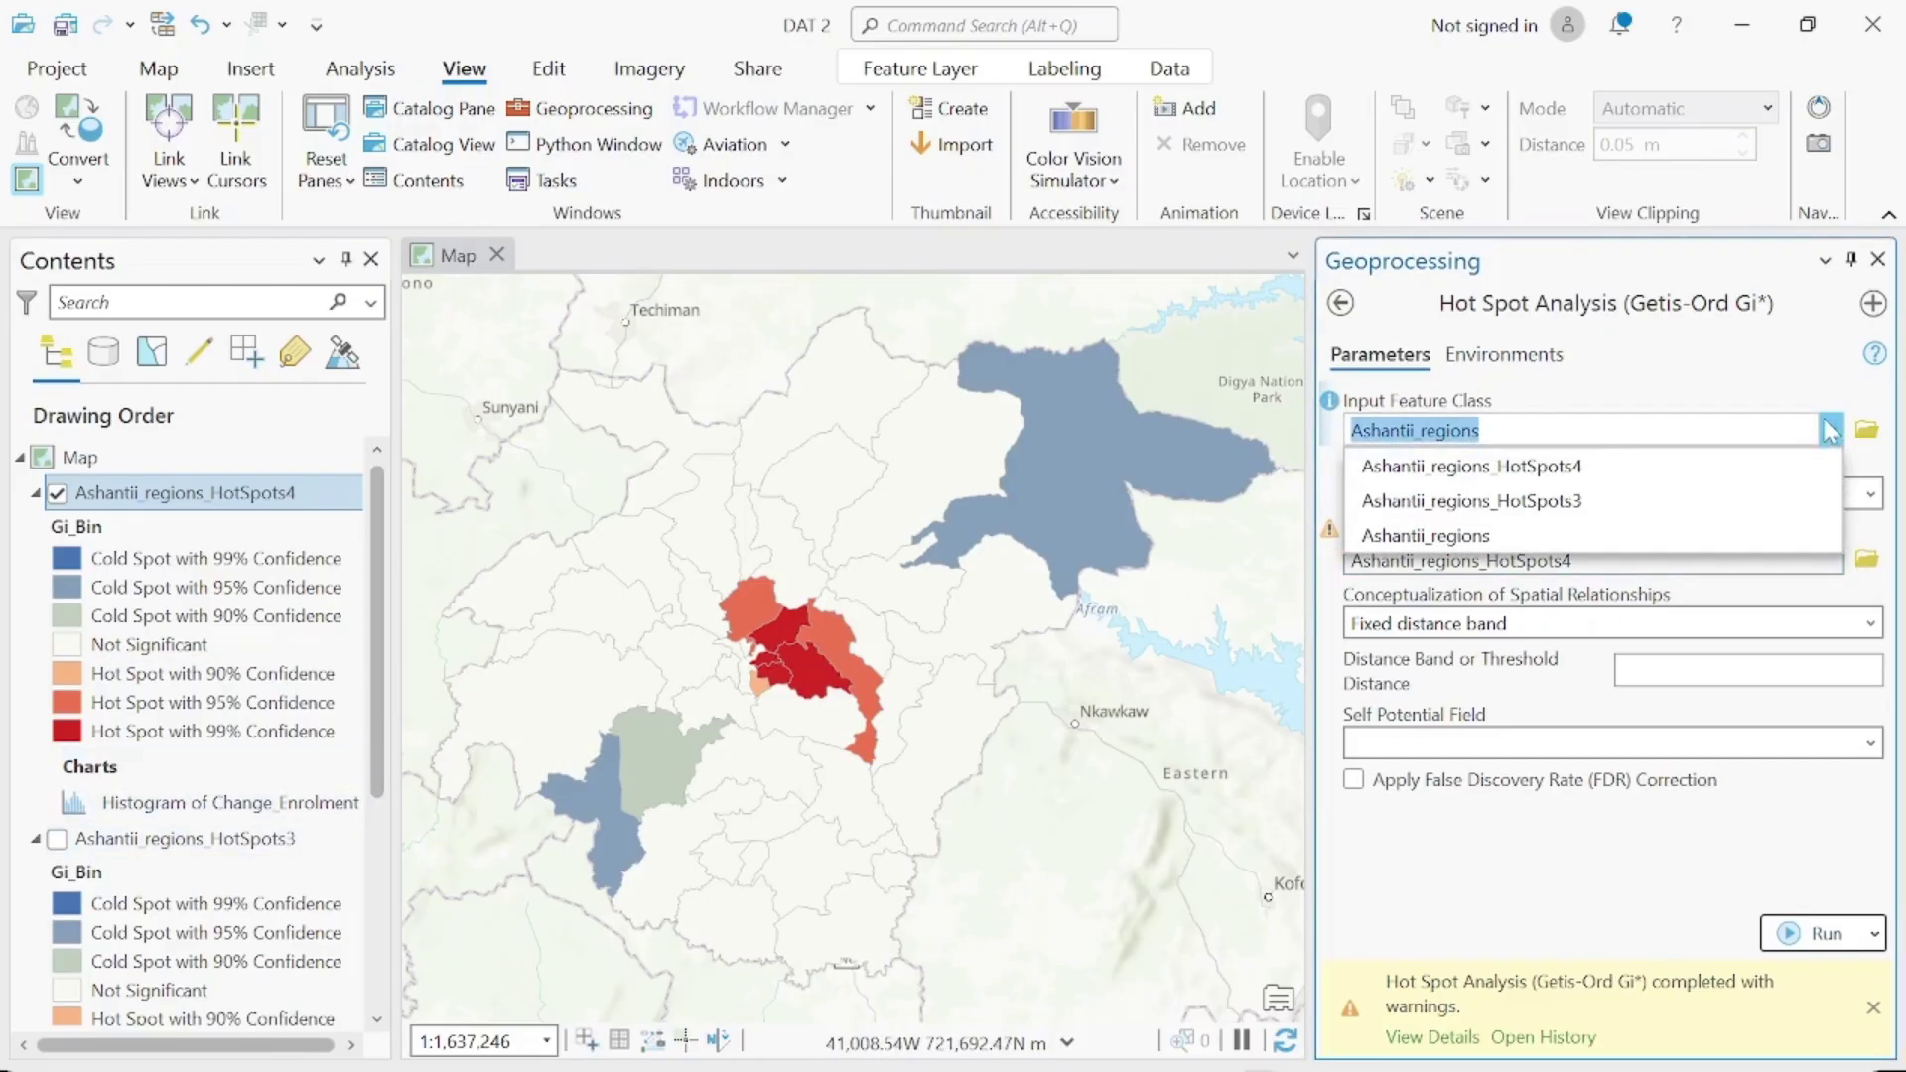
click(1632, 537)
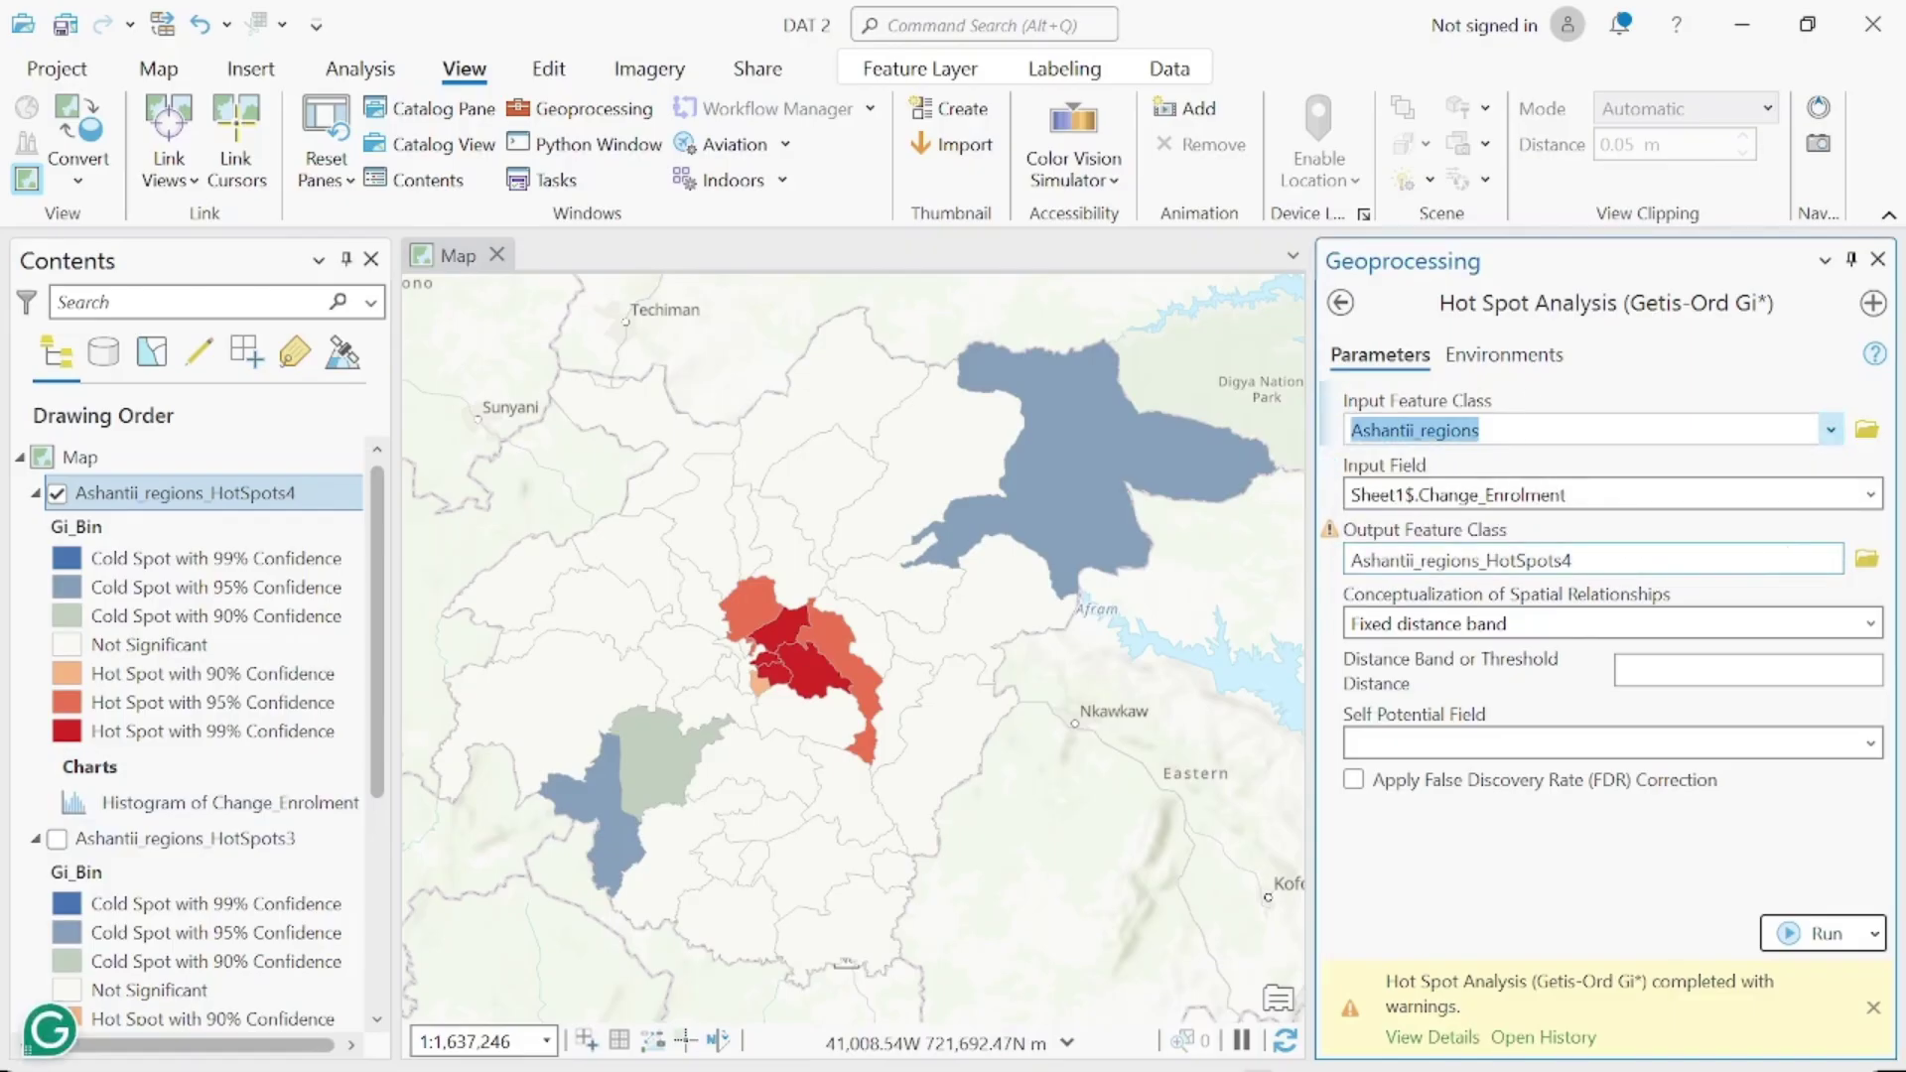
click(1869, 500)
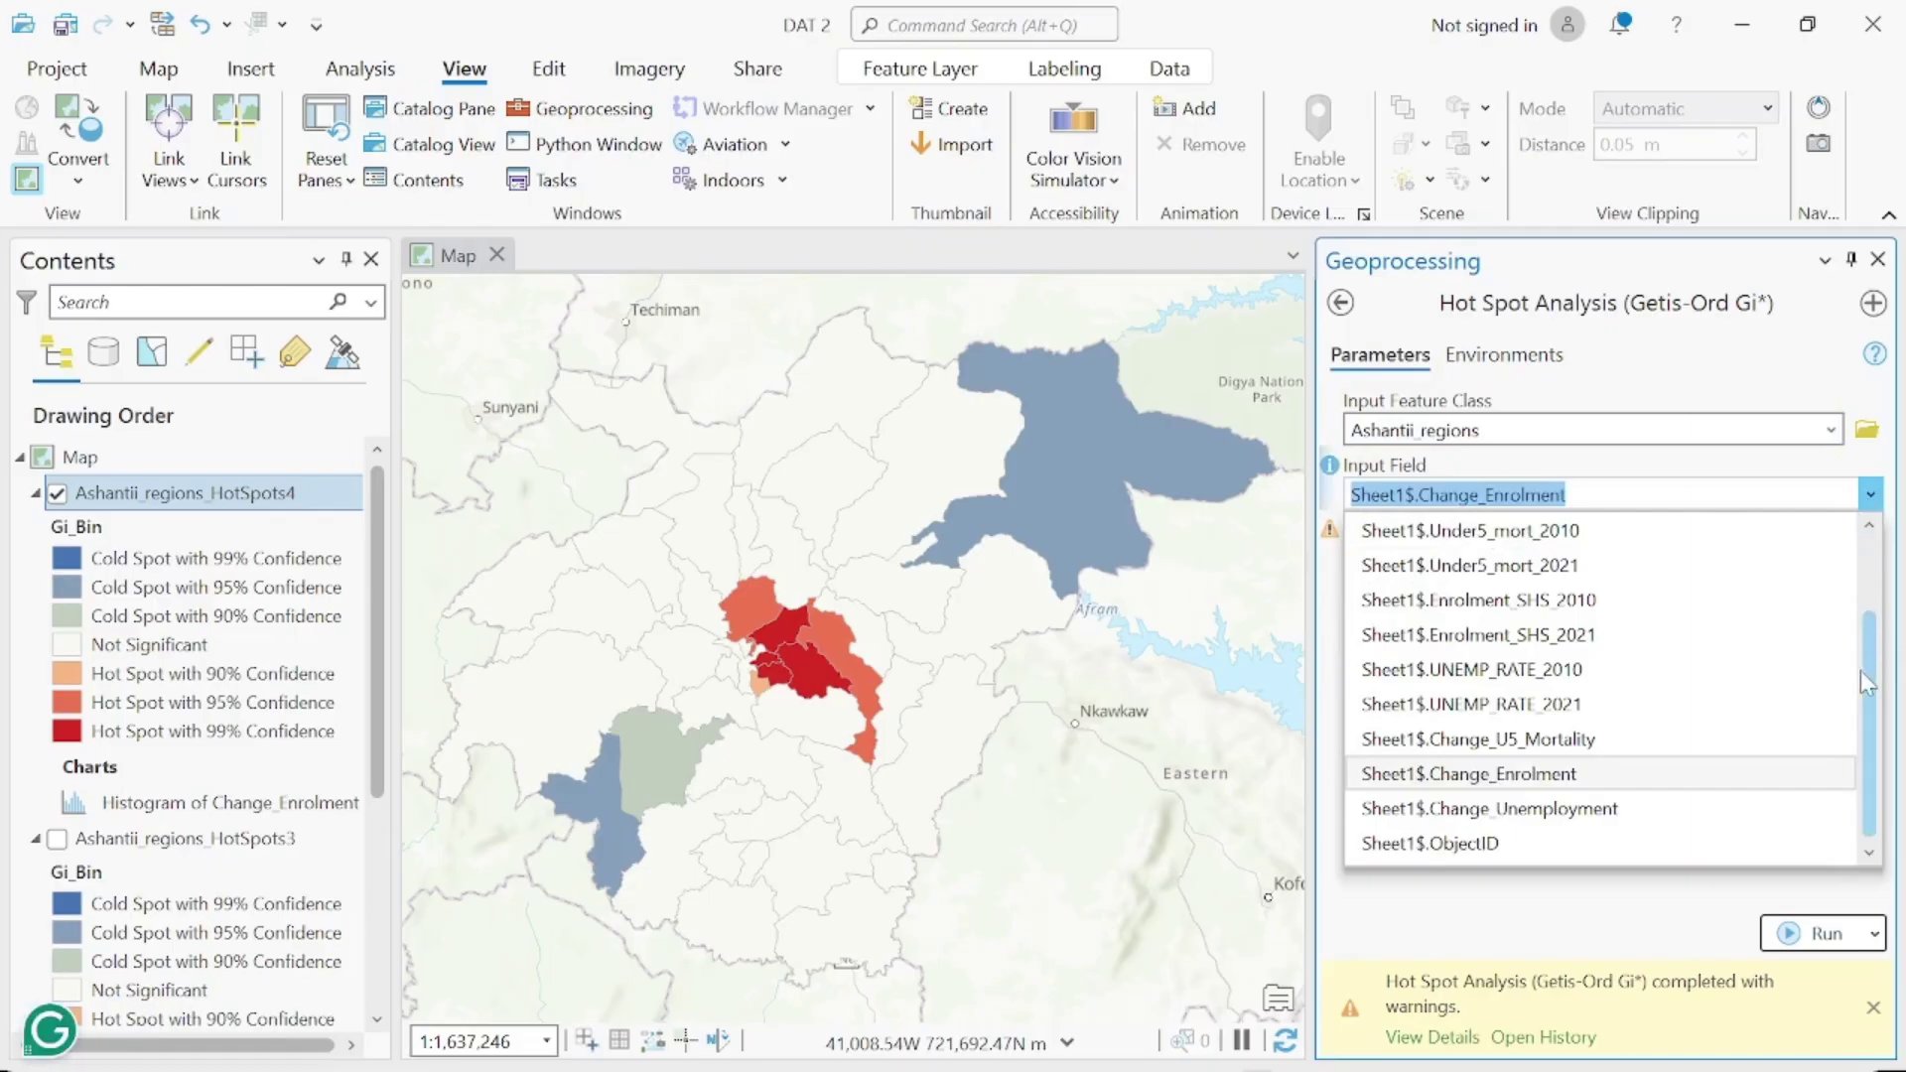
click(1599, 812)
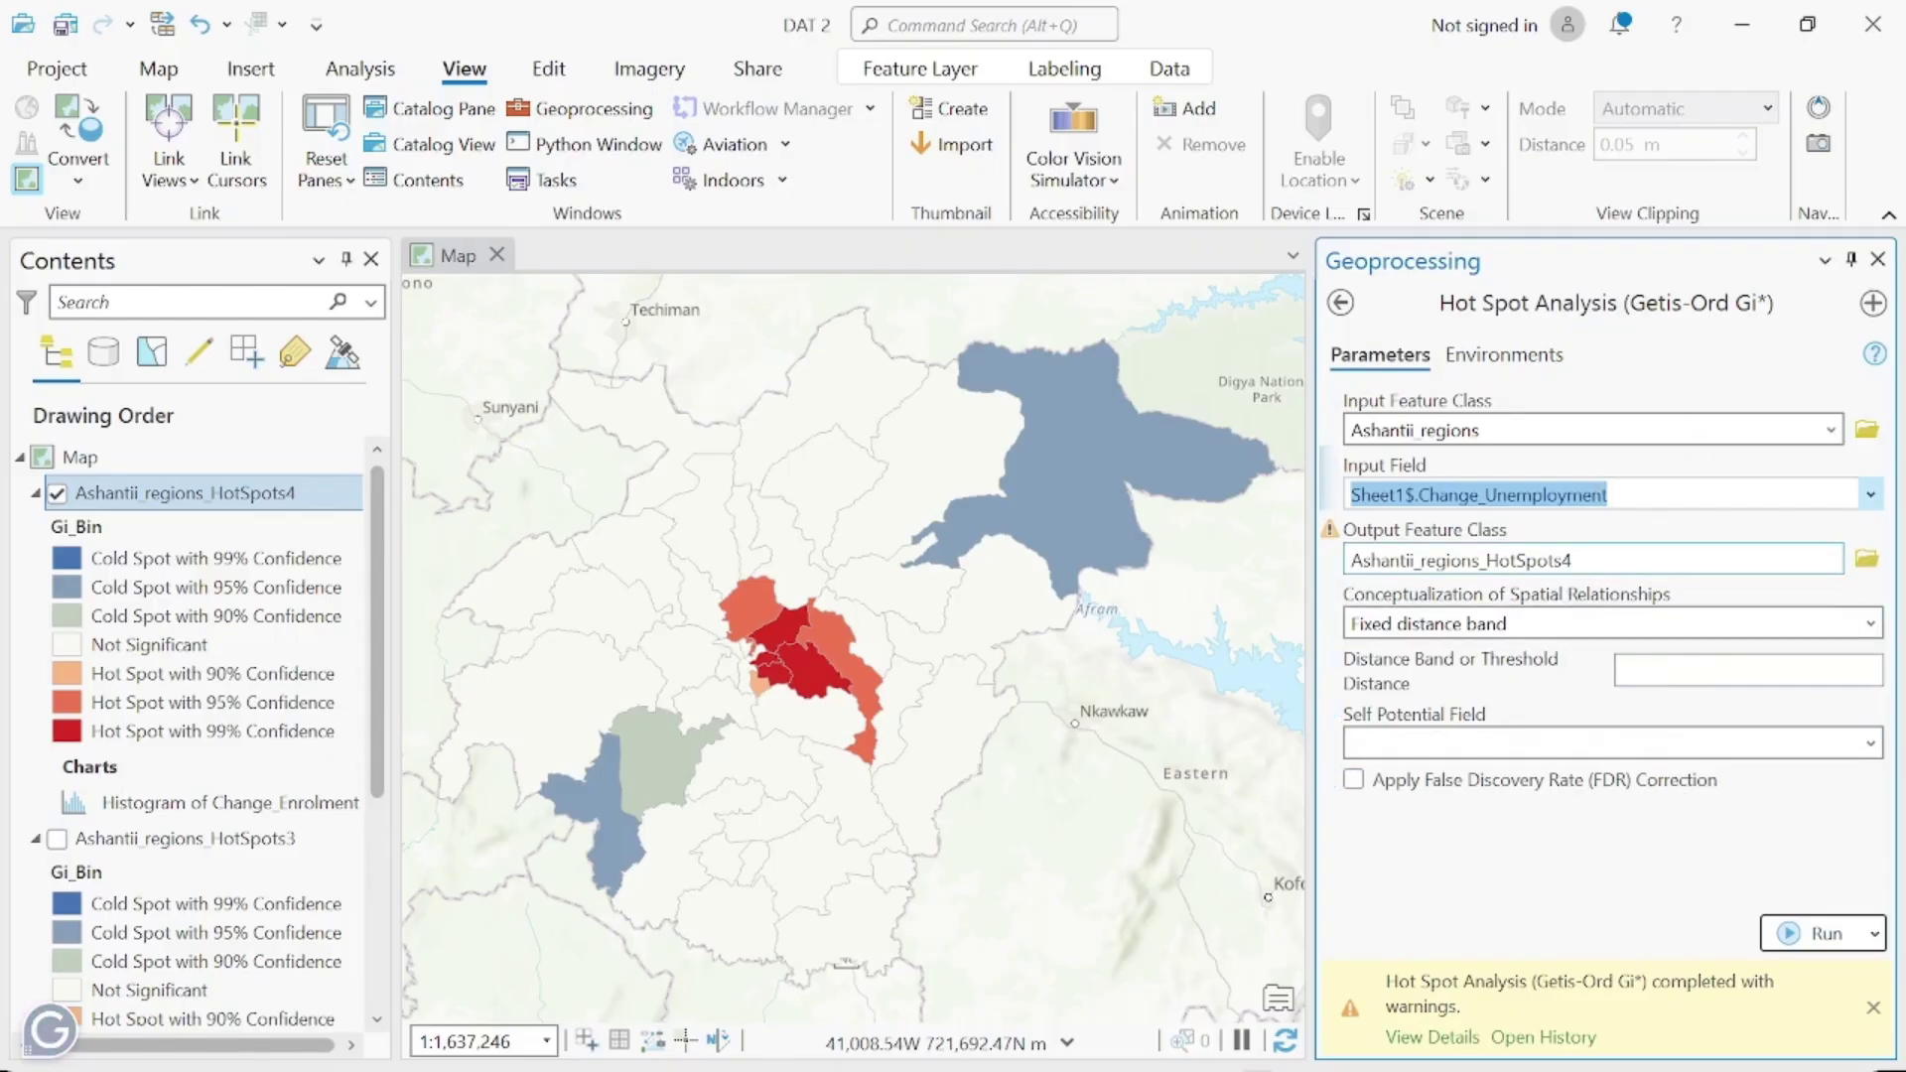
click(1840, 560)
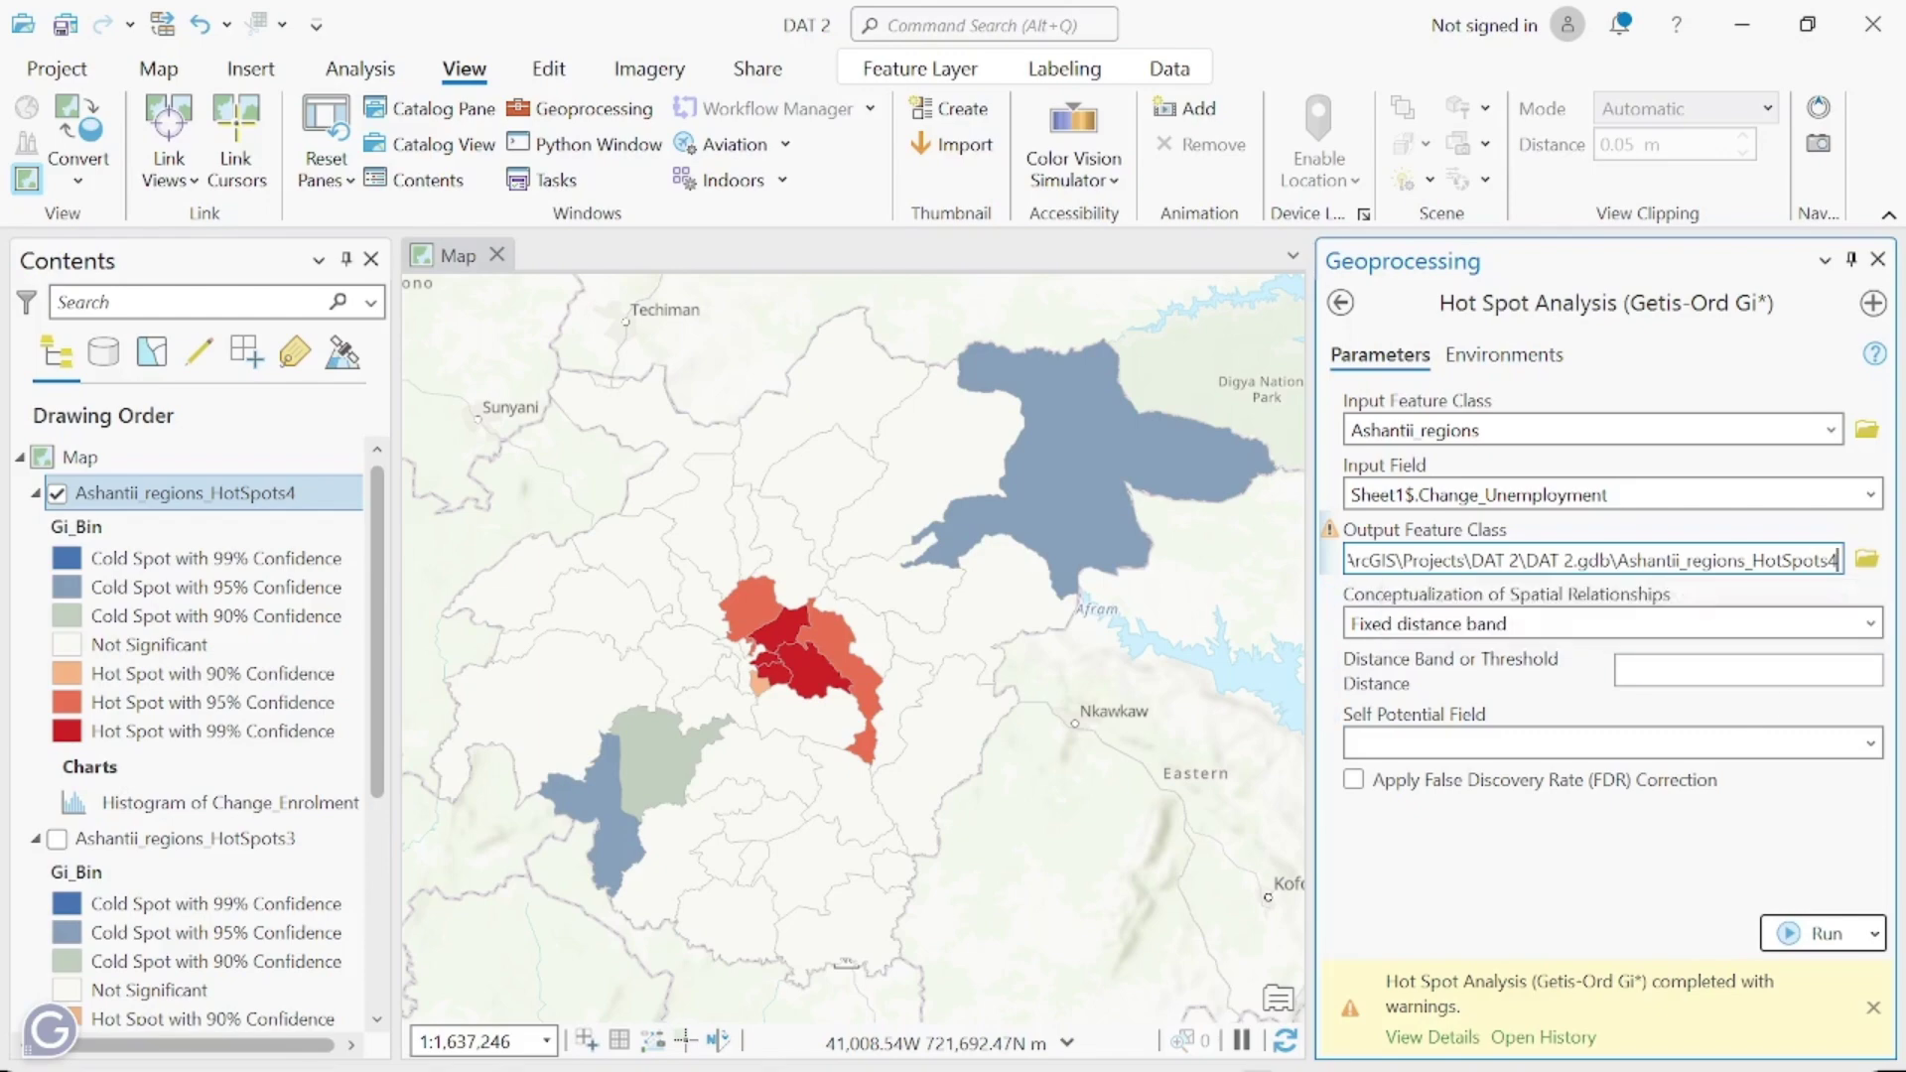
key(BackSpace)
key(BackSpace)
key(BackSpace)
key(BackSpace)
key(BackSpace)
key(BackSpace)
key(BackSpace)
key(BackSpace)
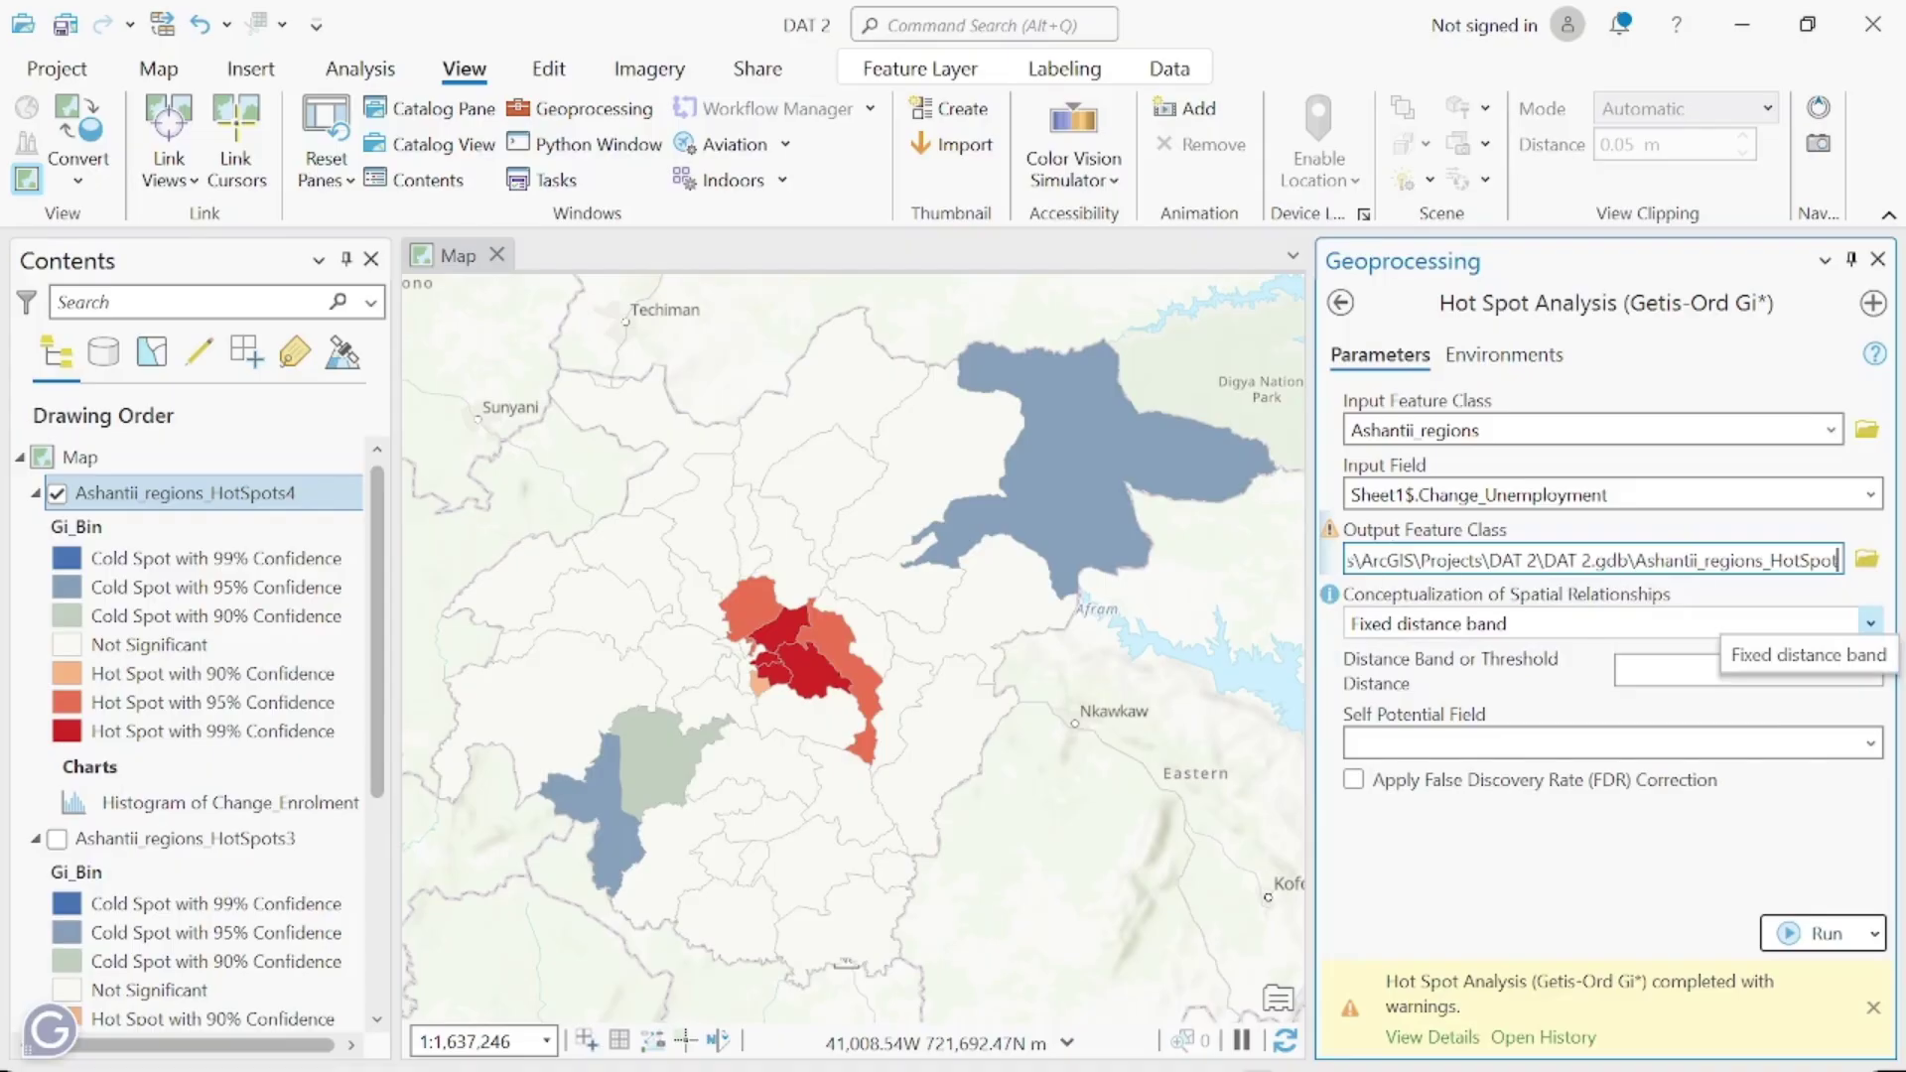
key(BackSpace)
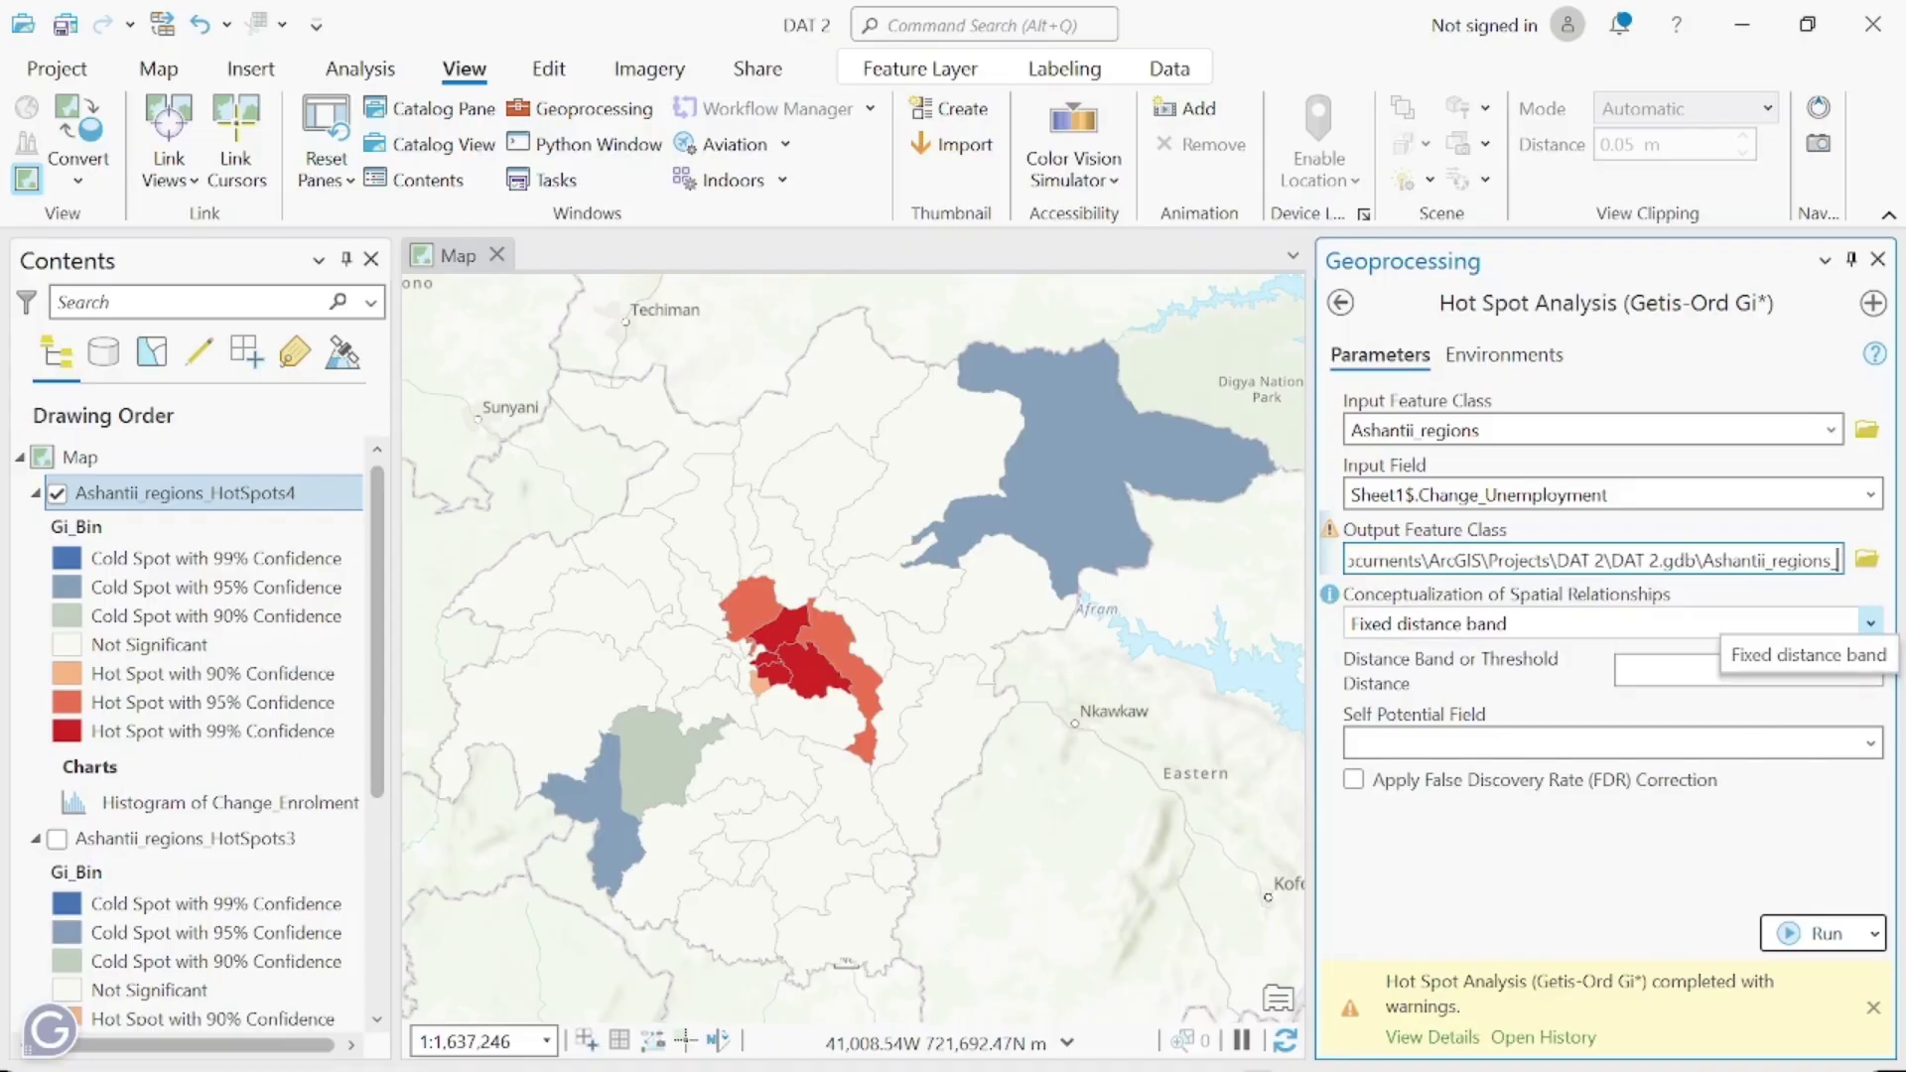
text(ume)
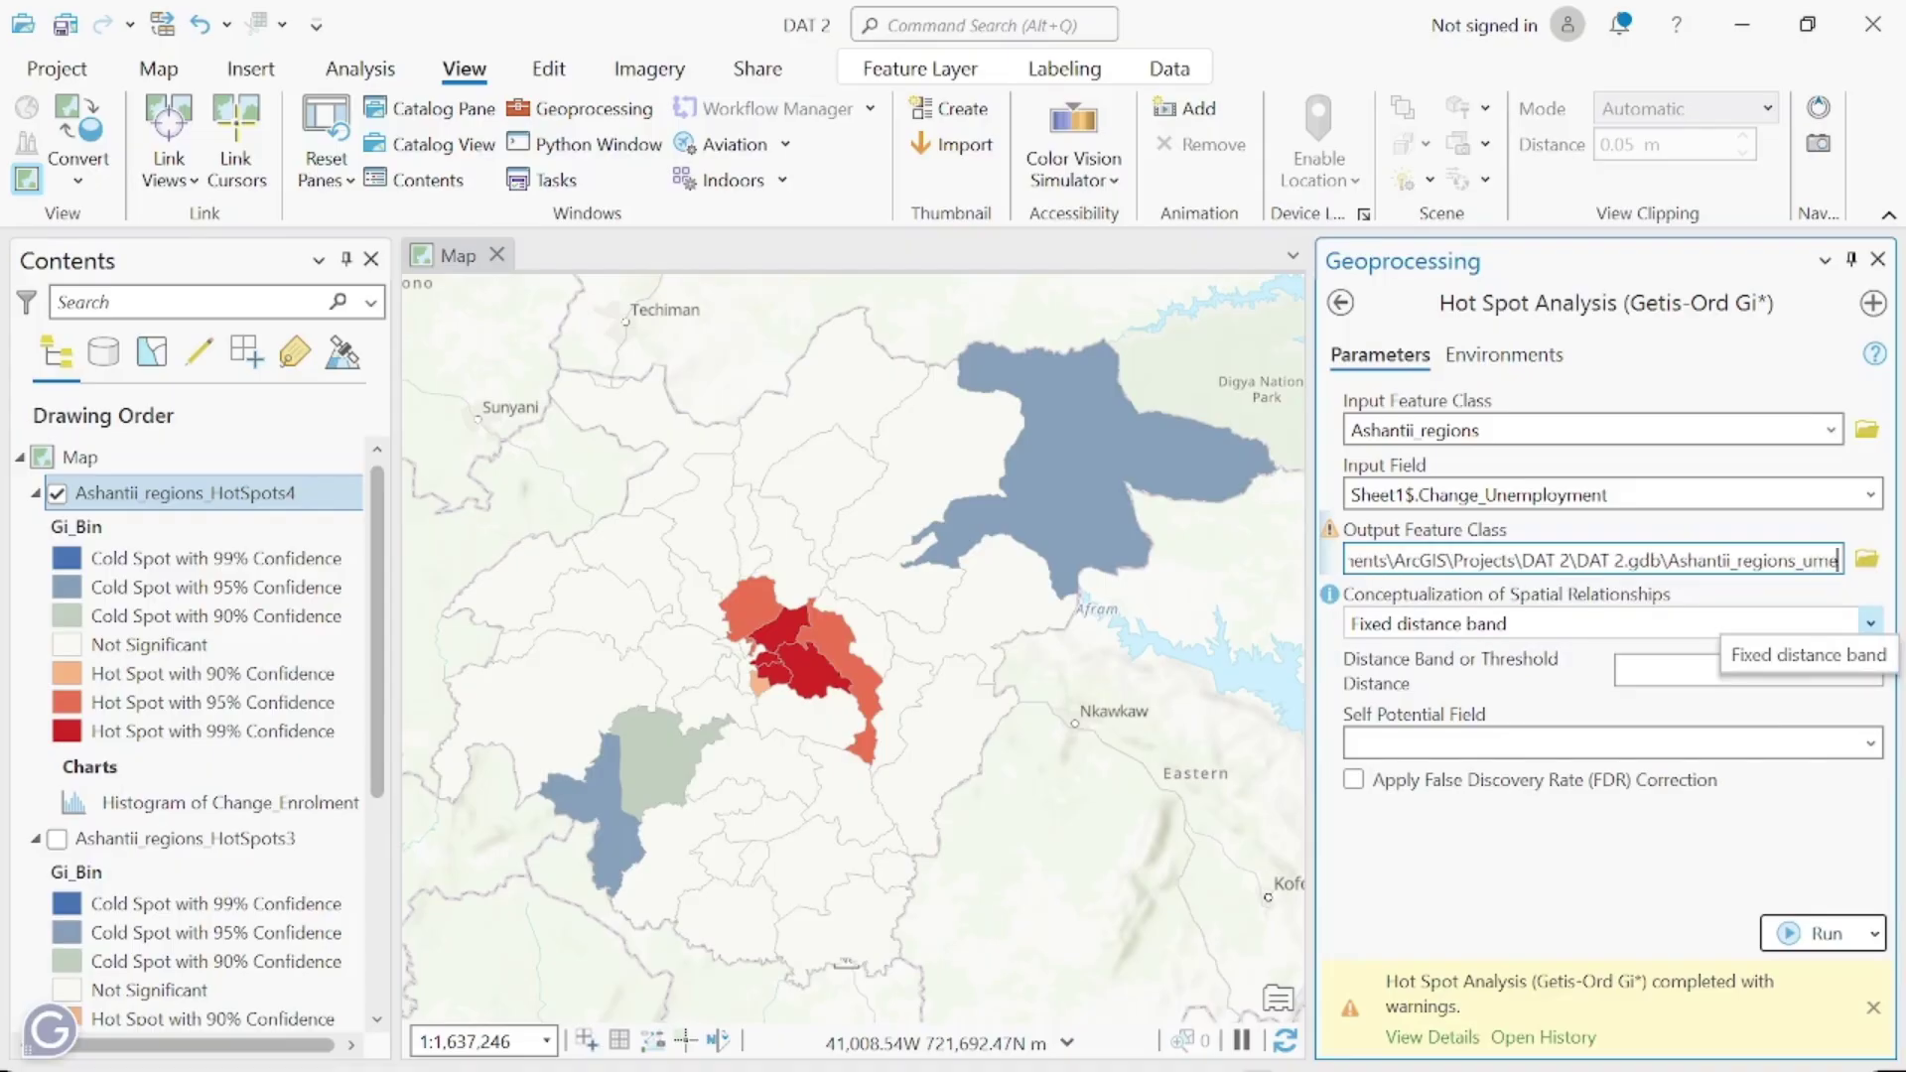
text(ployment)
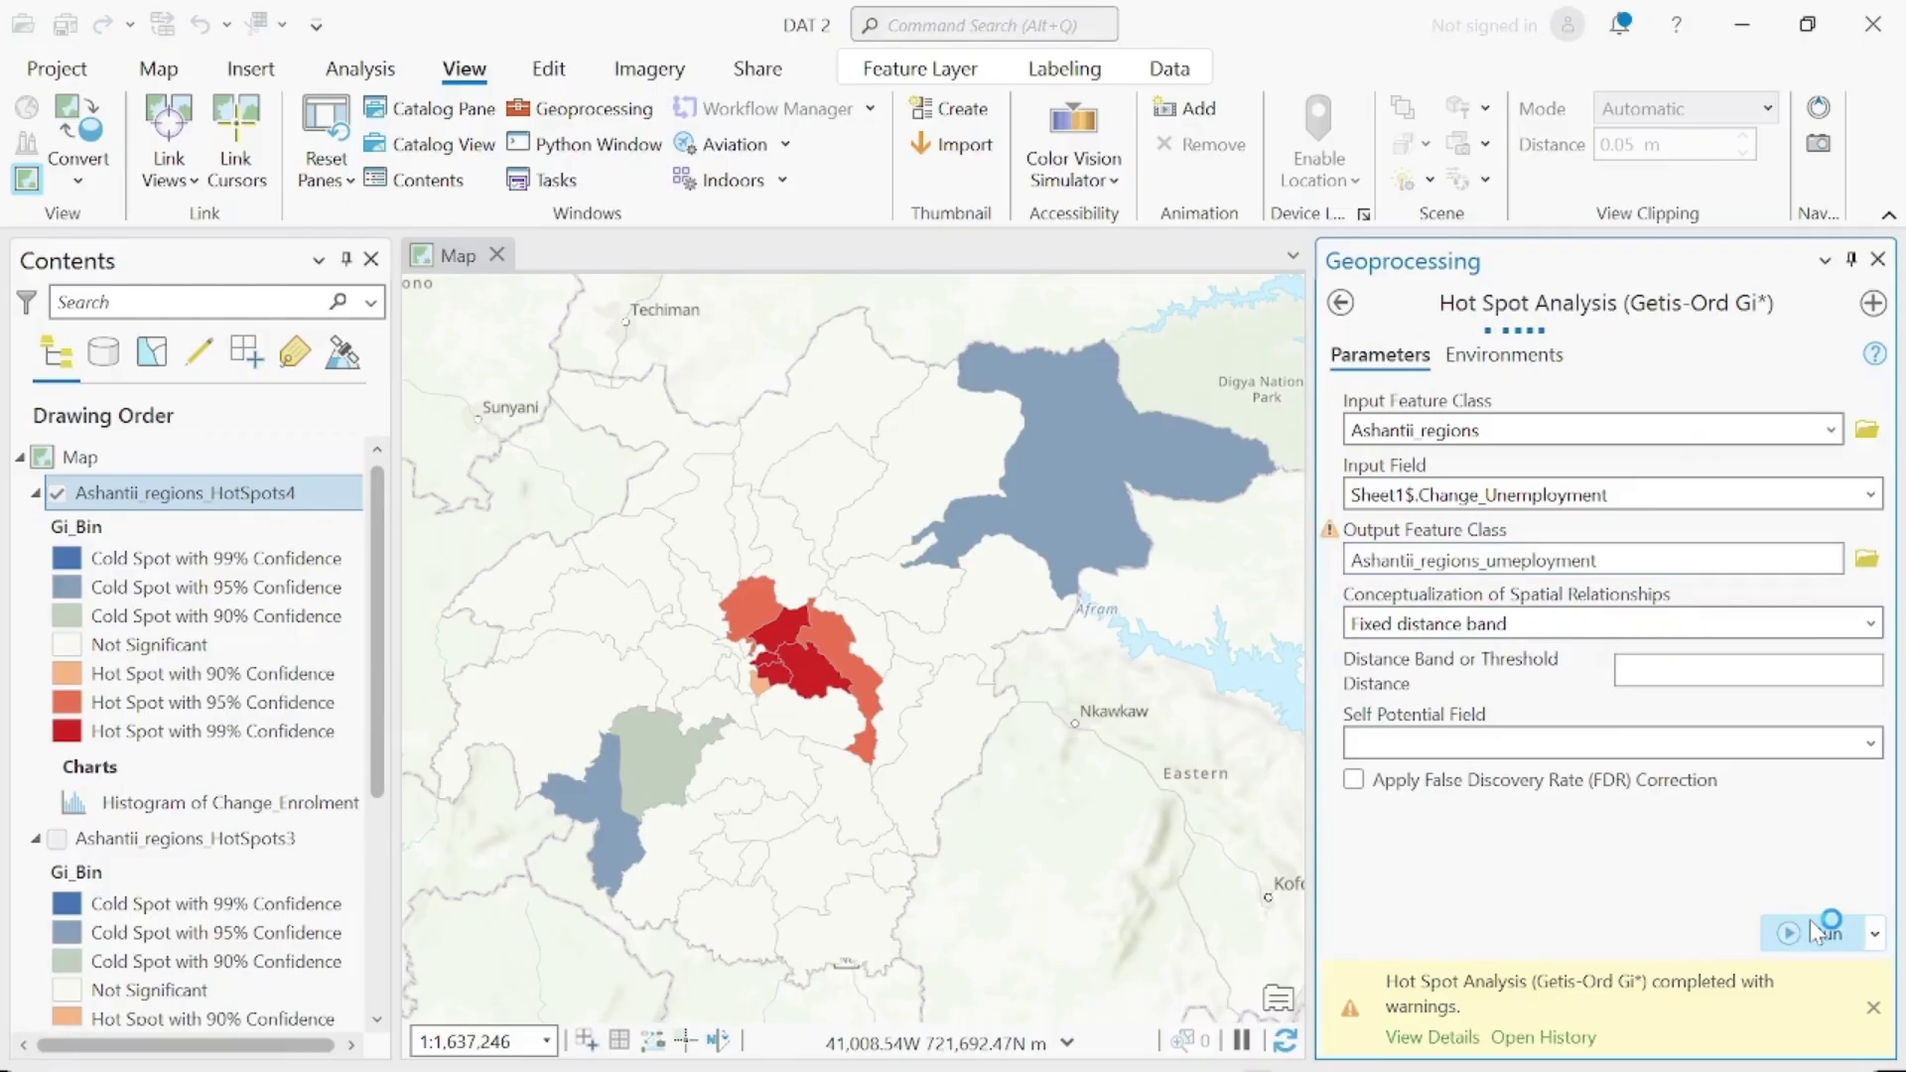
click(1817, 1032)
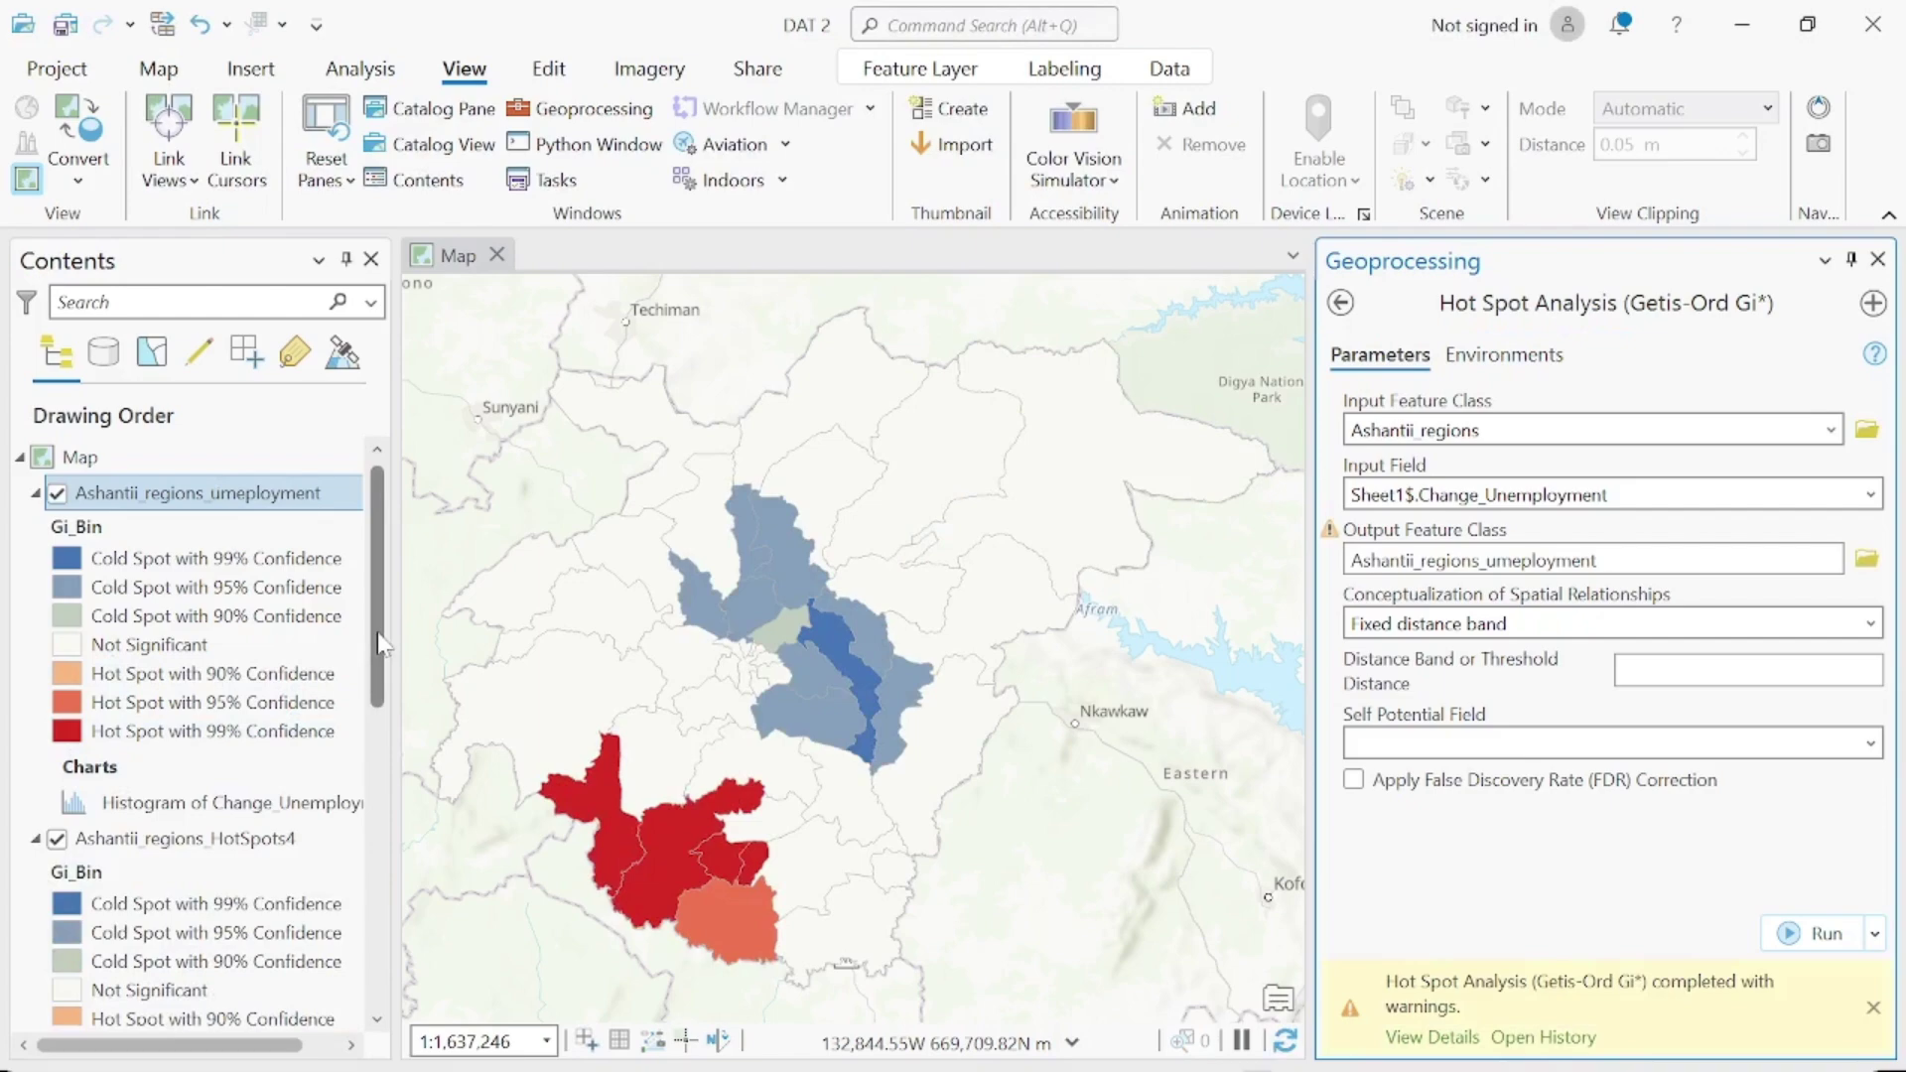
drag(382, 626, 382, 768)
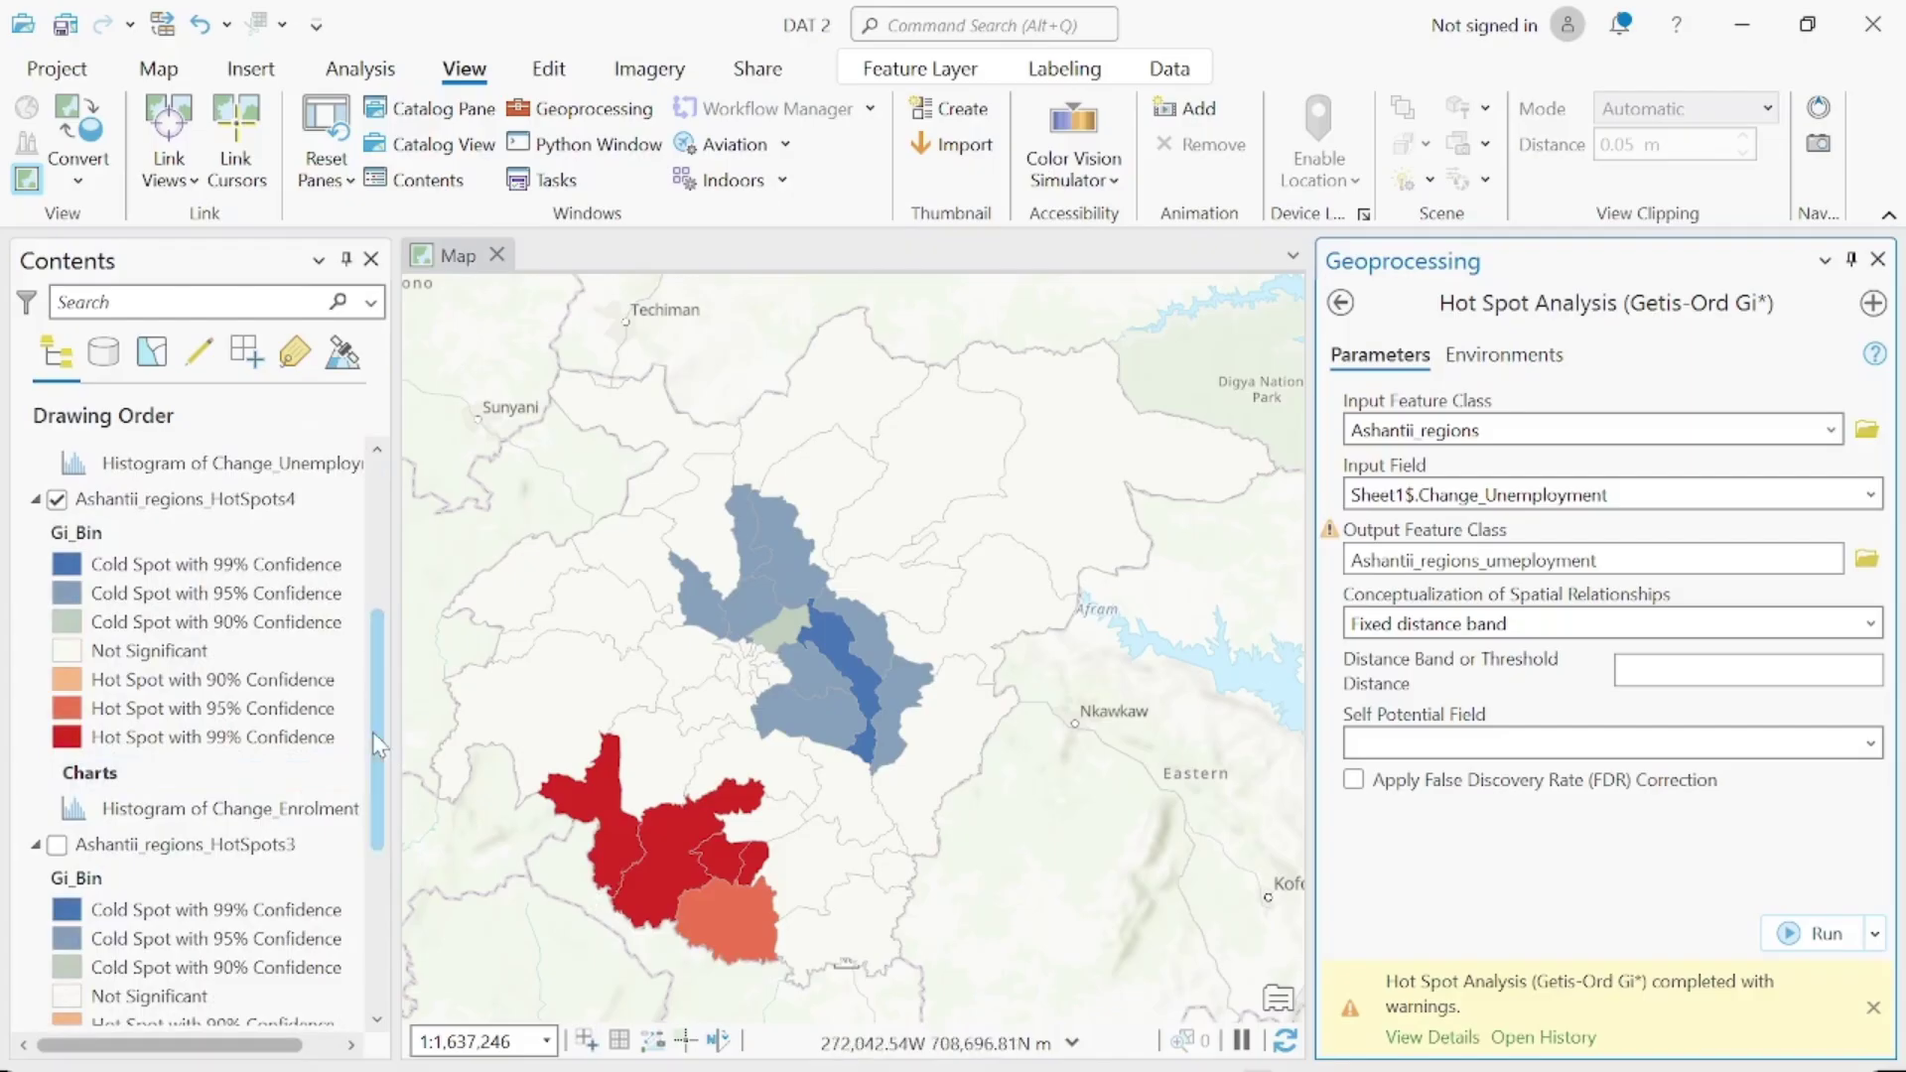
drag(372, 730, 365, 930)
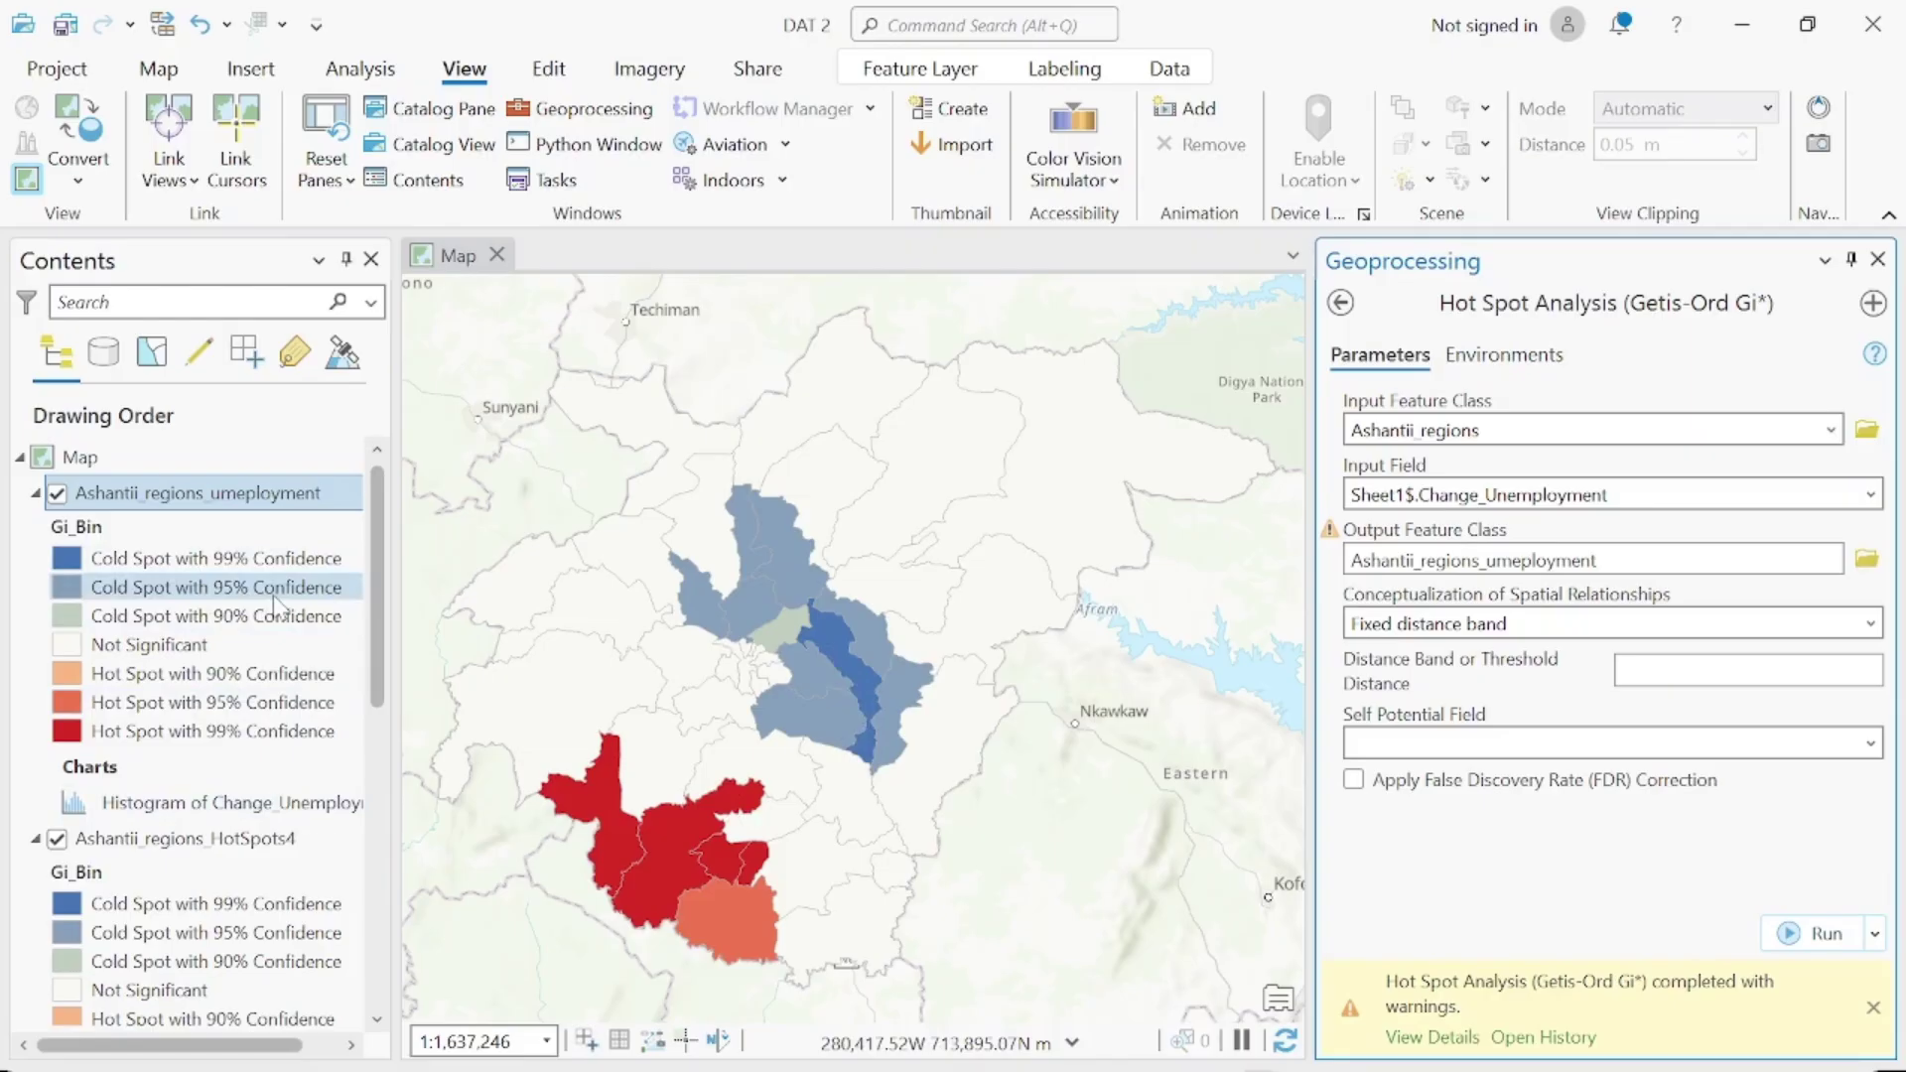
- Open the Change_Unemployment histogram (mean 0.073, std. dev. 0.03), then close it and the Geoprocessing pane
right_click(258, 812)
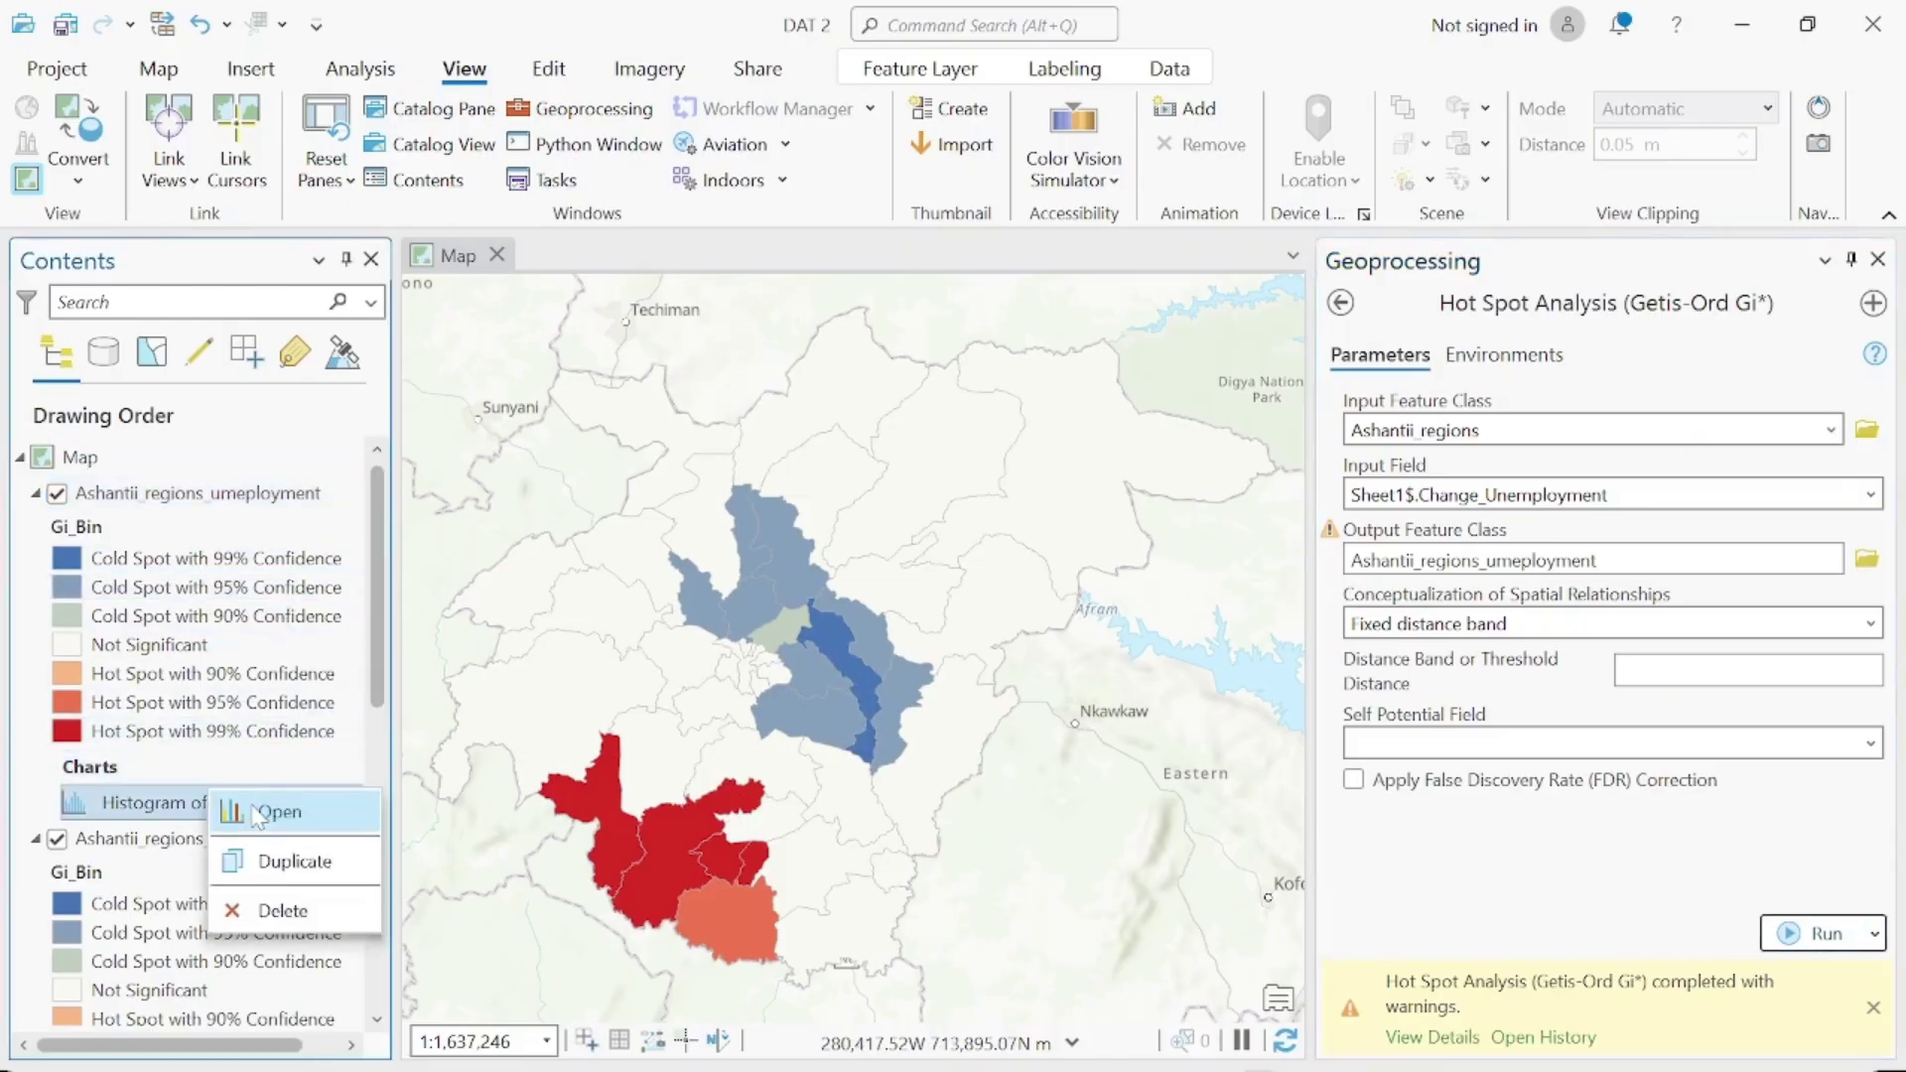
click(298, 811)
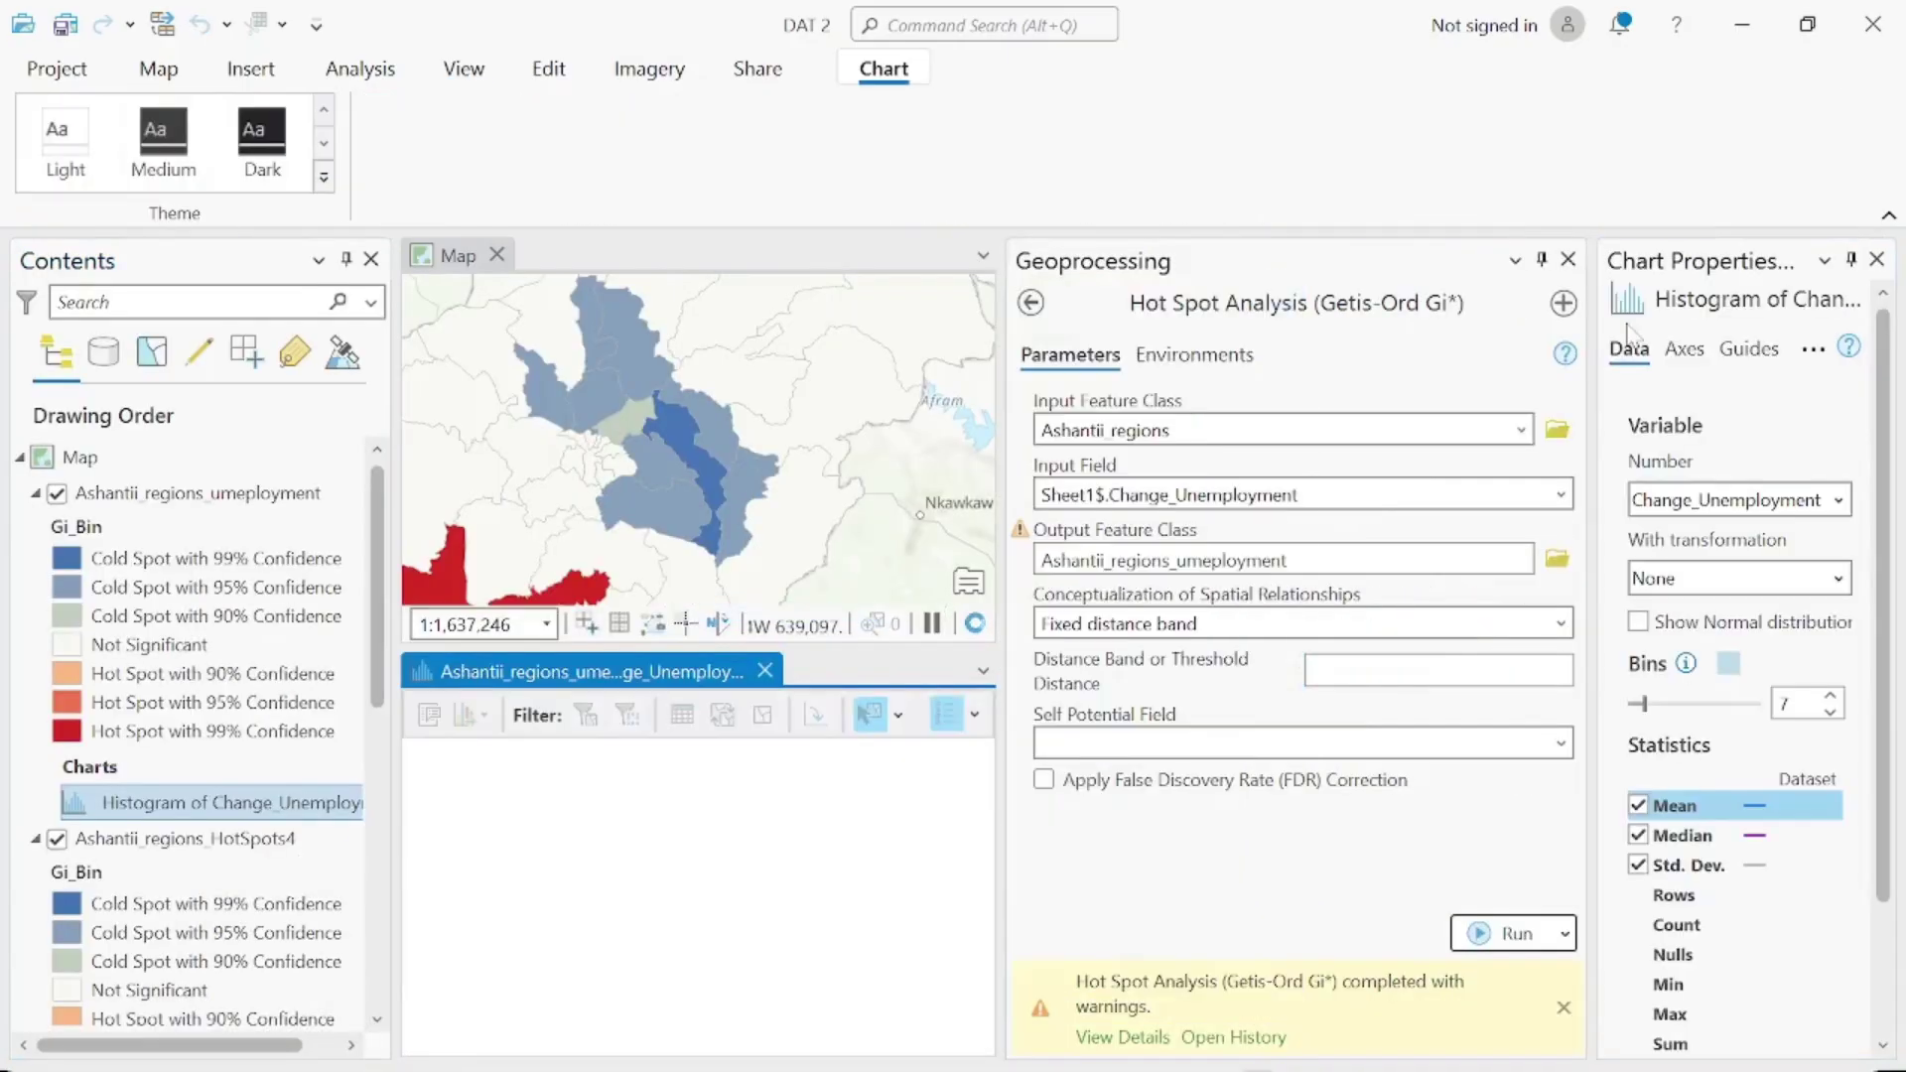
click(1569, 259)
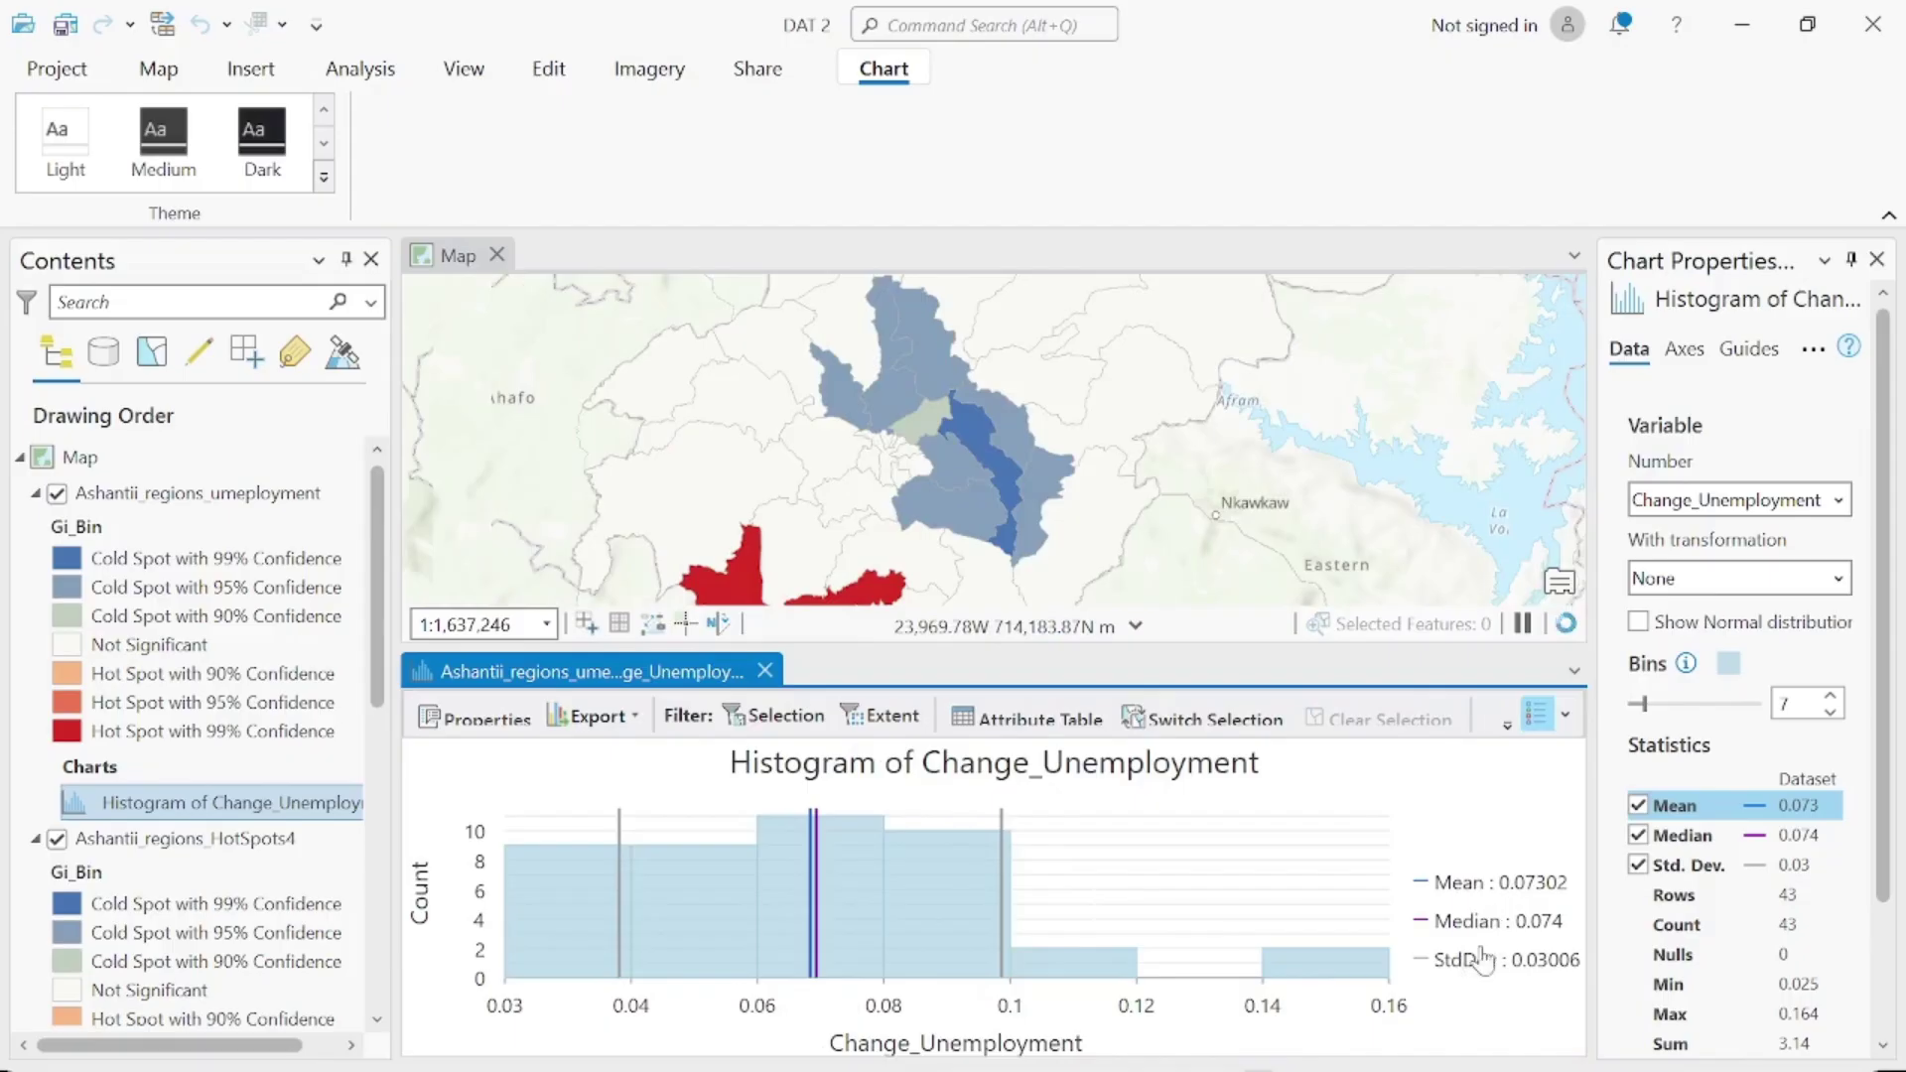
click(765, 671)
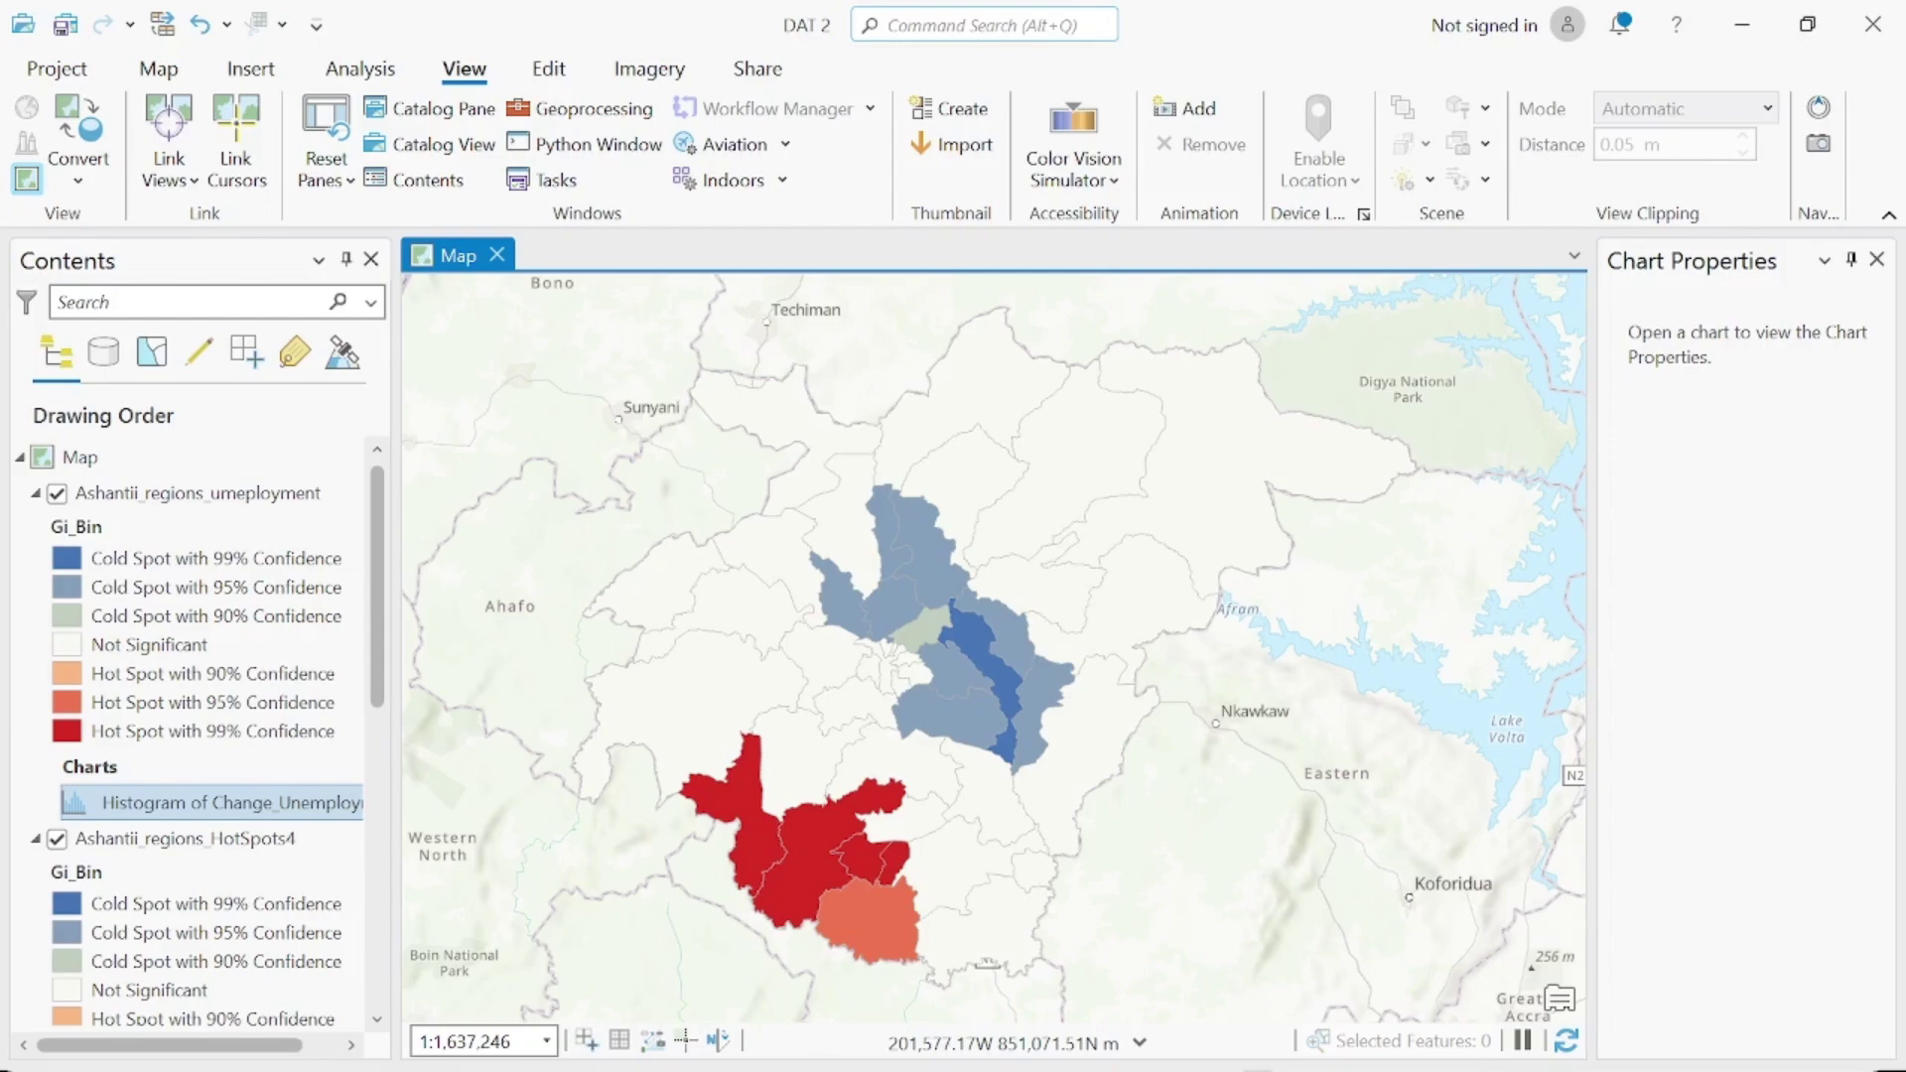
- Find and open Spatial Autocorrelation (Global Moran's I) through Command Search using 'moran'
key(alt+q)
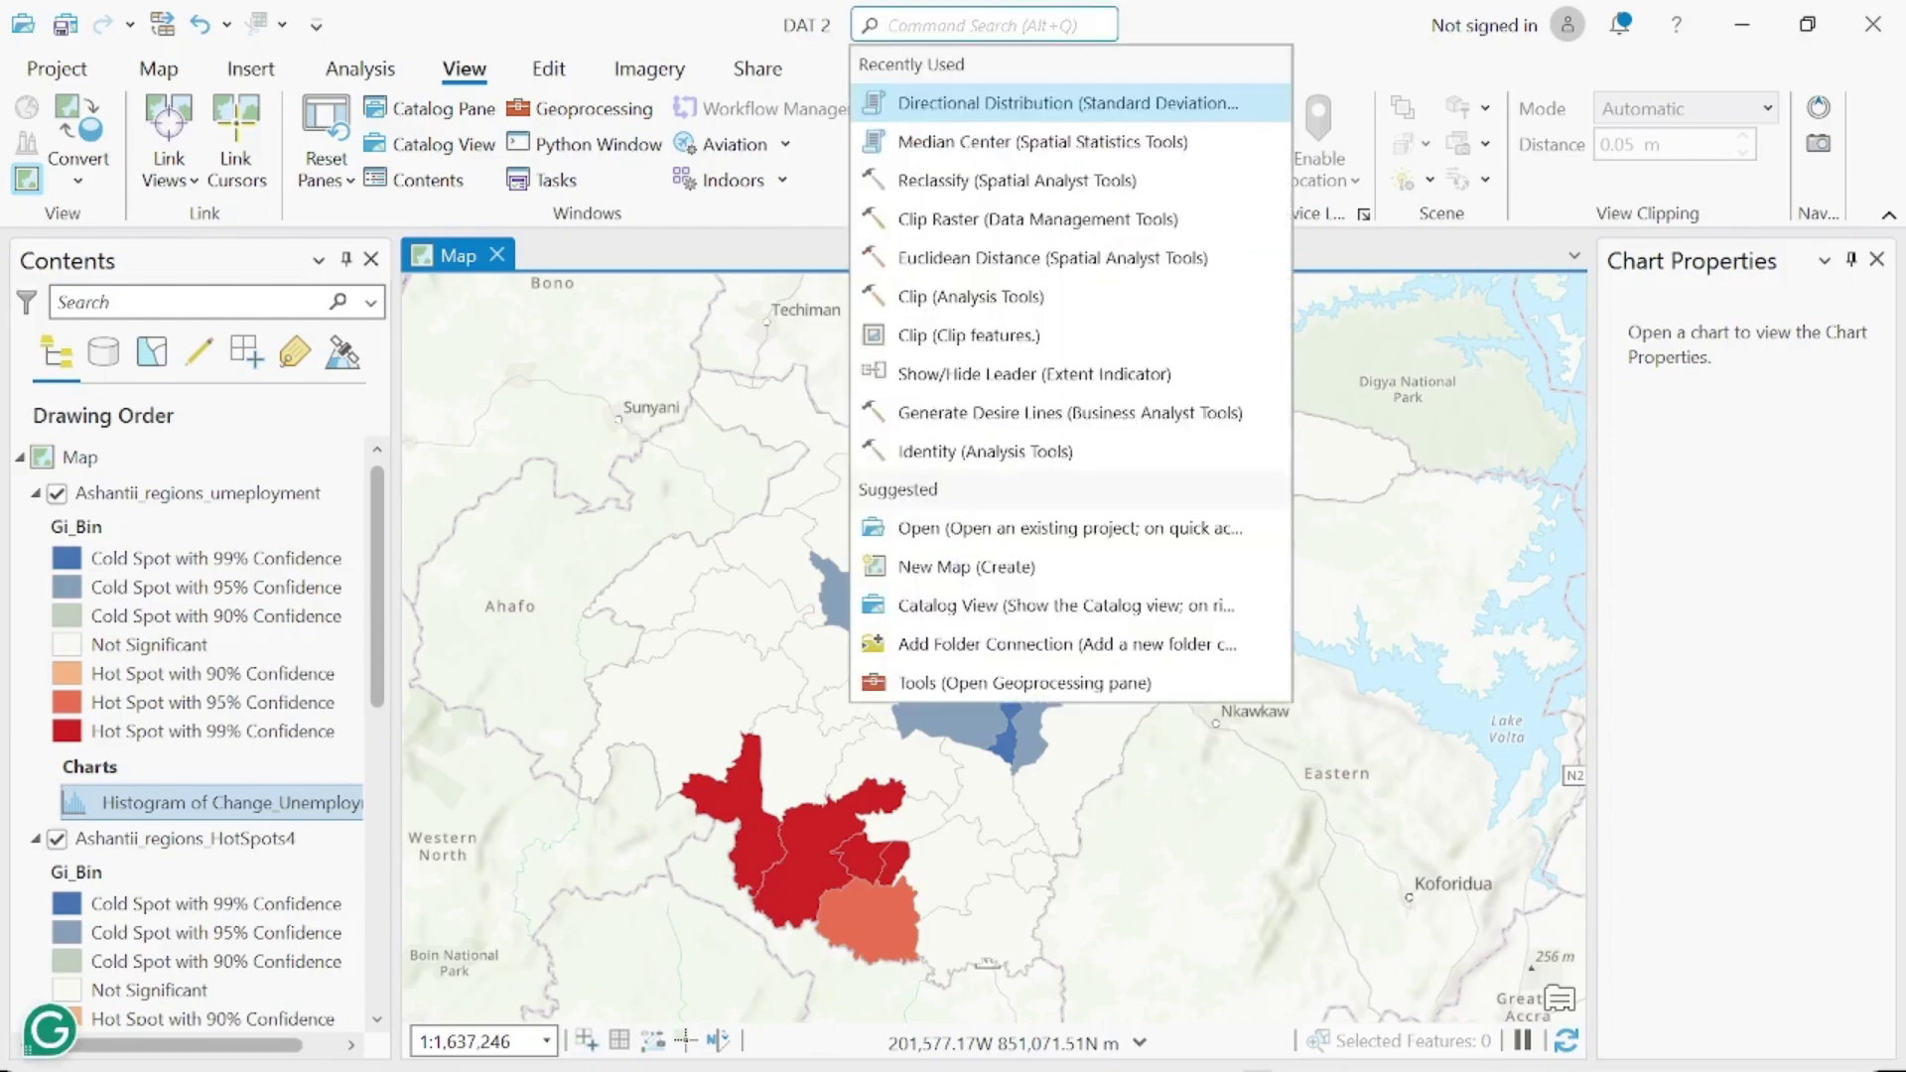
text(moran)
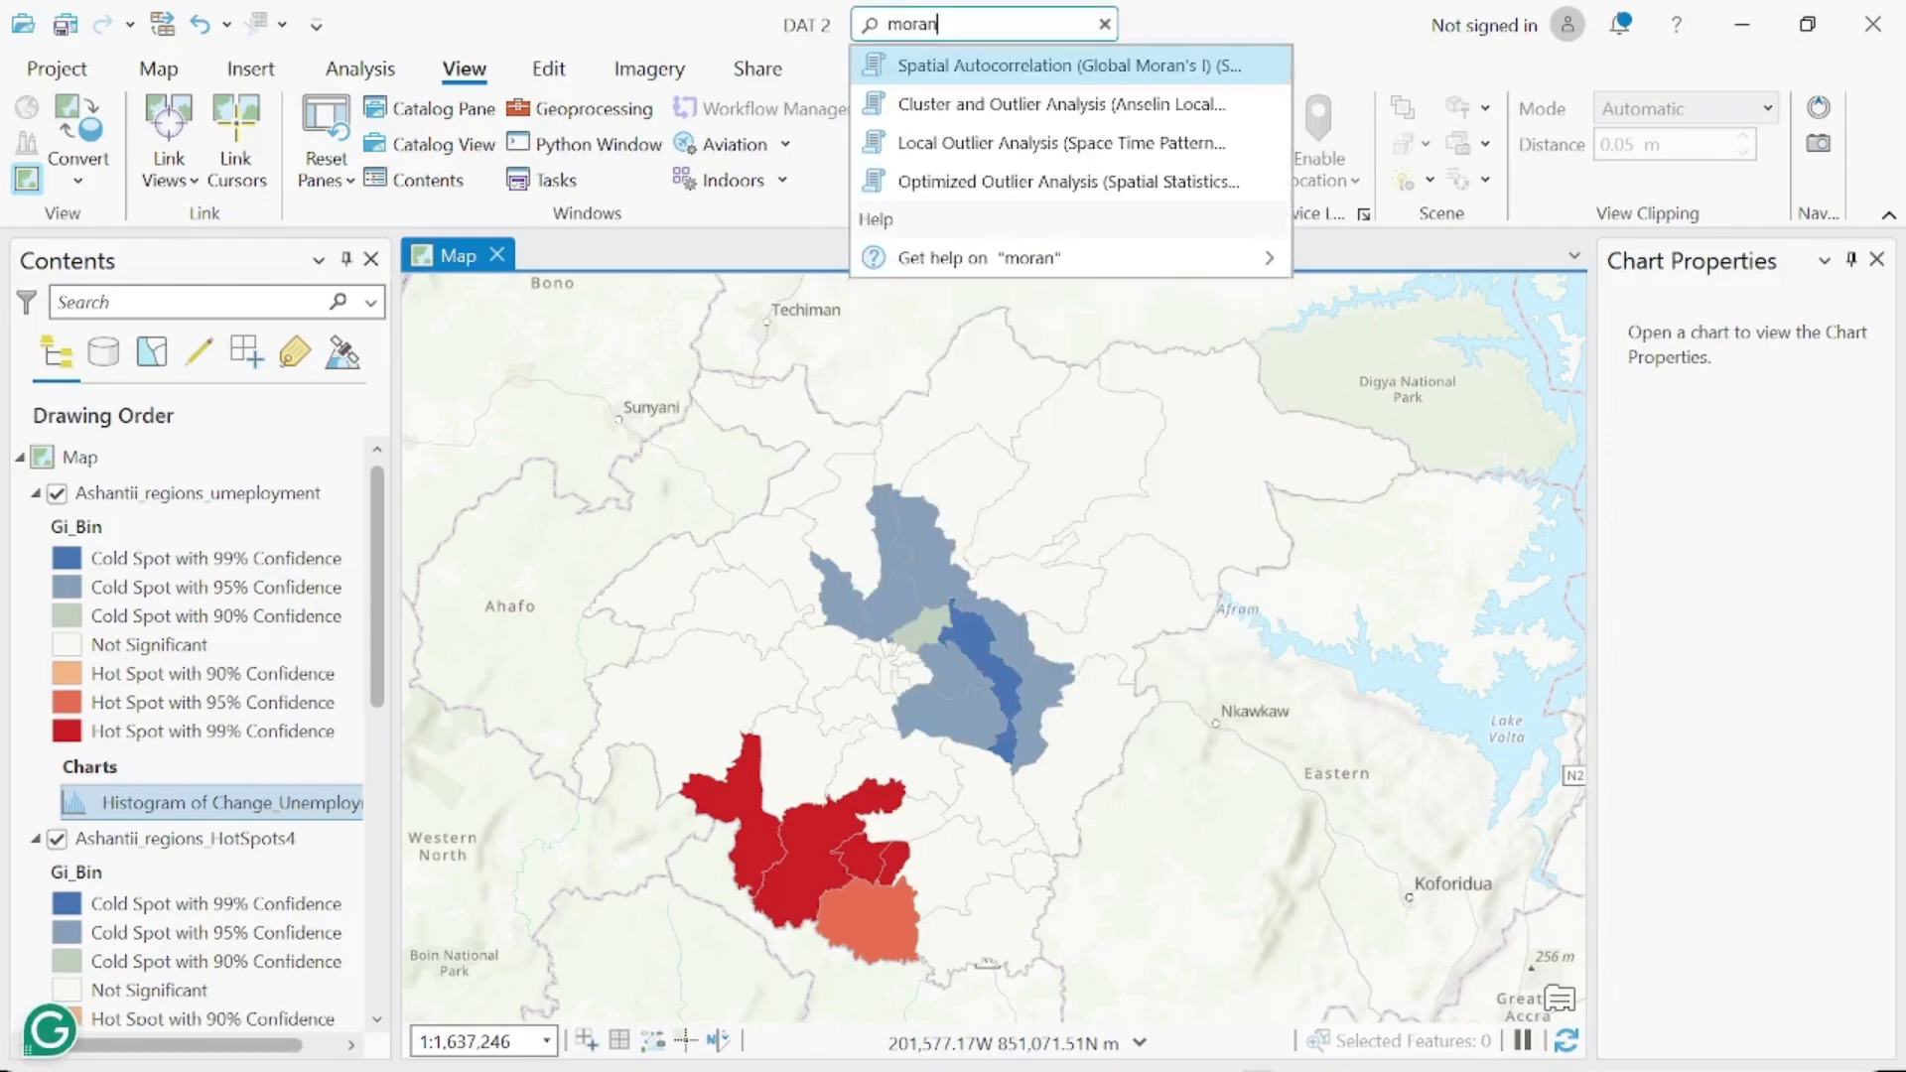
click(974, 79)
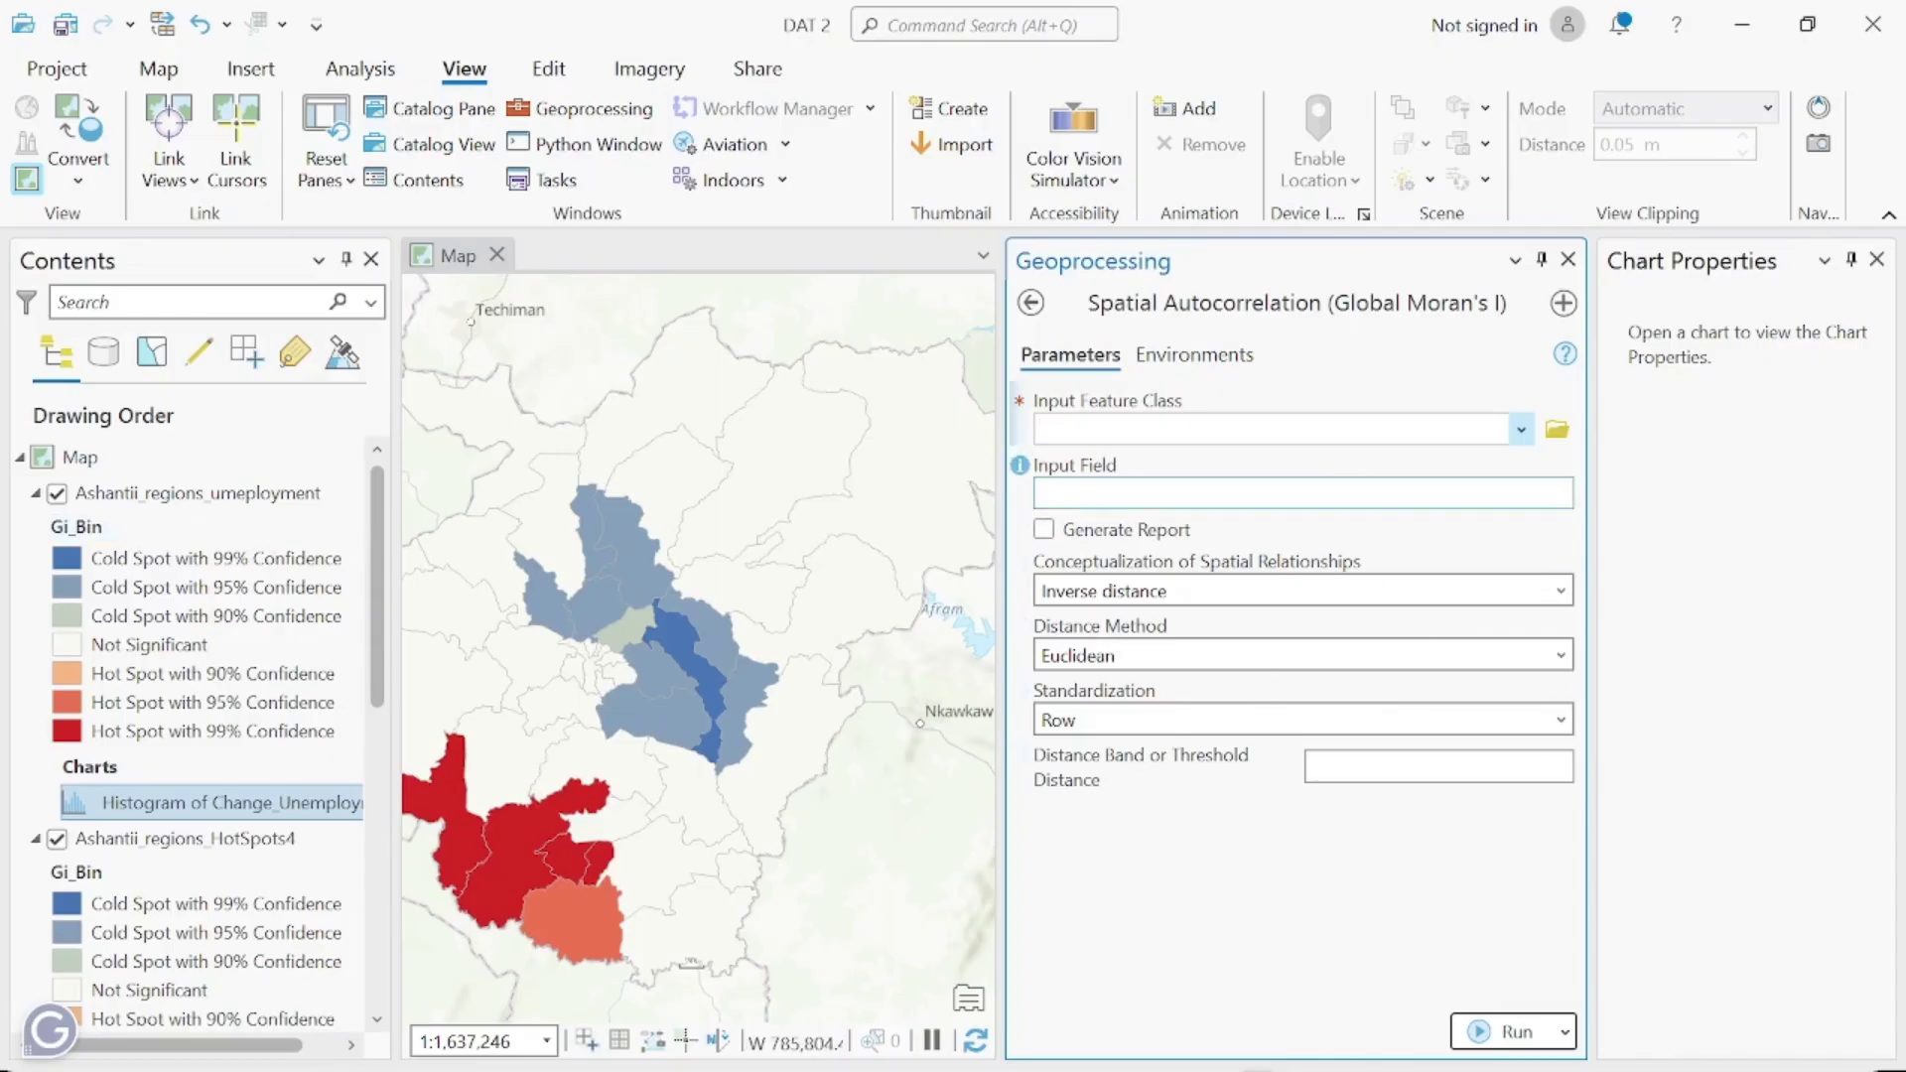
click(1450, 427)
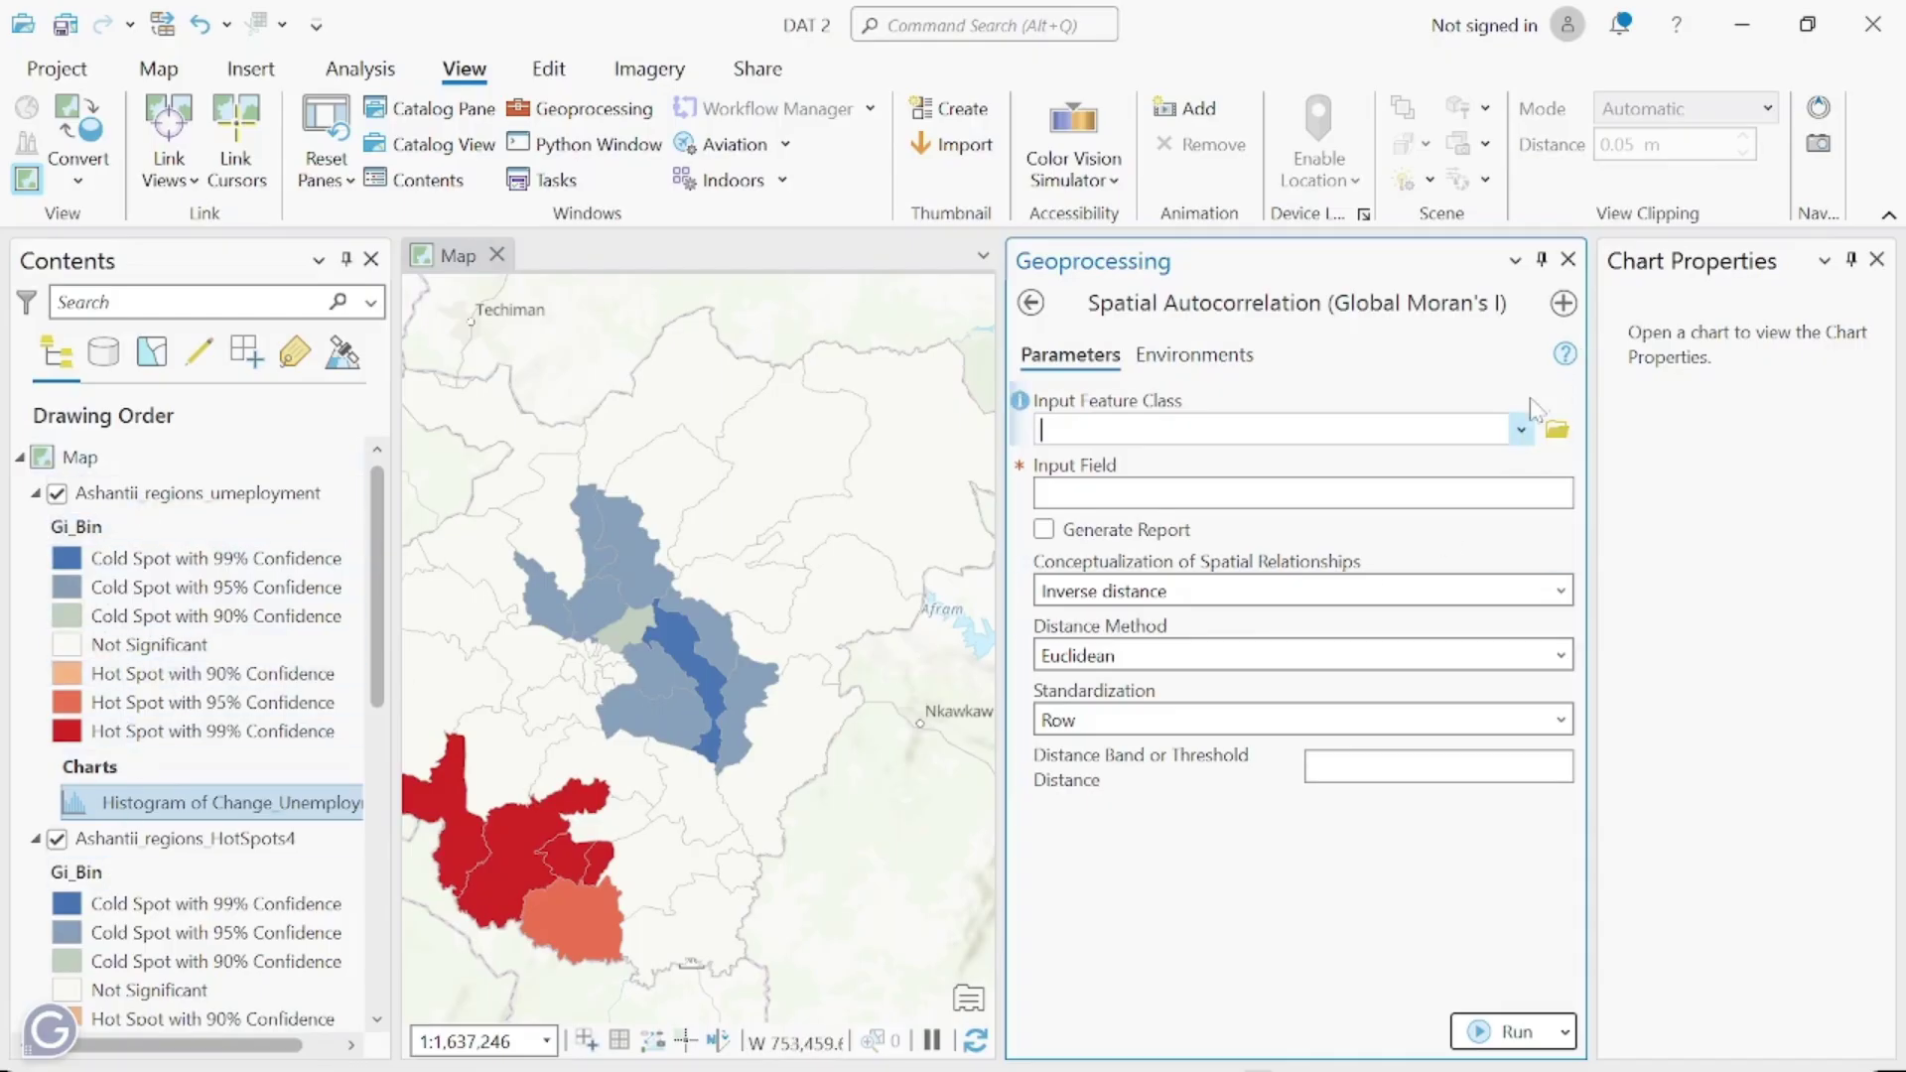
- Run Global Moran's I on Ashantii_regions_umeployment's Change_Unemployment field with Generate Report ticked
click(1522, 430)
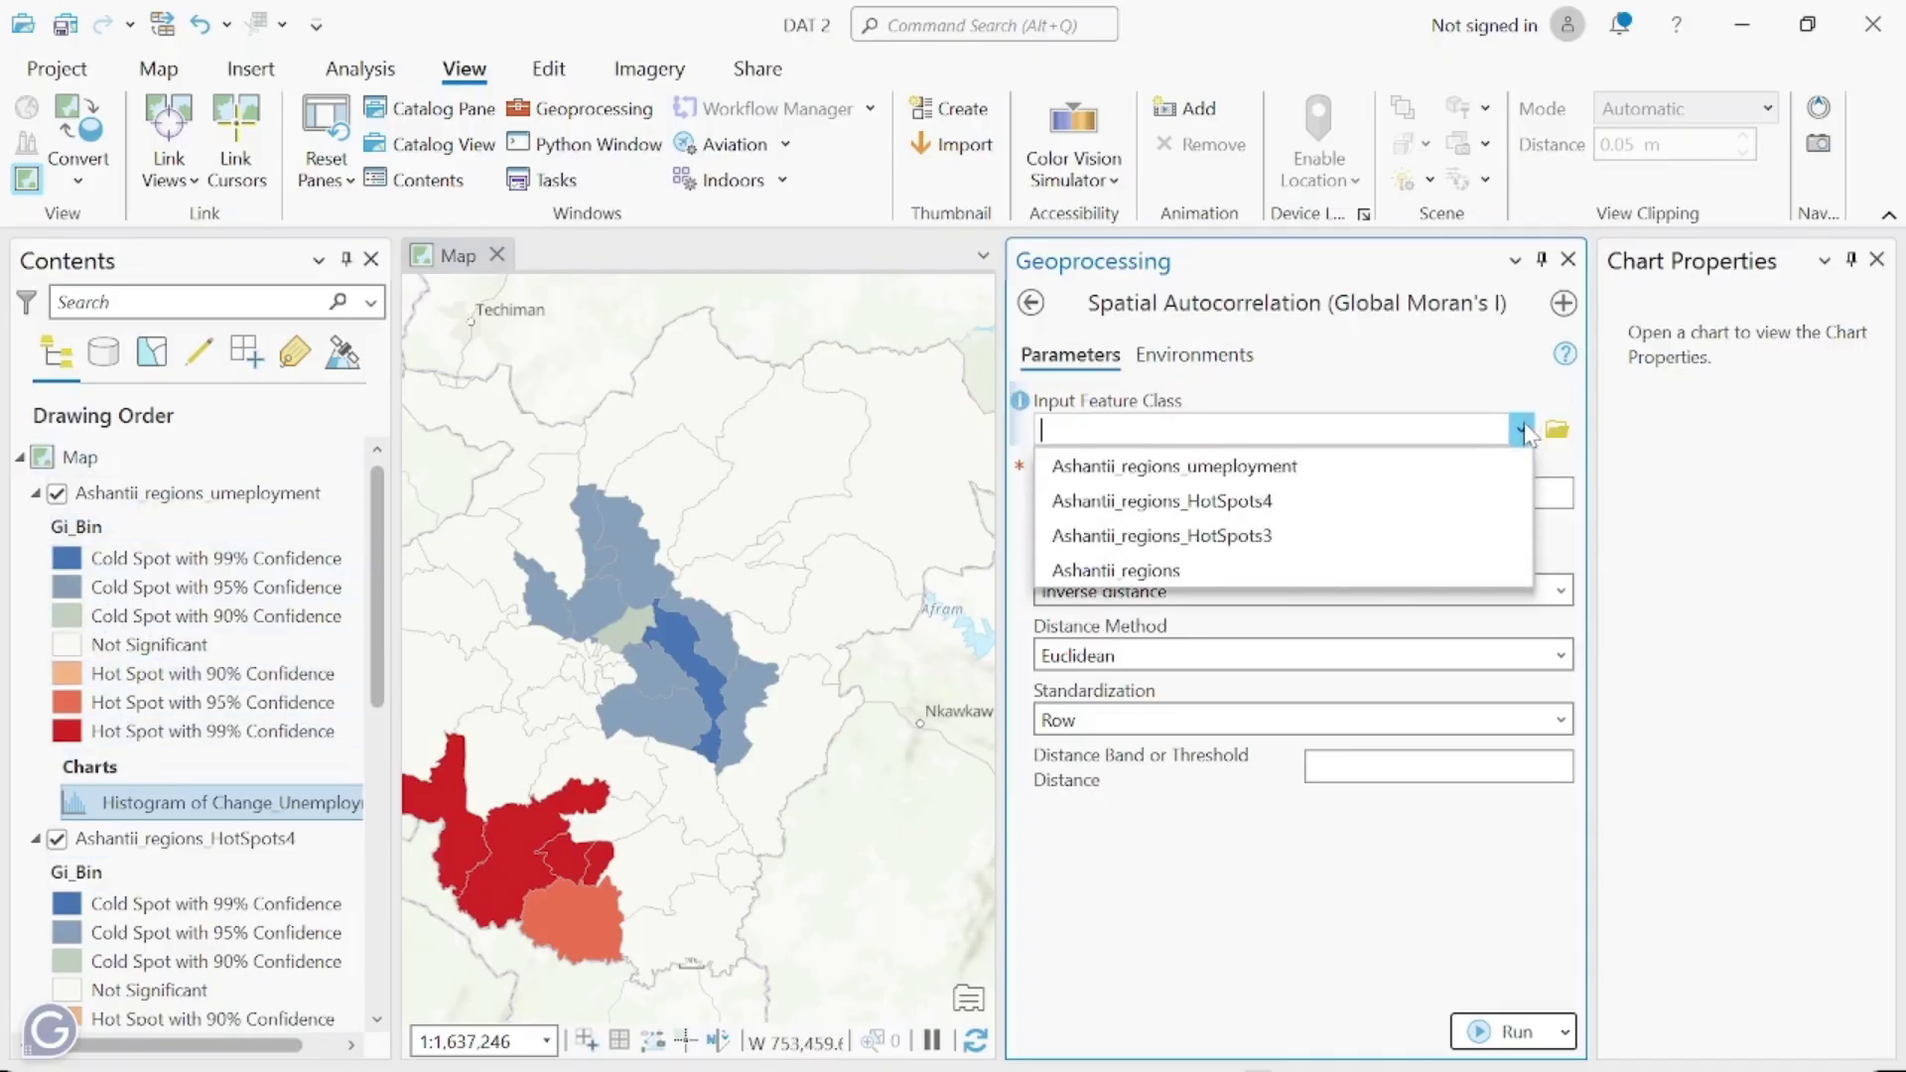
click(1307, 467)
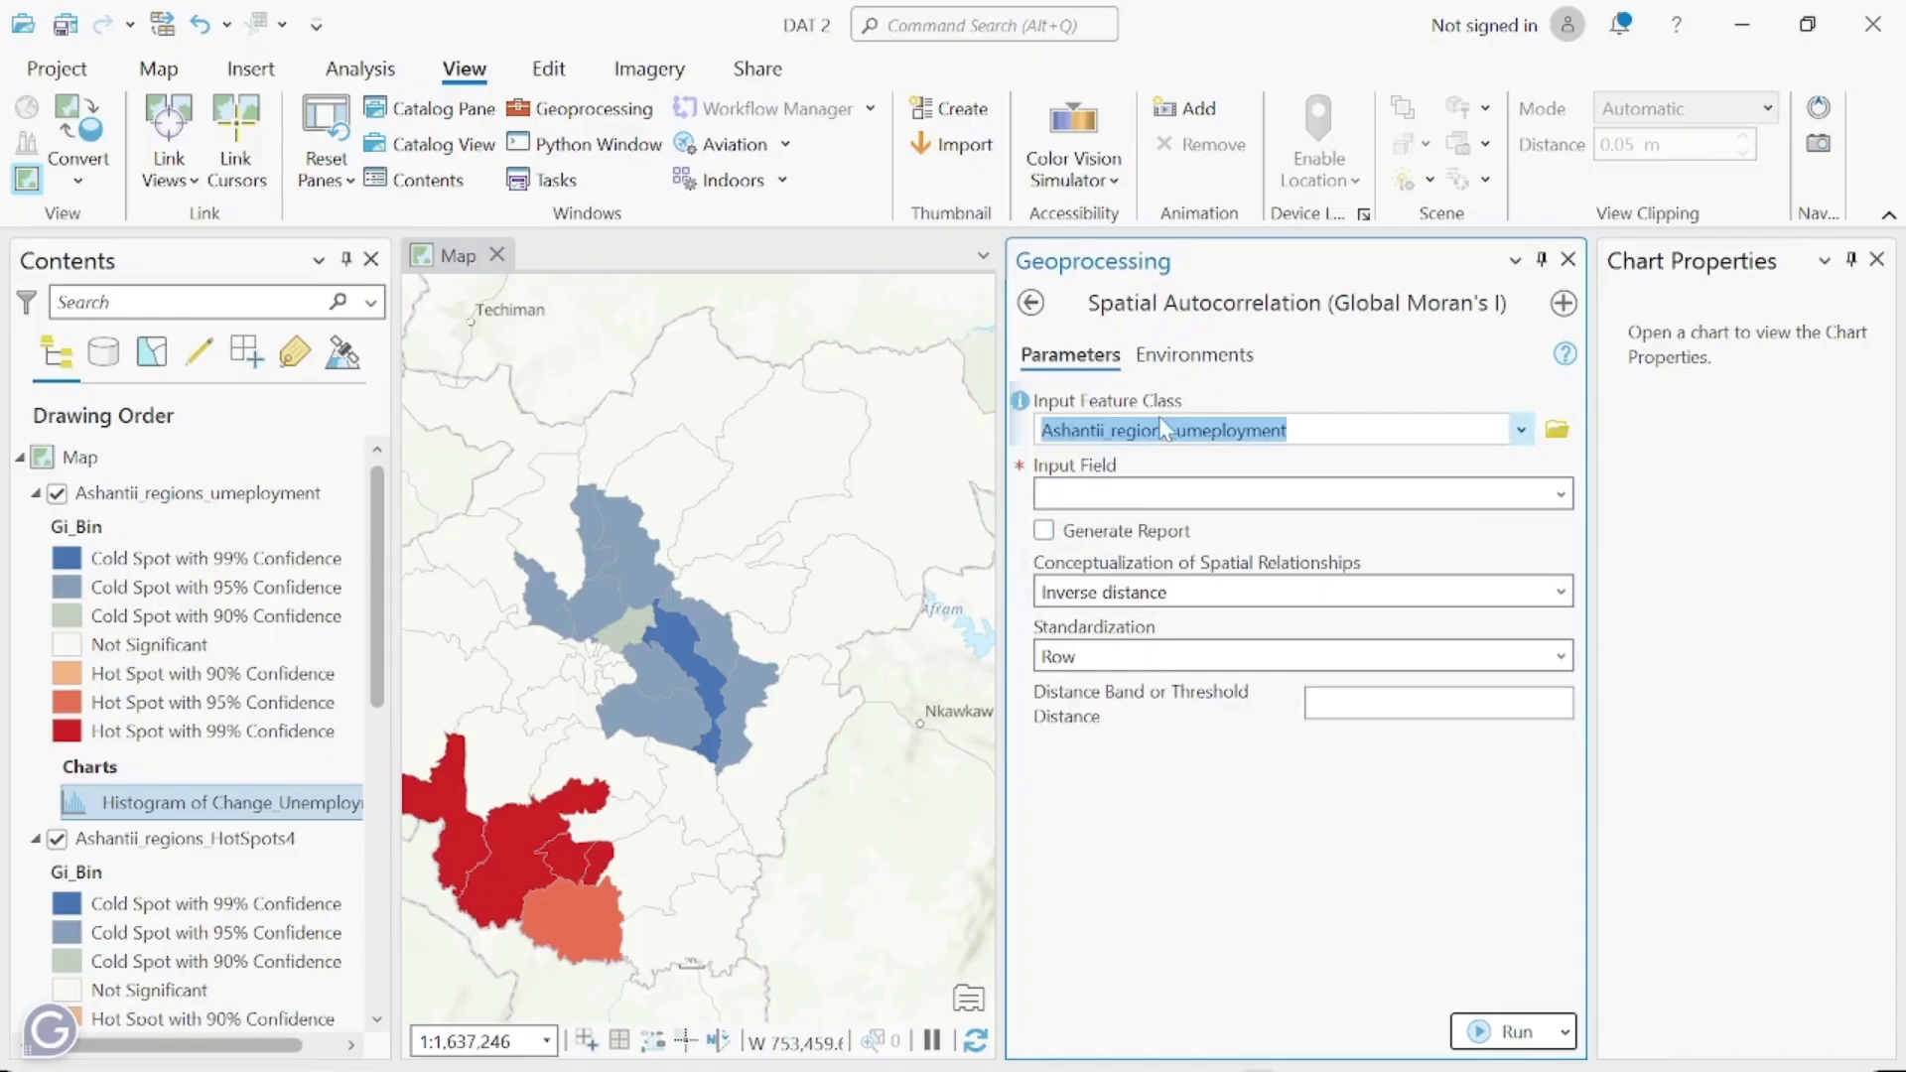
click(1561, 495)
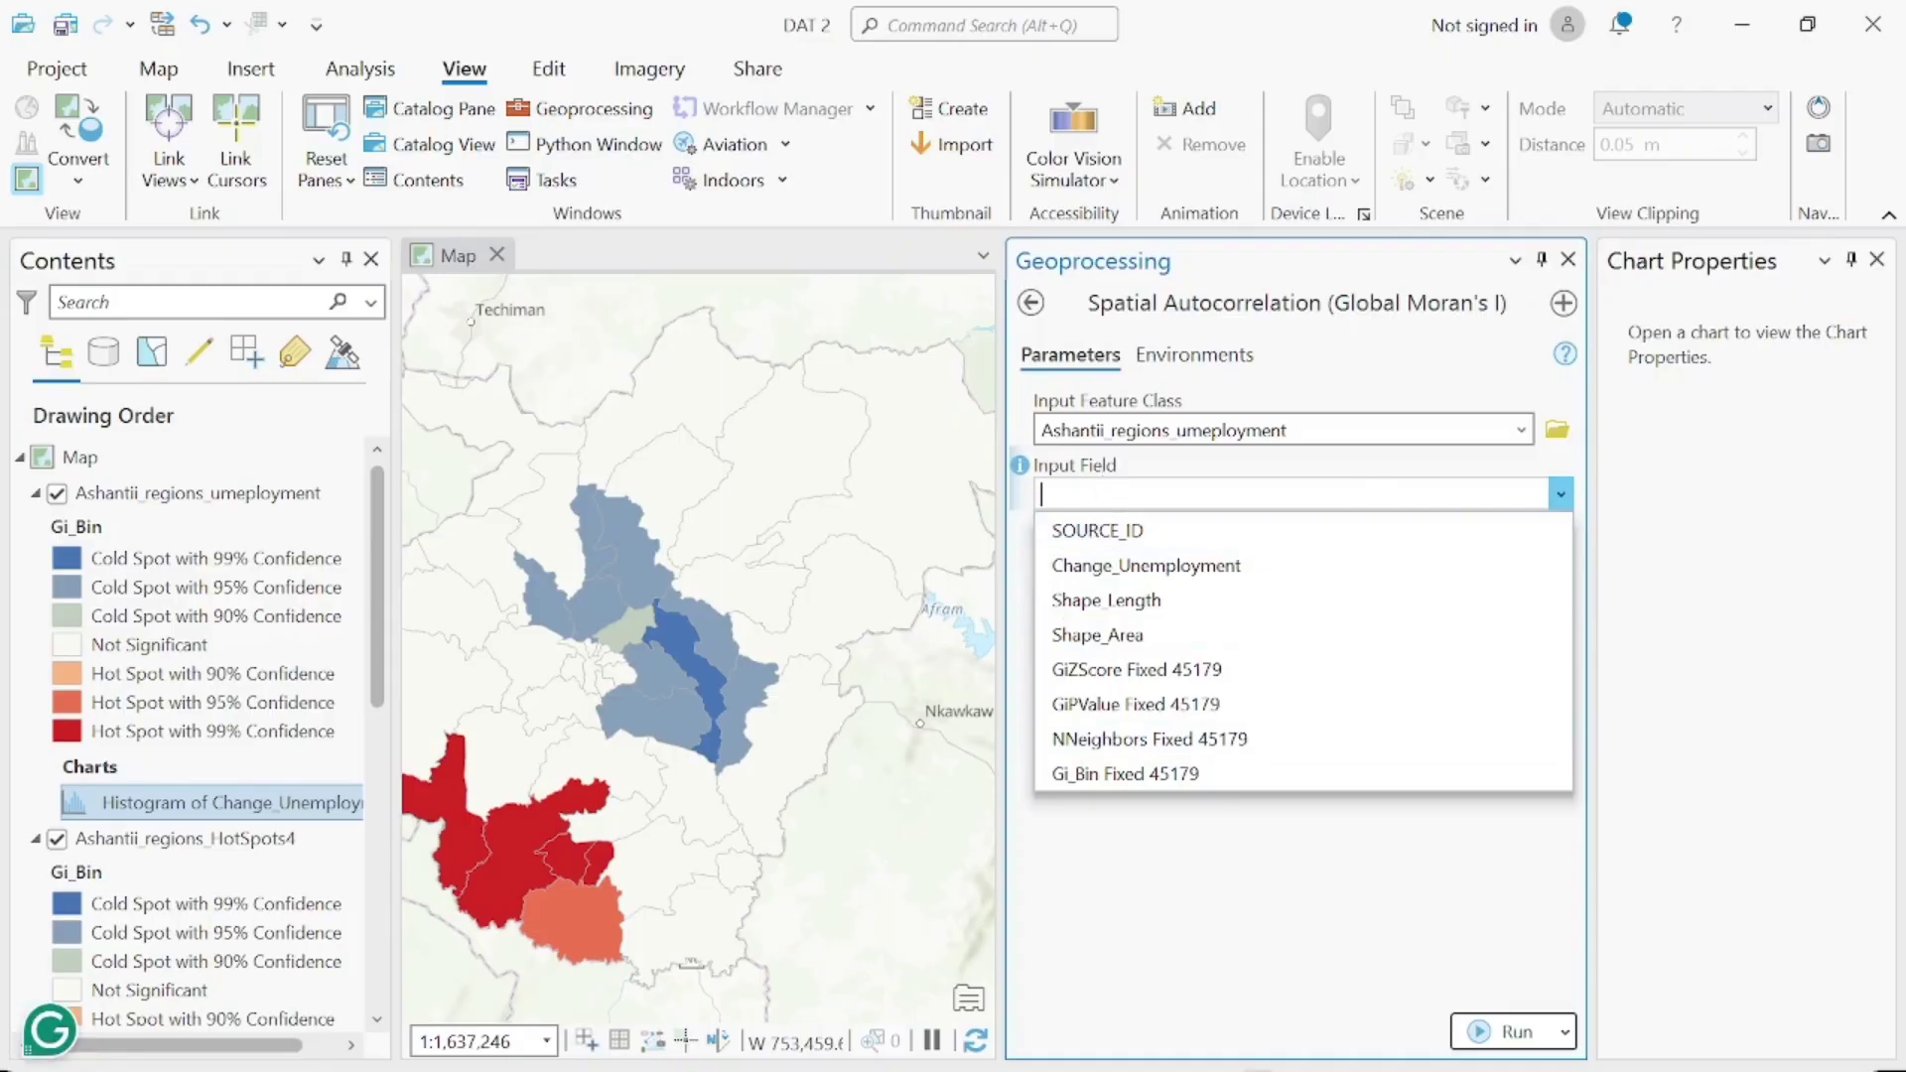
click(1147, 574)
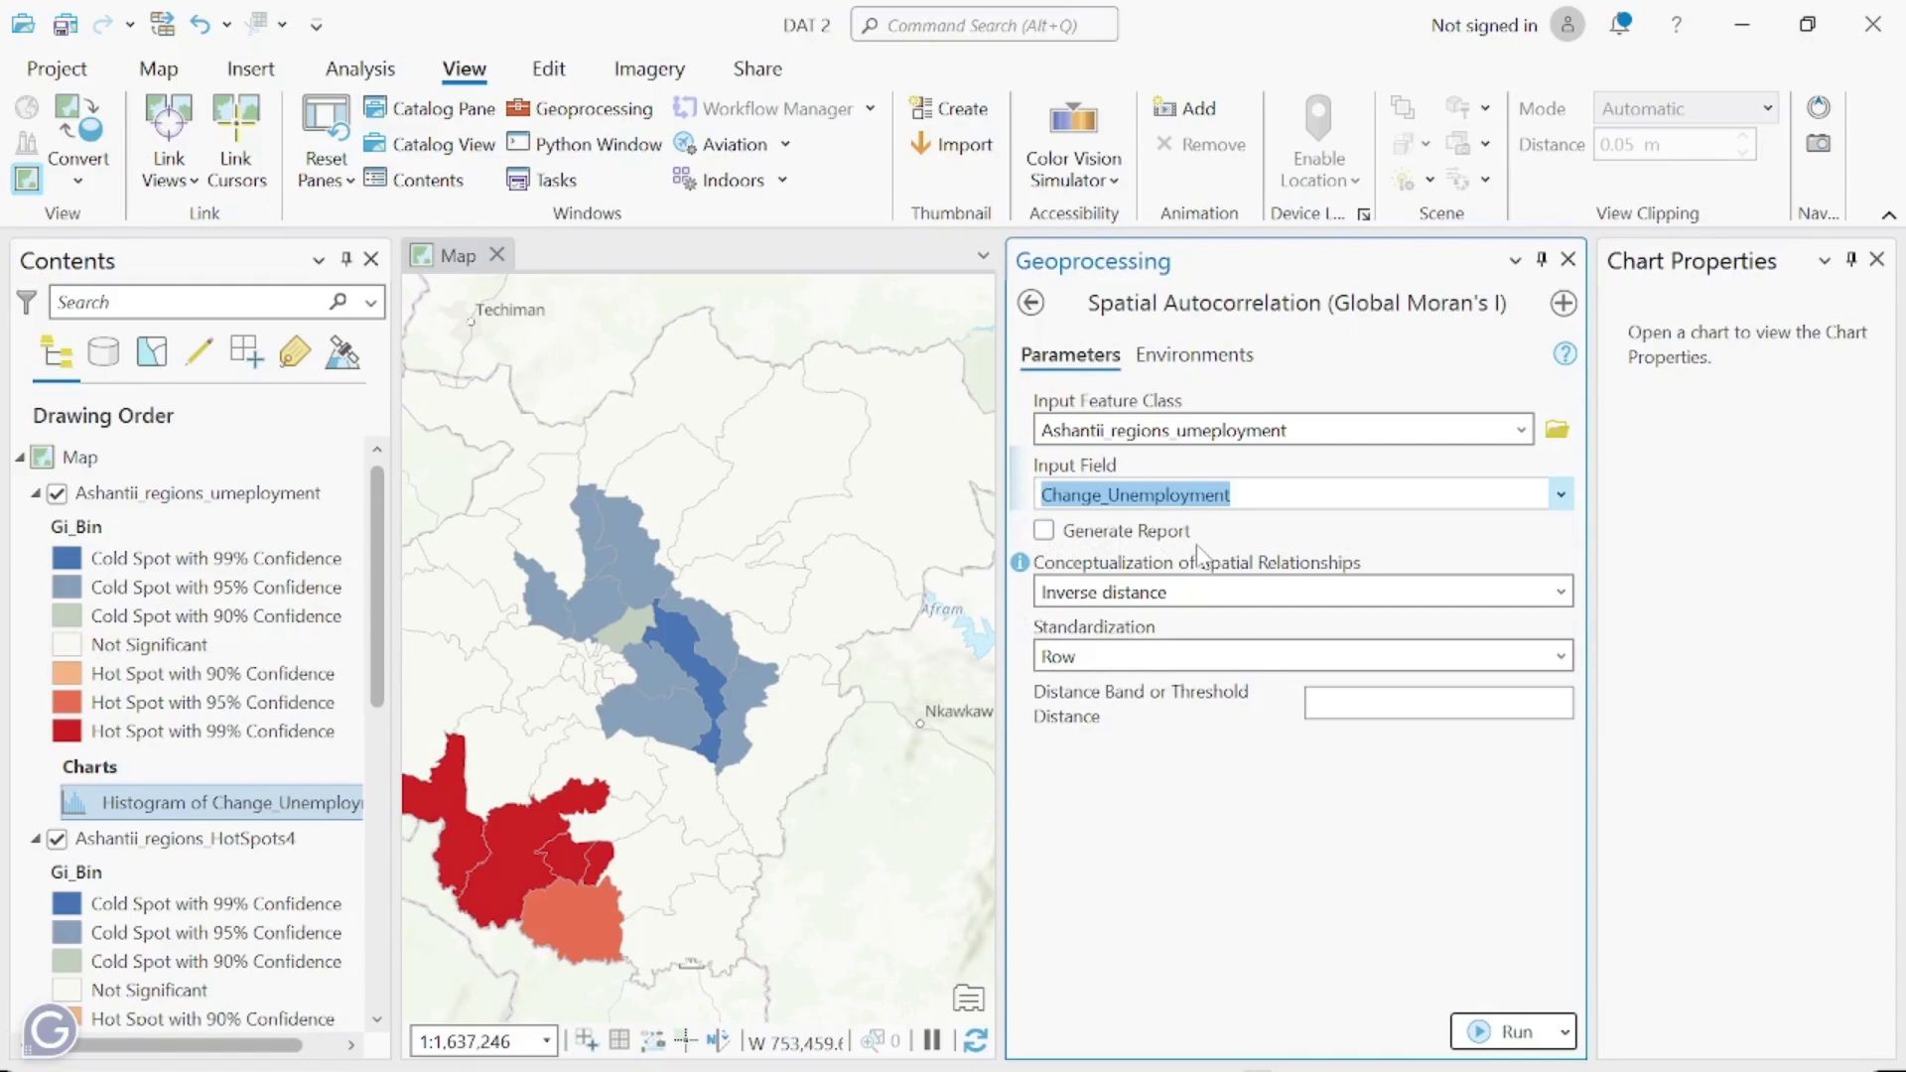
click(1045, 532)
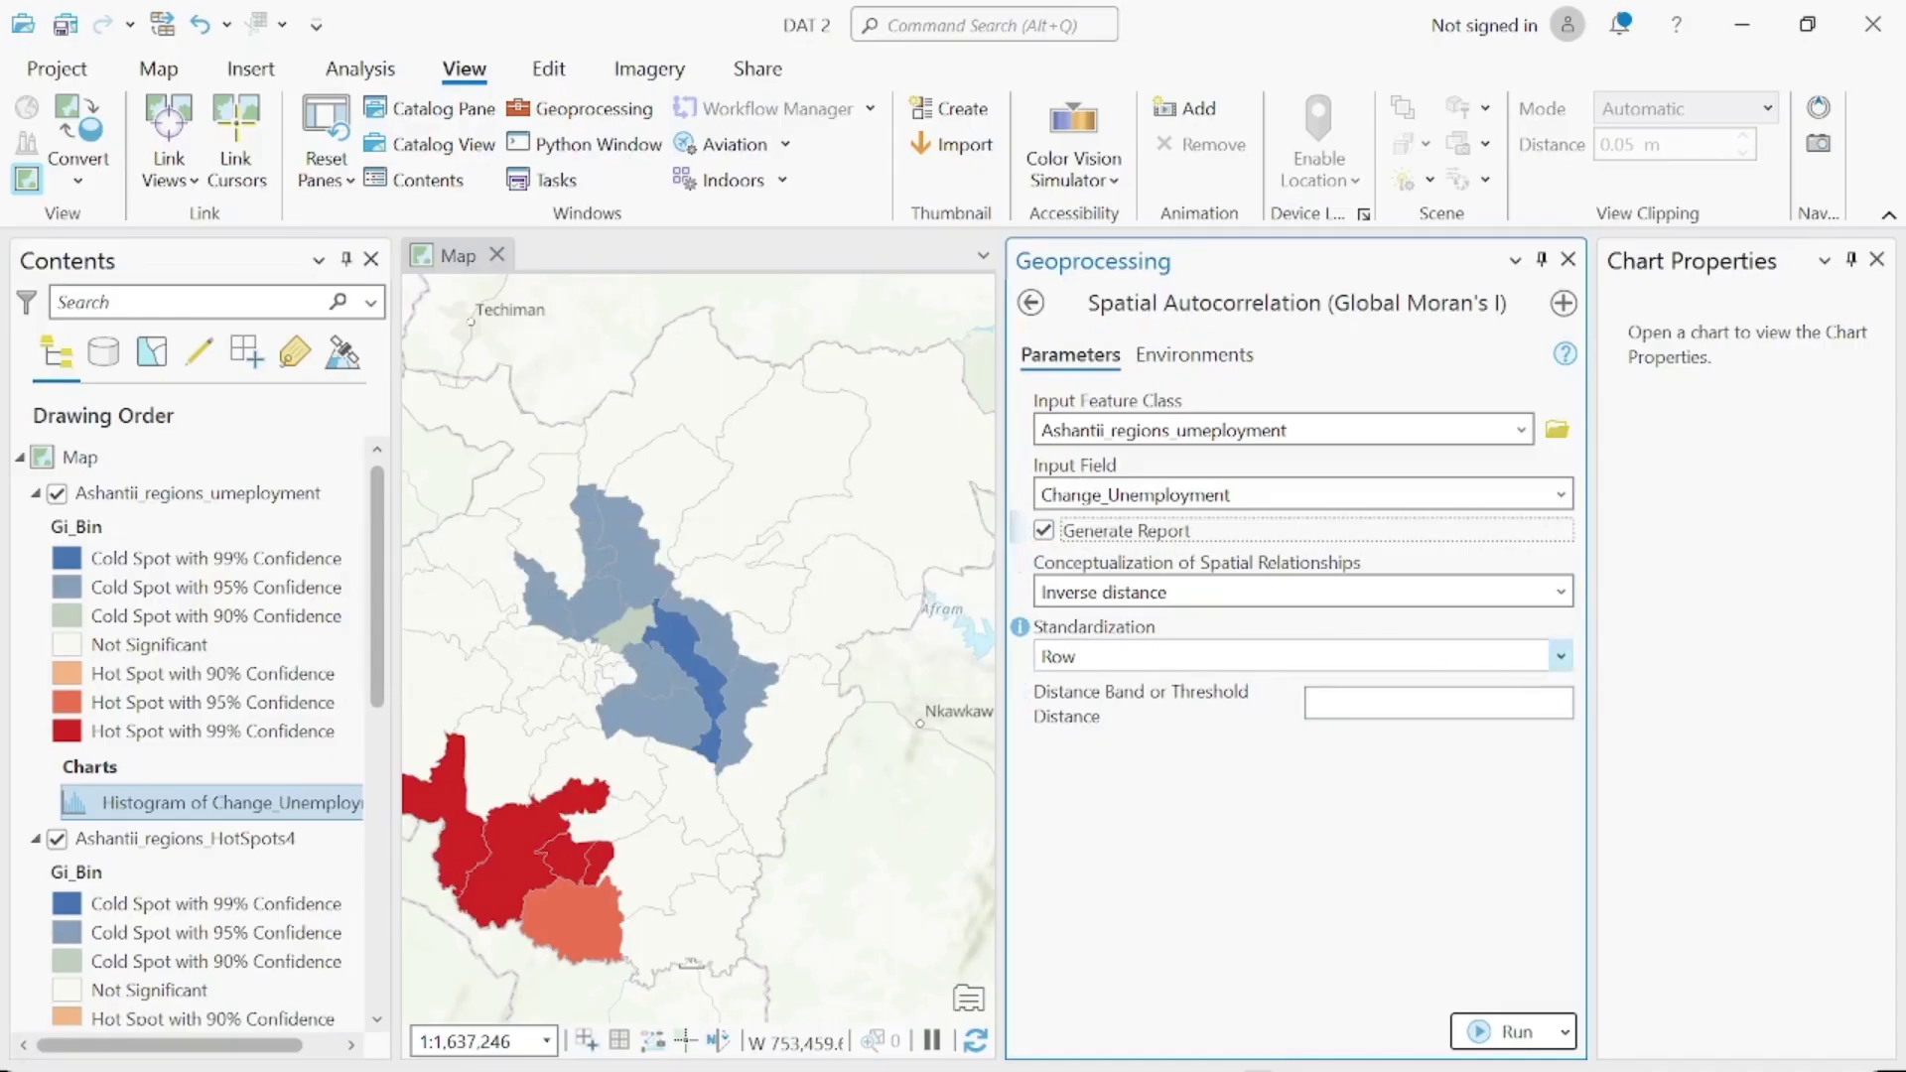
click(1500, 1041)
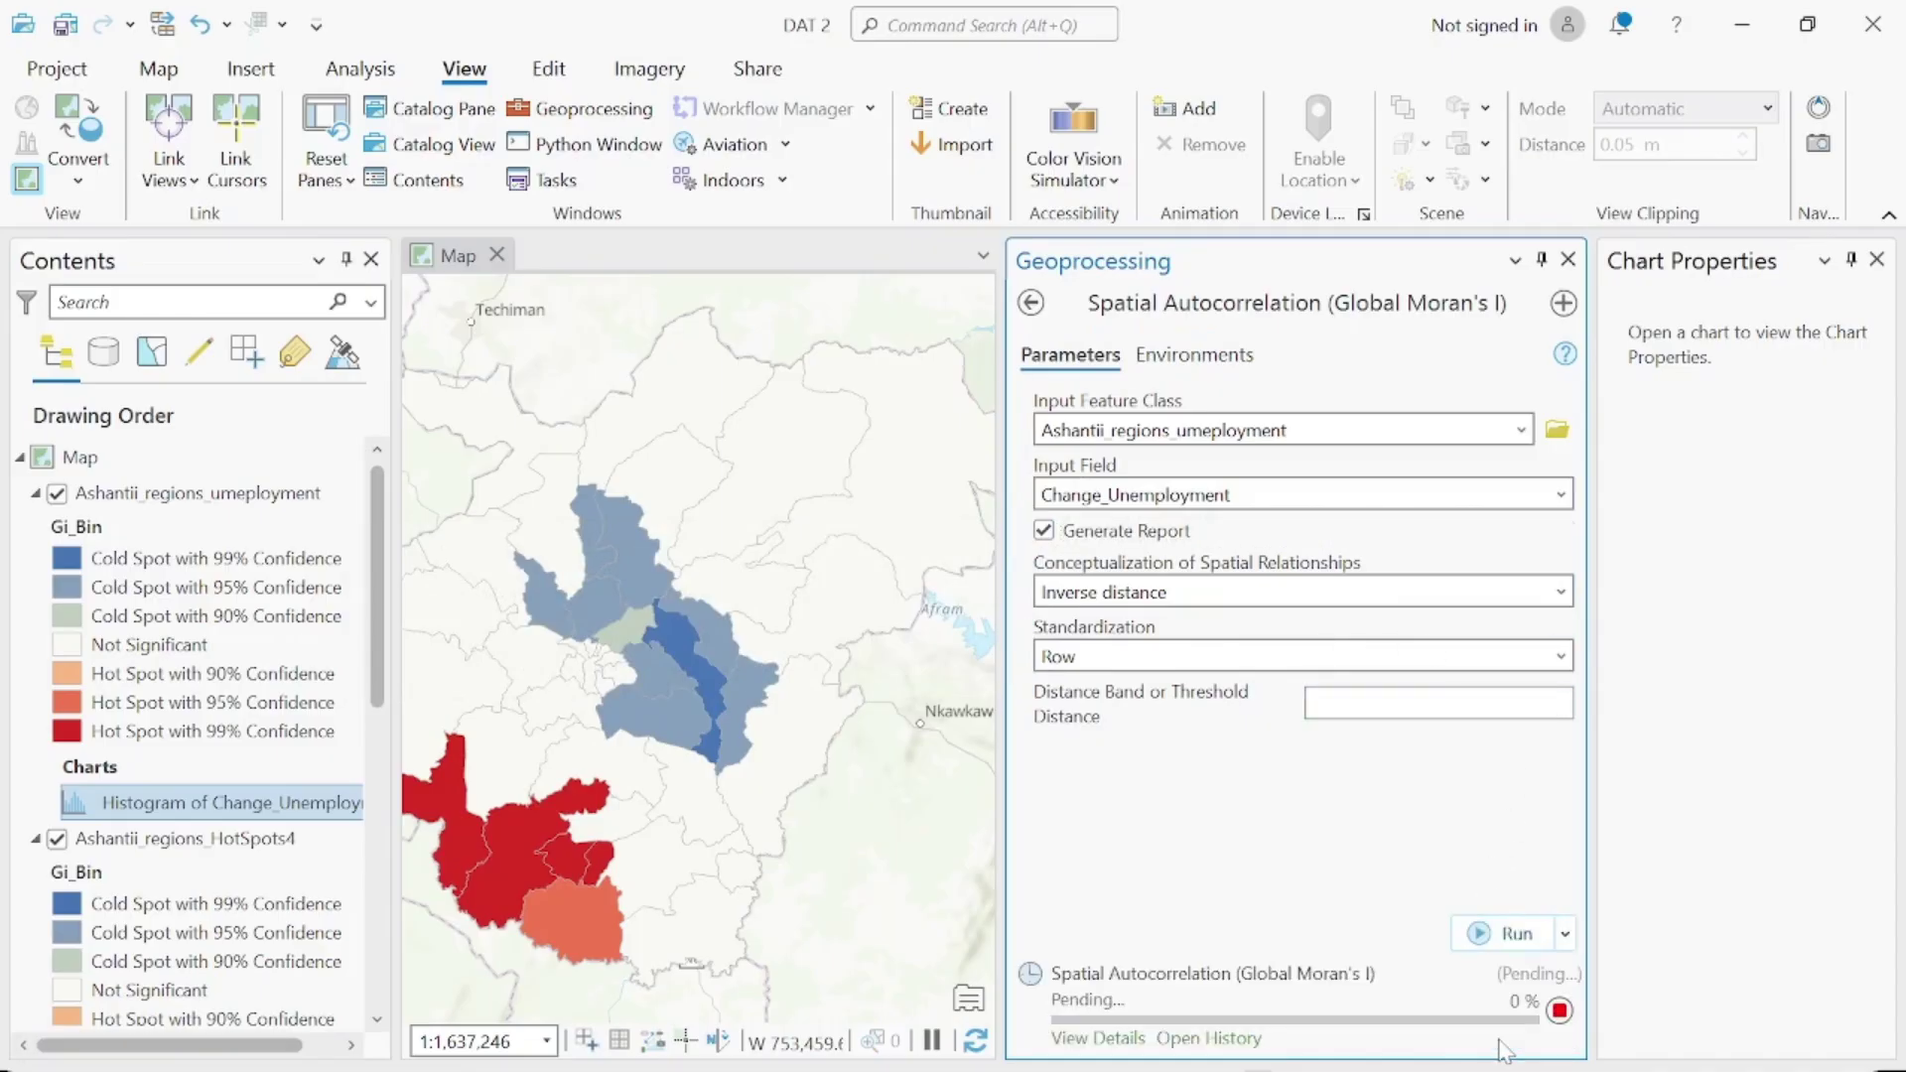
- Show the run details (Index 0.187314, z-score 3.257594) and scroll to the MoransI_Result report link
mouse_move(1504, 1049)
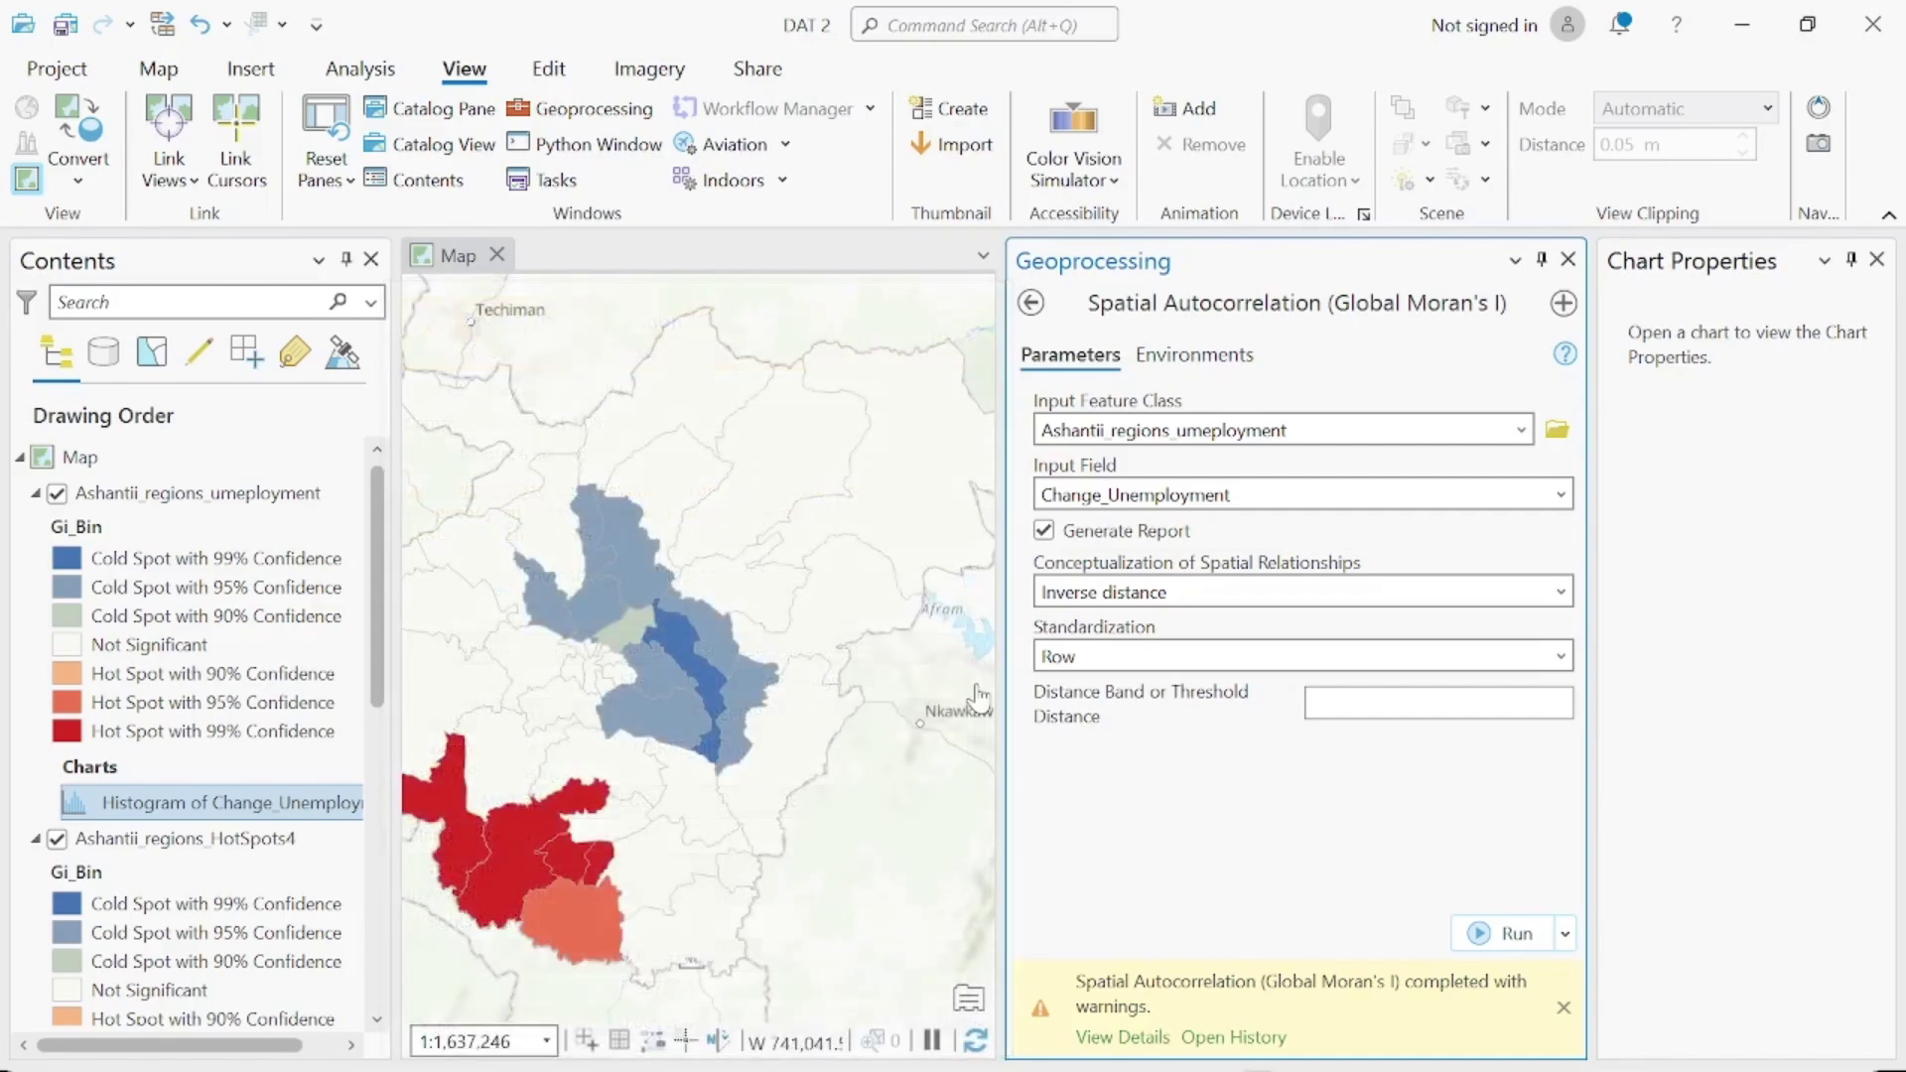
mouse_move(1107, 1037)
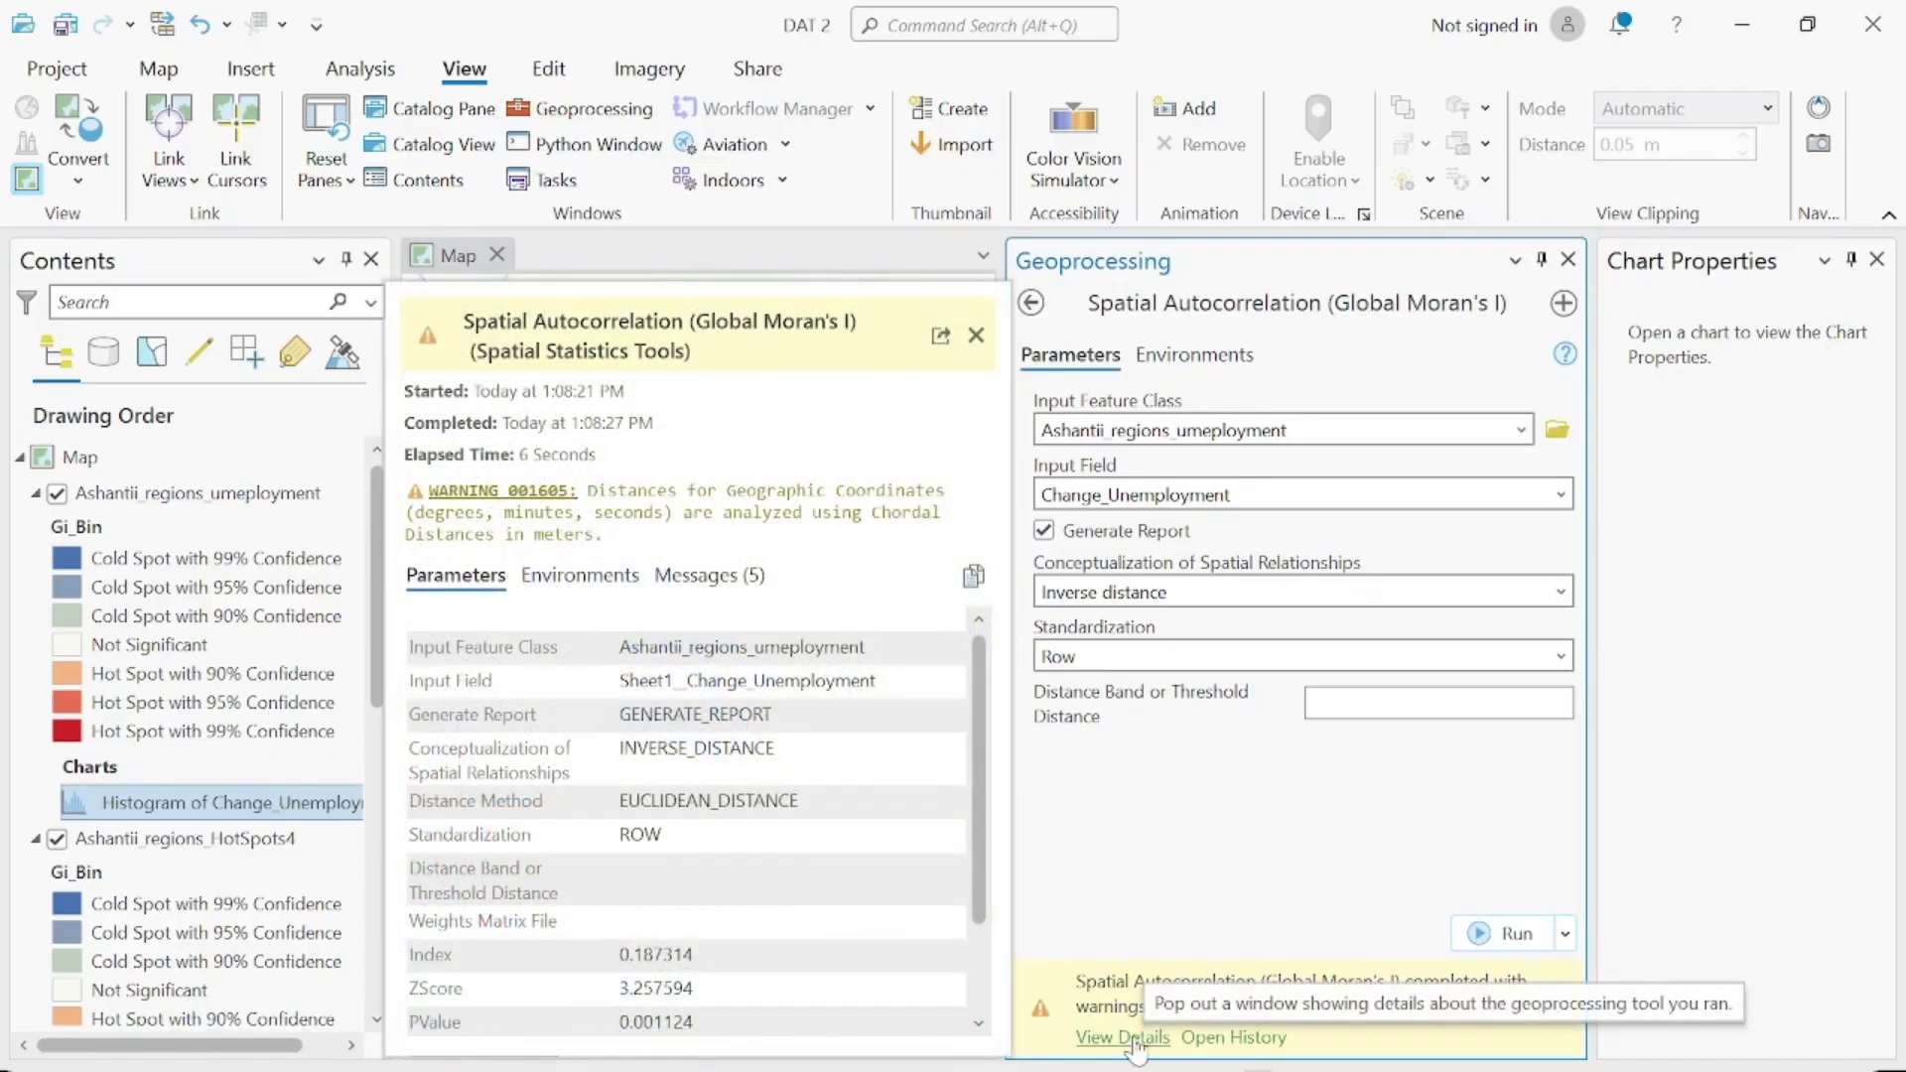
click(1136, 1040)
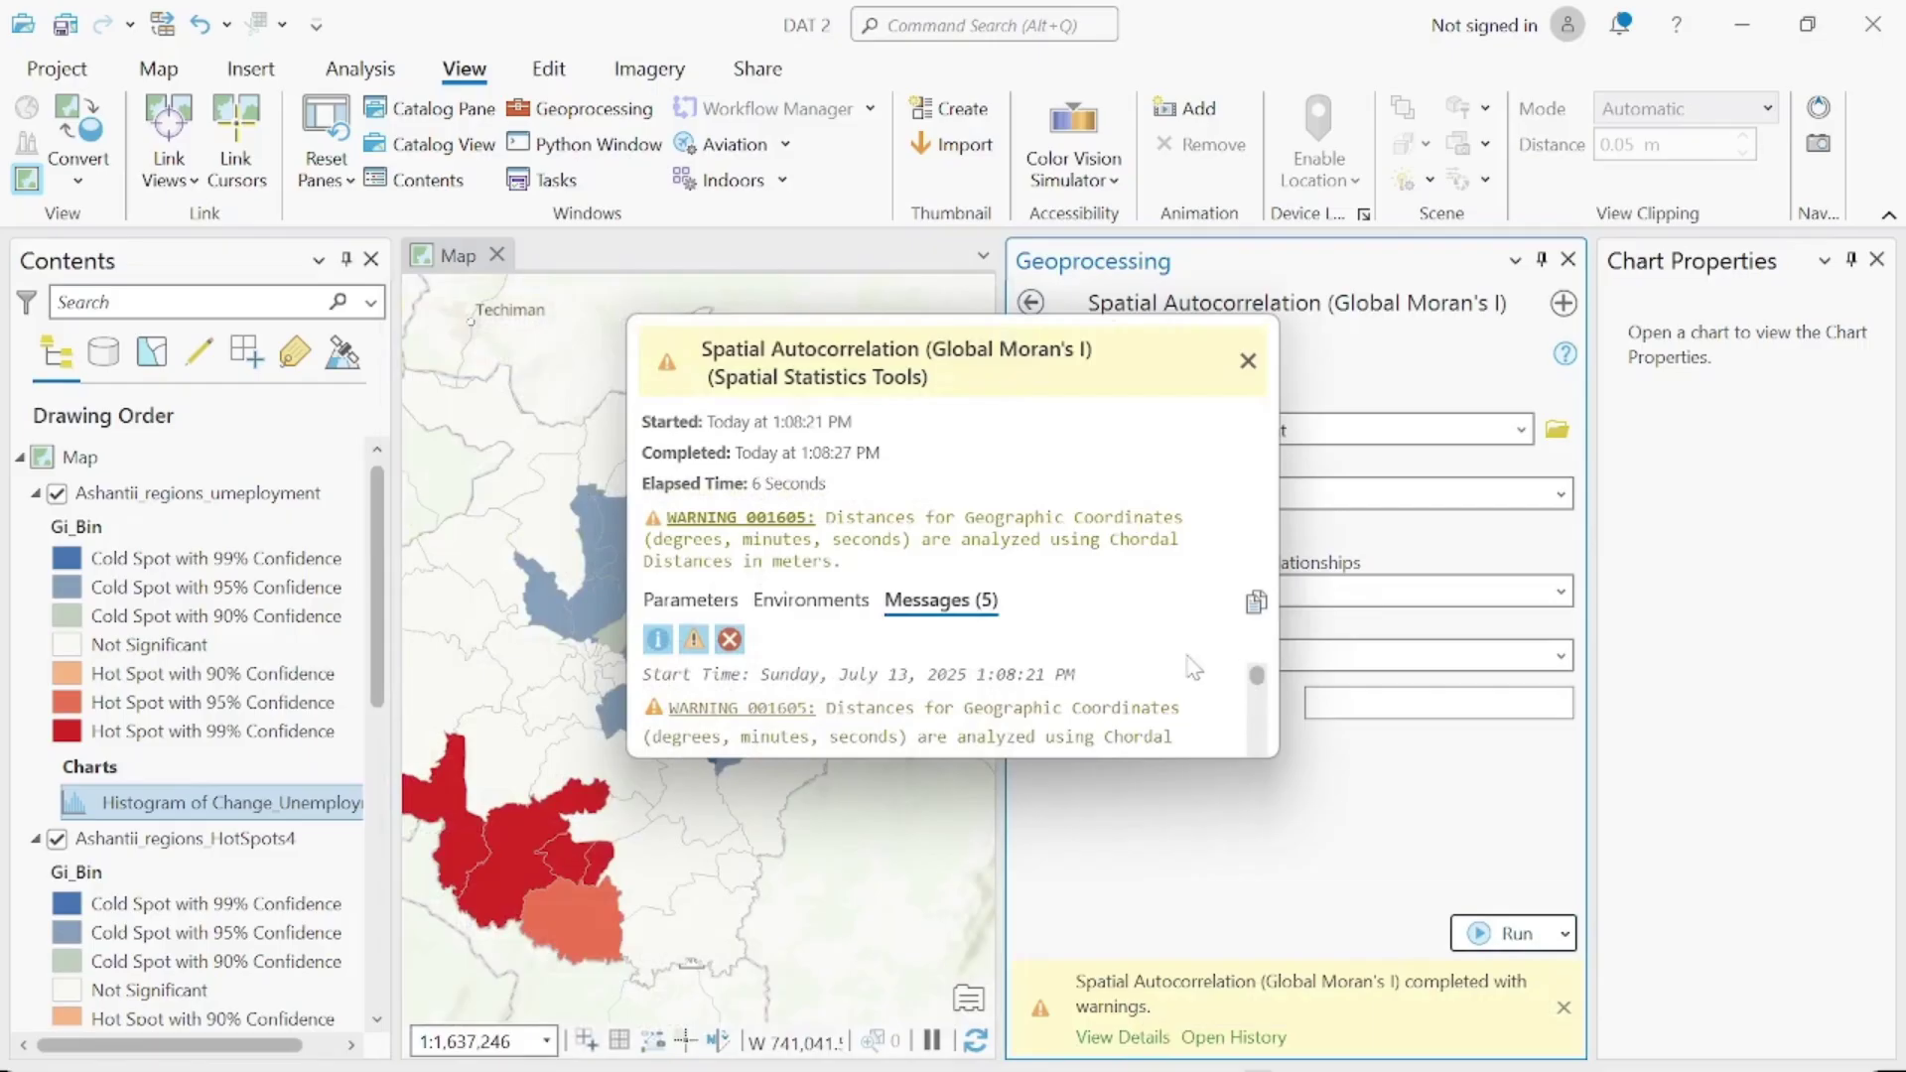
drag(1258, 675, 1236, 776)
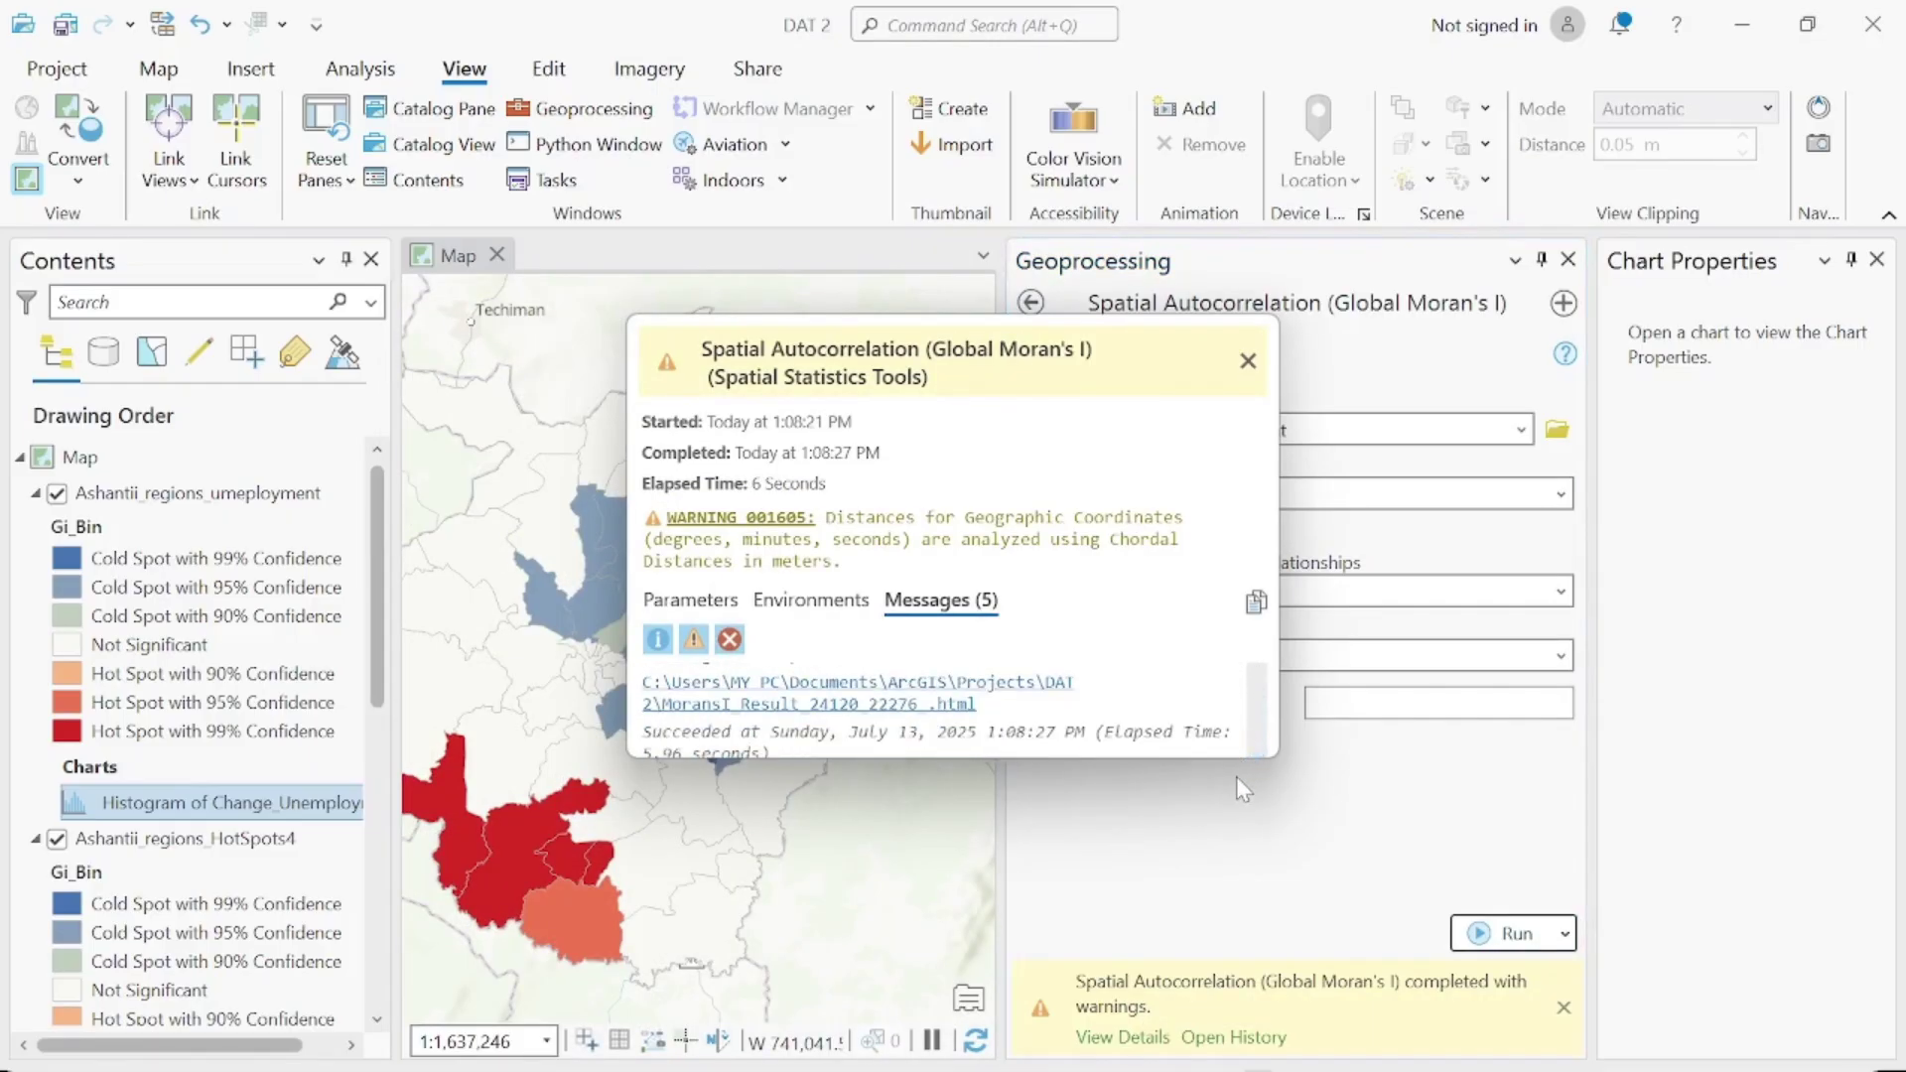
click(809, 704)
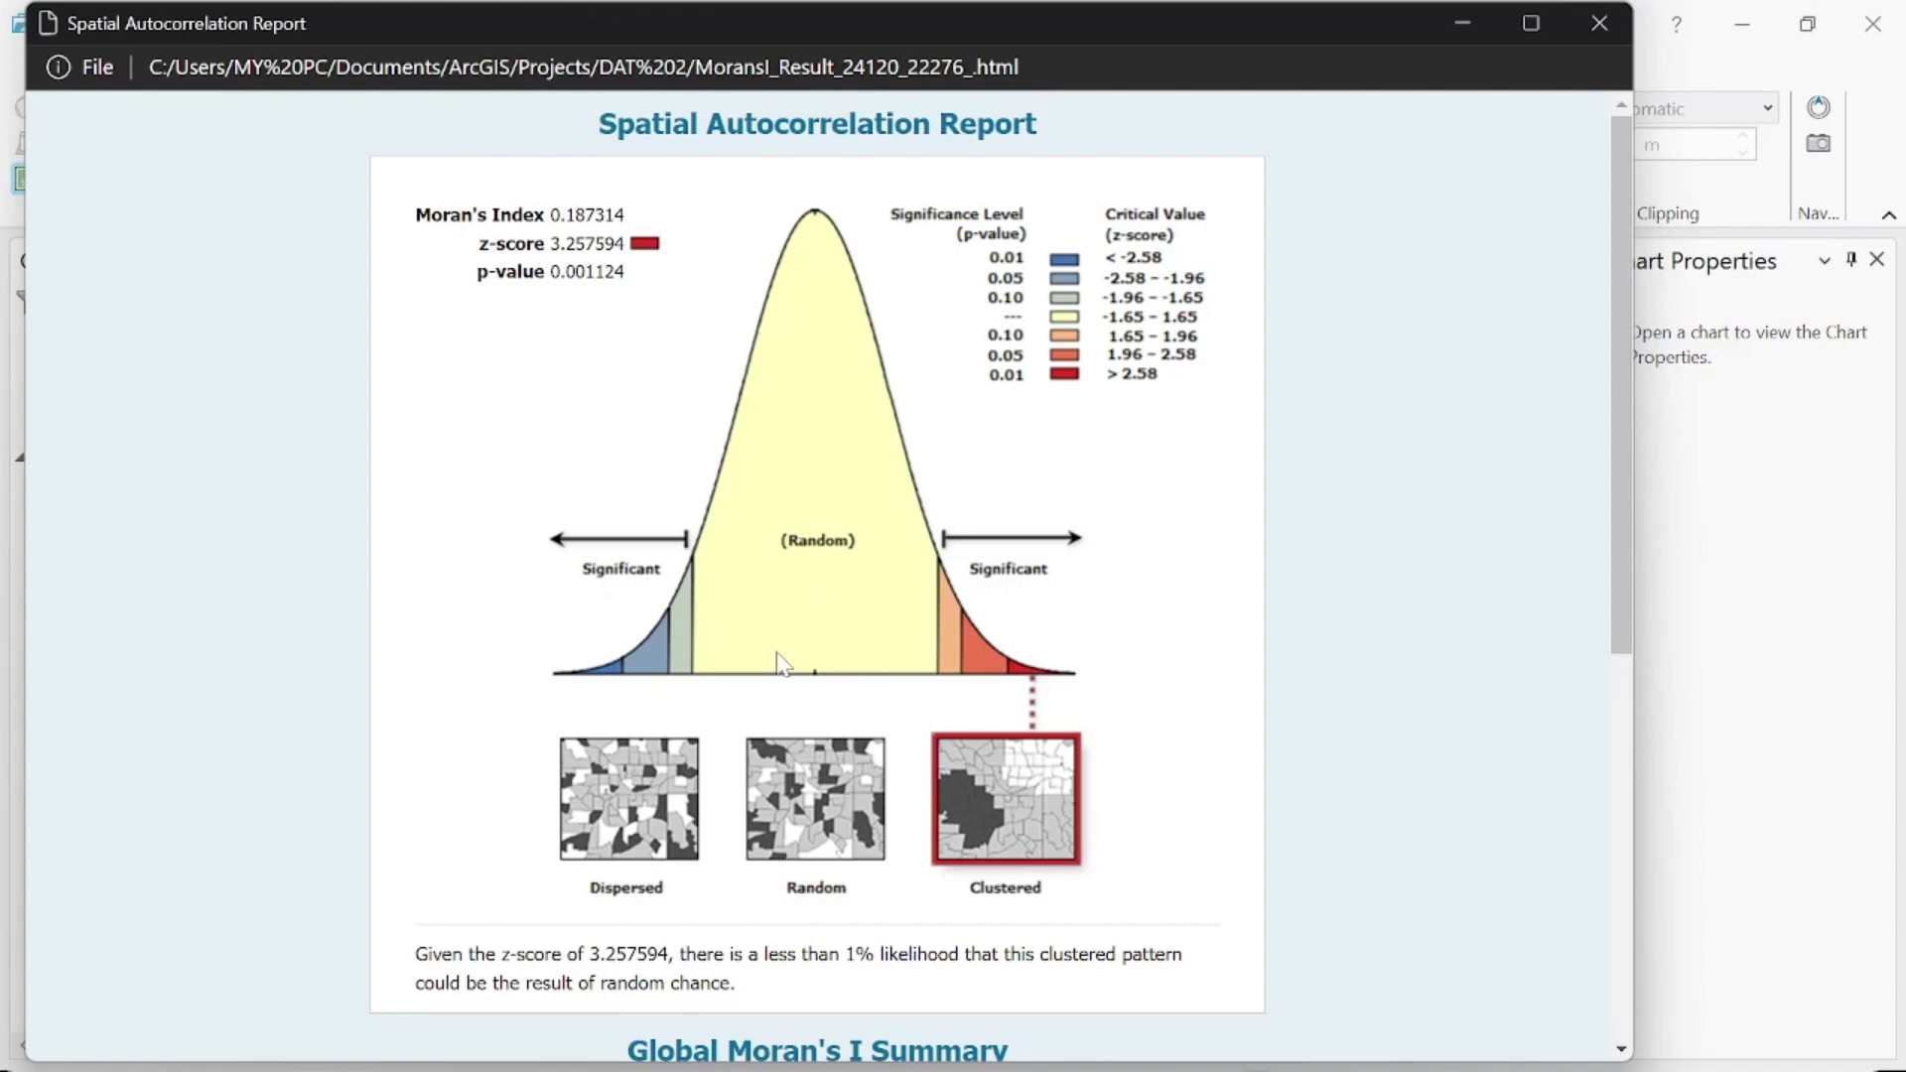
scroll(782, 663, down, 7)
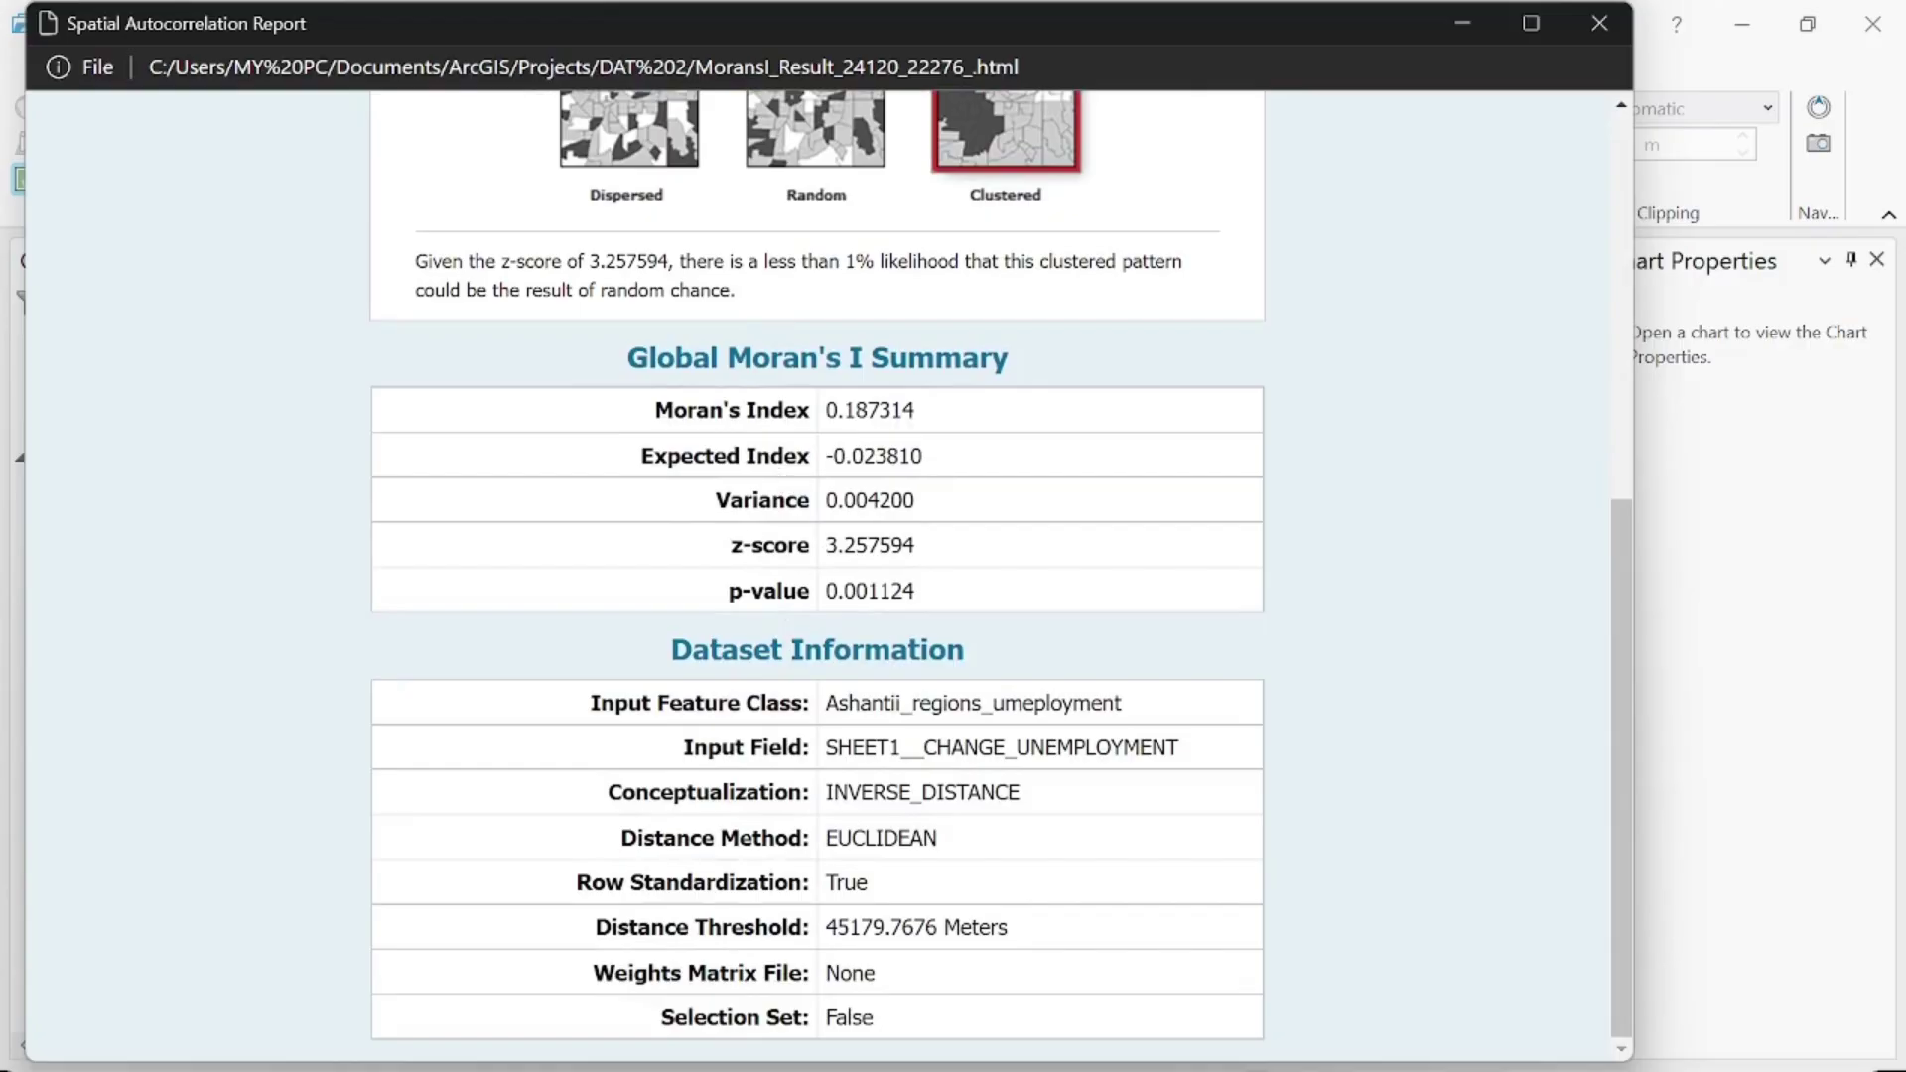
scroll(802, 683, up, 7)
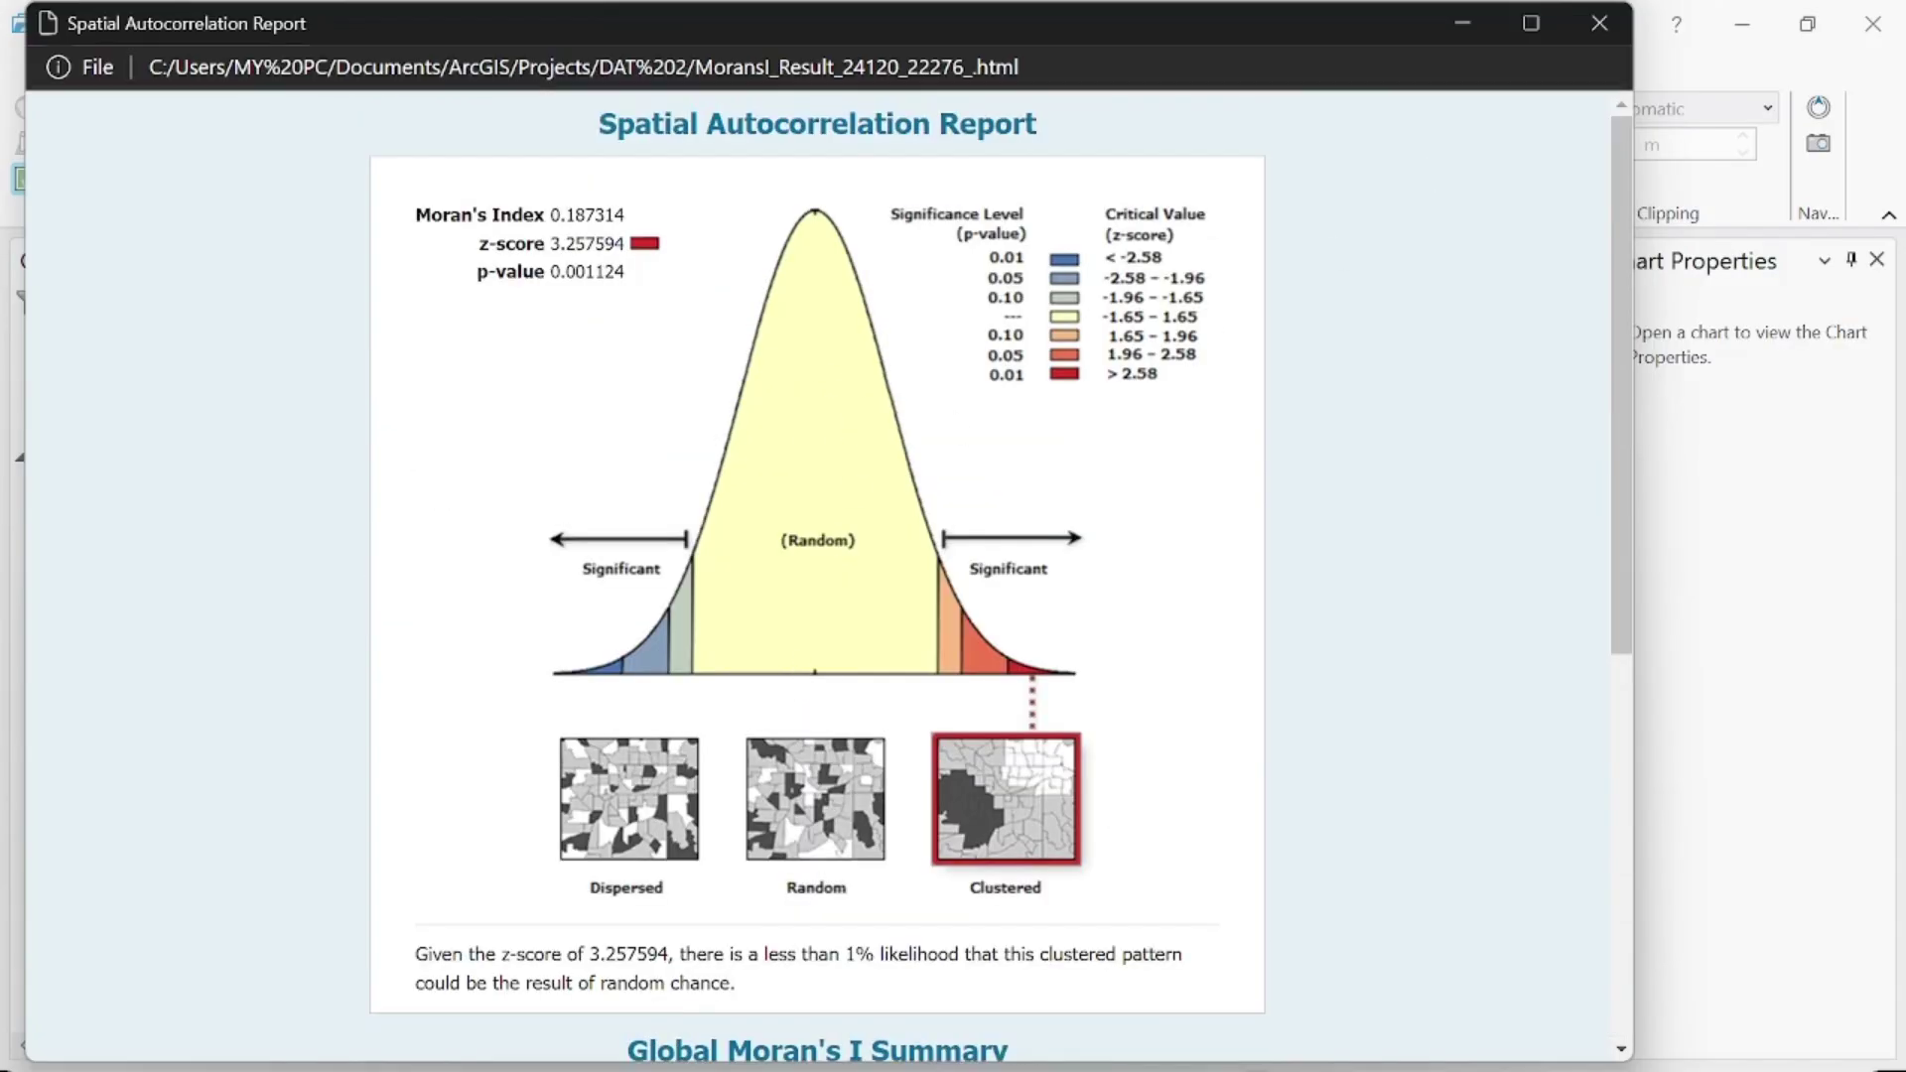
click(1597, 23)
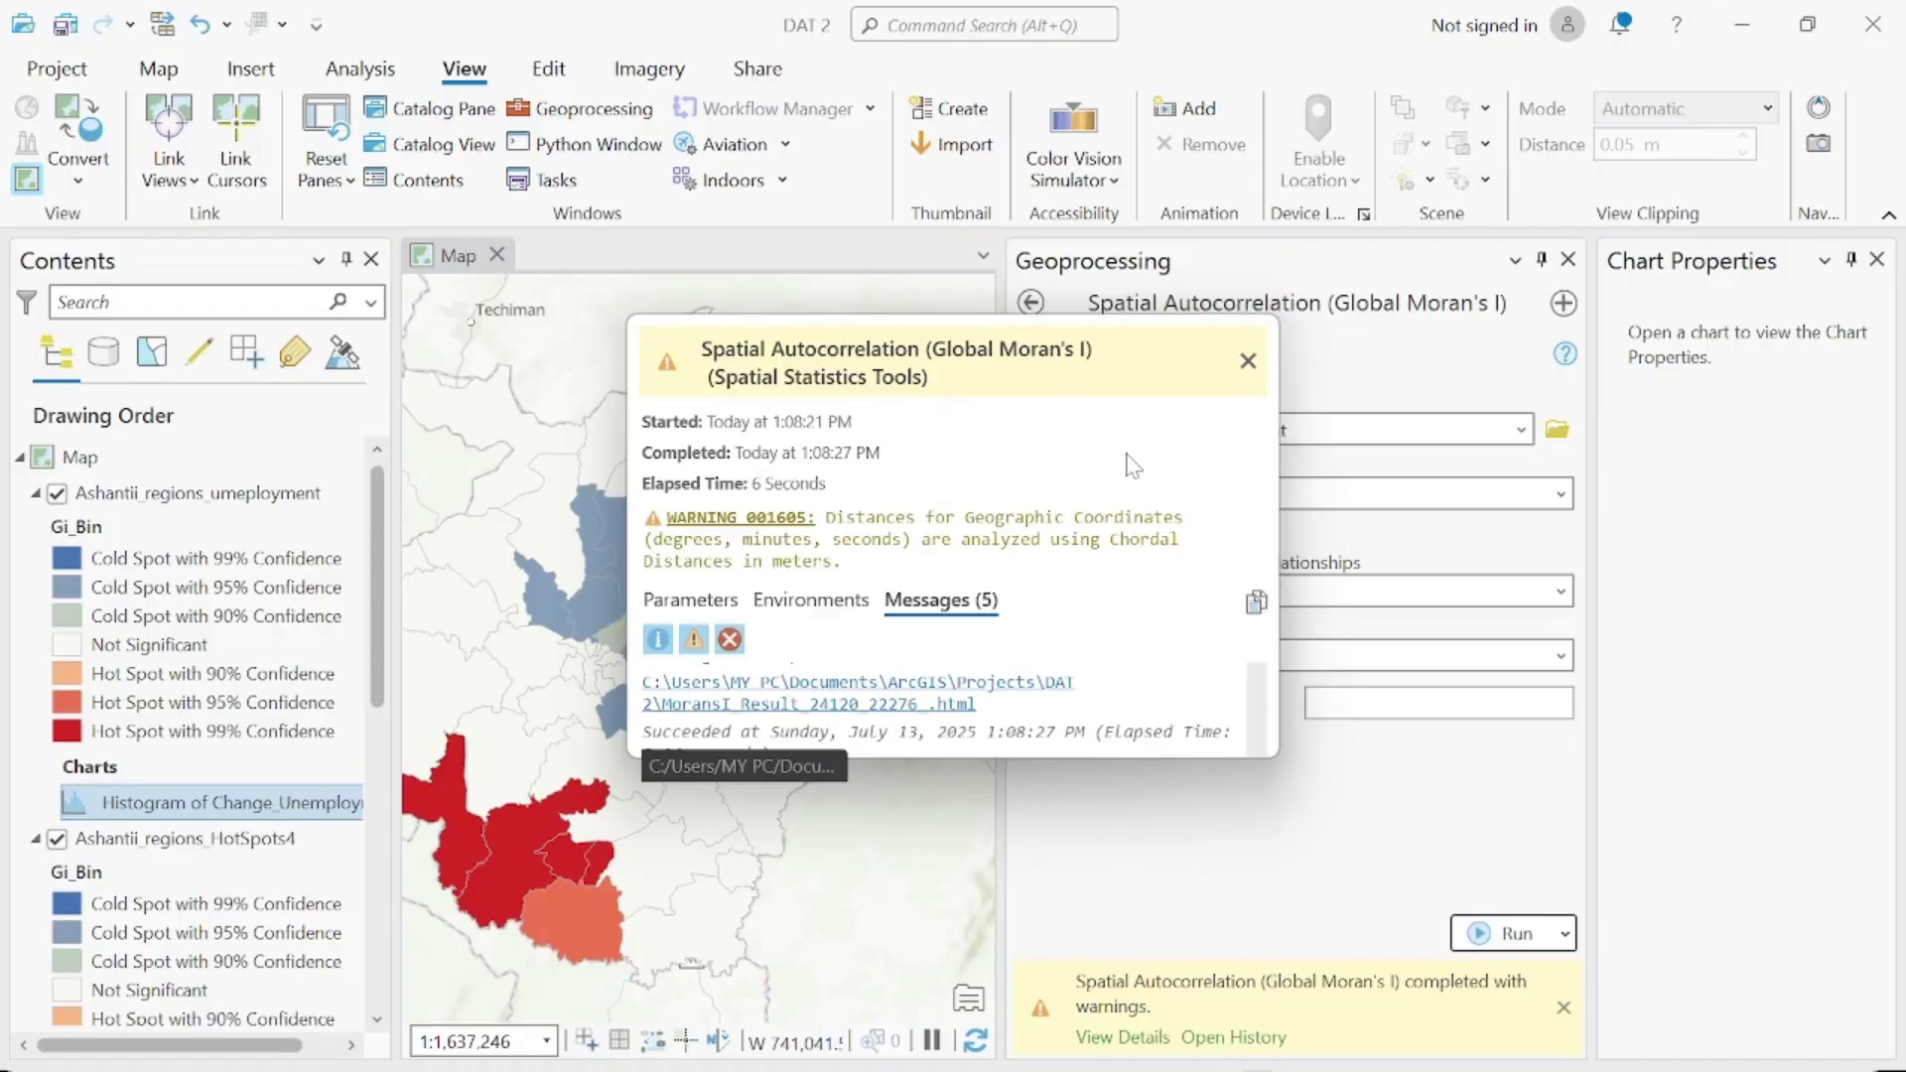
- Rerun Global Moran's I on Ashantii_regions_HotSpots4 using the Change_Enrolment field
click(1248, 360)
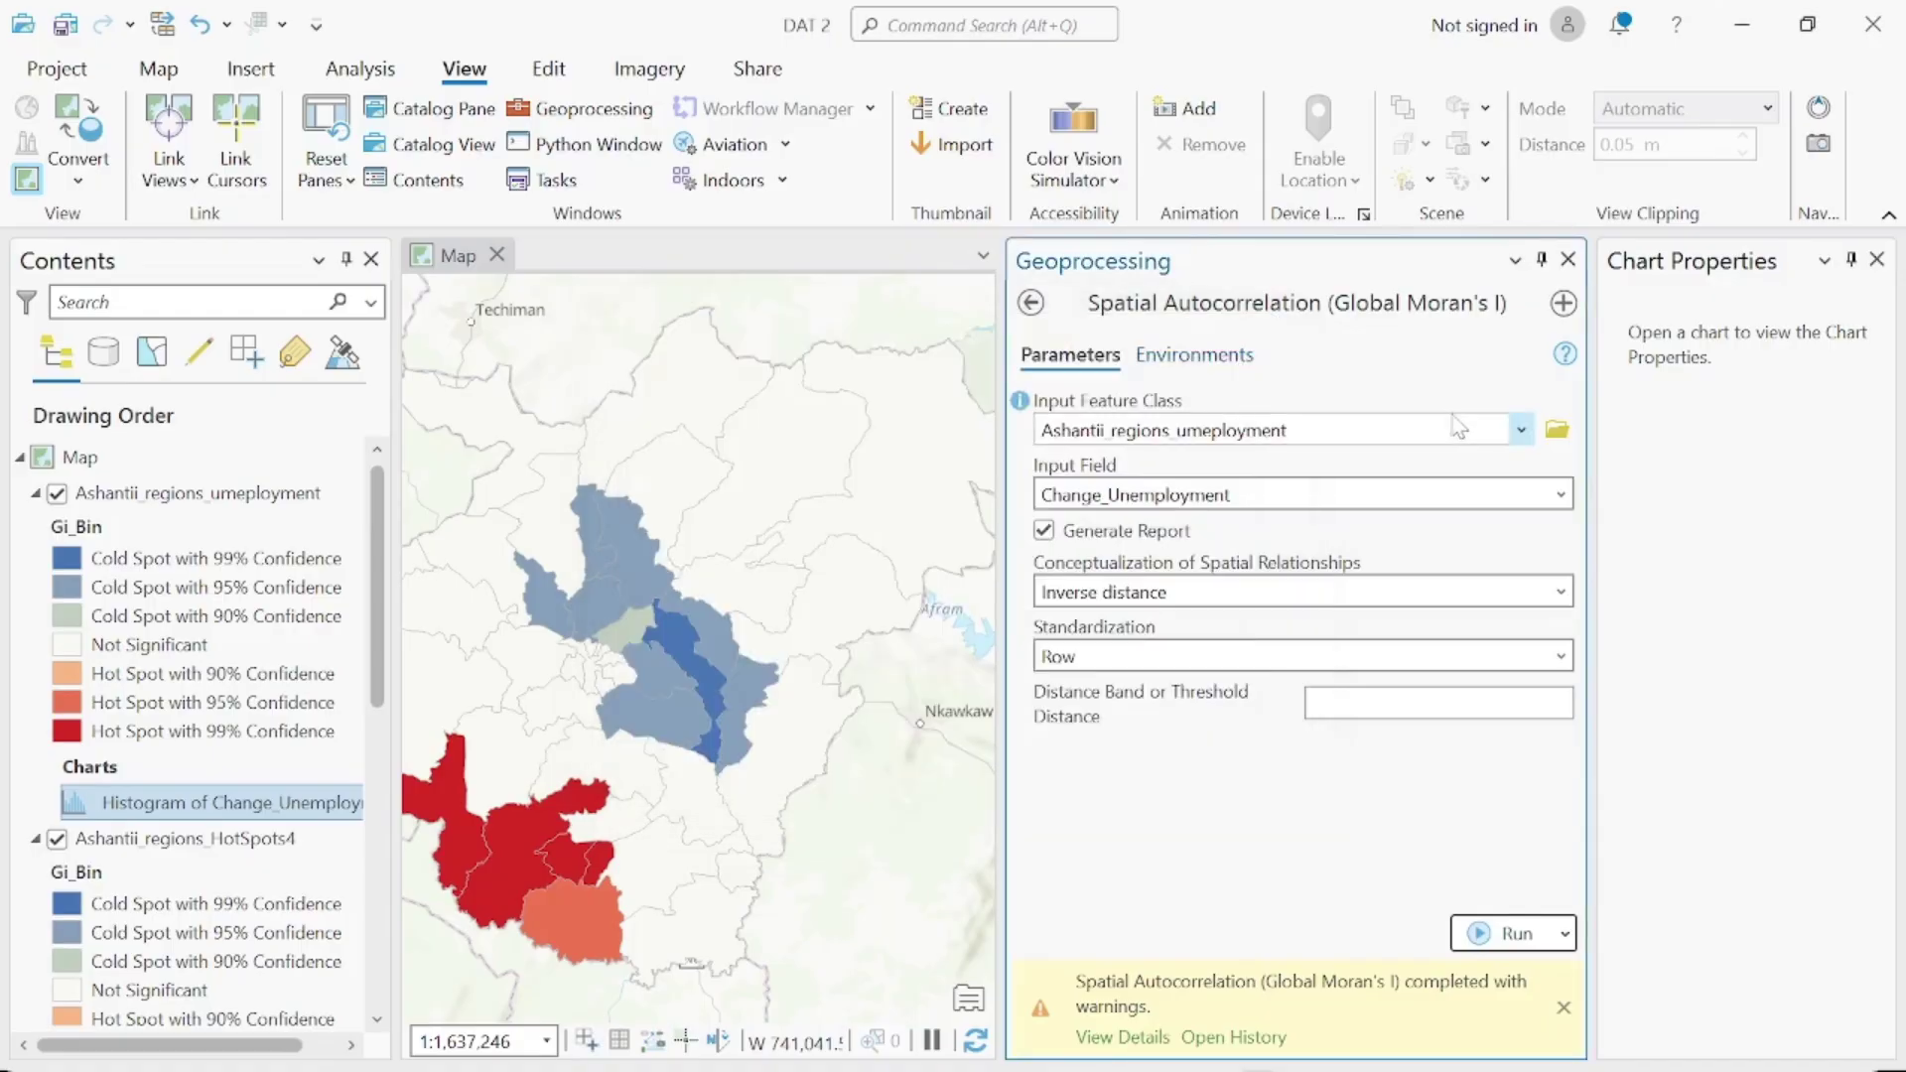
click(1522, 431)
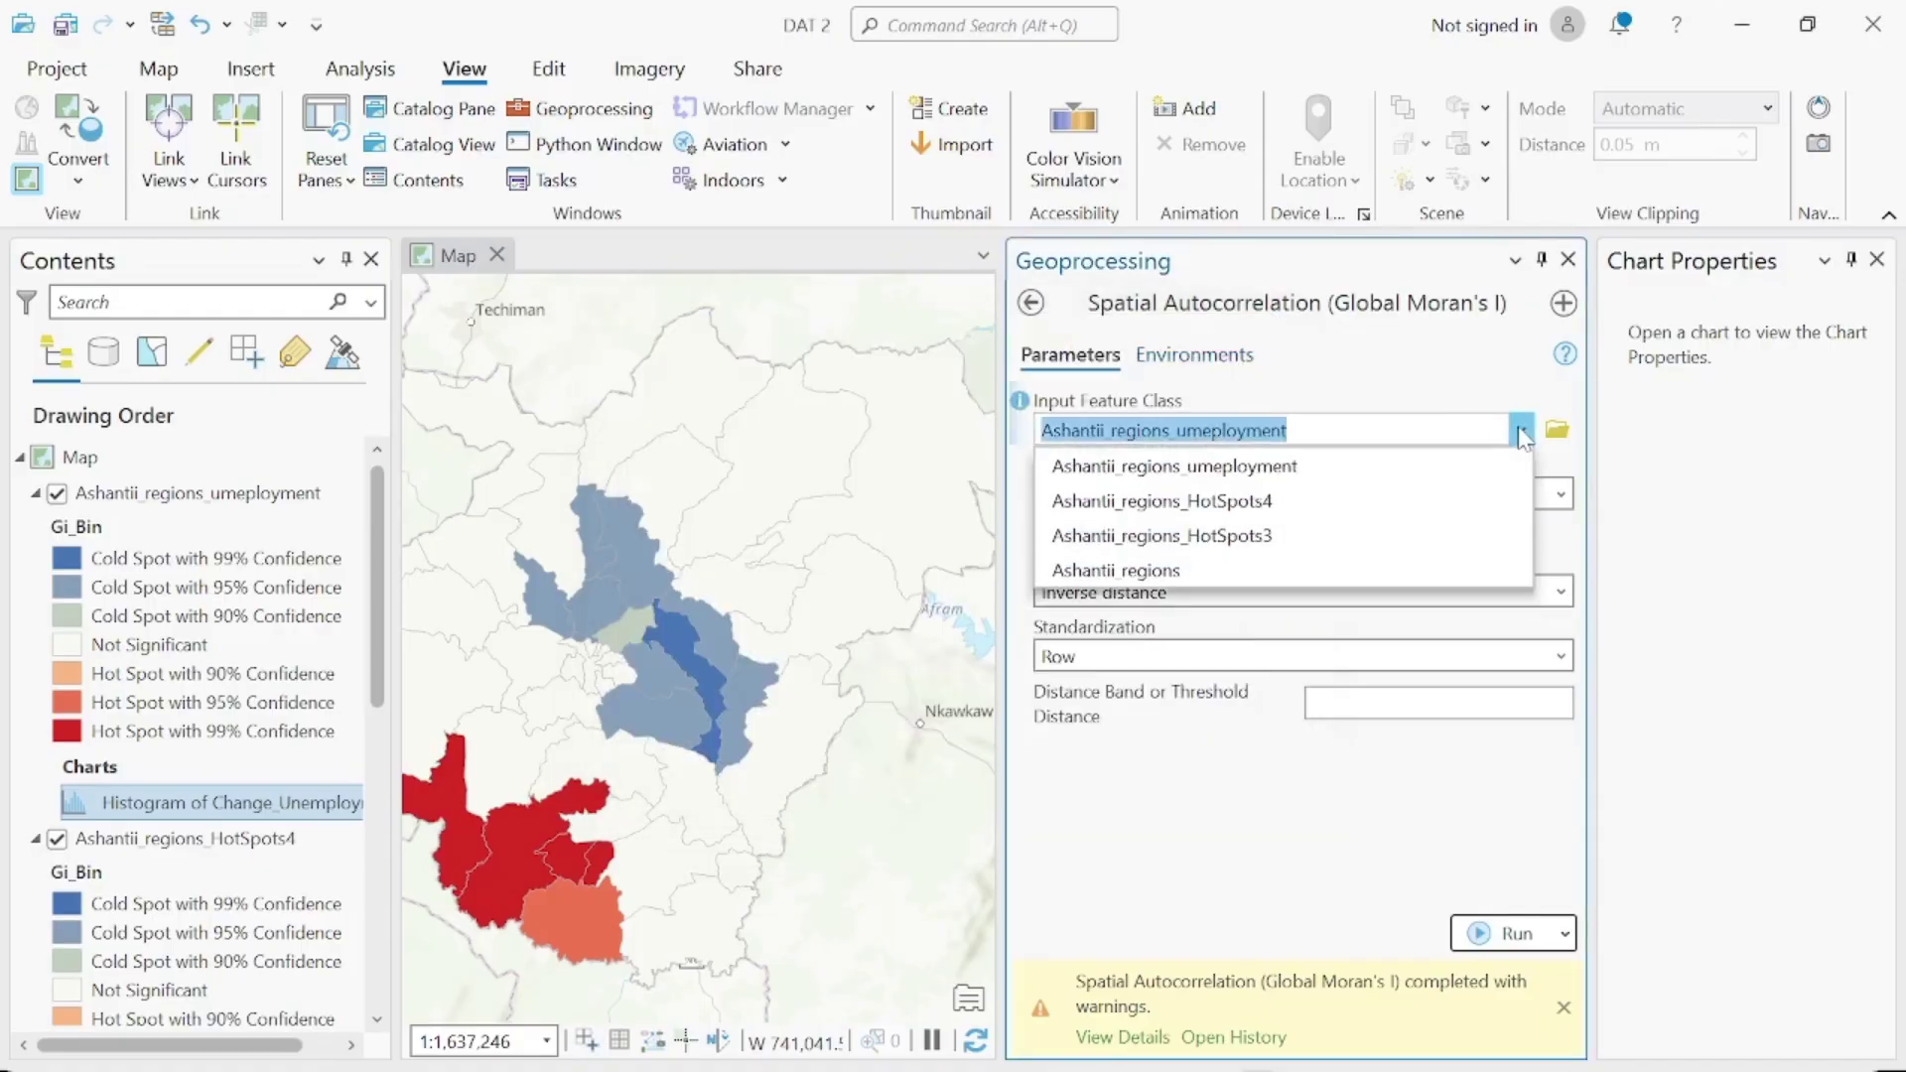
click(1304, 504)
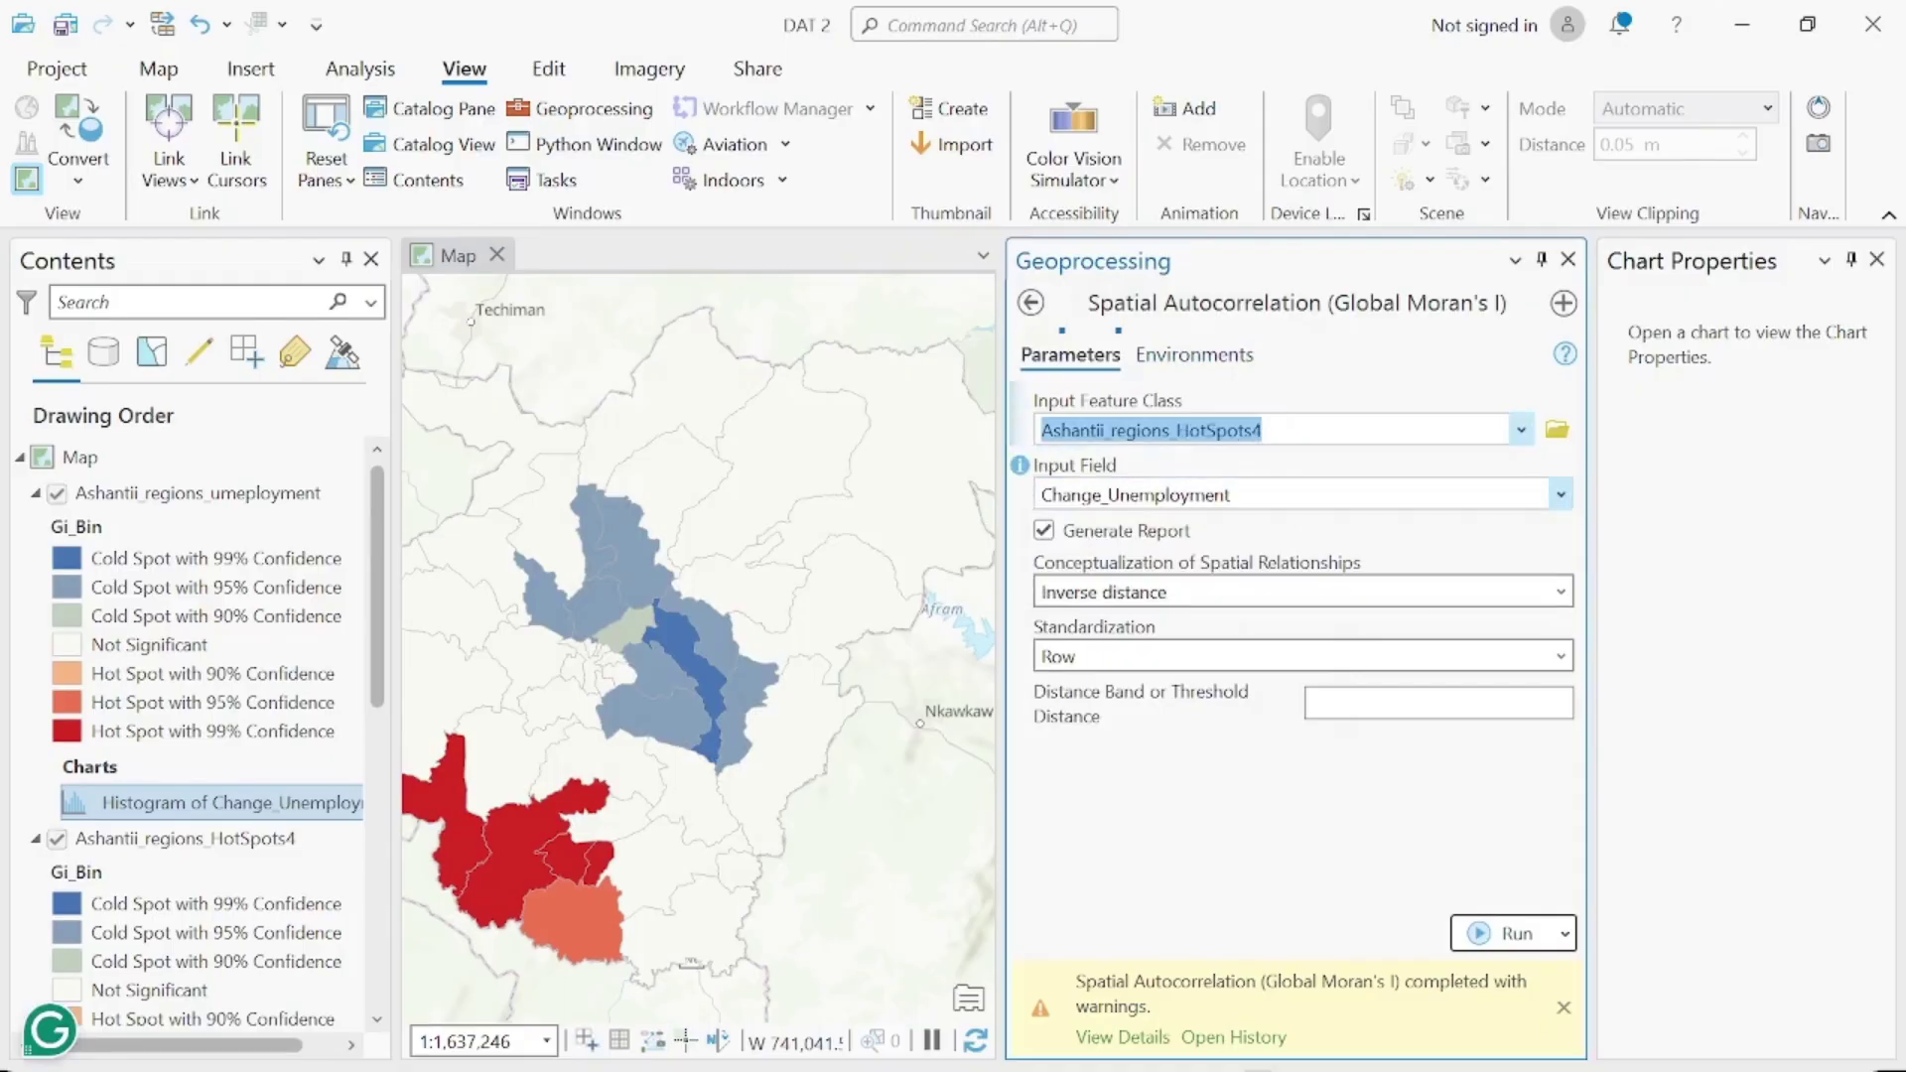
click(1561, 495)
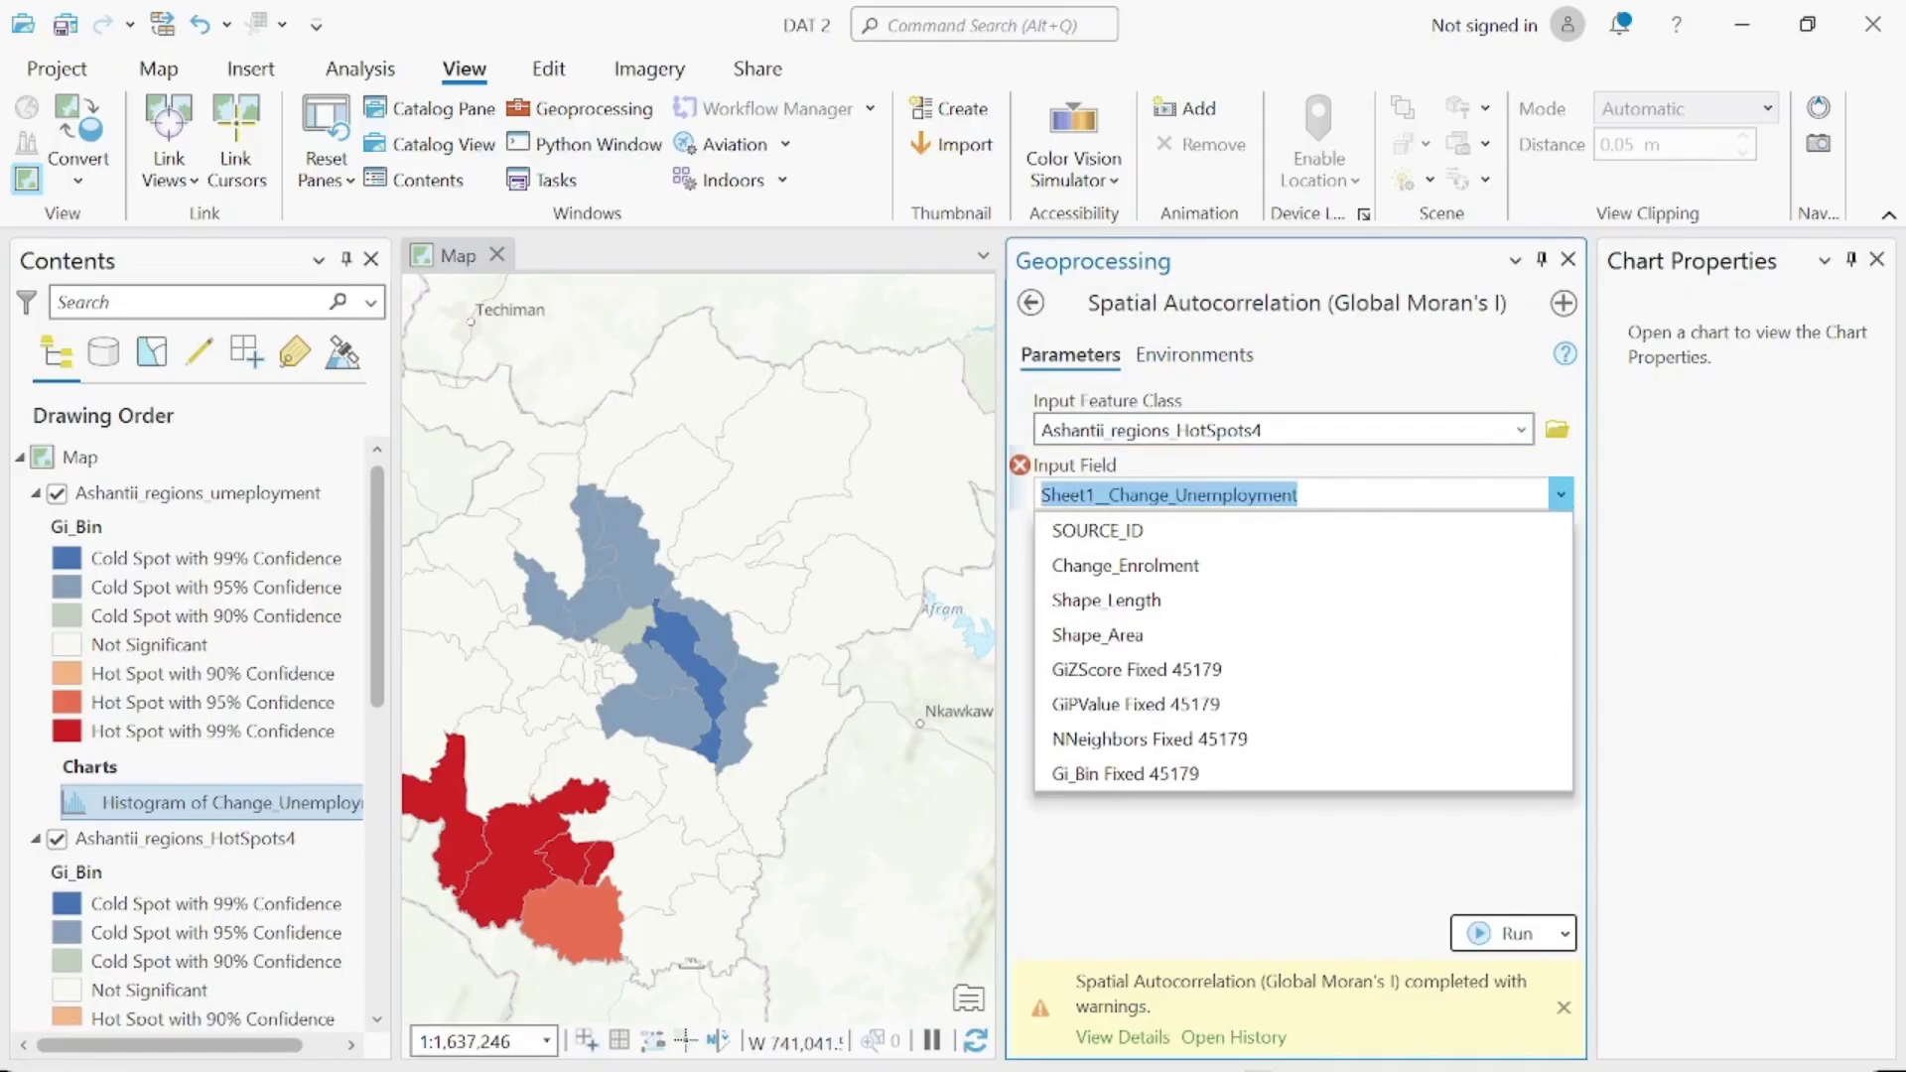
click(1264, 562)
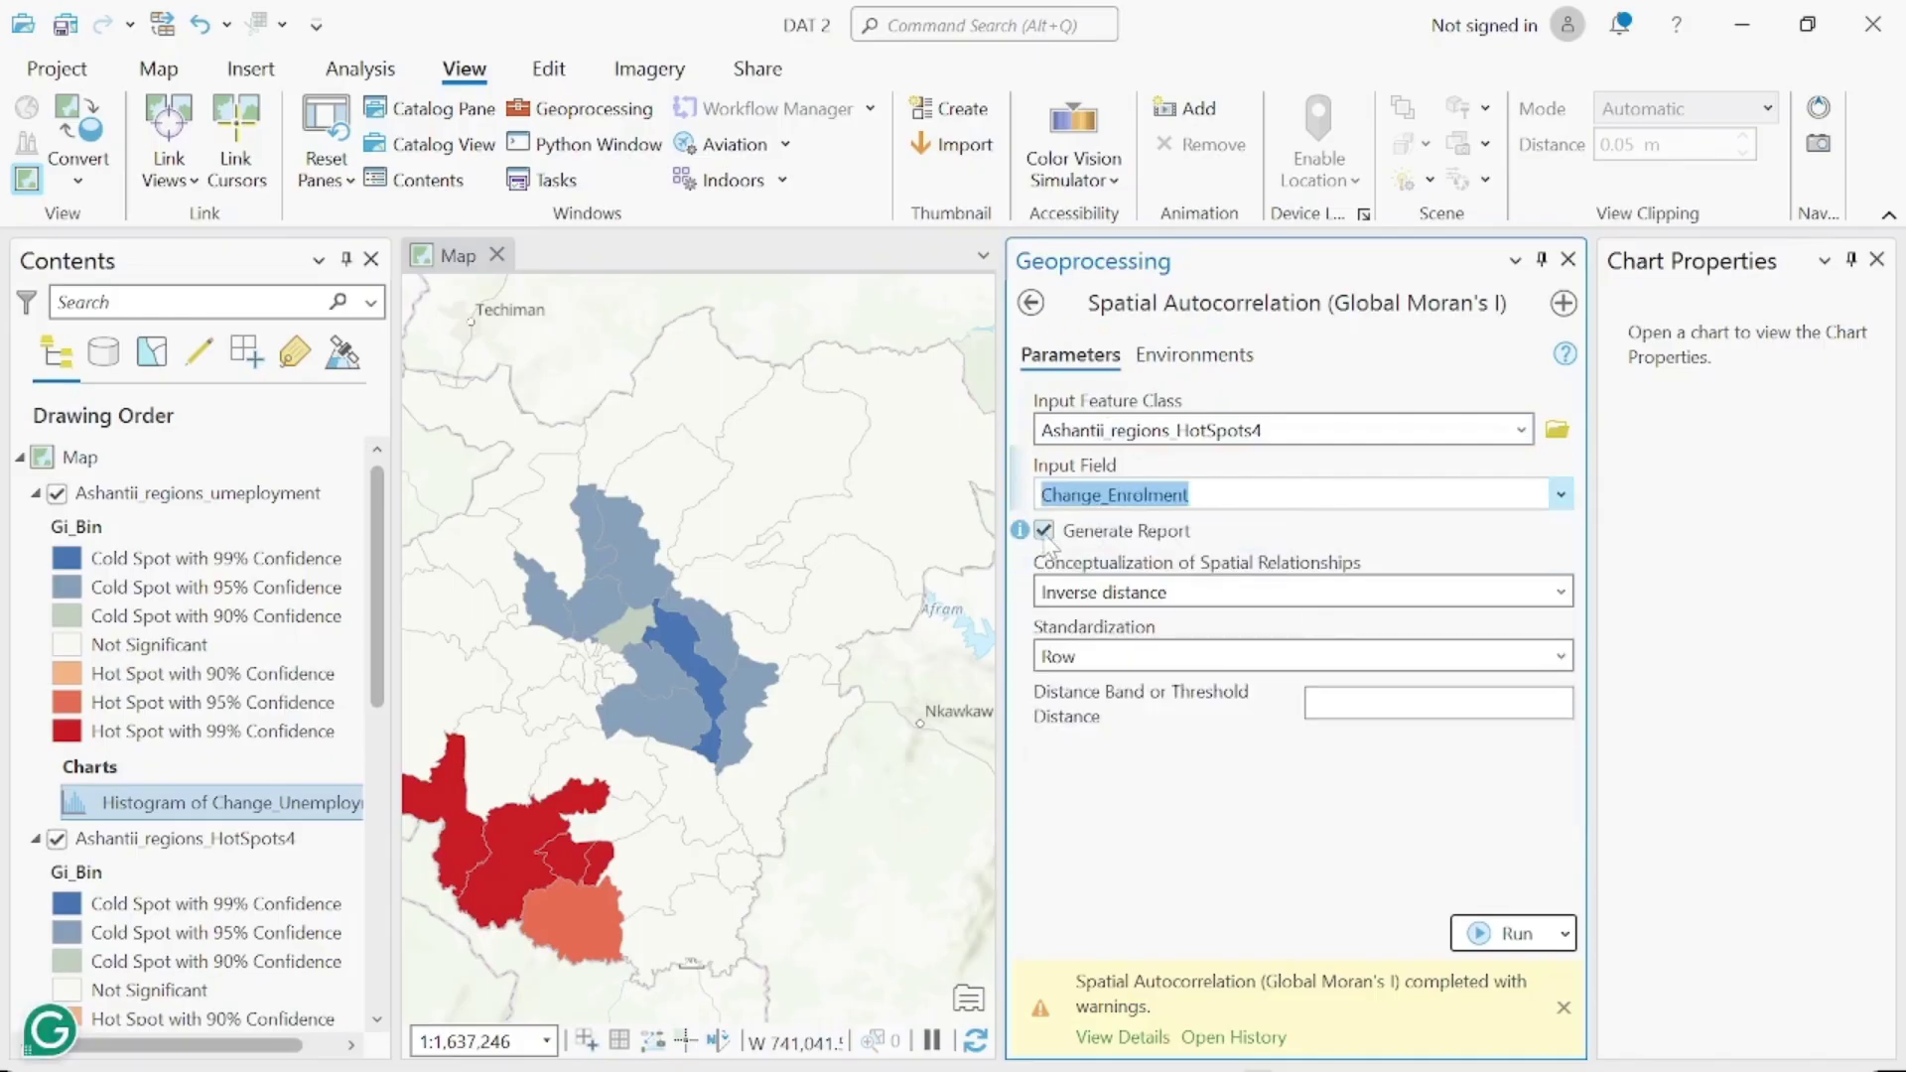
click(1510, 934)
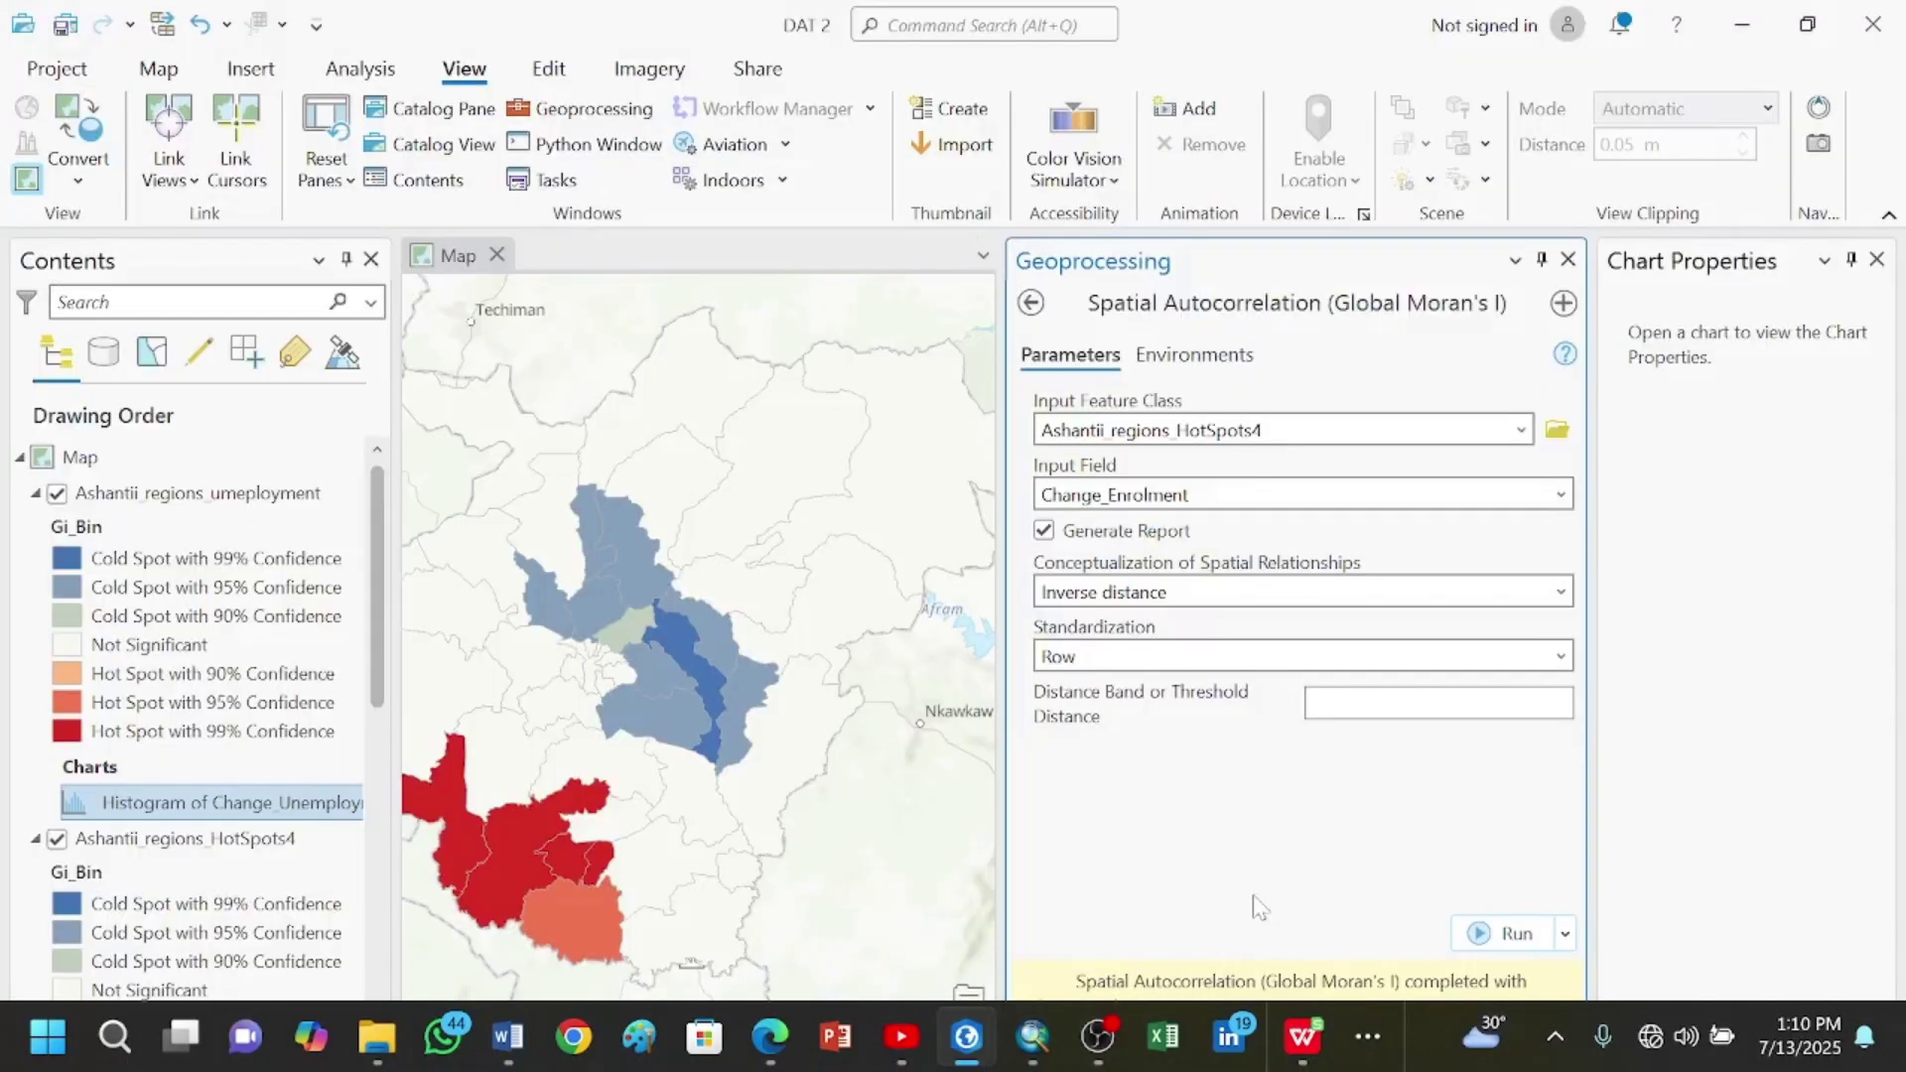
- Open the enrolment run's details (Index 0.090376, z-score 1.742328) and follow its HTML report link
click(1144, 1039)
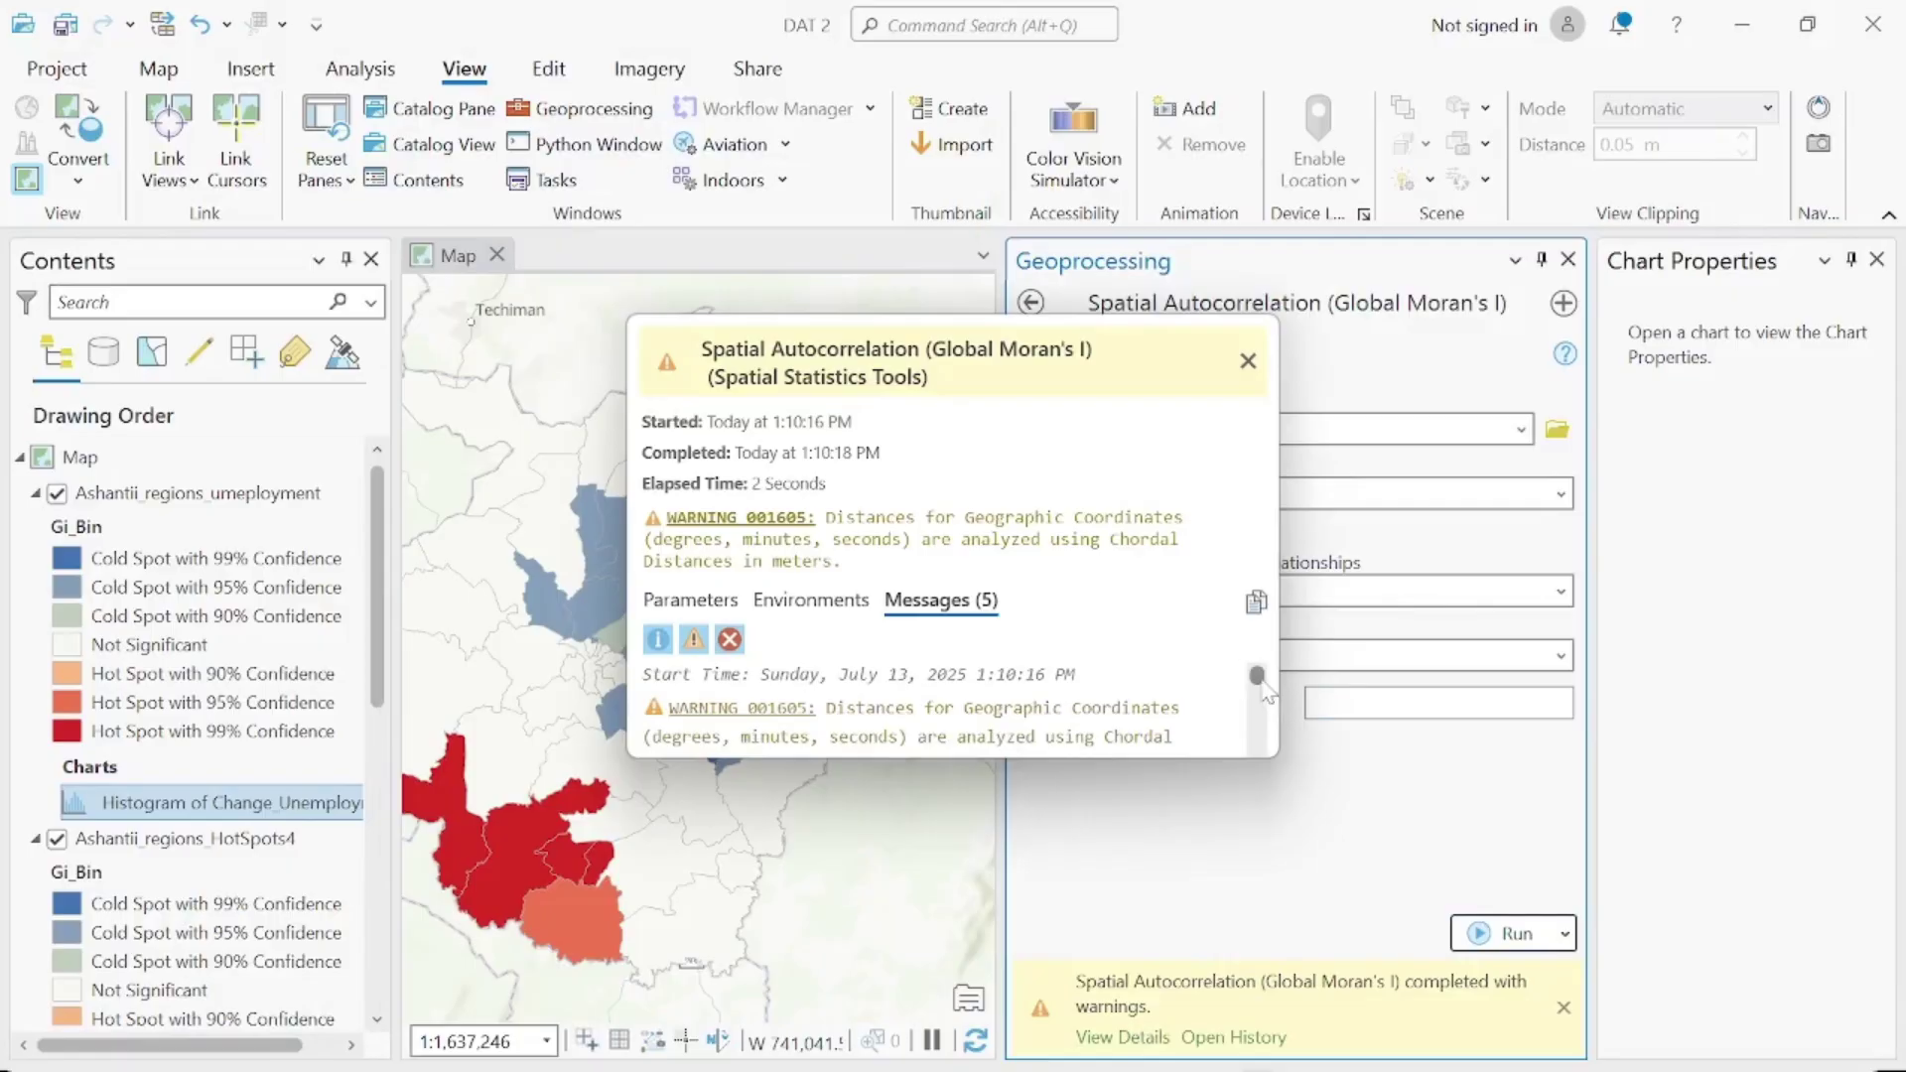
drag(1258, 679, 1225, 802)
click(931, 703)
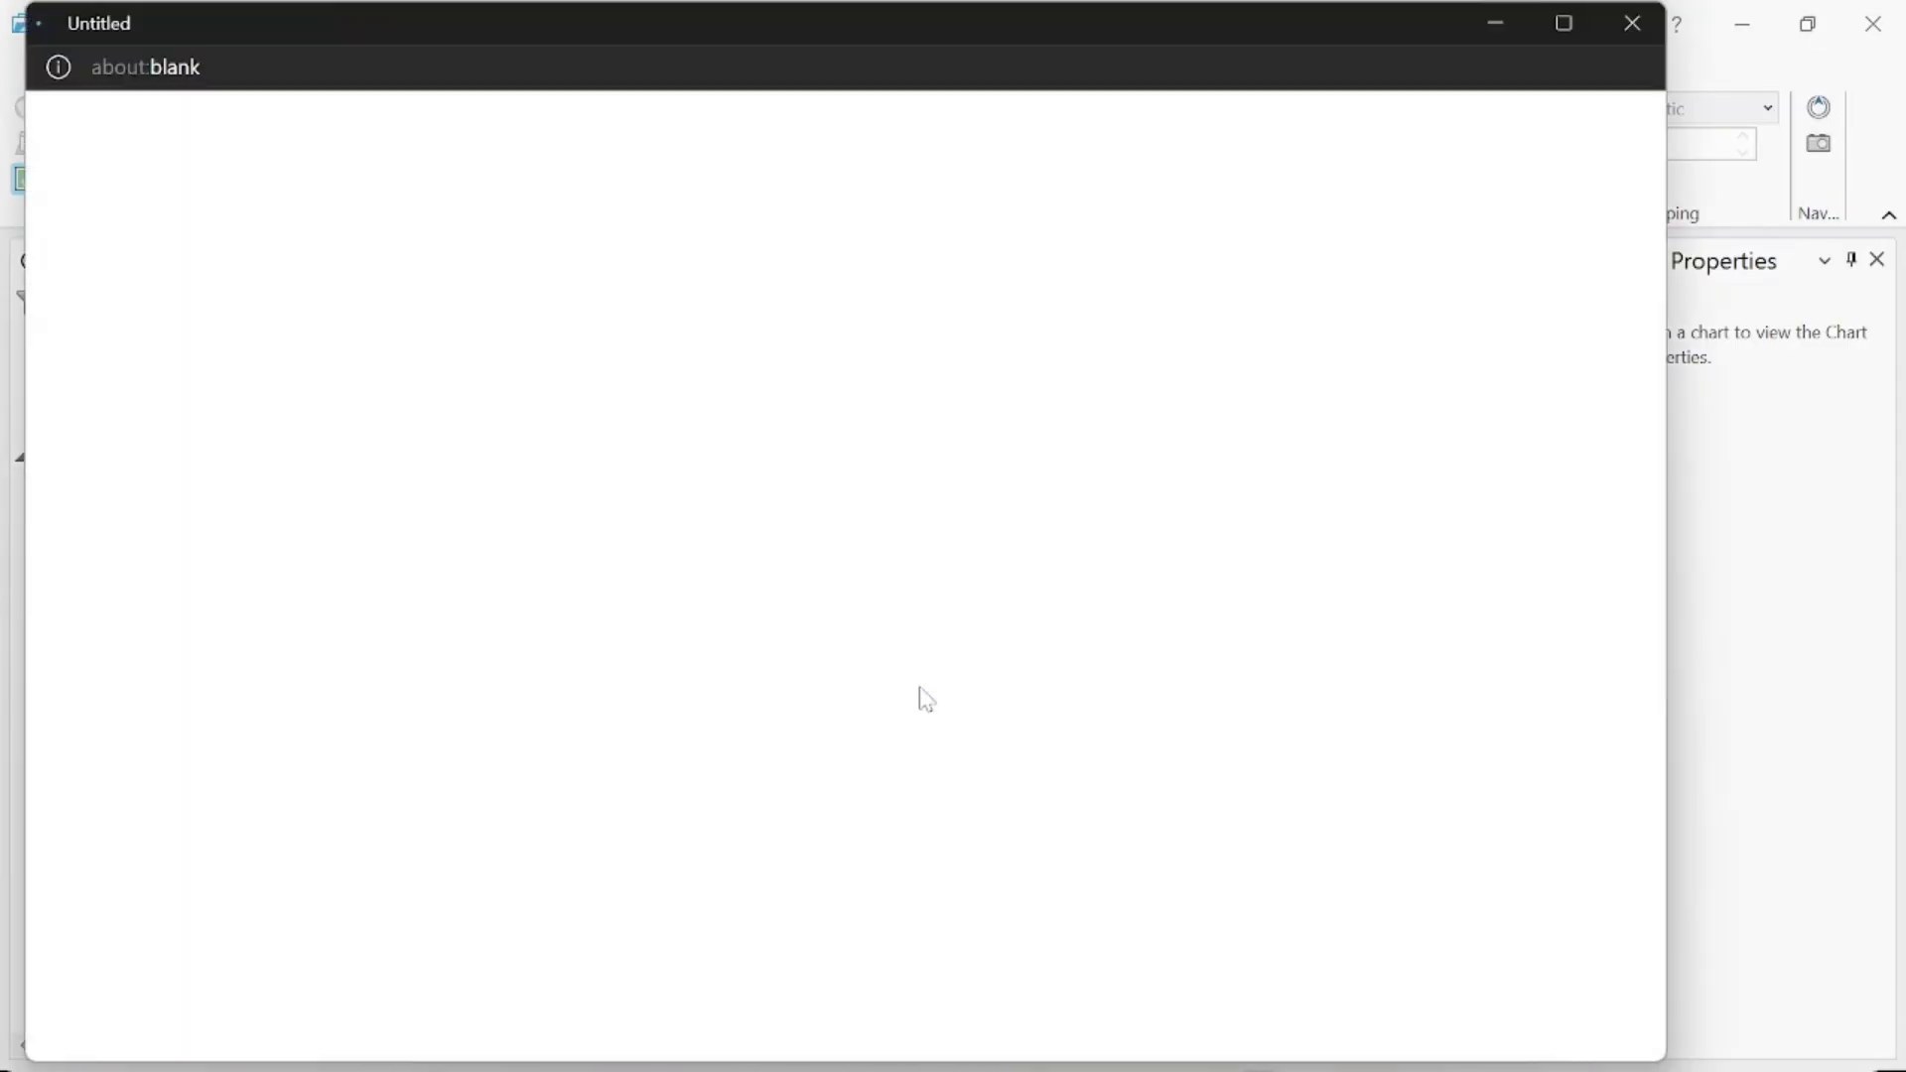